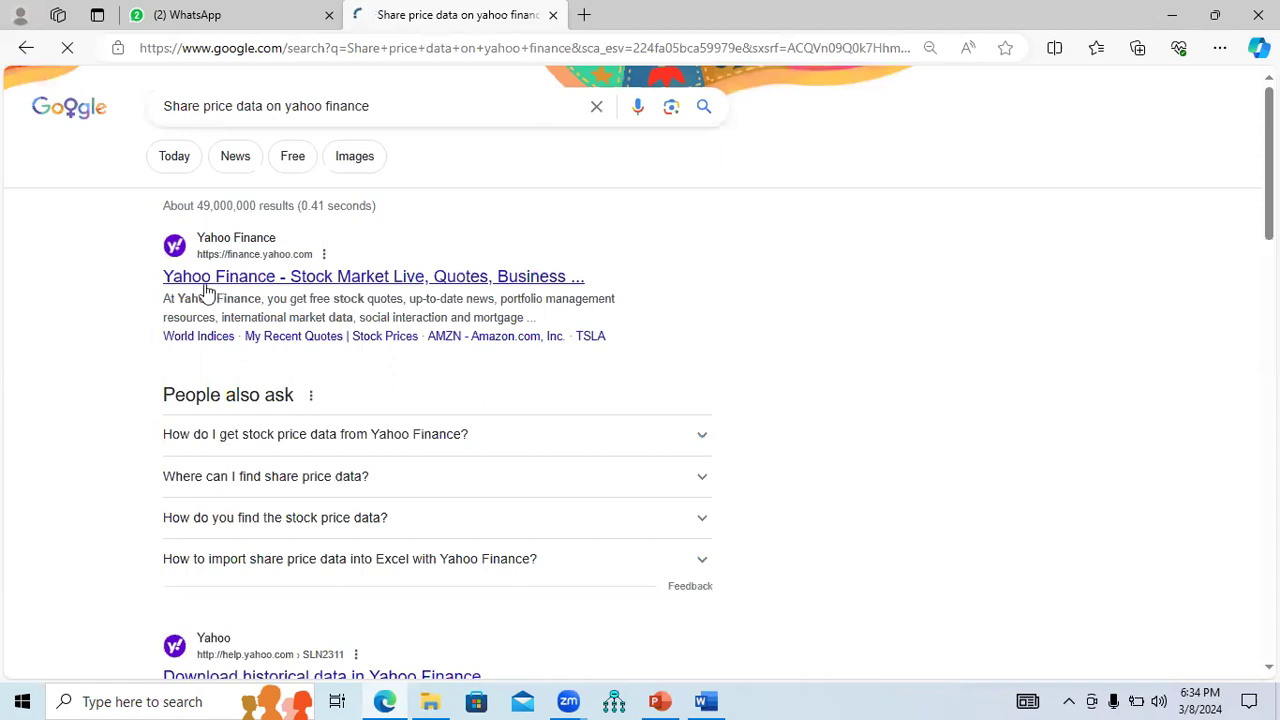
Open the Yahoo Finance search result in a new tab and switch to it.
right_click(340, 288)
left_click(390, 300)
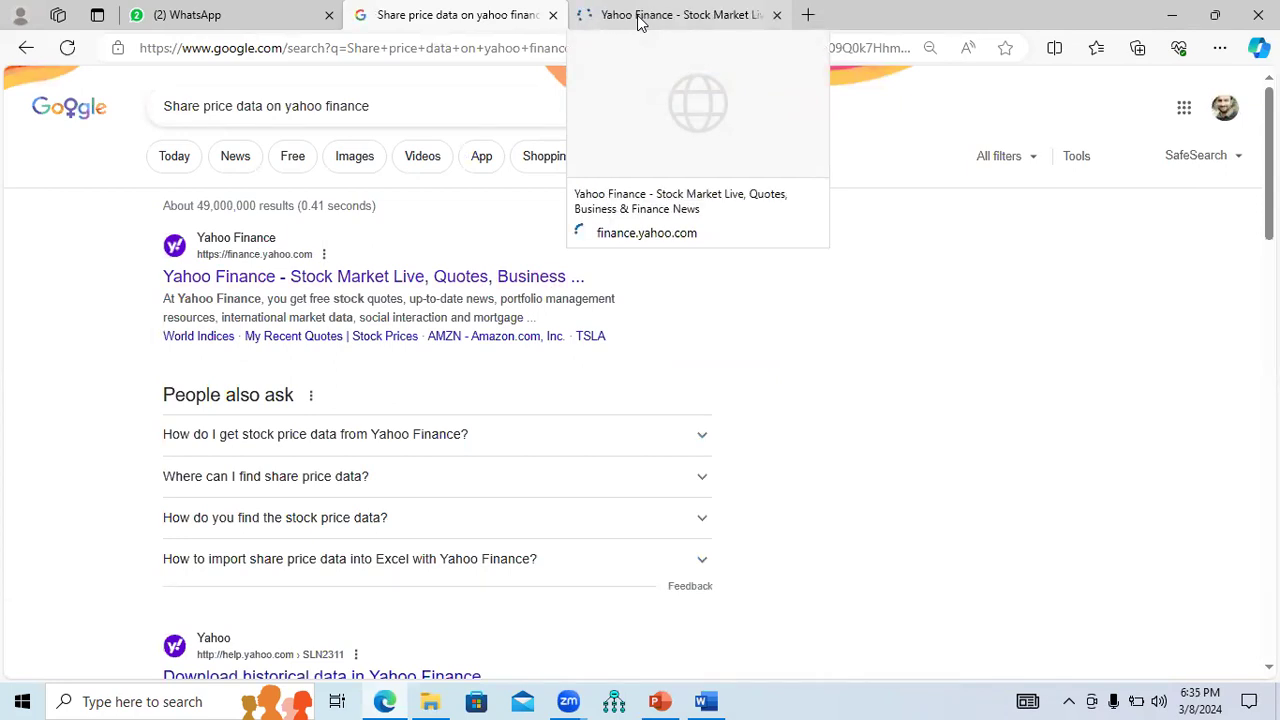
left_click(641, 22)
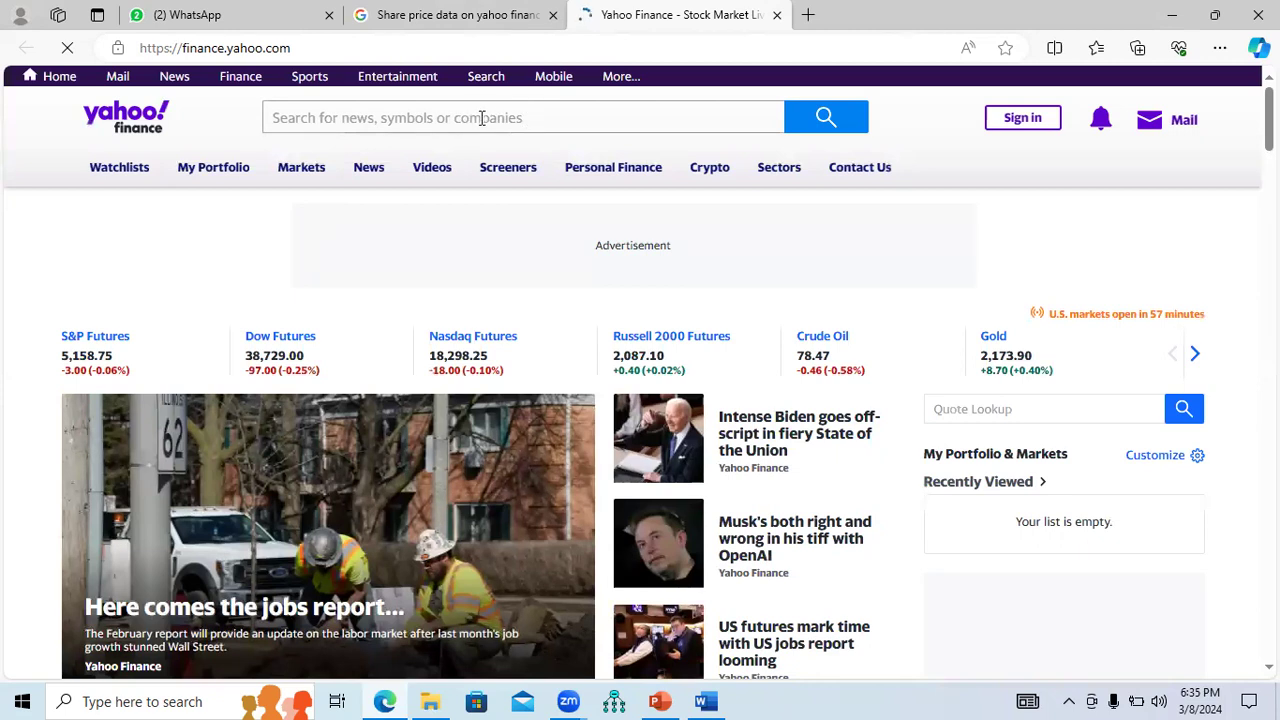
Return to the Google results and search for "Symbole of PSX companies" instead.
left_click(446, 12)
left_click_drag(372, 108, 148, 115)
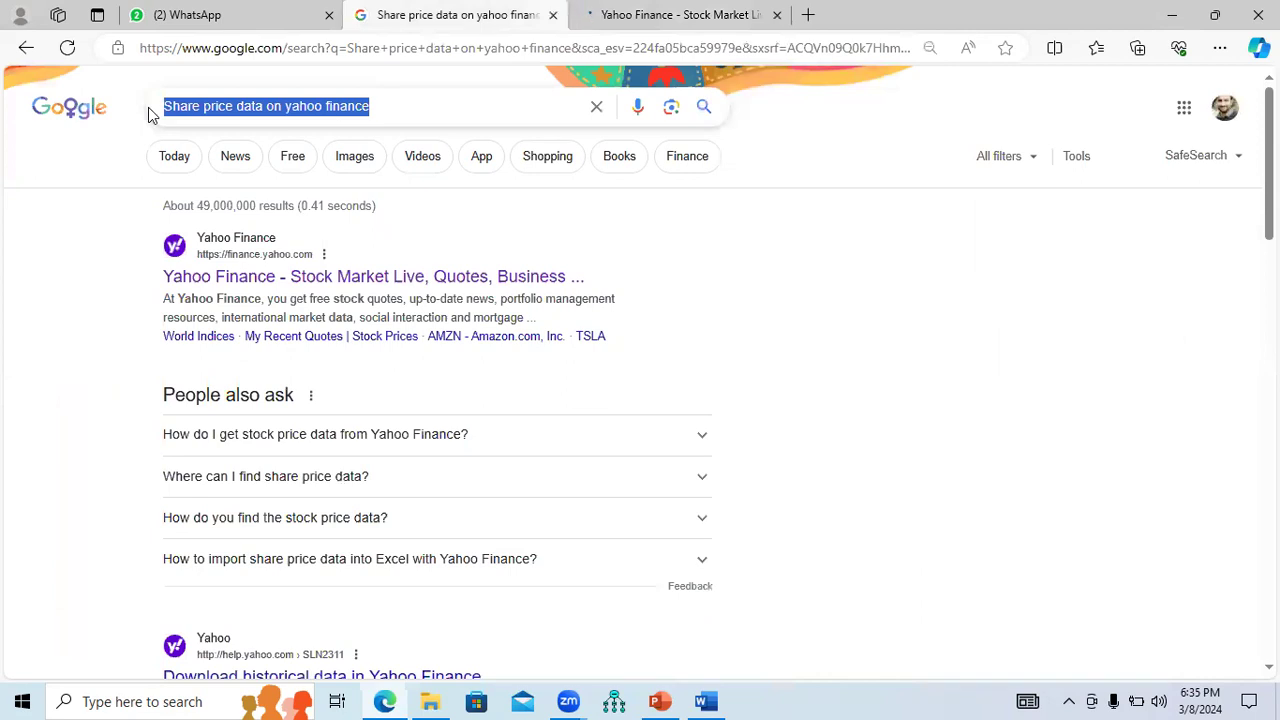
type("Sy")
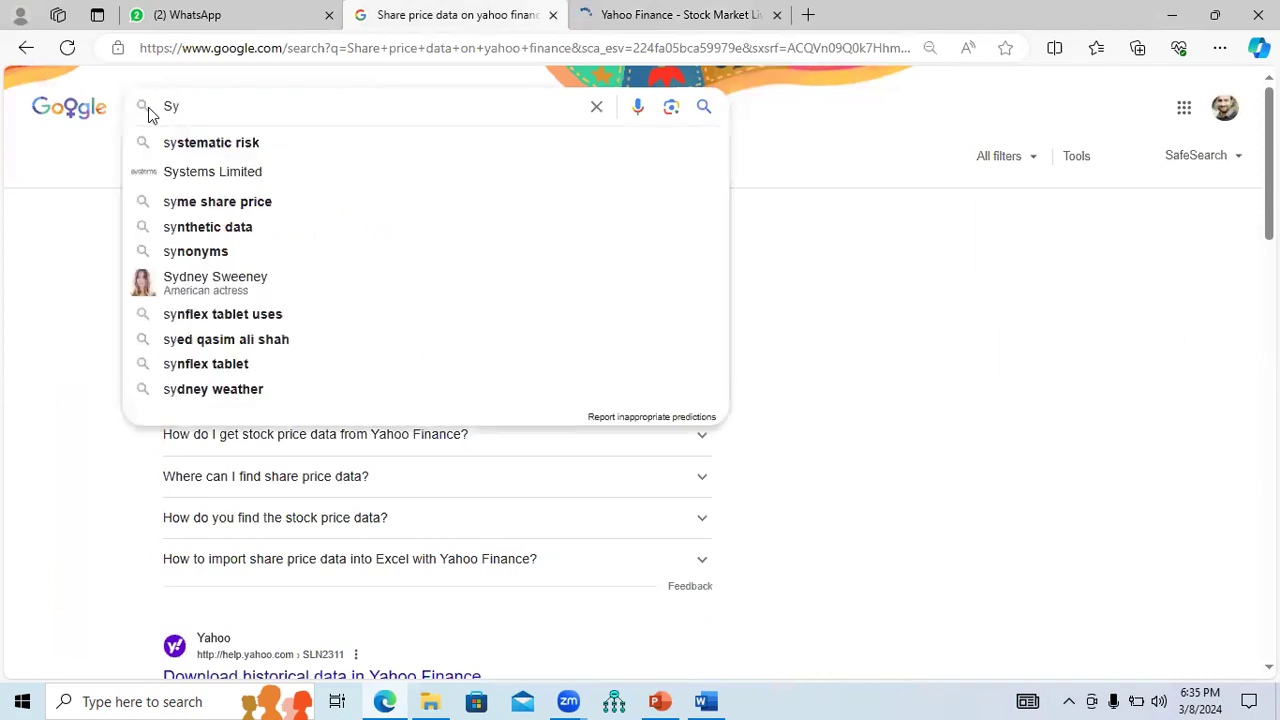
type("mbole of ")
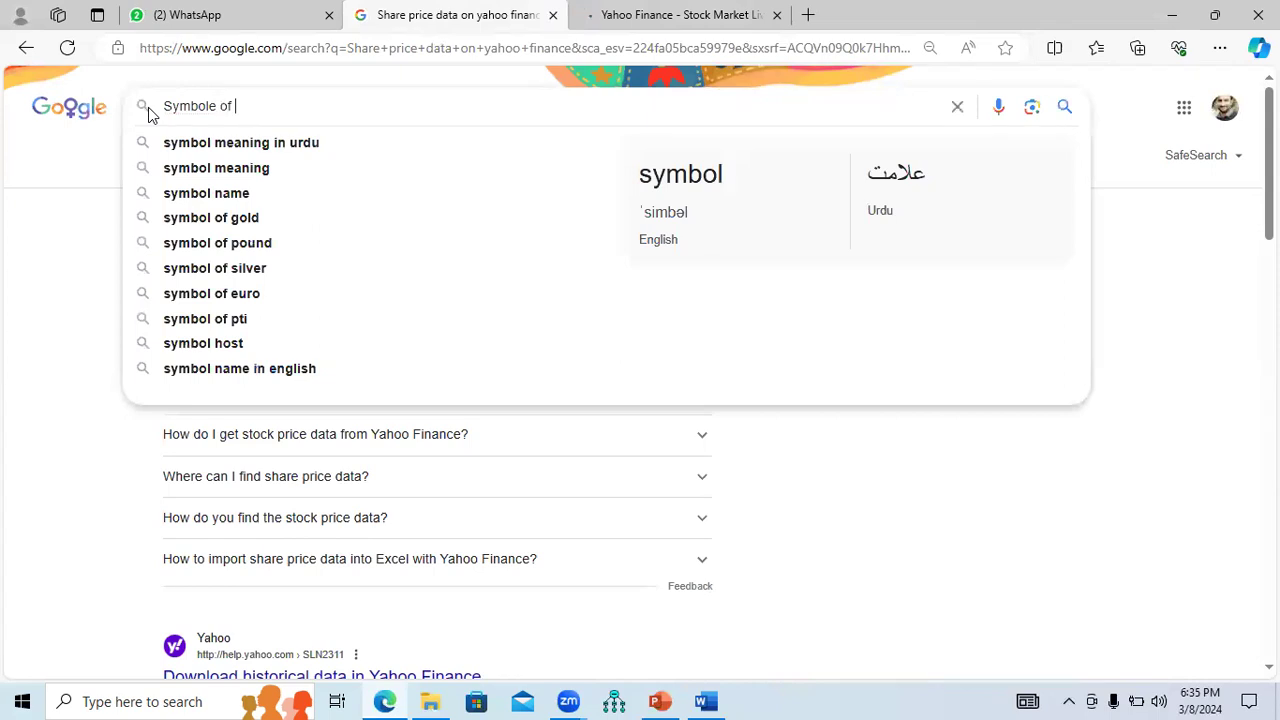
type(" P")
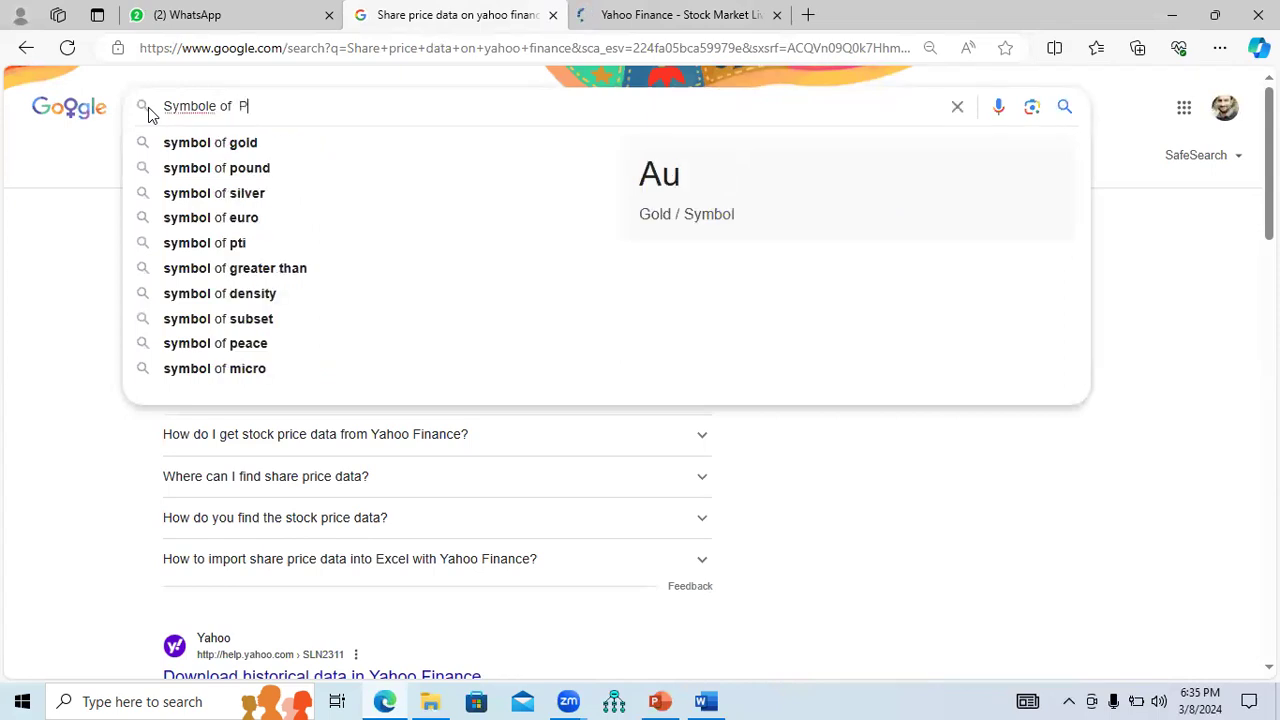
type("SX companies")
key("Return")
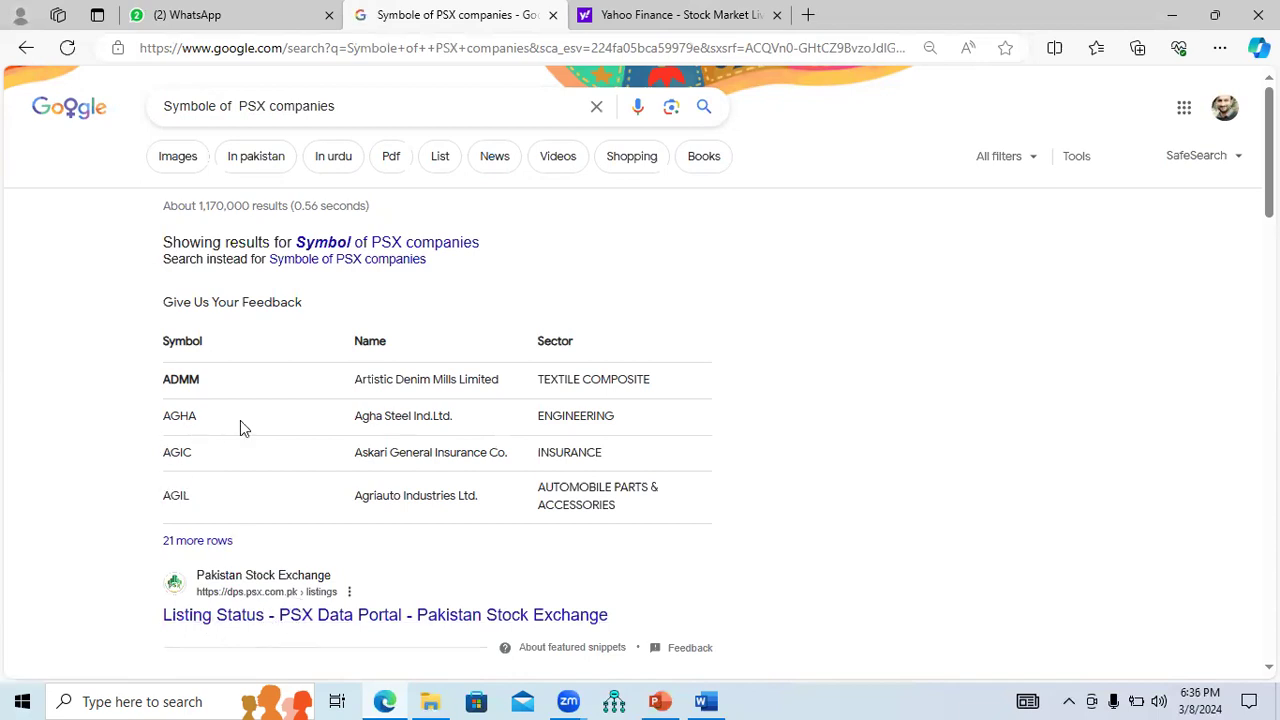
Copy the symbol ADMM from the results table and look it up in the Yahoo Finance search.
double_click(200, 386)
key("ctrl+c")
left_click(720, 15)
left_click(470, 119)
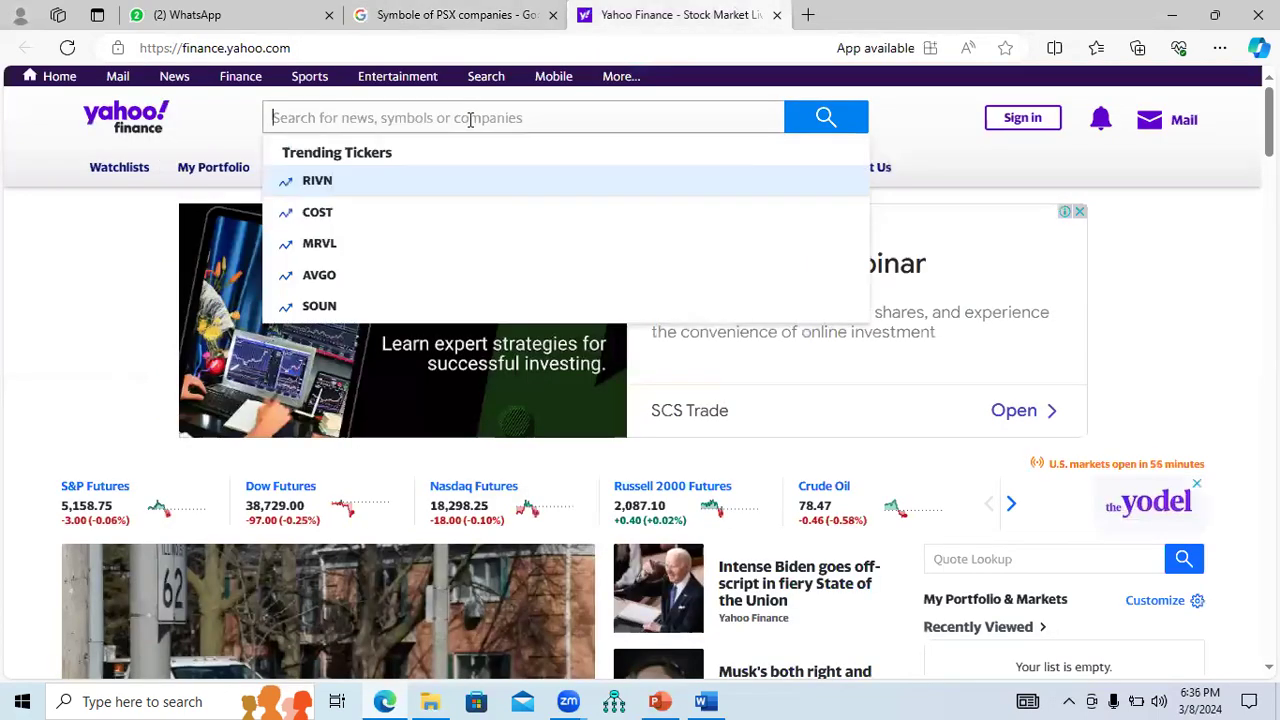
key("ctrl+v")
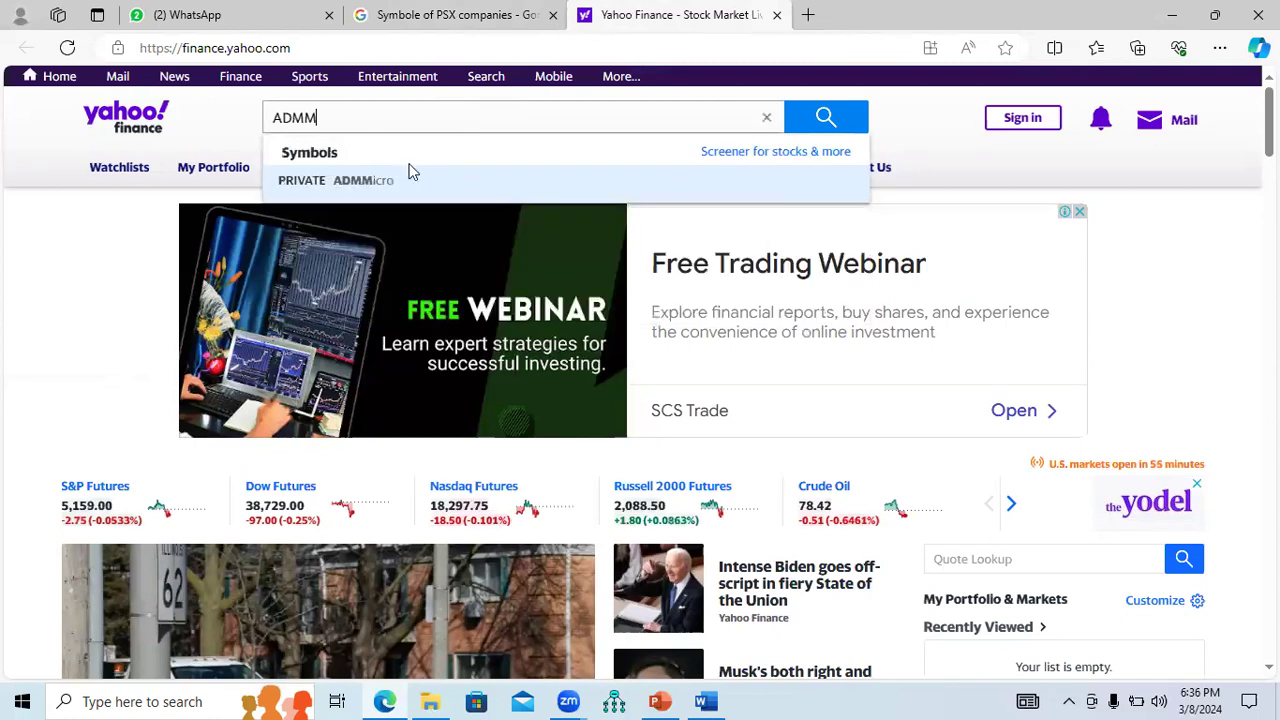
Copy the company name Artistic Denim Mills Limited from Google and look it up on Yahoo Finance in place of the symbol.
left_click(462, 18)
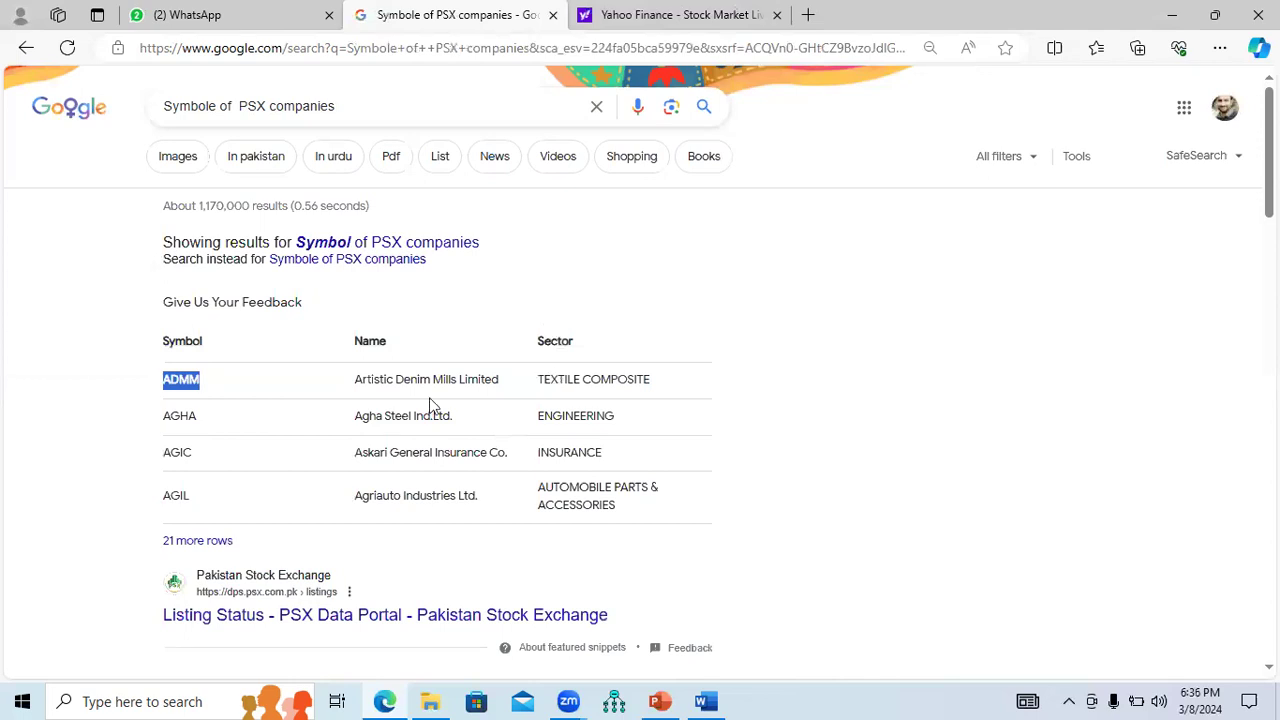
left_click_drag(357, 382, 501, 382)
key("ctrl+c")
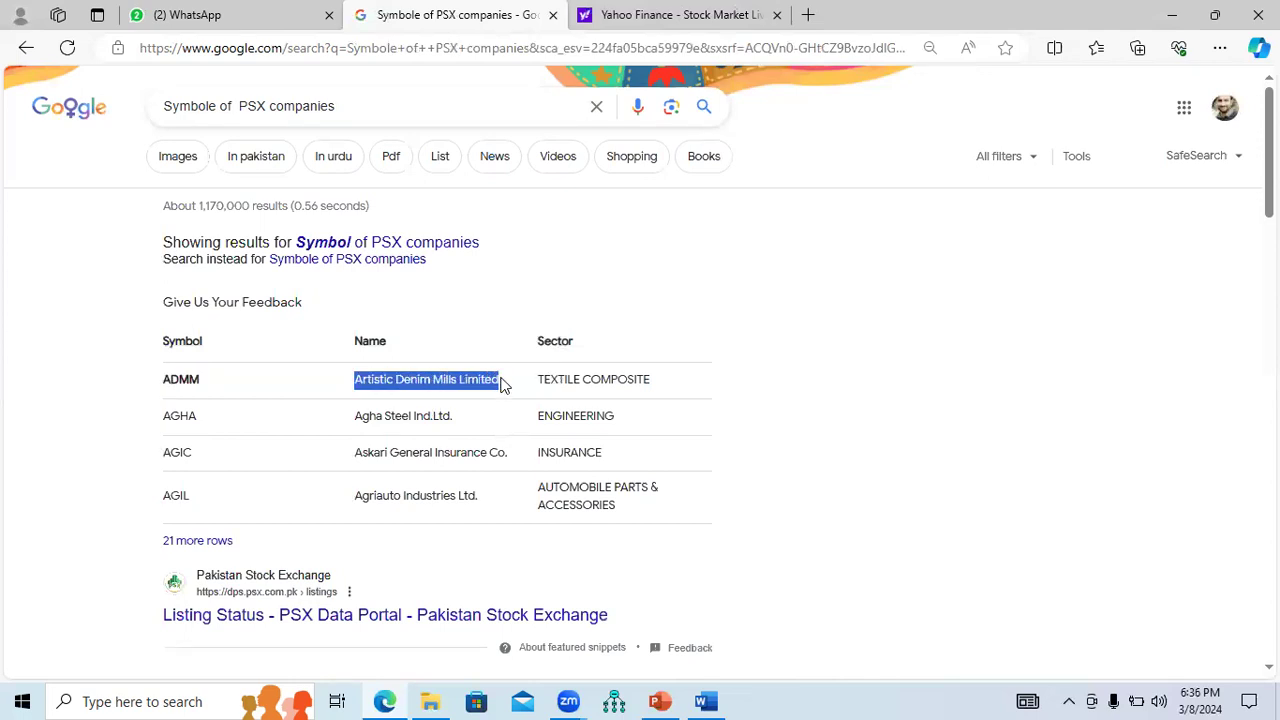
left_click(735, 12)
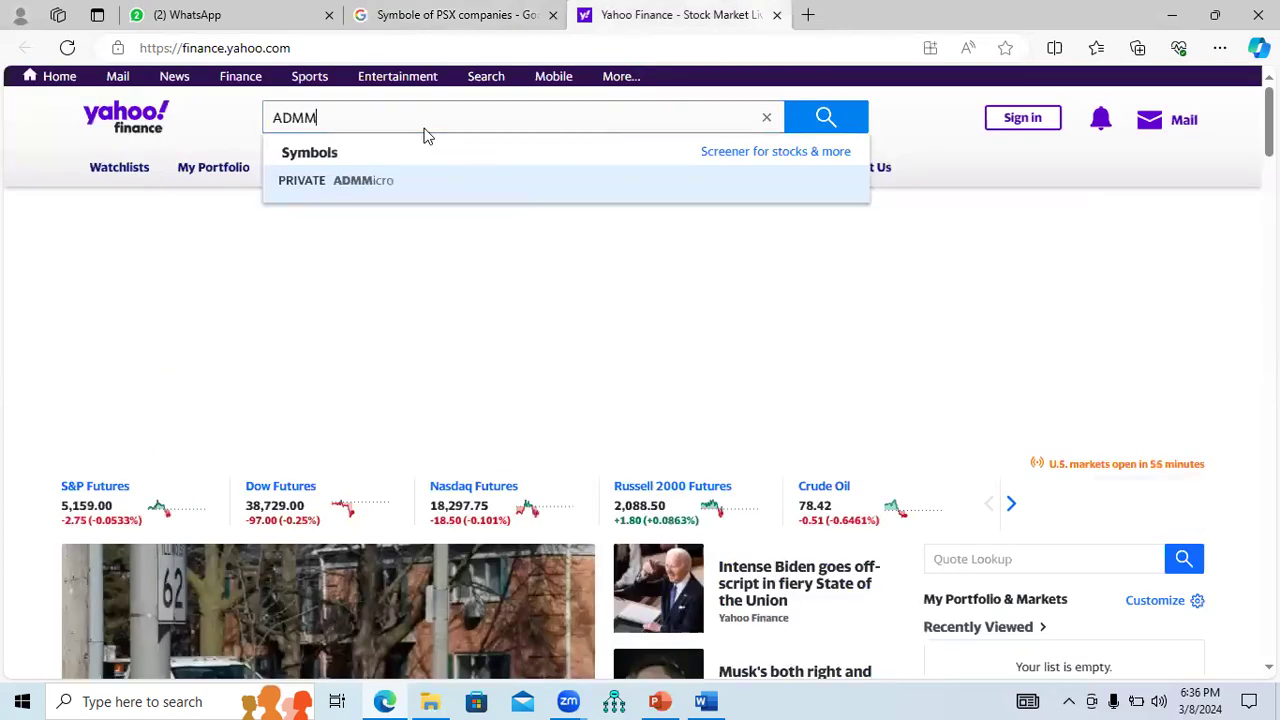
key("BackSpace")
key("BackSpace")
key("BackSpace")
key("BackSpace")
key("ctrl+v")
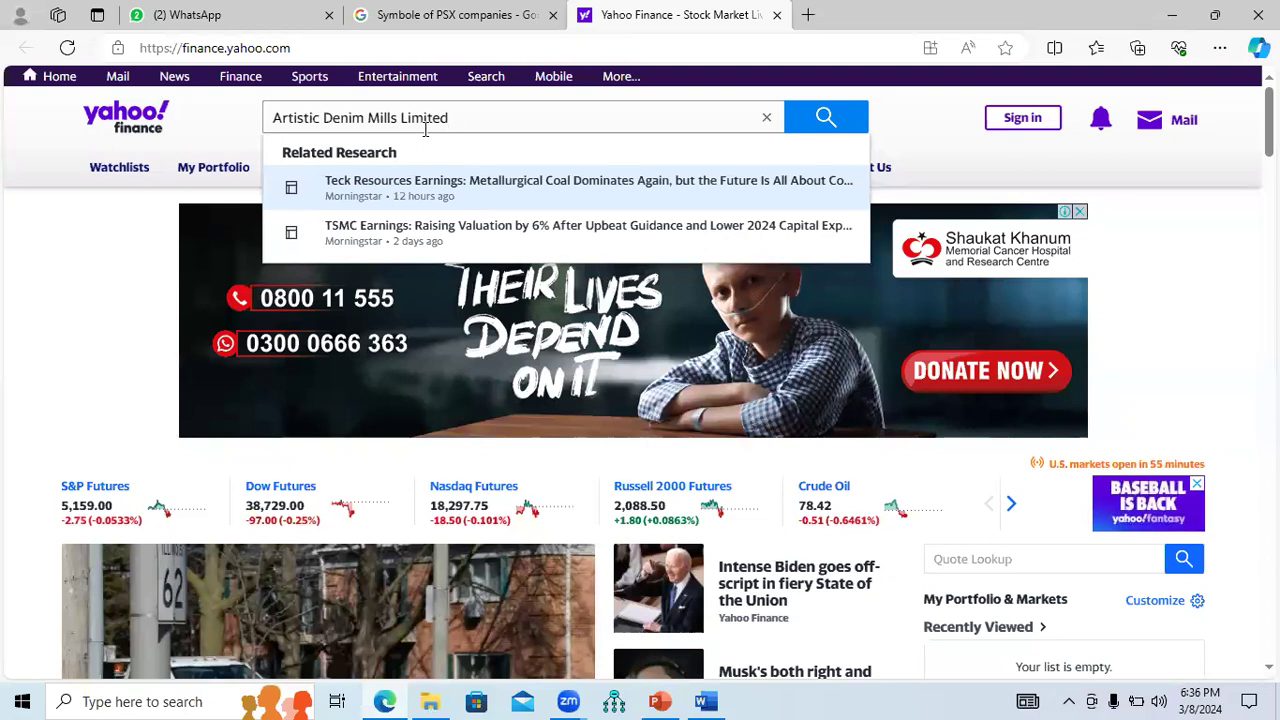
Open the full PSX Data Portal listings from the Google results table and browse the company symbols.
left_click(503, 12)
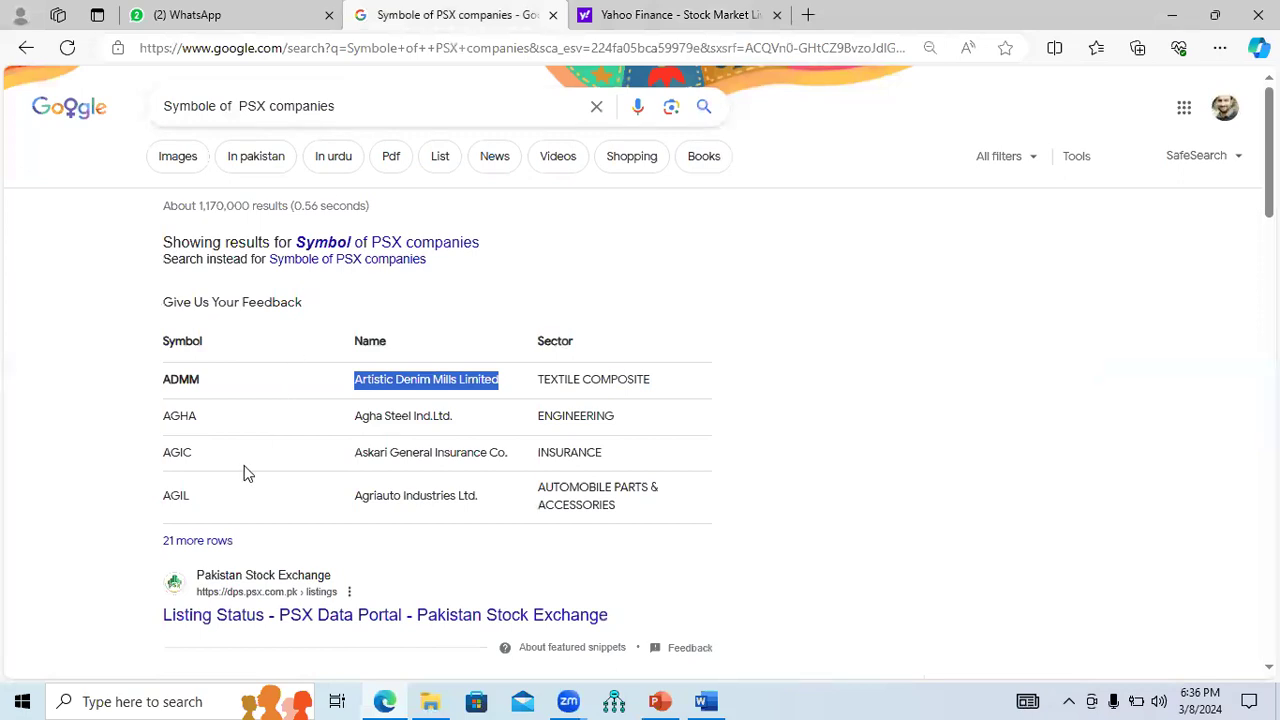
left_click(221, 546)
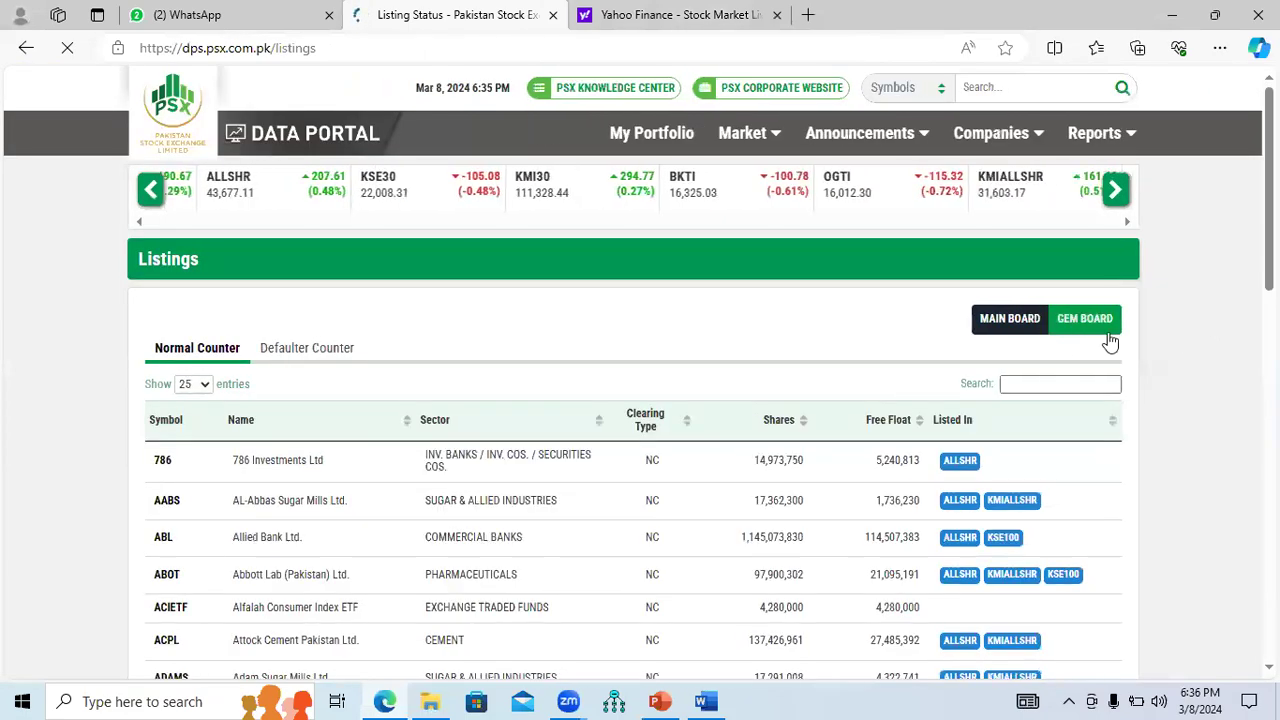
scroll(640, 400, "down", 1)
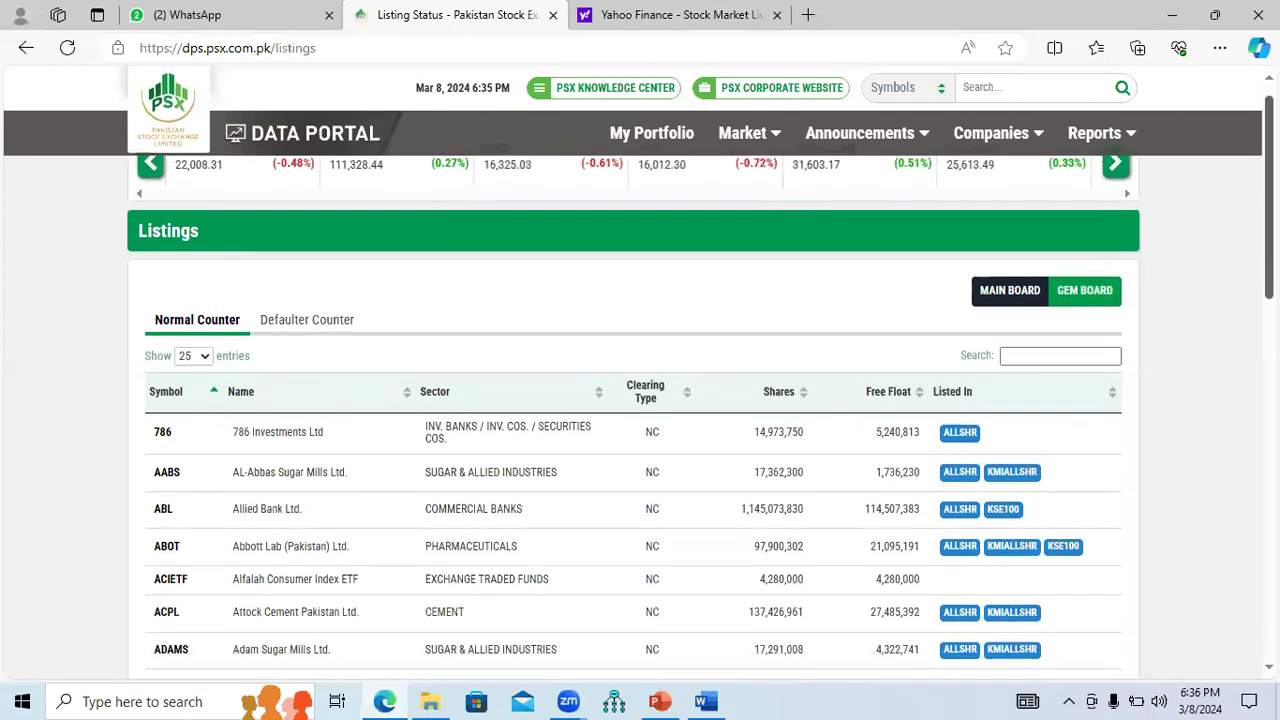
scroll(640, 400, "down", 1)
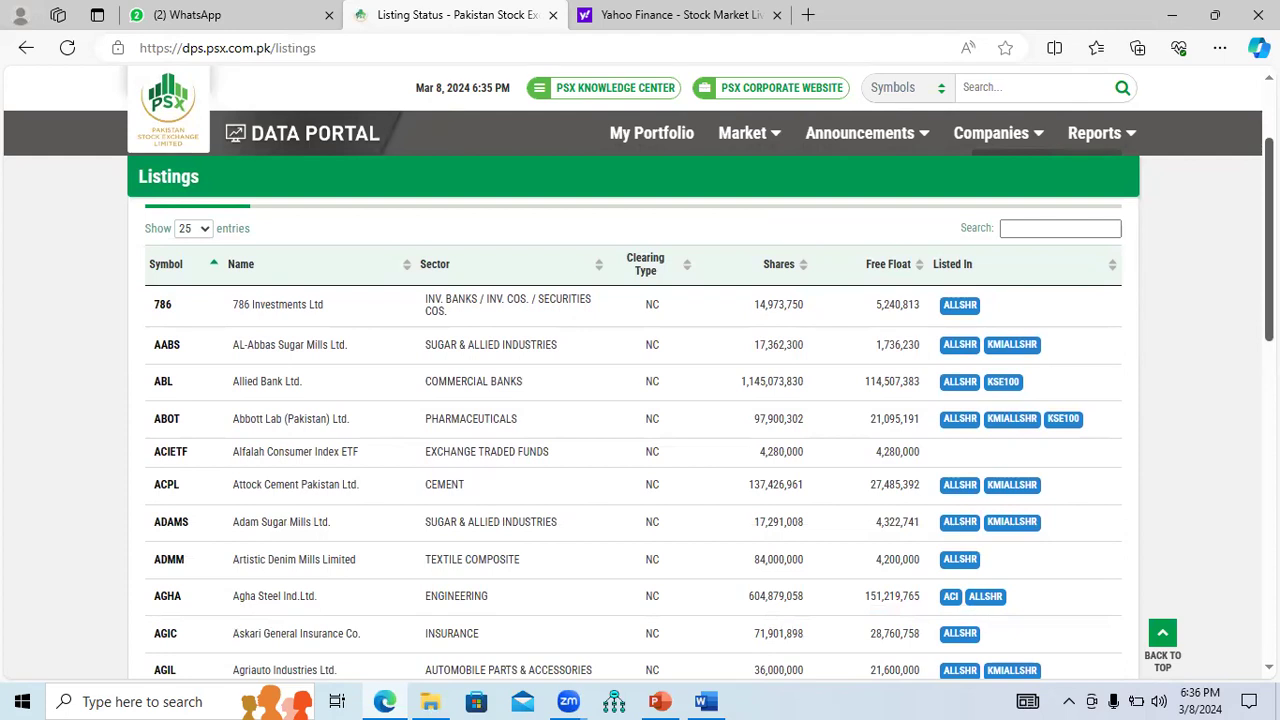
scroll(640, 400, "down", 1)
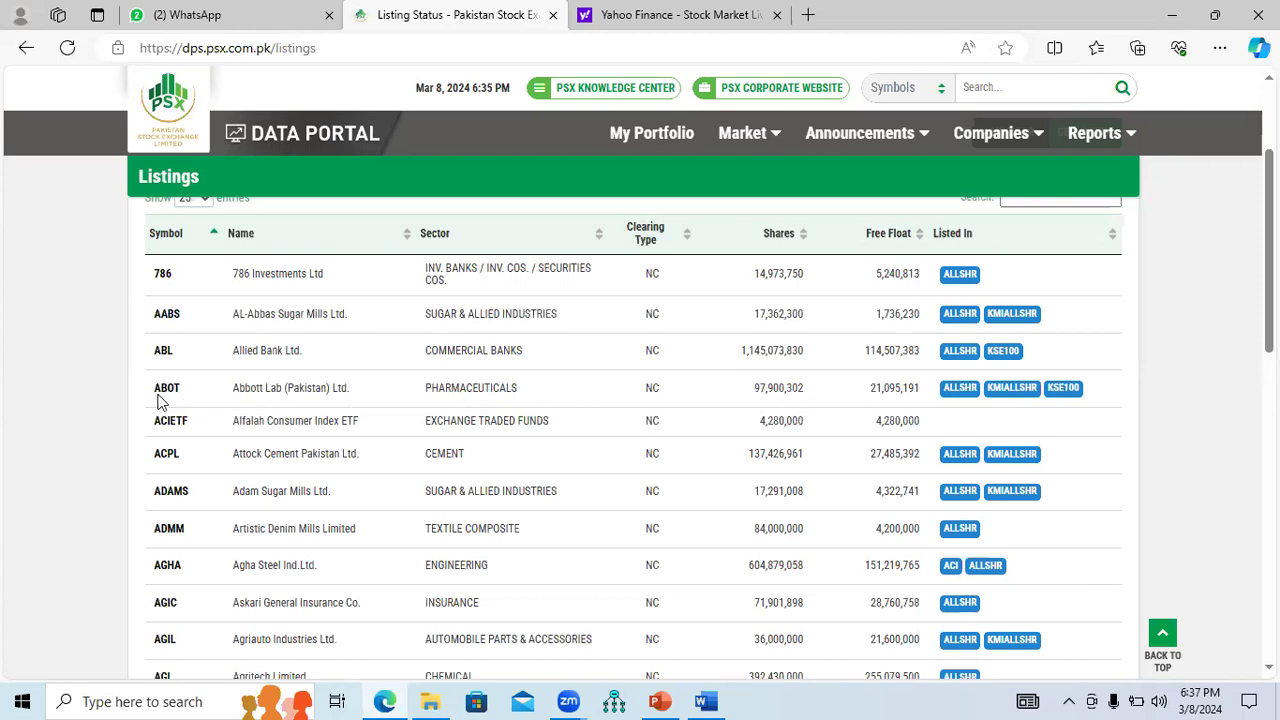
Look up the PSX symbol ABOT on Yahoo Finance and open the suggested Abott Diagnostics company page.
left_click_drag(148, 397, 190, 398)
left_click(651, 14)
left_click_drag(448, 128, 263, 126)
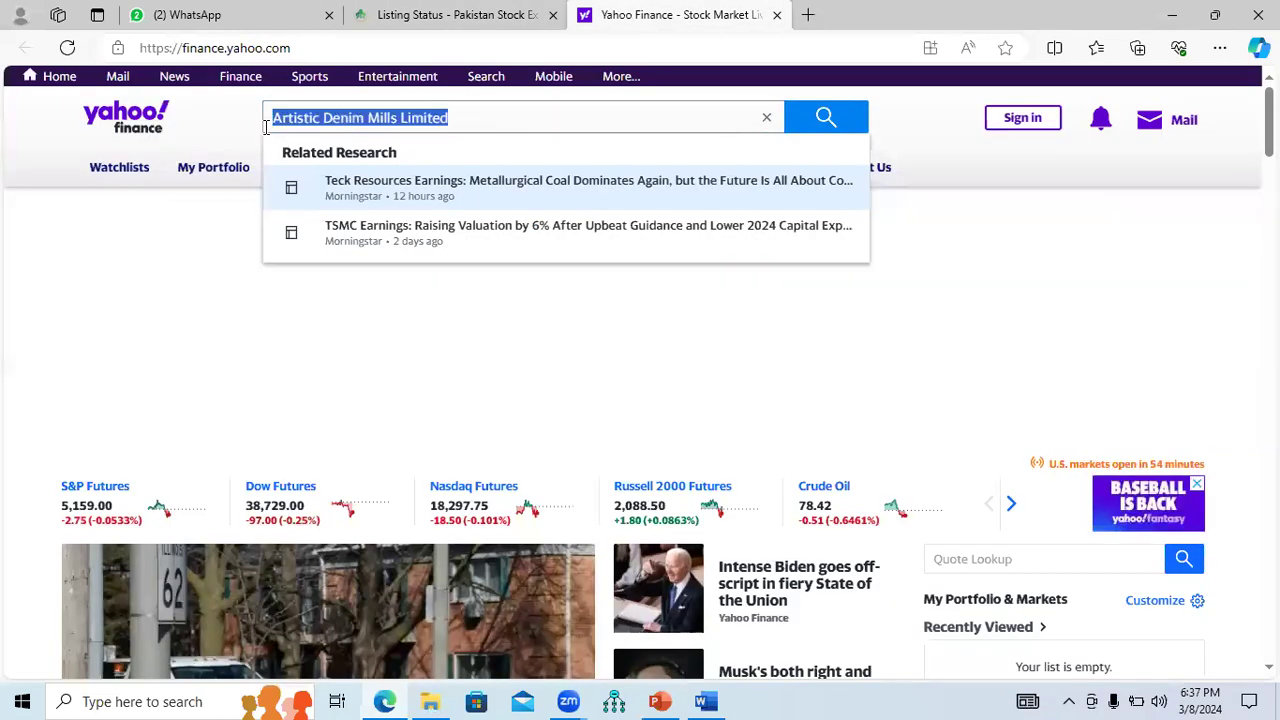
key("ctrl+v")
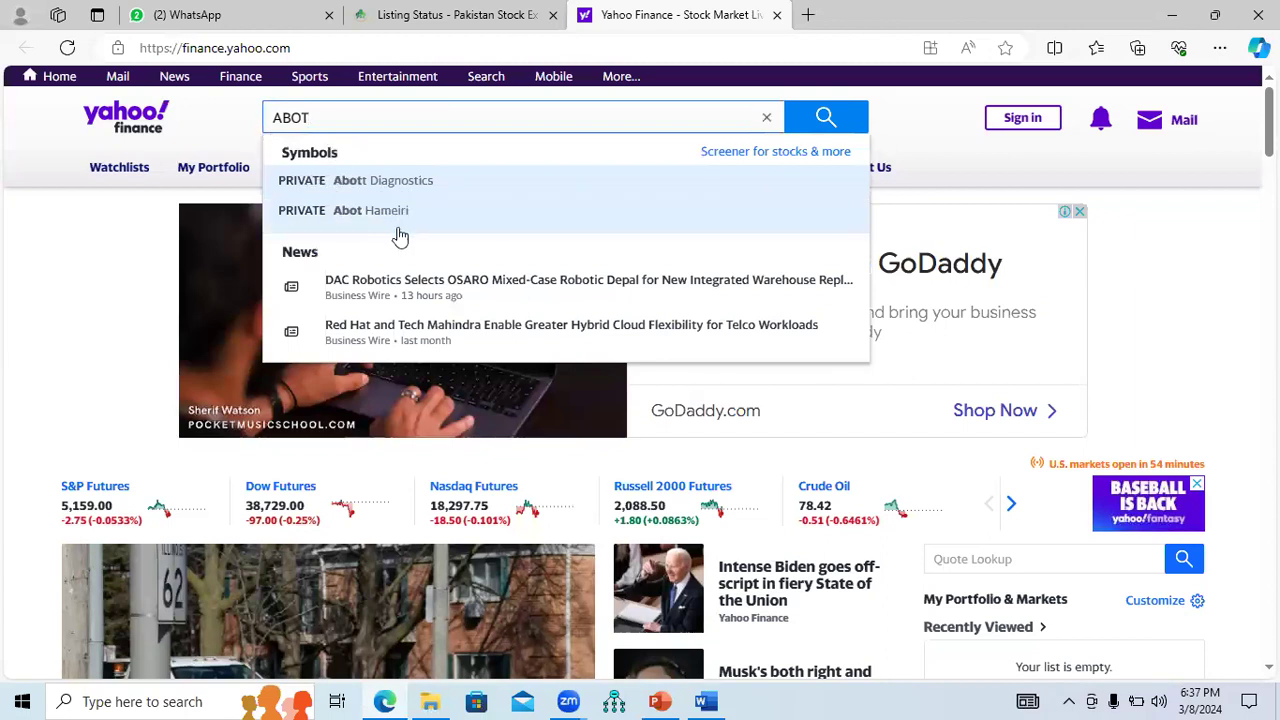
left_click(375, 186)
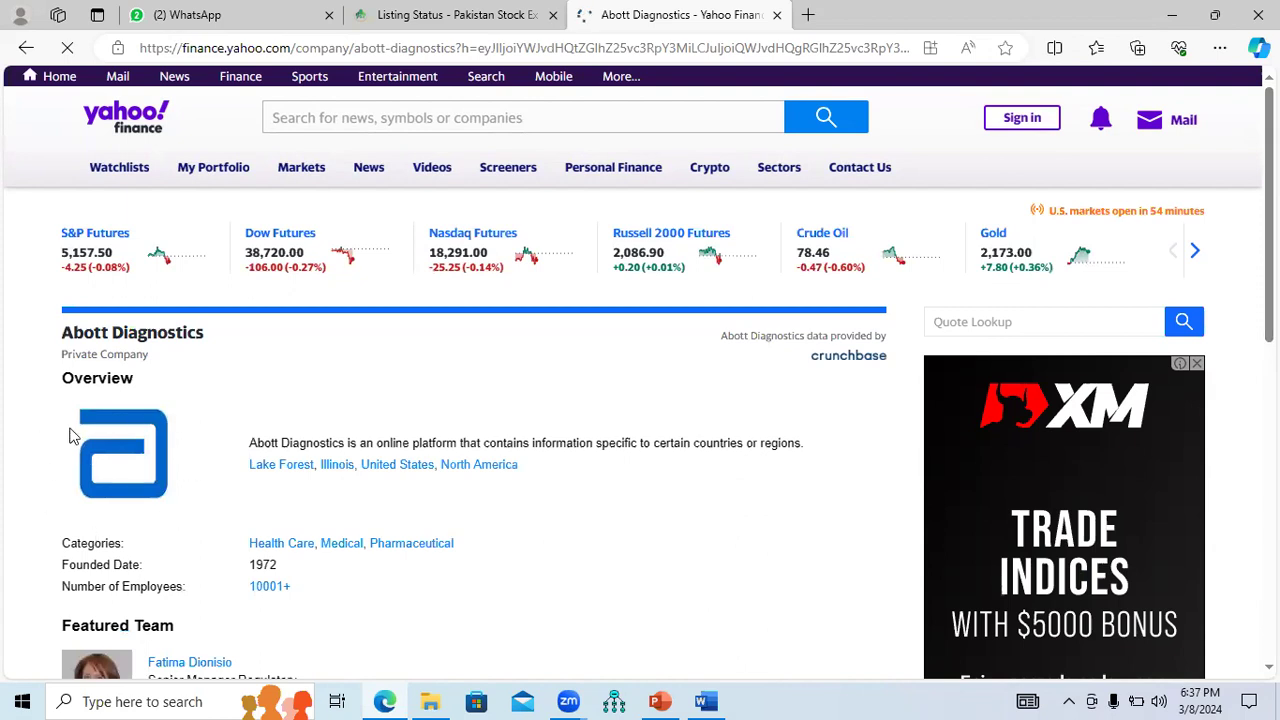
Examine the Abott Diagnostics company page for share price data.
left_click_drag(1269, 208, 1269, 476)
scroll(471, 380, "up", 15)
scroll(640, 400, "down", 1)
scroll(640, 400, "up", 1)
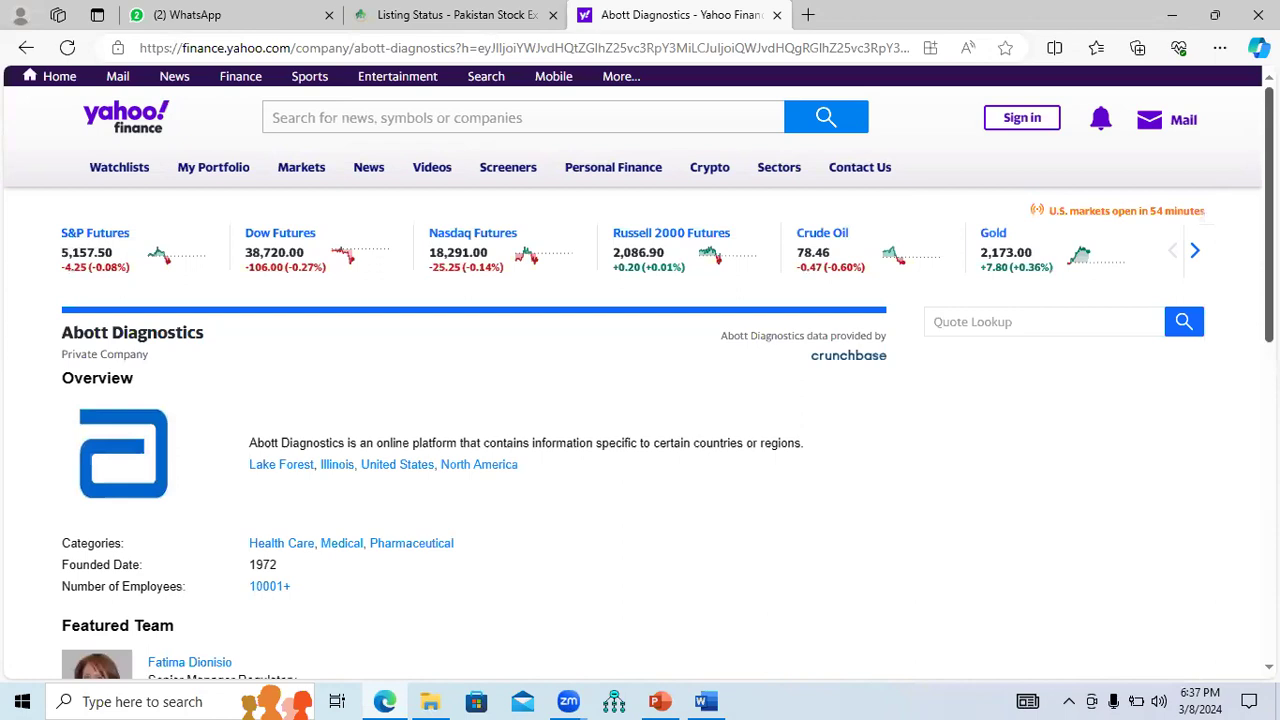
scroll(640, 400, "down", 4)
scroll(586, 400, "down", 1)
scroll(586, 400, "up", 1)
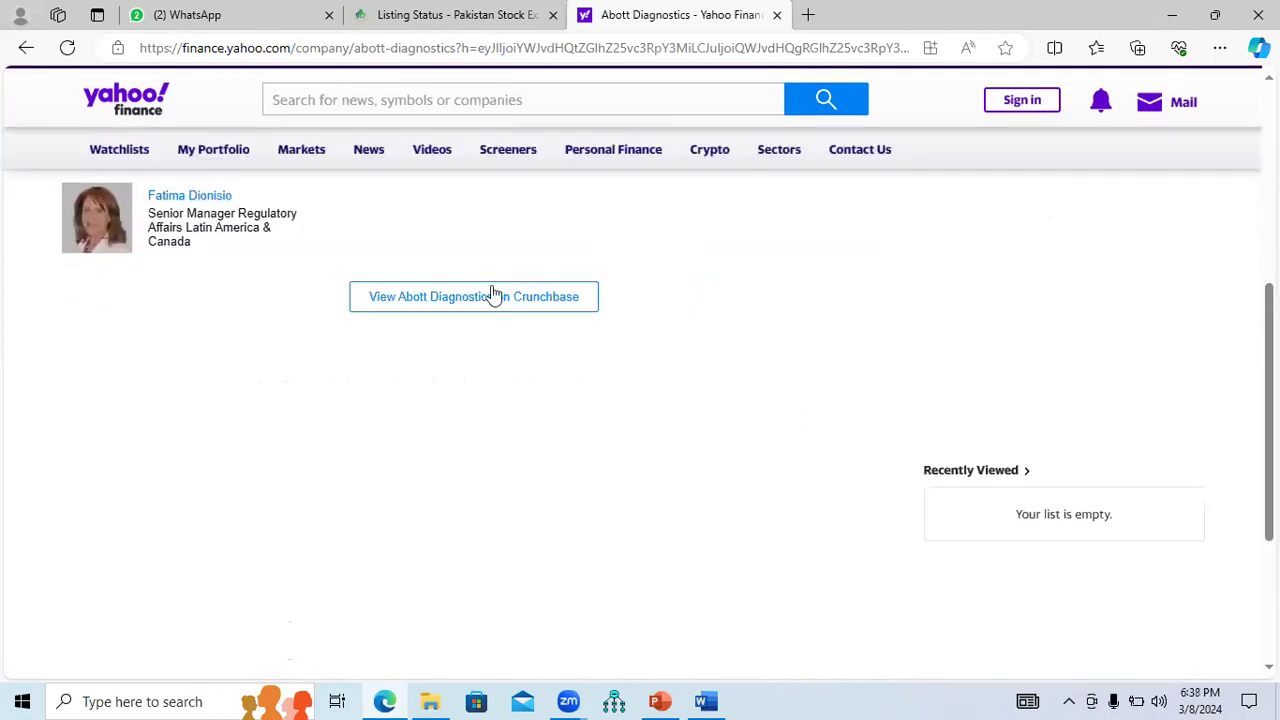
View the Abott Diagnostics profile on Crunchbase, and return to the company's Yahoo Finance page.
left_click(472, 326)
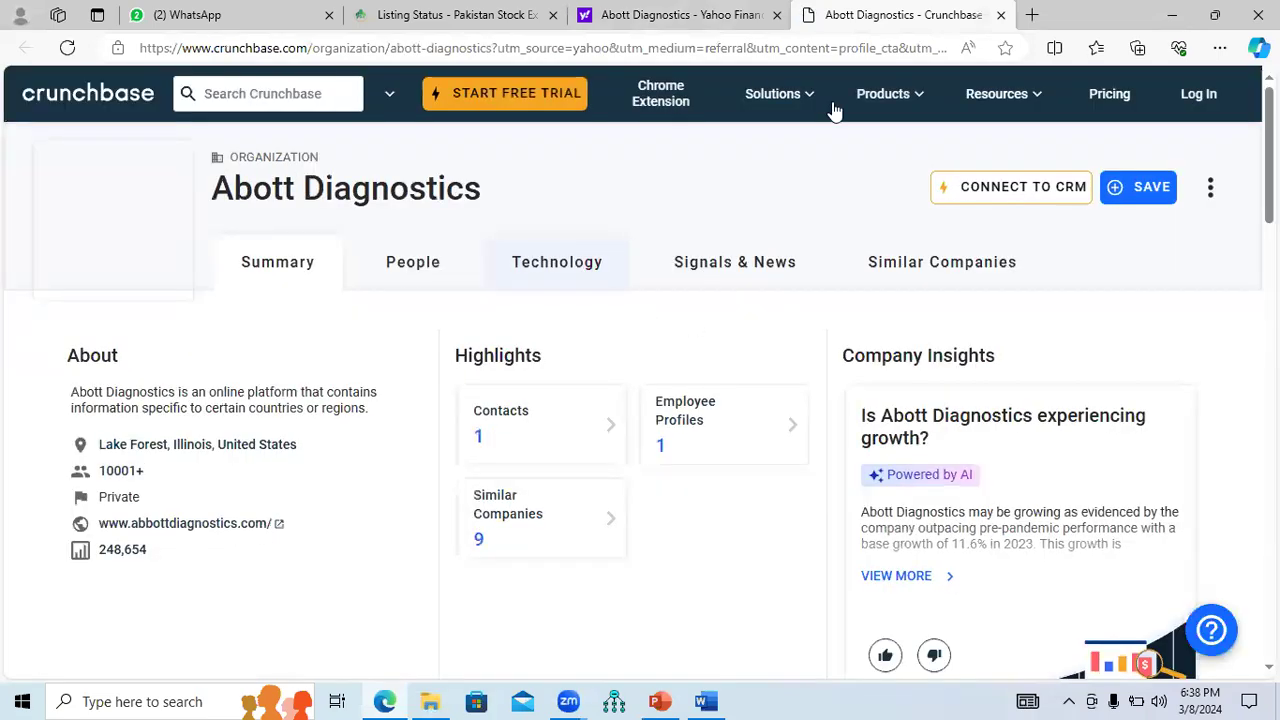
left_click(708, 12)
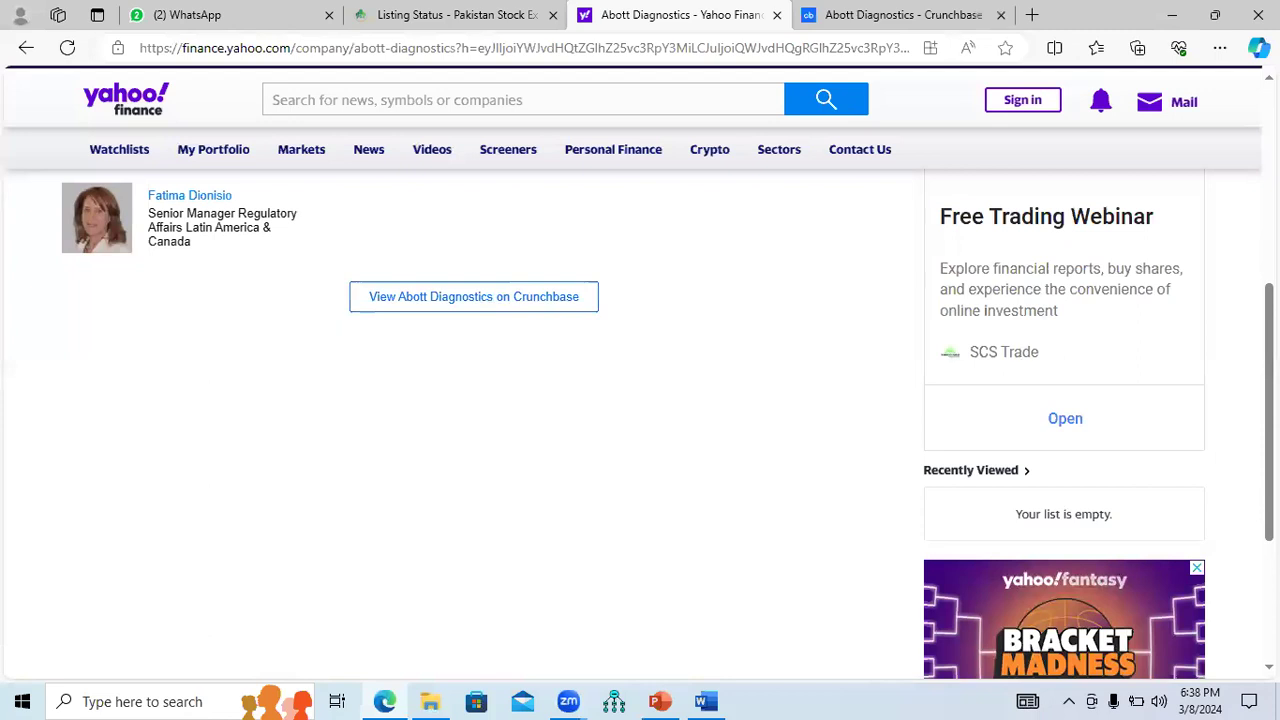
scroll(250, 248, "up", 5)
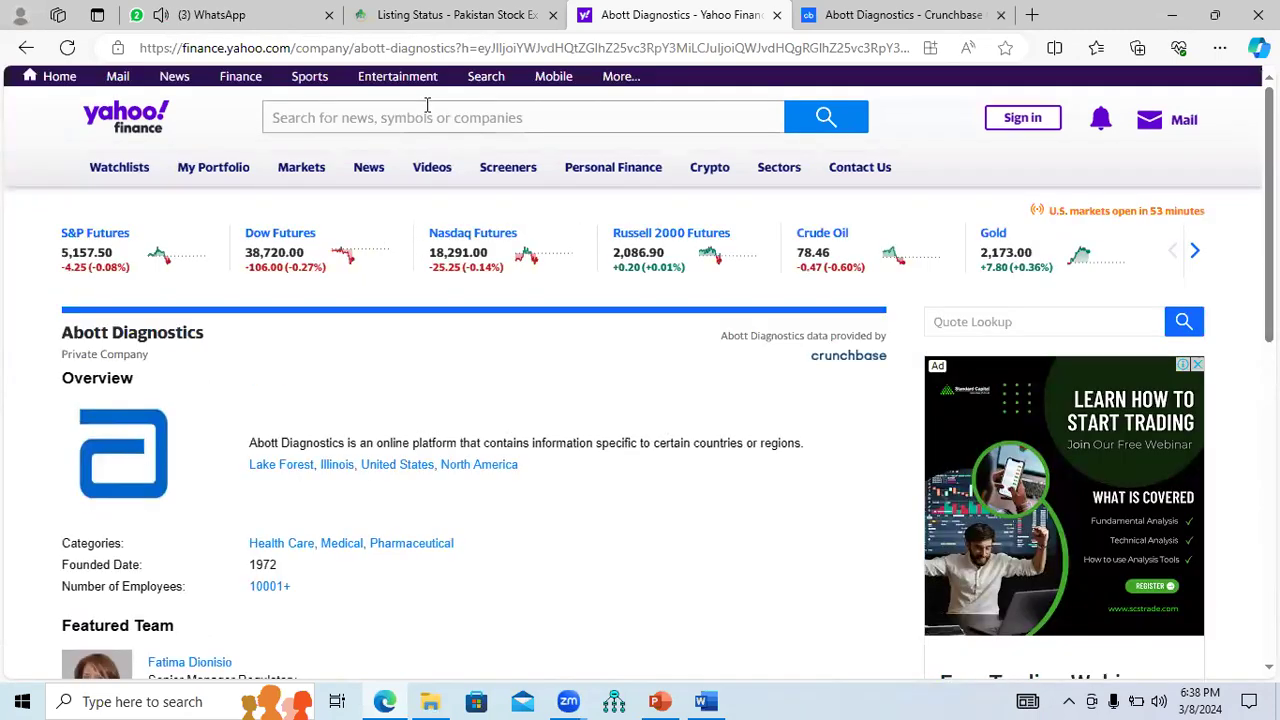
Search Yahoo Finance for "Historical share price data".
left_click(427, 104)
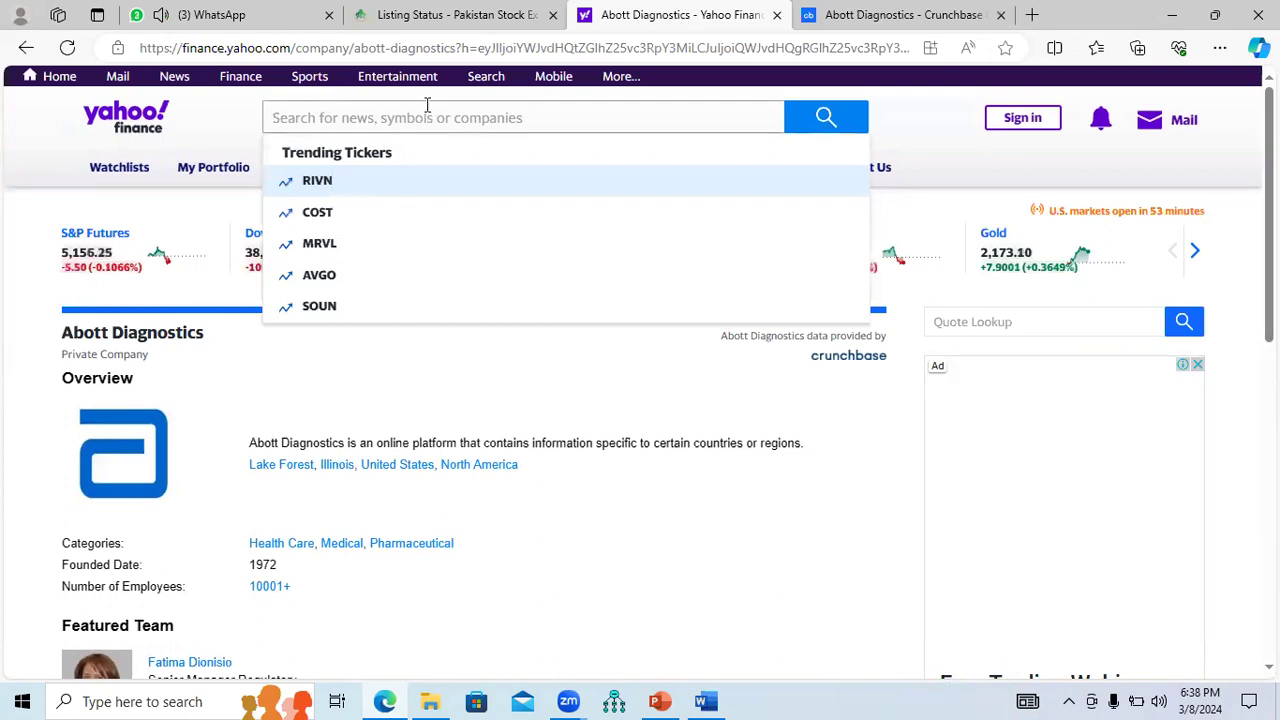
type("His")
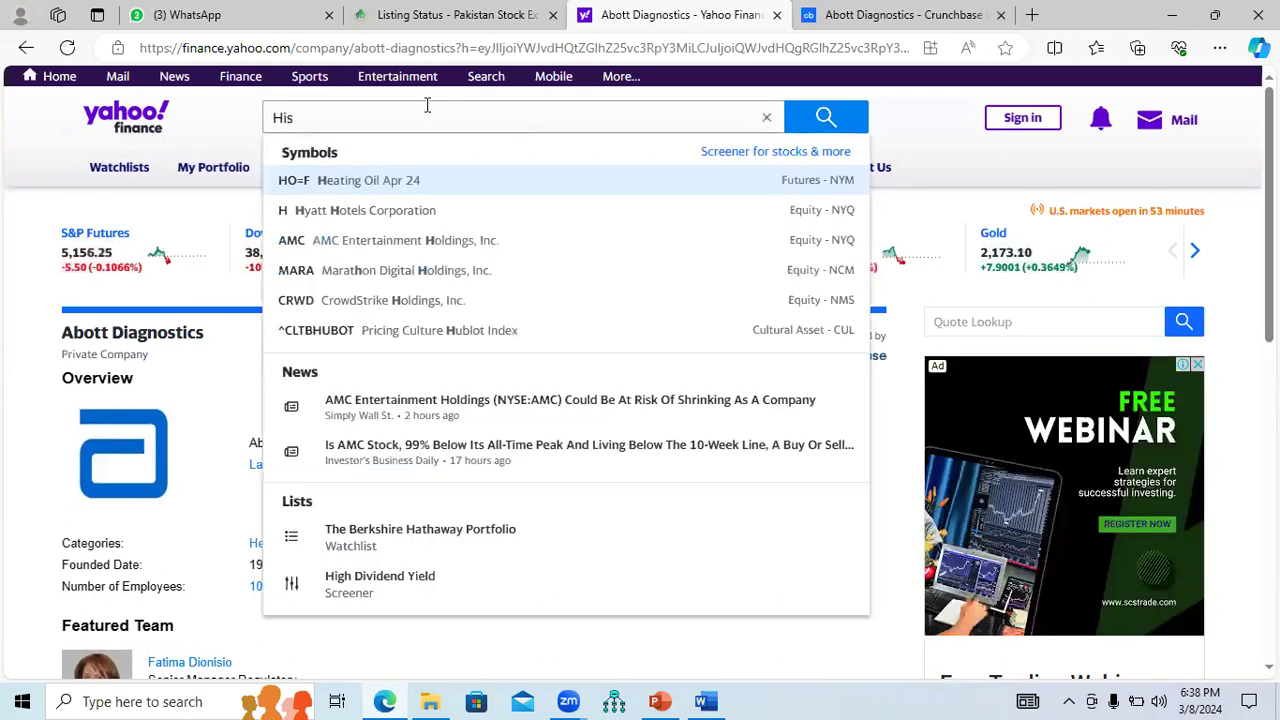
type("torical")
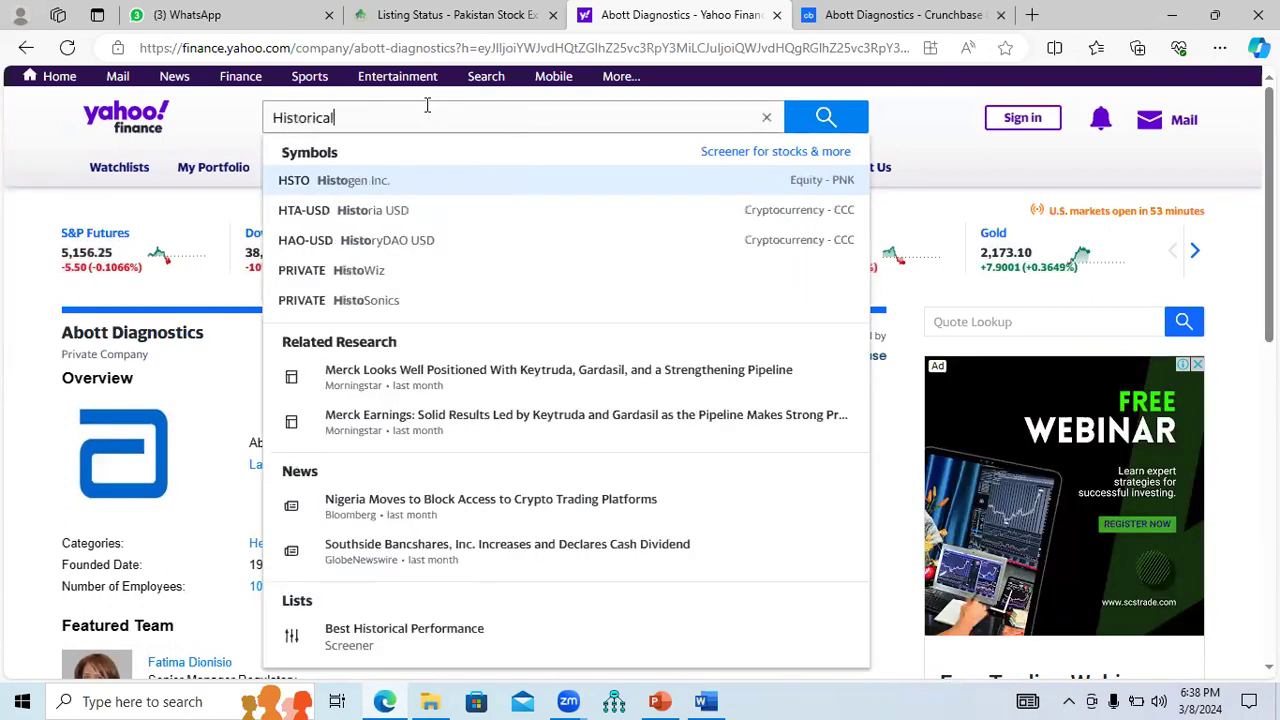
type(" share pri")
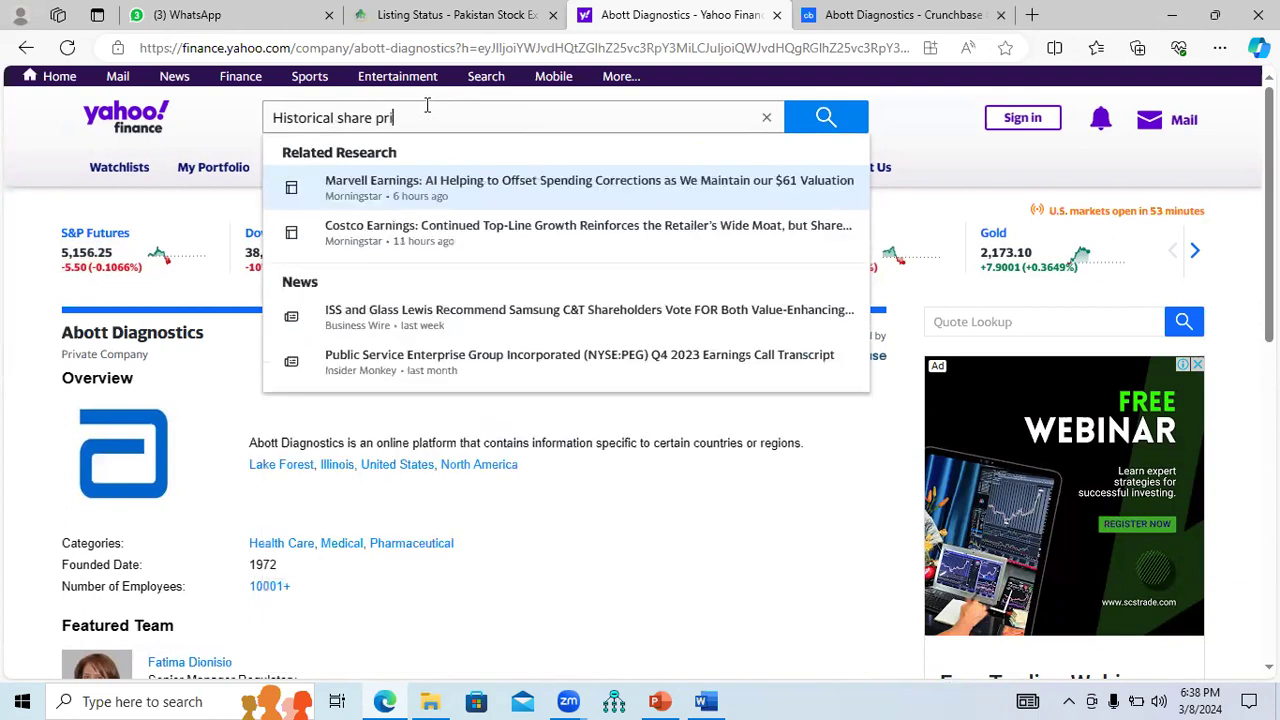
type("ce data")
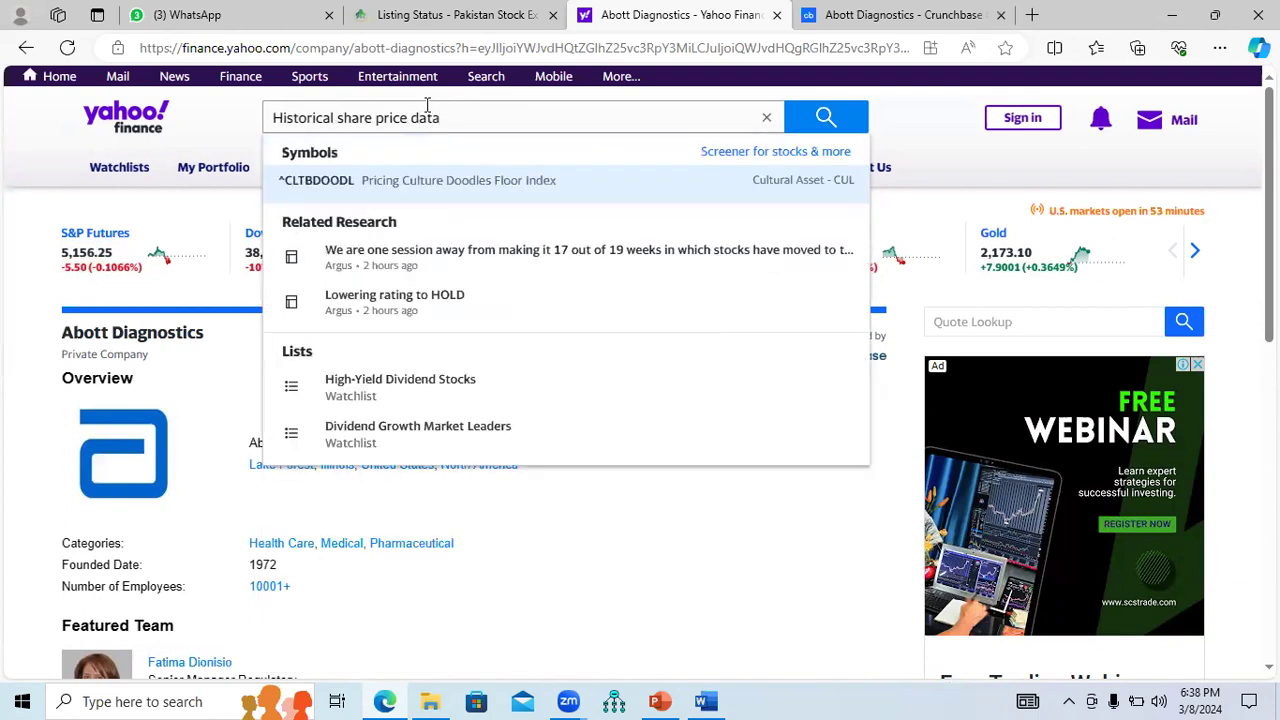
key("Return")
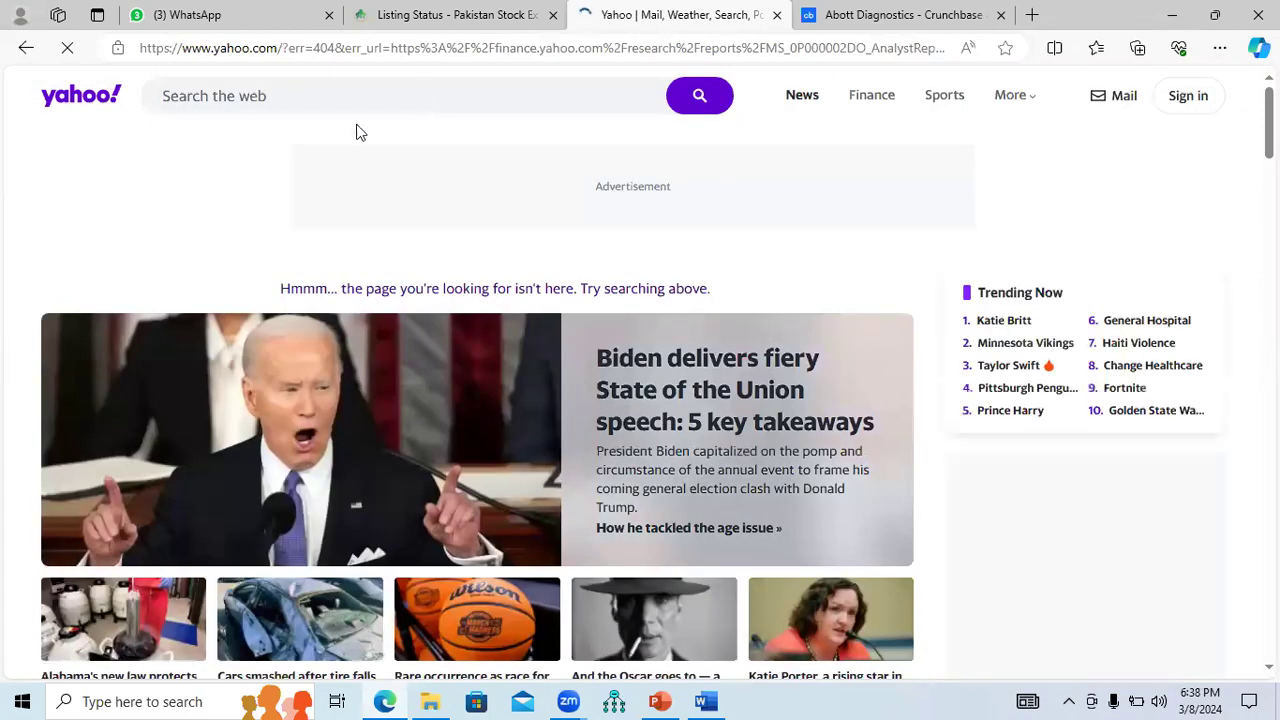
Close the Crunchbase and Yahoo tabs, open a blank new tab, and return to the PSX listings.
left_click(856, 8)
left_click(1000, 14)
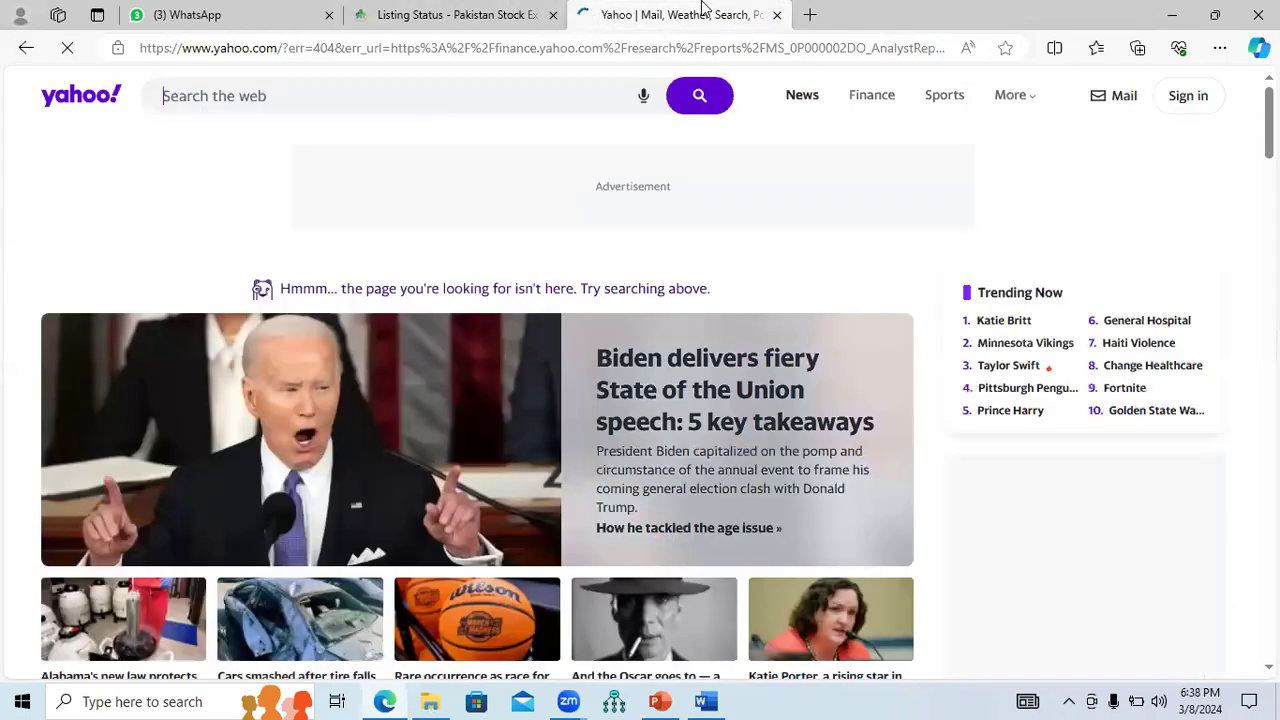
left_click(777, 15)
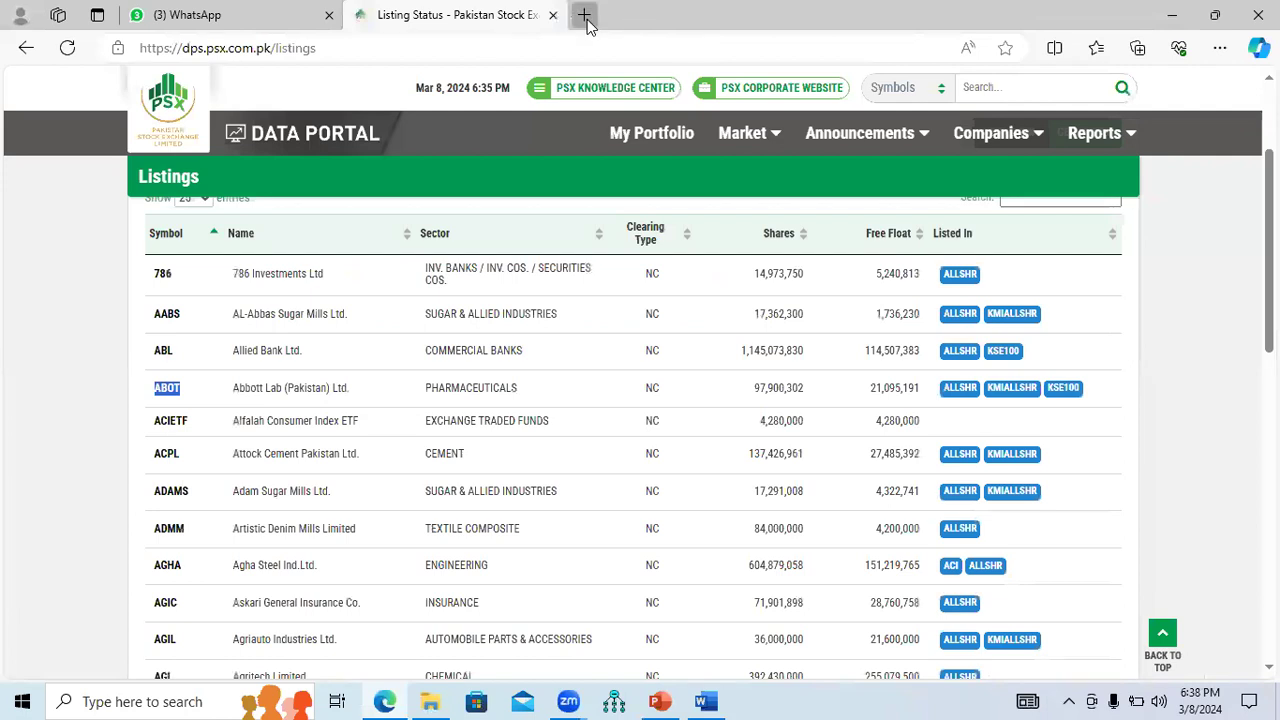
left_click(588, 19)
left_click(484, 15)
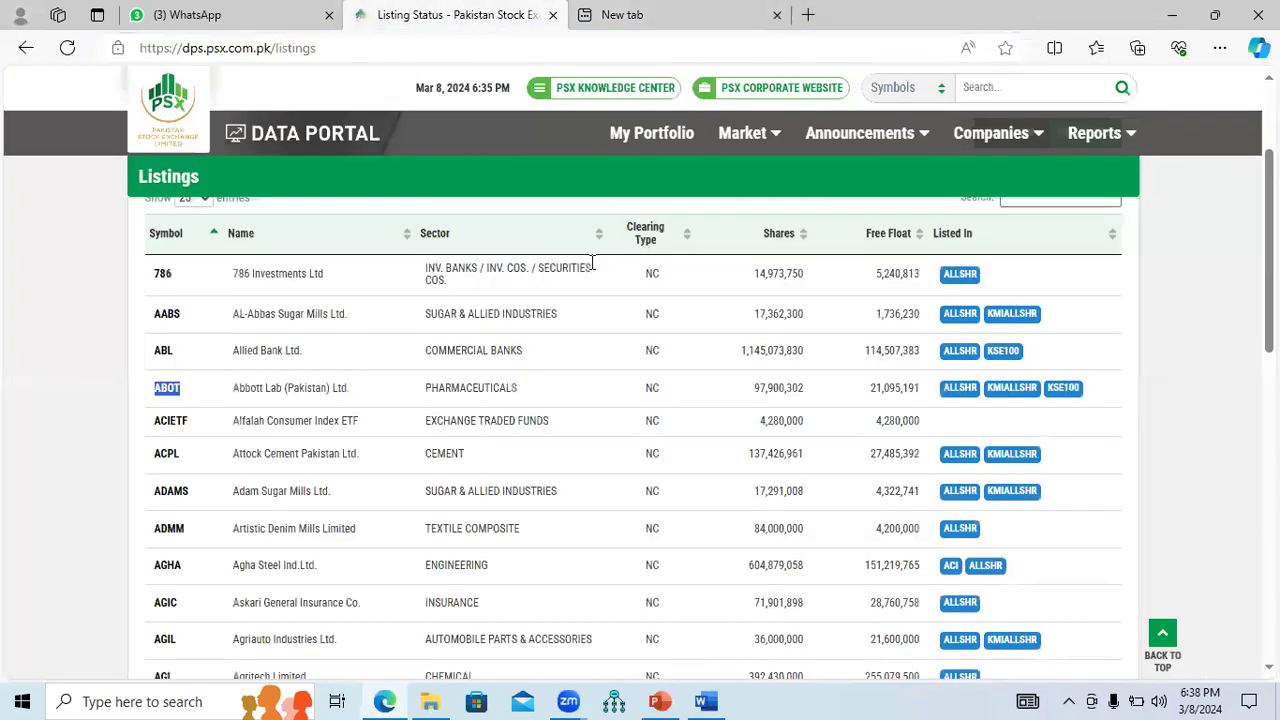
scroll(860, 328, "up", 3)
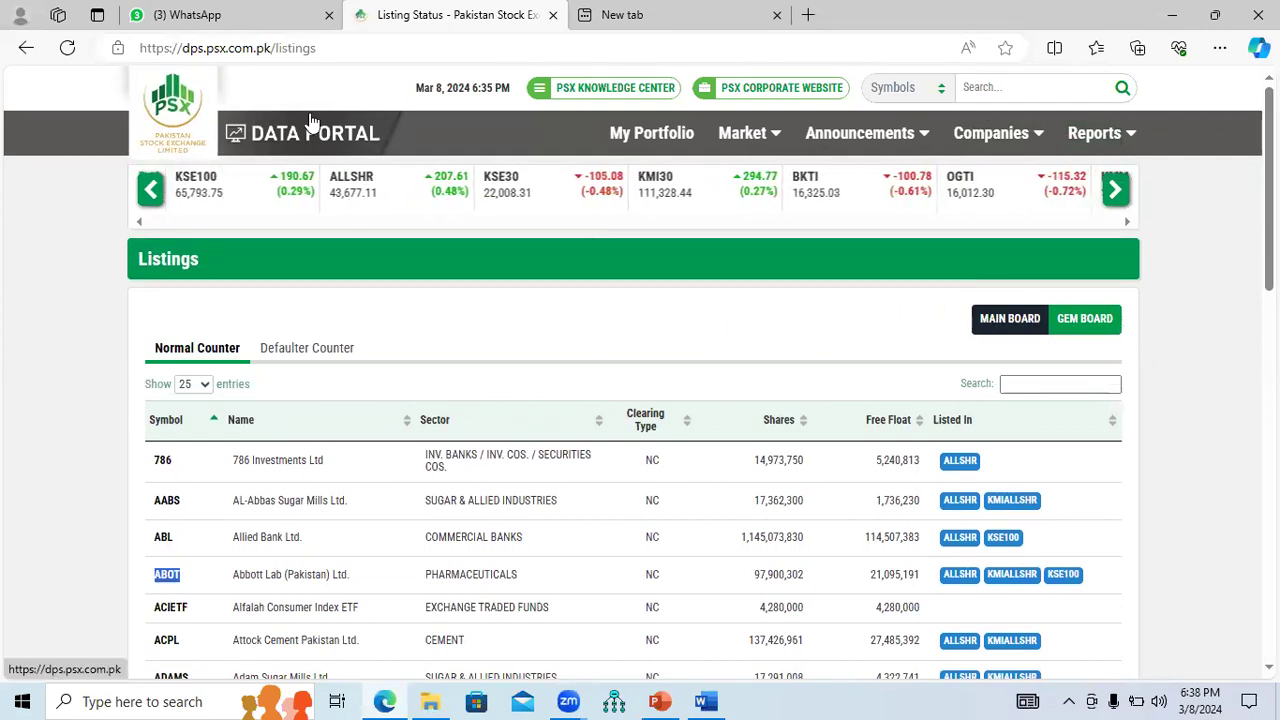
mouse_move(745, 145)
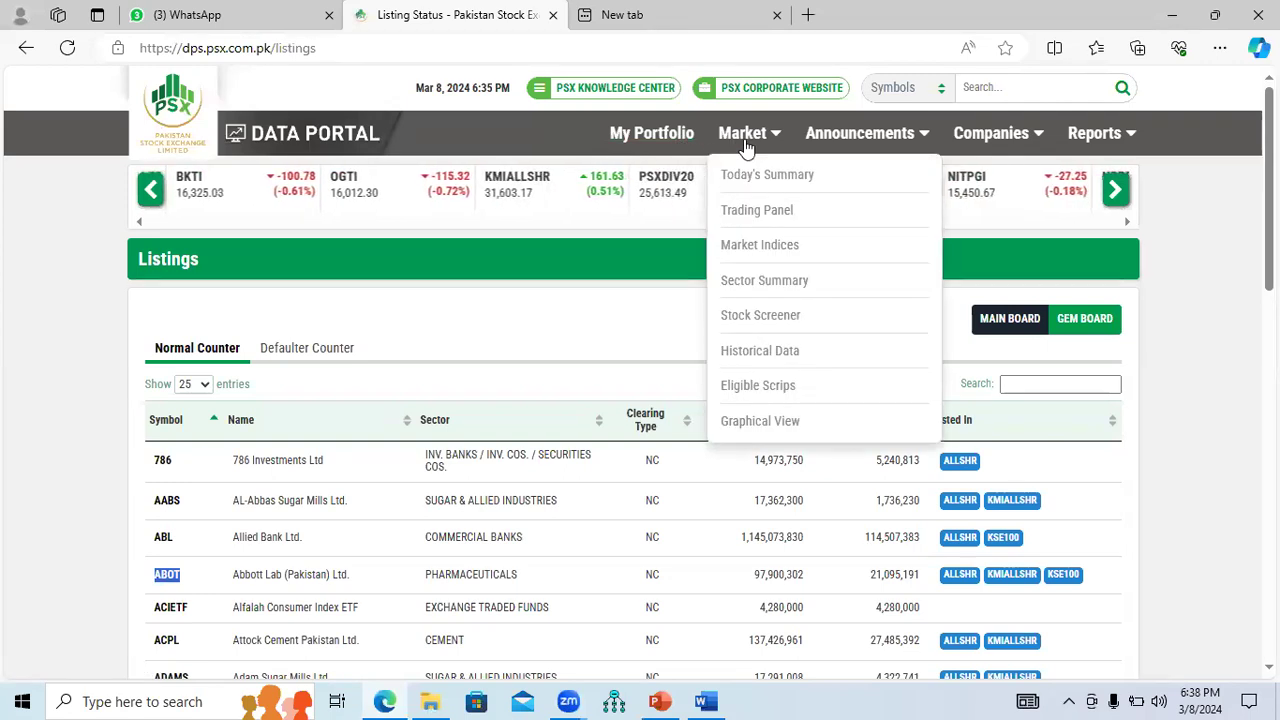
Open Google in the blank tab and search for "Historical share price data".
left_click(620, 15)
type("g")
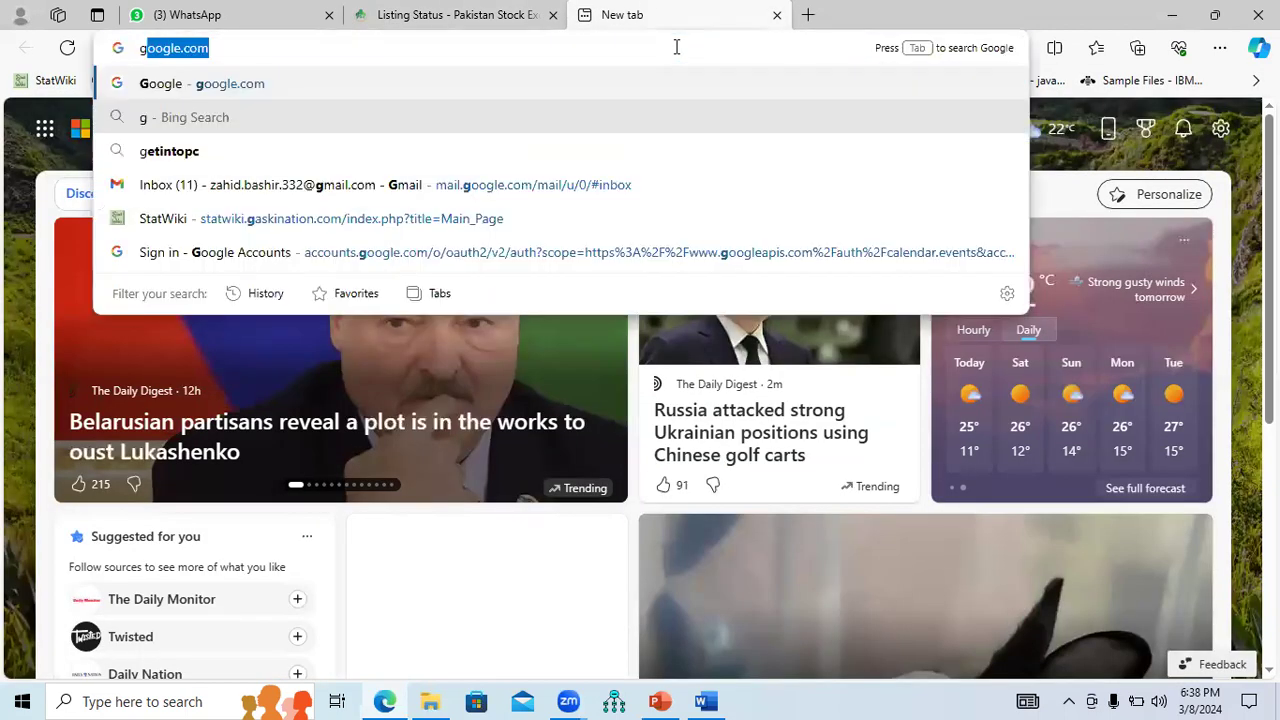
key("Return")
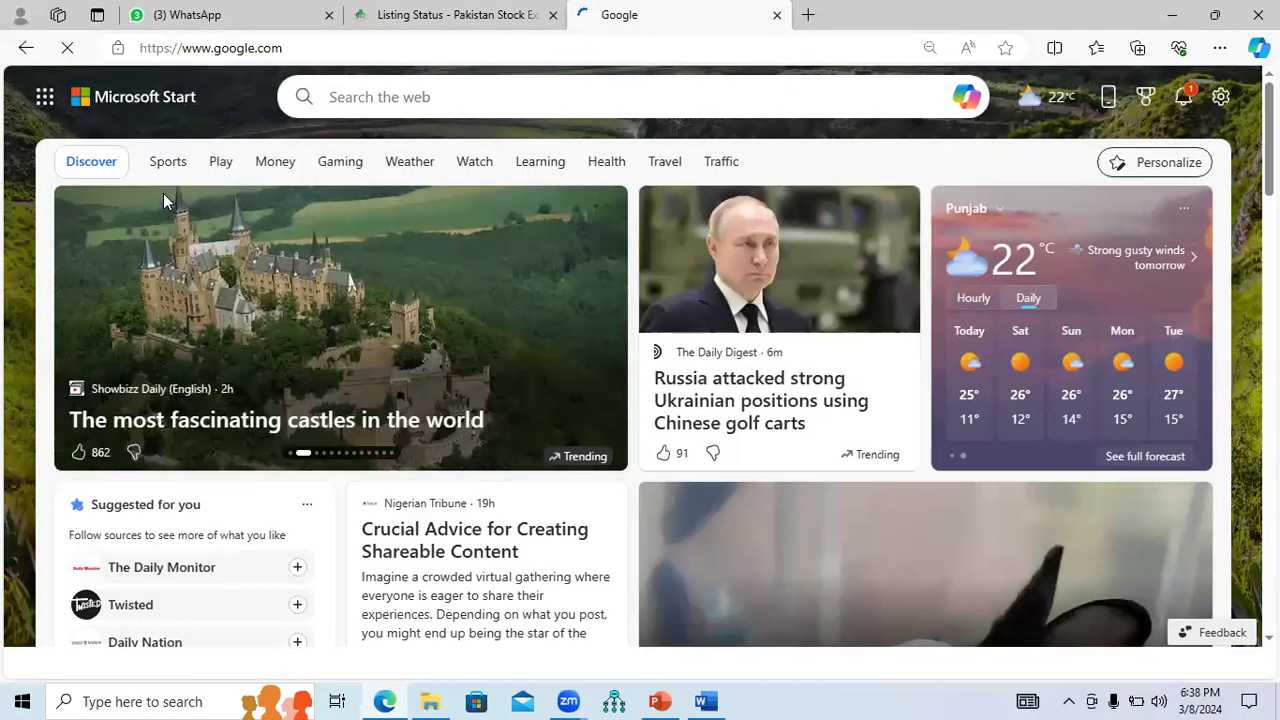
type("His")
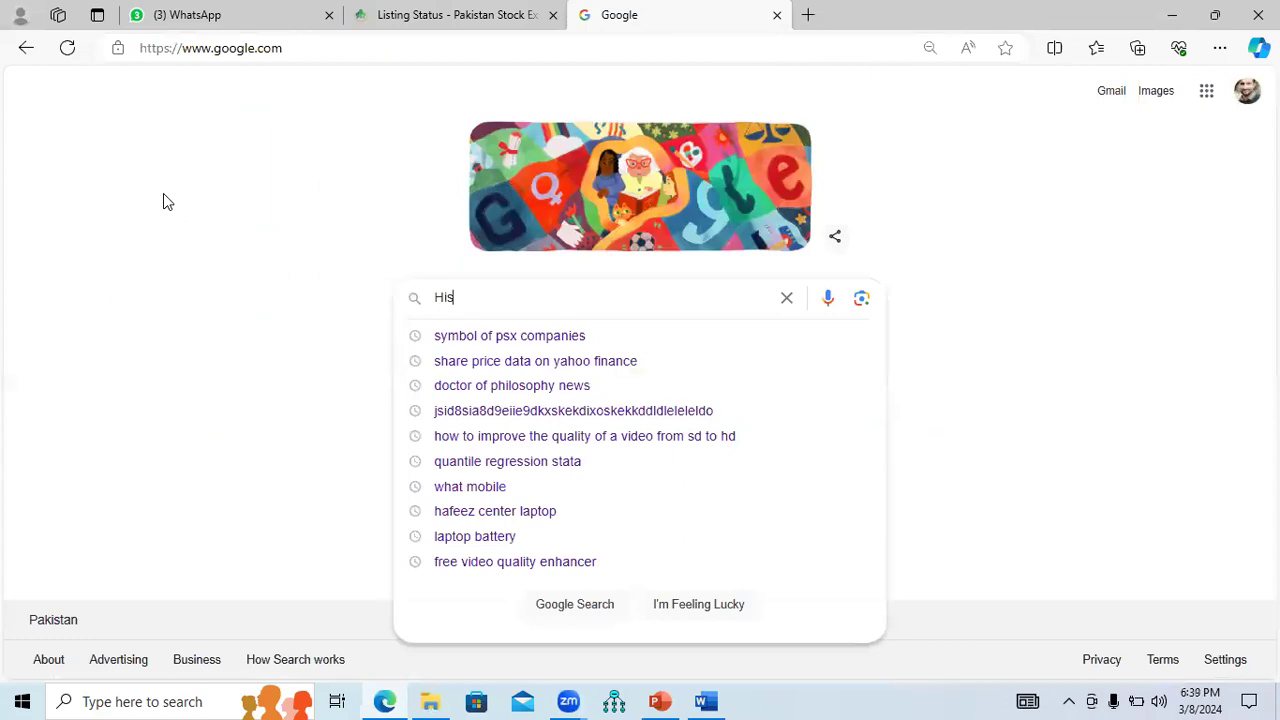
type("torical sh")
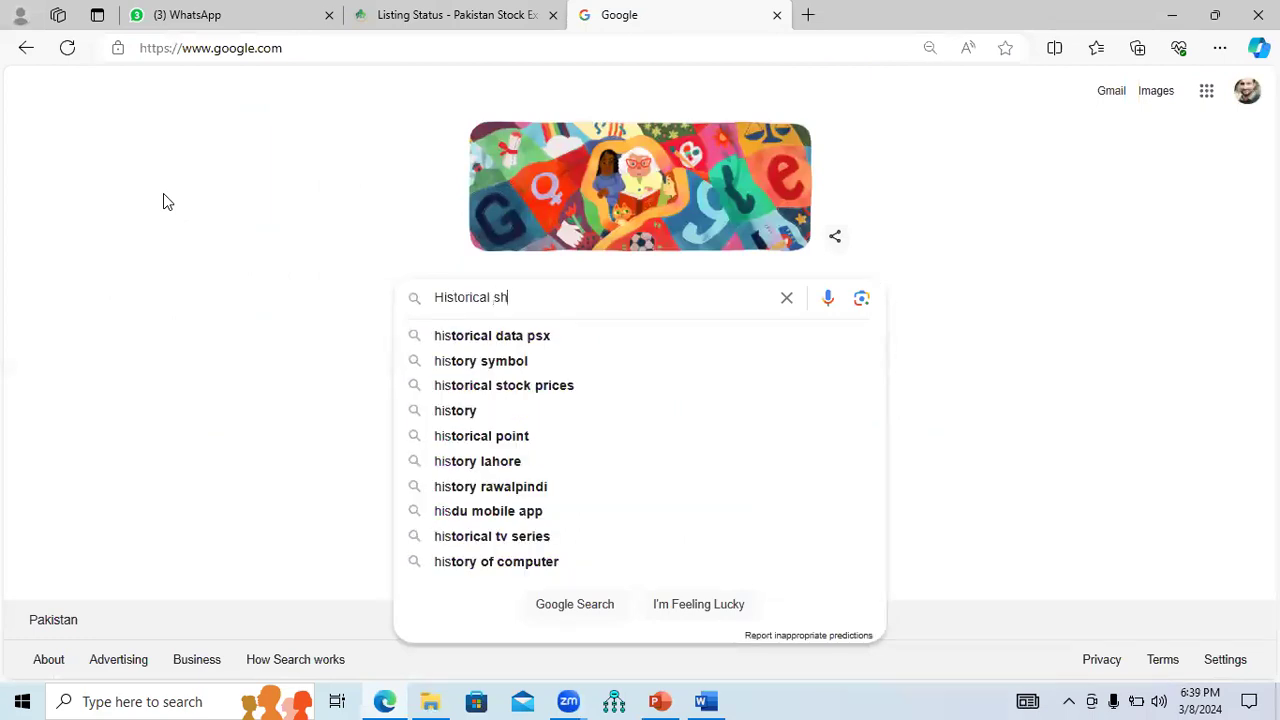
type("are price data")
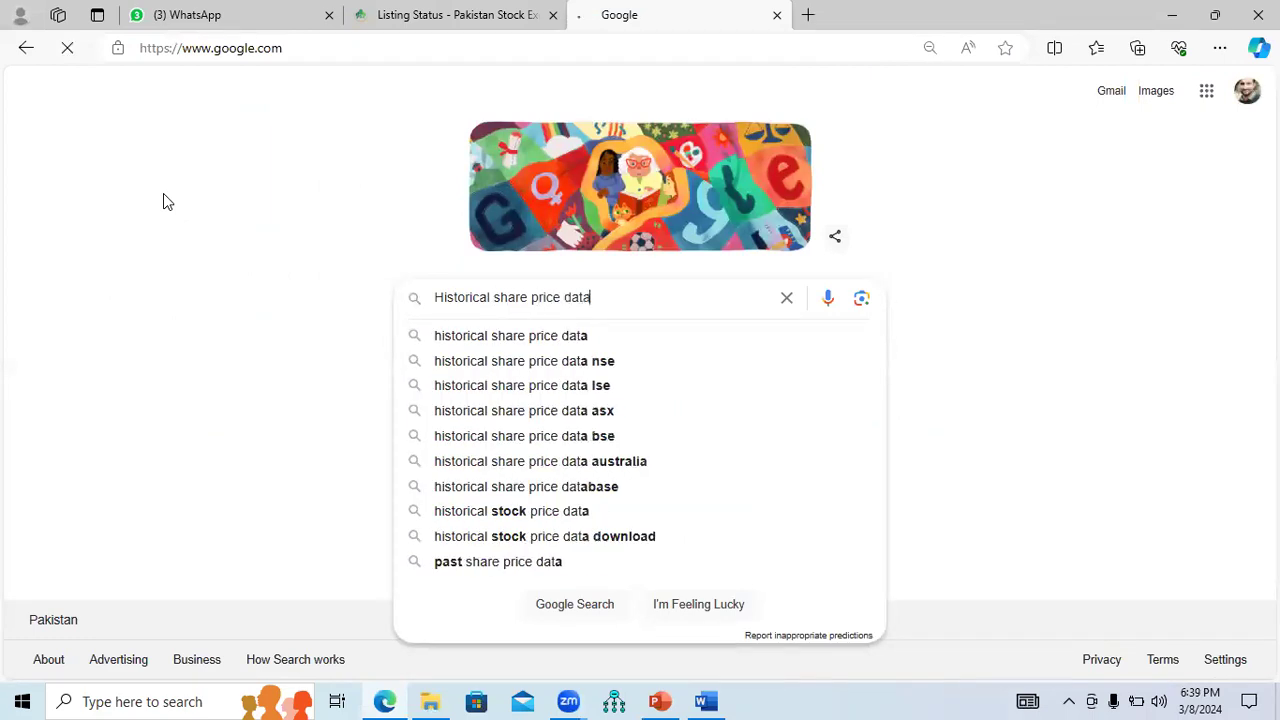
key("Return")
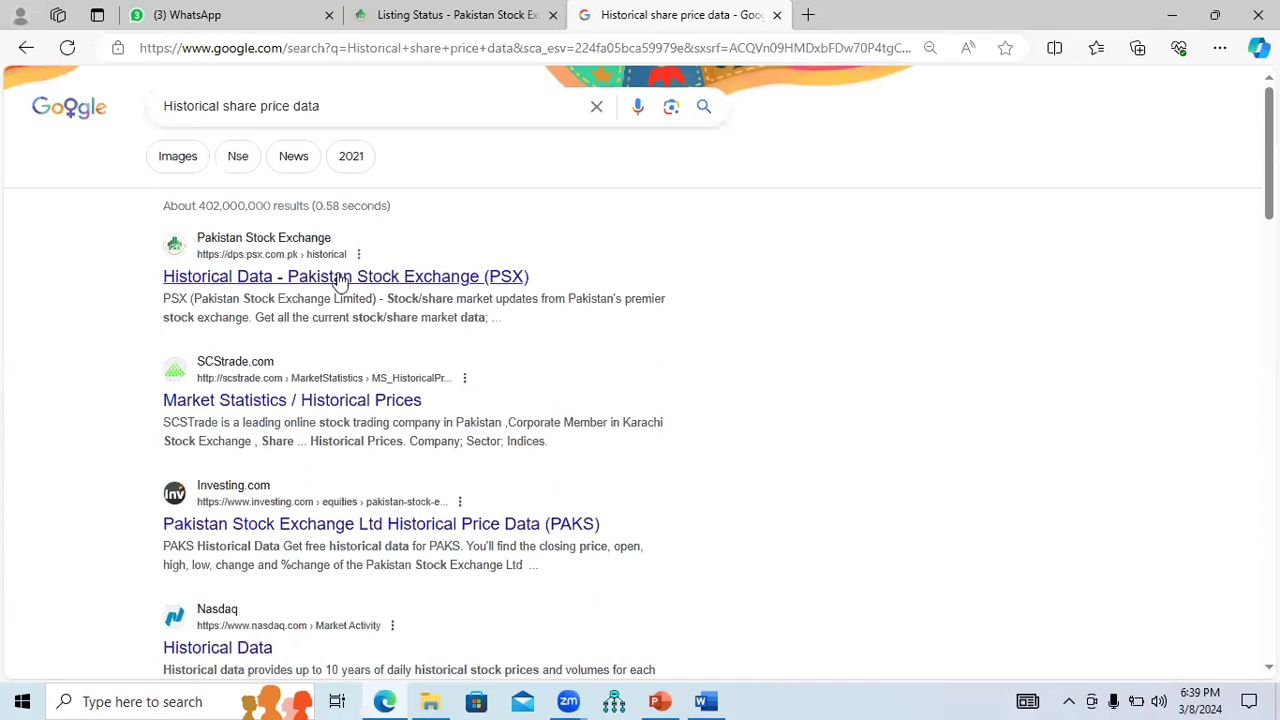
Open the Pakistan Stock Exchange Historical Data result in a new tab, and switch to it after browsing the other search results.
right_click(349, 280)
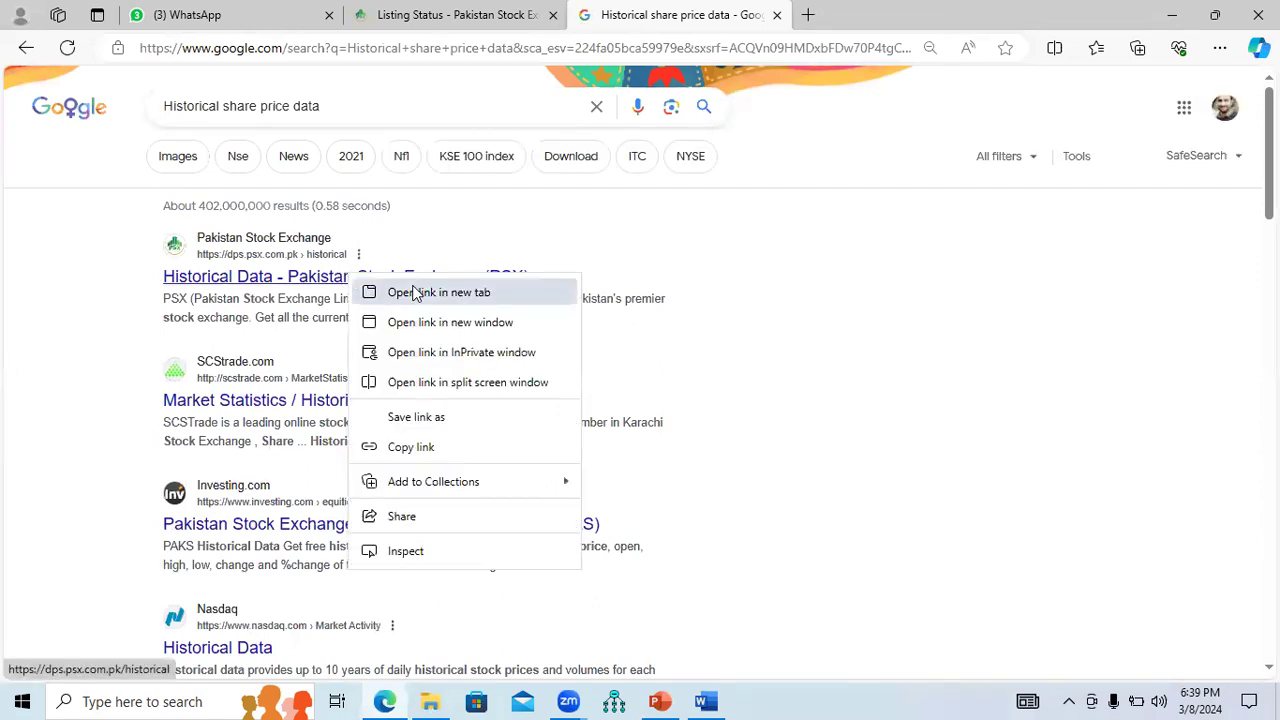
left_click(415, 292)
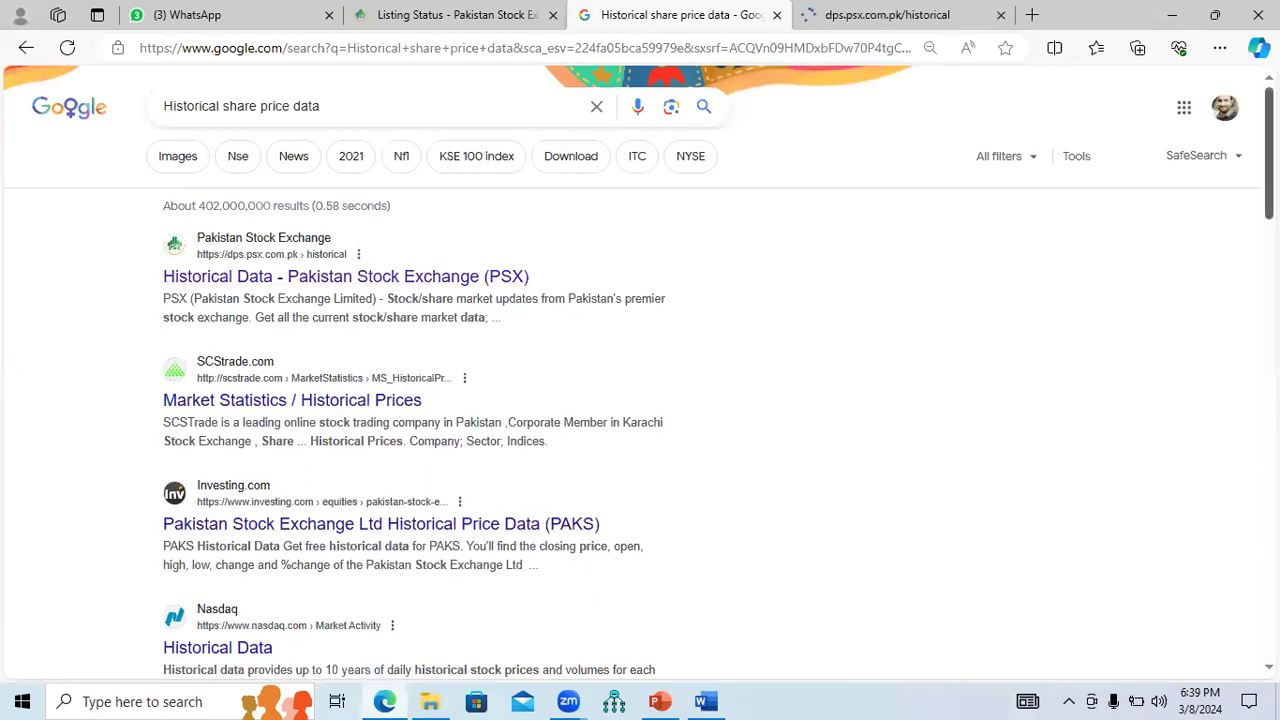
scroll(326, 418, "down", 2)
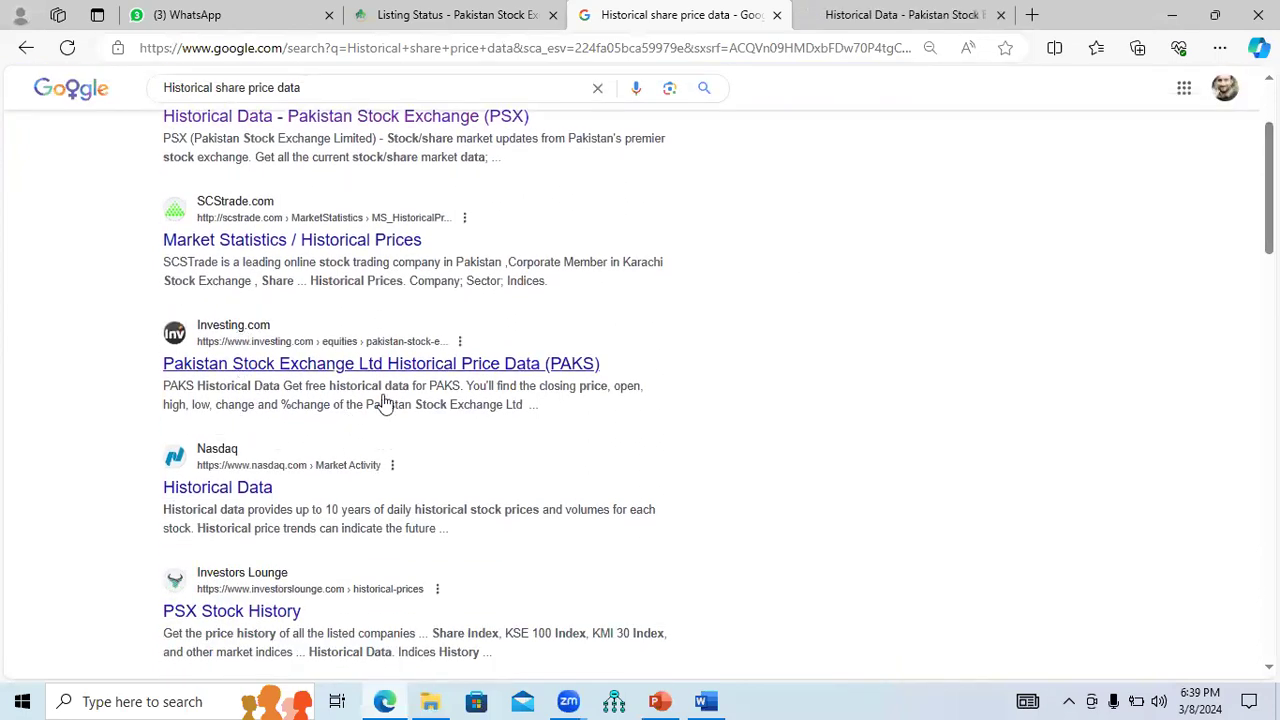
scroll(926, 366, "down", 2)
scroll(718, 390, "down", 6)
scroll(680, 452, "down", 3)
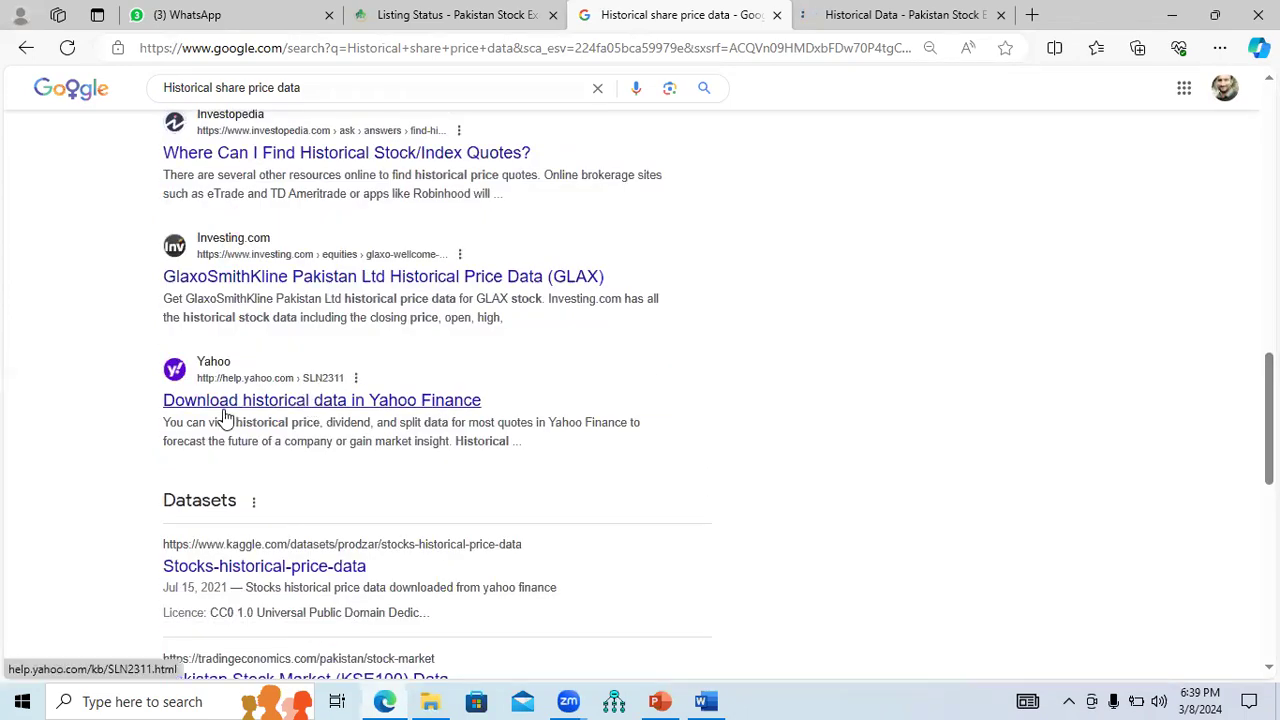
left_click(872, 10)
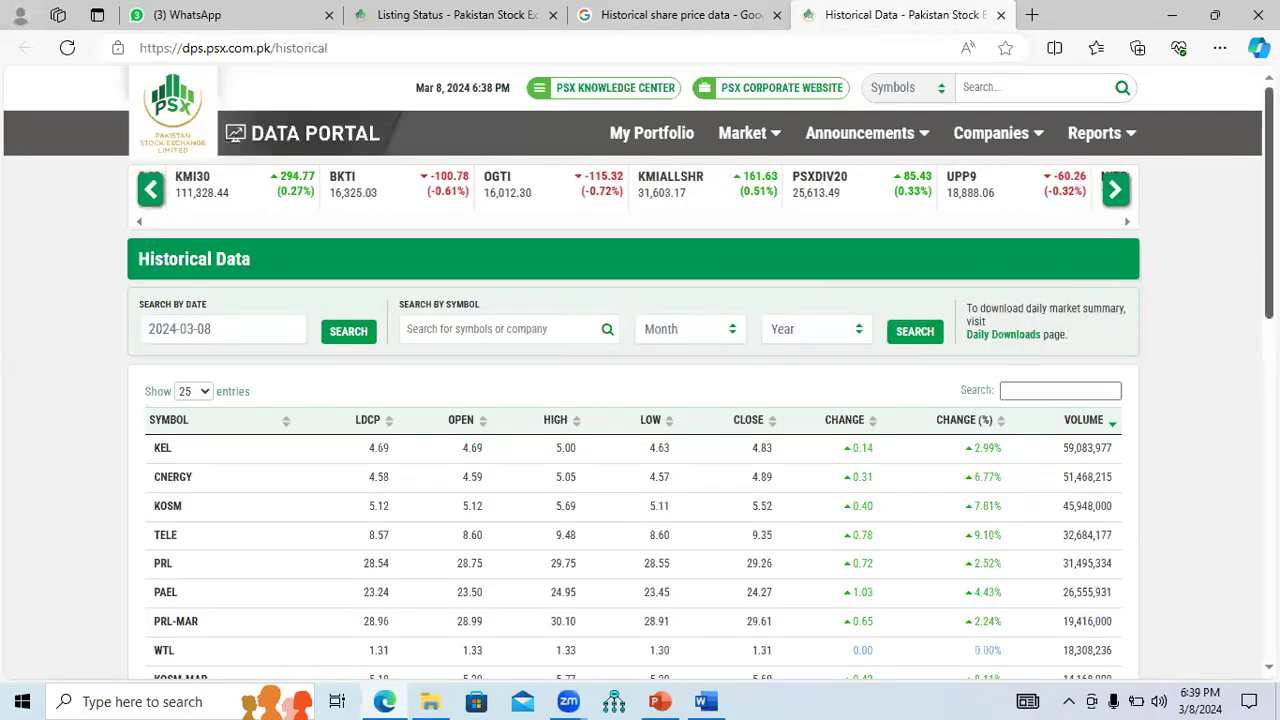
Look up symbols matching "H" in the historical data's symbol search, and choose BAHLTFC10, Bank AL Habib Ltd. (10th Issue).
scroll(665, 325, "down", 1)
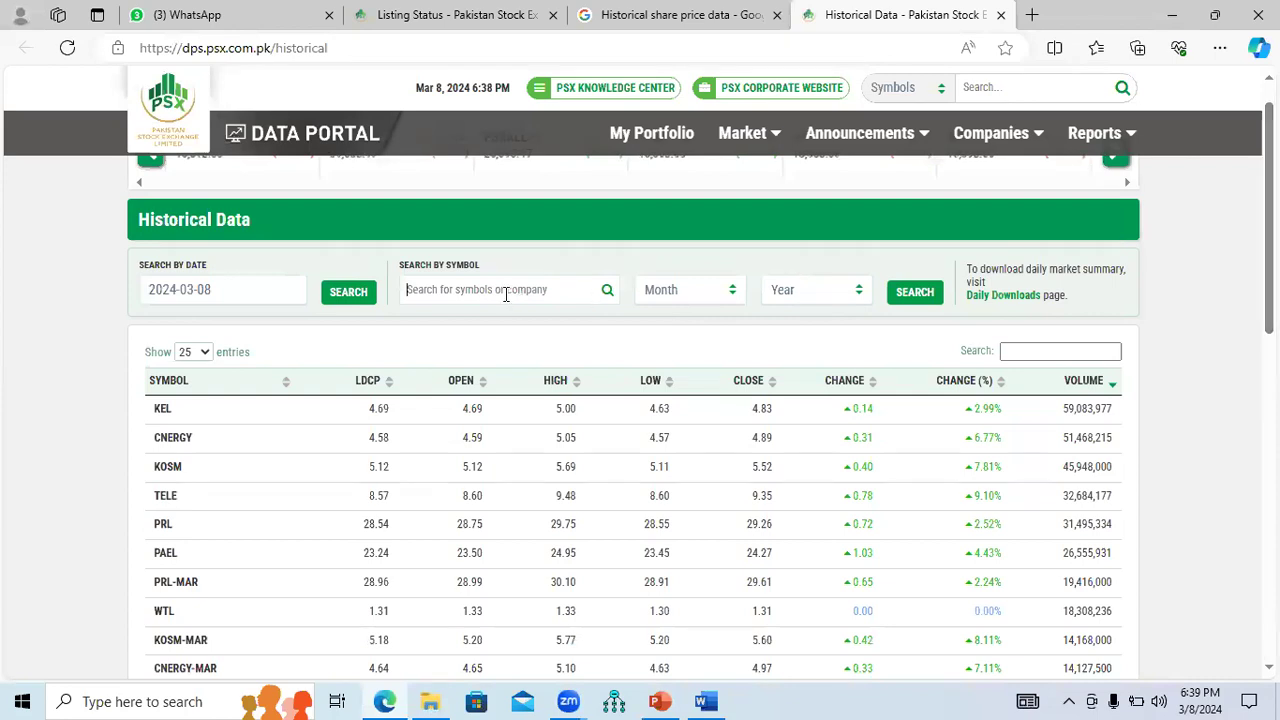
type("H")
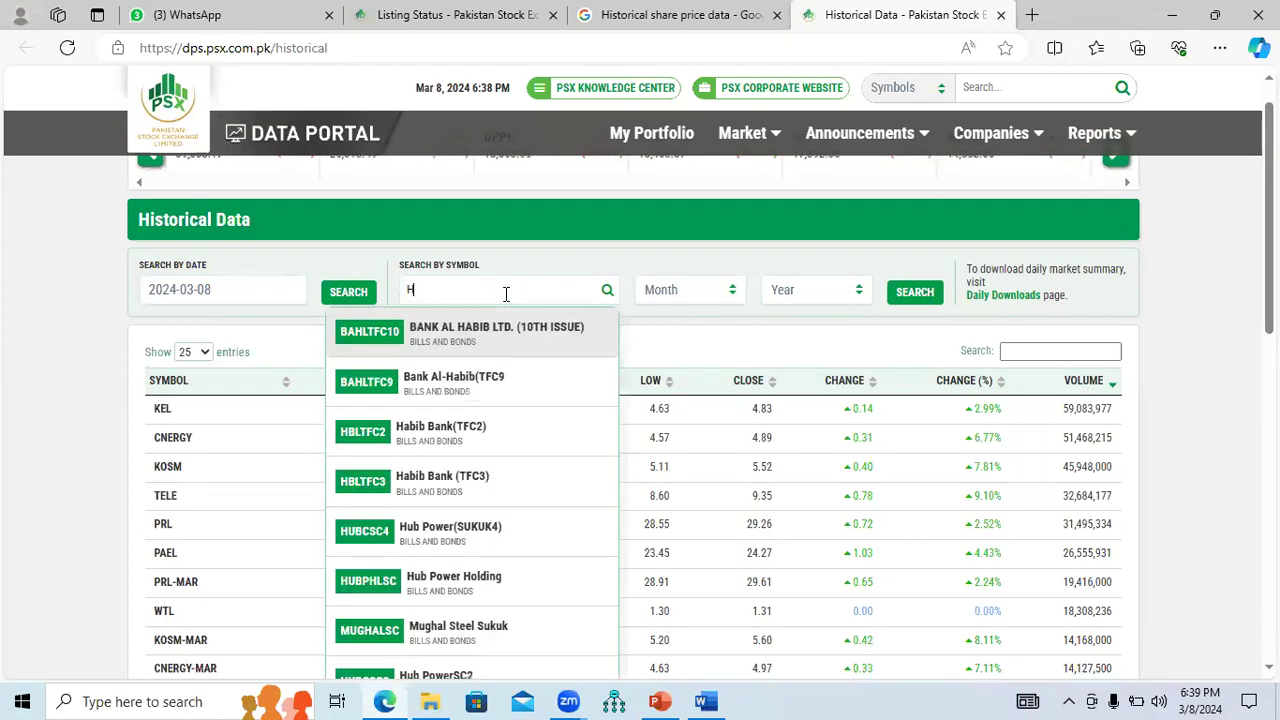
left_click(470, 340)
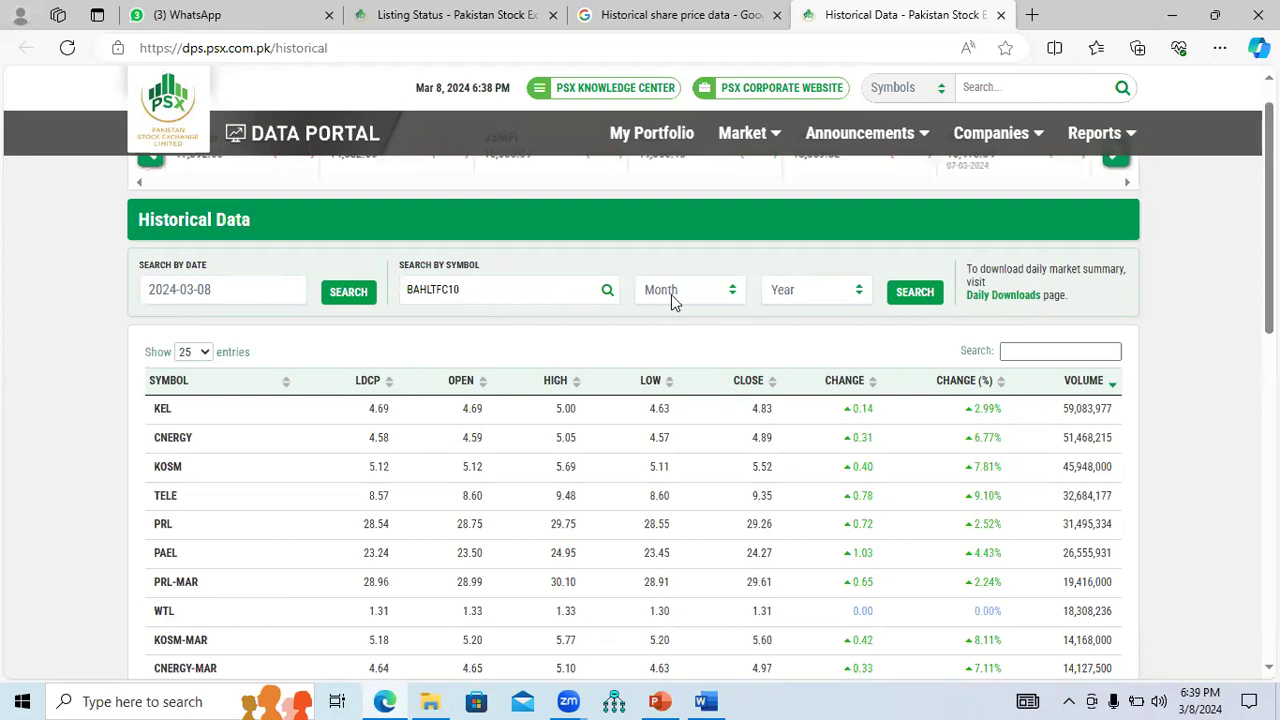
Try January as the month filter with a look at the available years, and reset the month selection.
left_click(732, 295)
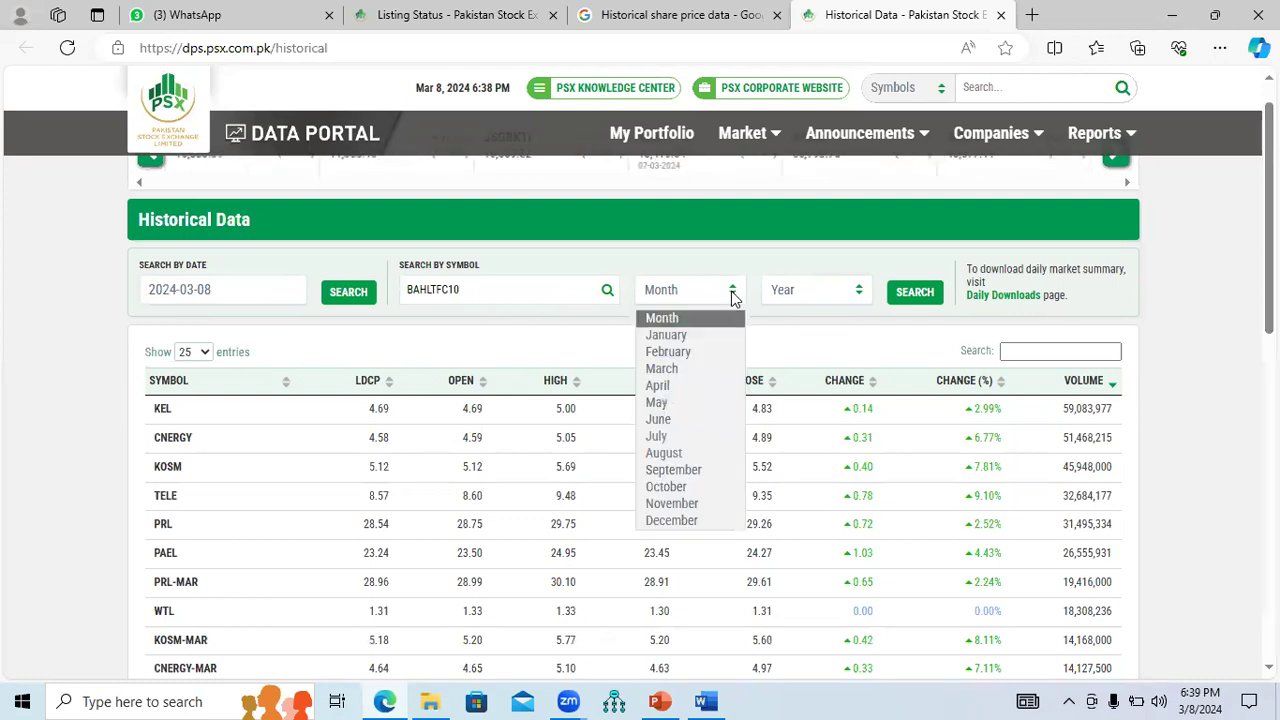
left_click(709, 336)
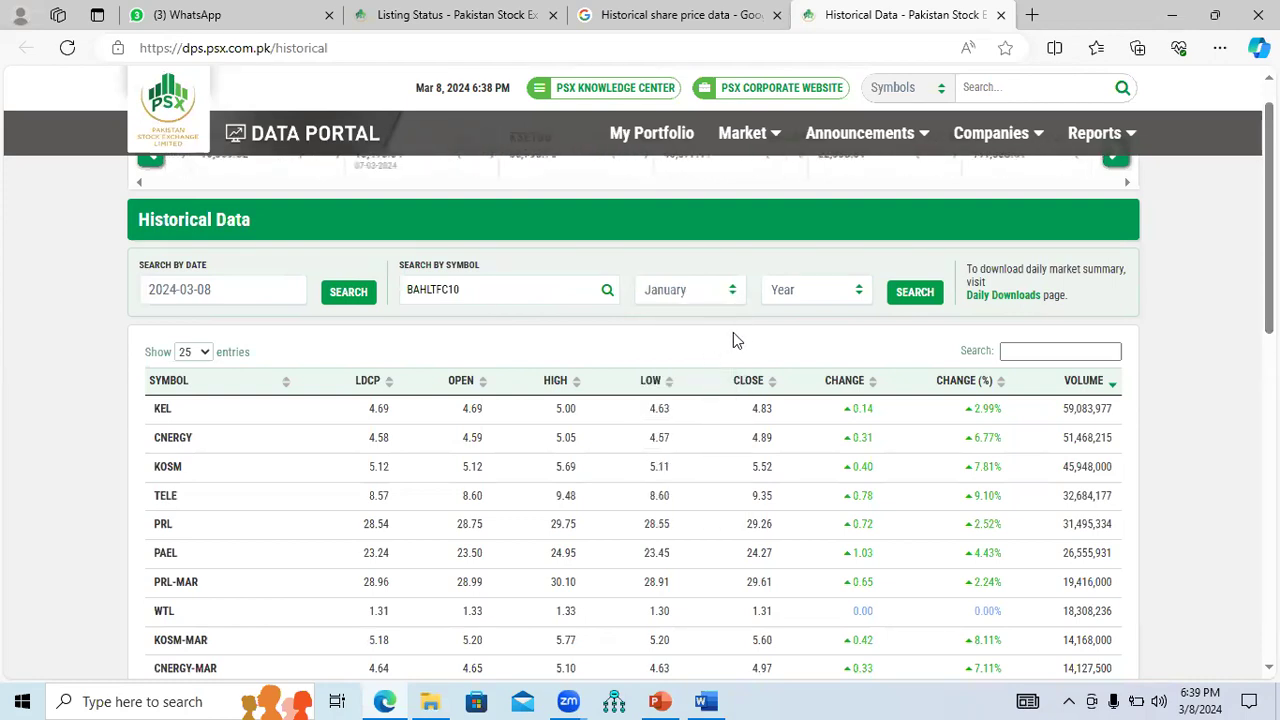
left_click(859, 297)
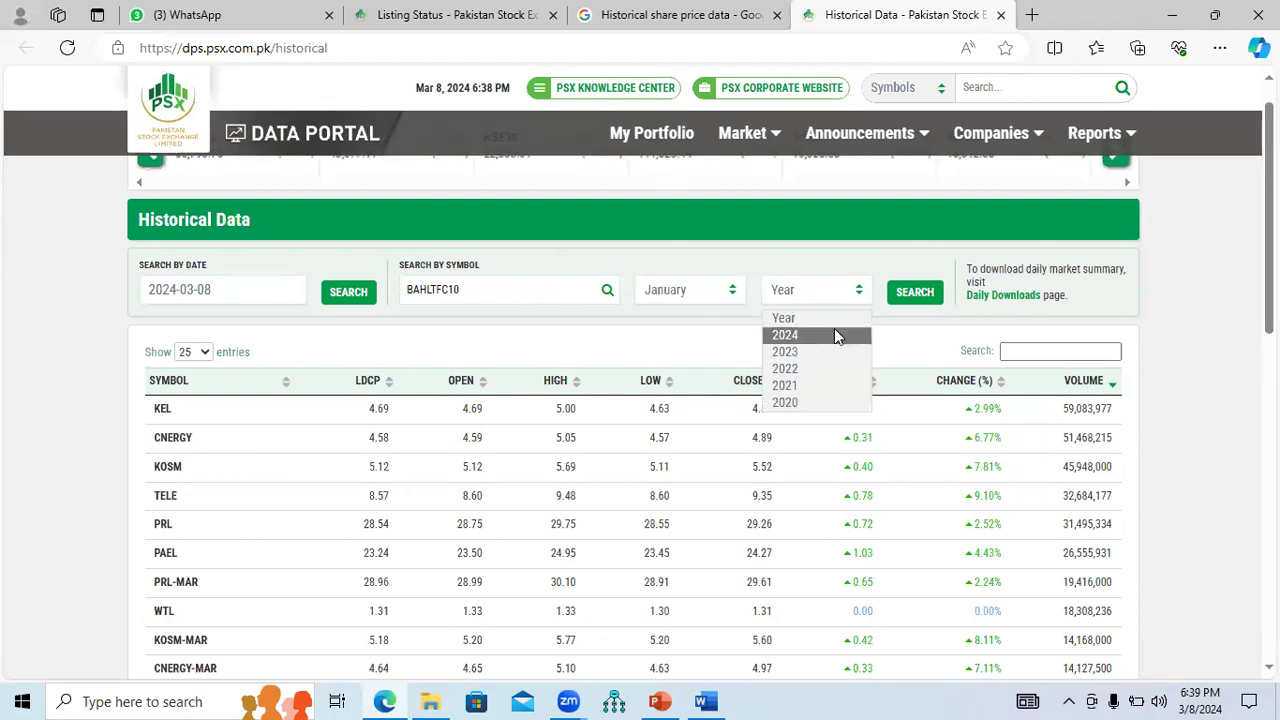
left_click(732, 293)
left_click(718, 319)
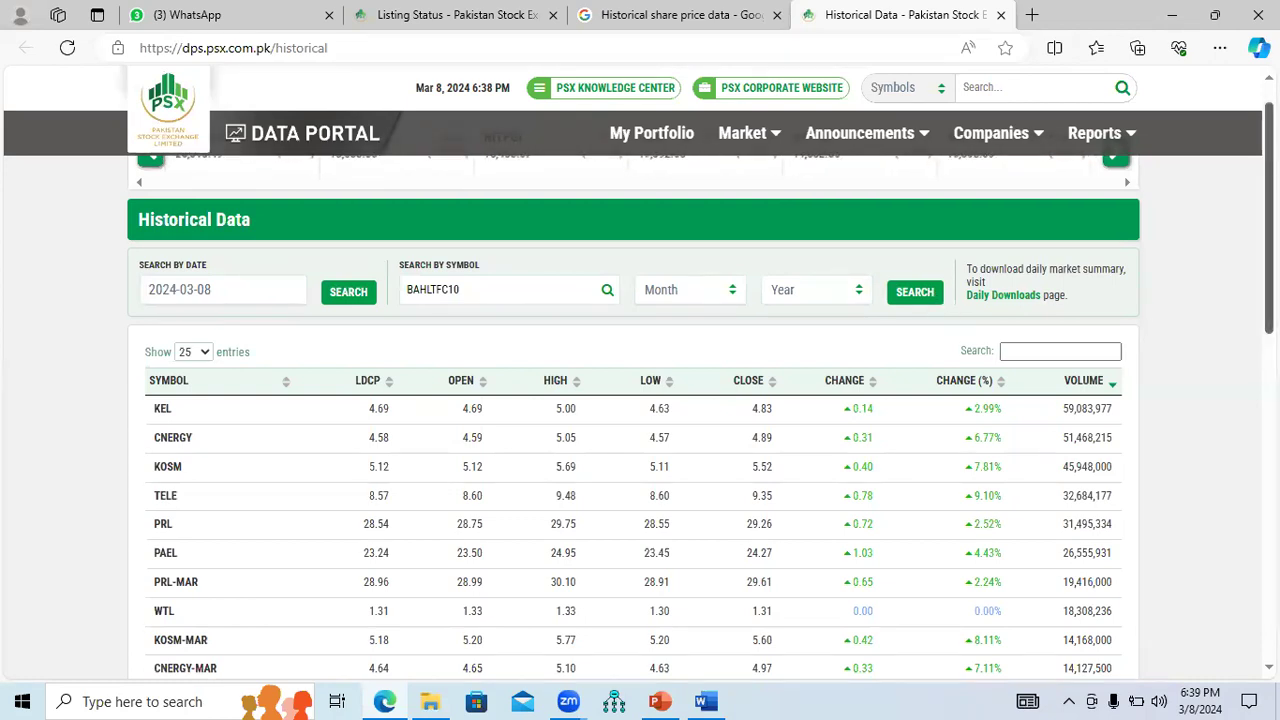
Review the daily price table, and search the historical data by the date 2024-03-08.
scroll(1268, 220, "down", 3)
scroll(1268, 220, "down", 3)
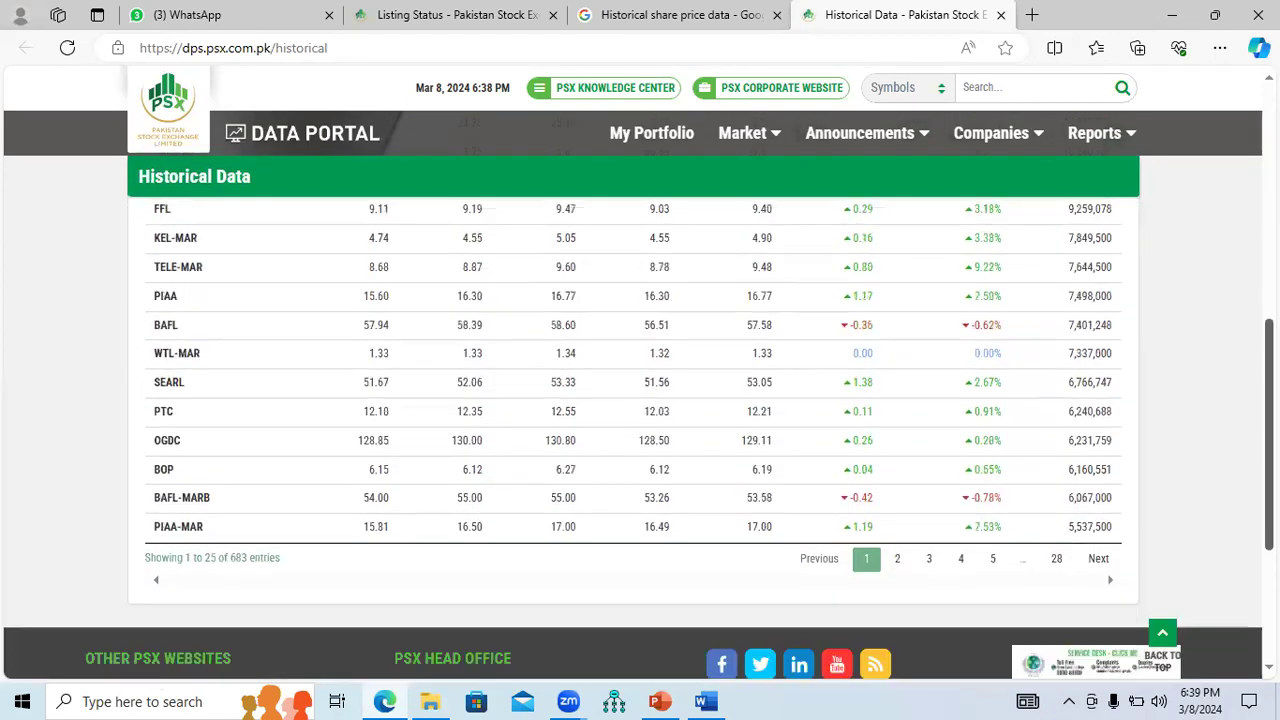
scroll(1268, 220, "up", 3)
scroll(1268, 220, "up", 3)
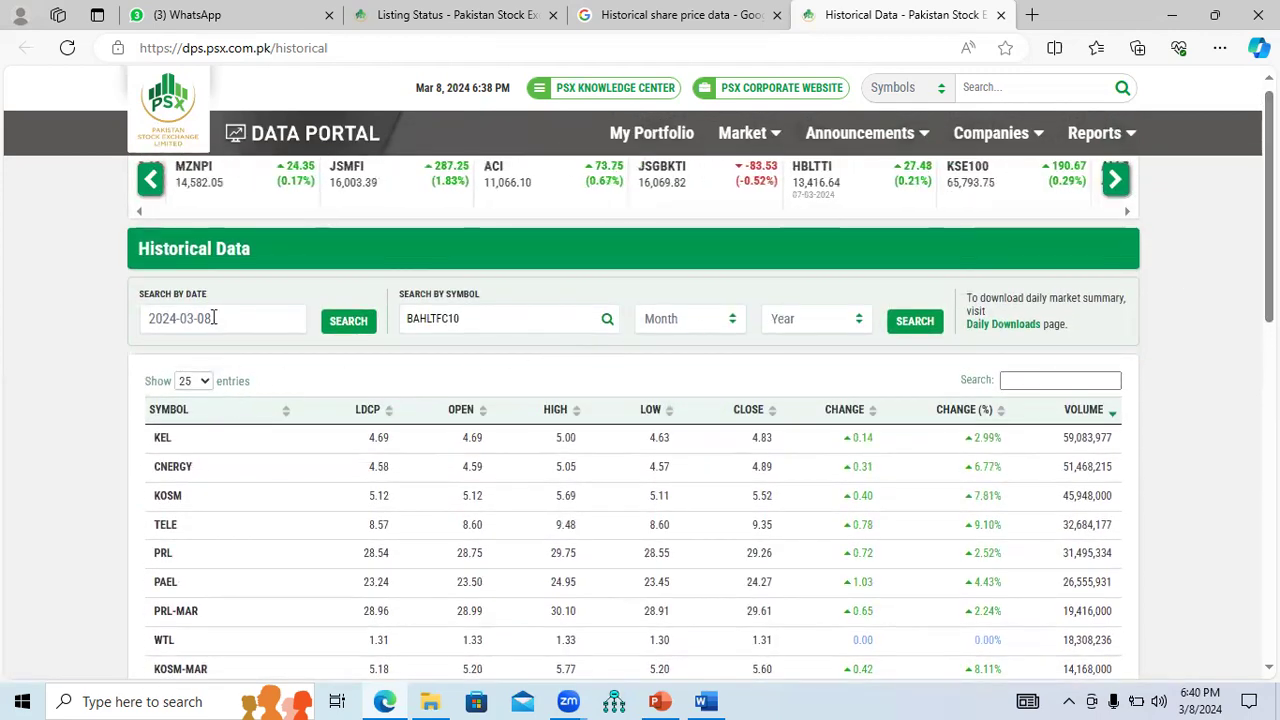
left_click(348, 321)
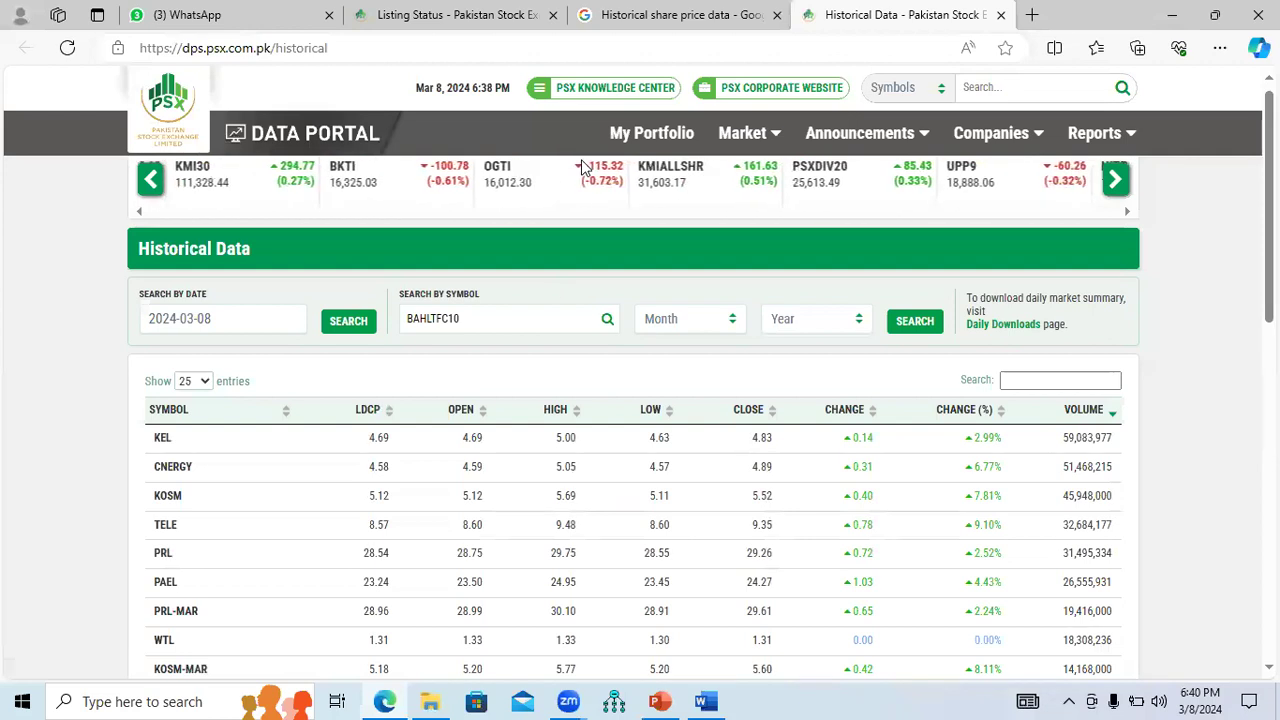
Open the Yahoo help result "Download historical data in Yahoo Finance" in a new tab, and close the PSX Historical Data tab.
left_click(703, 10)
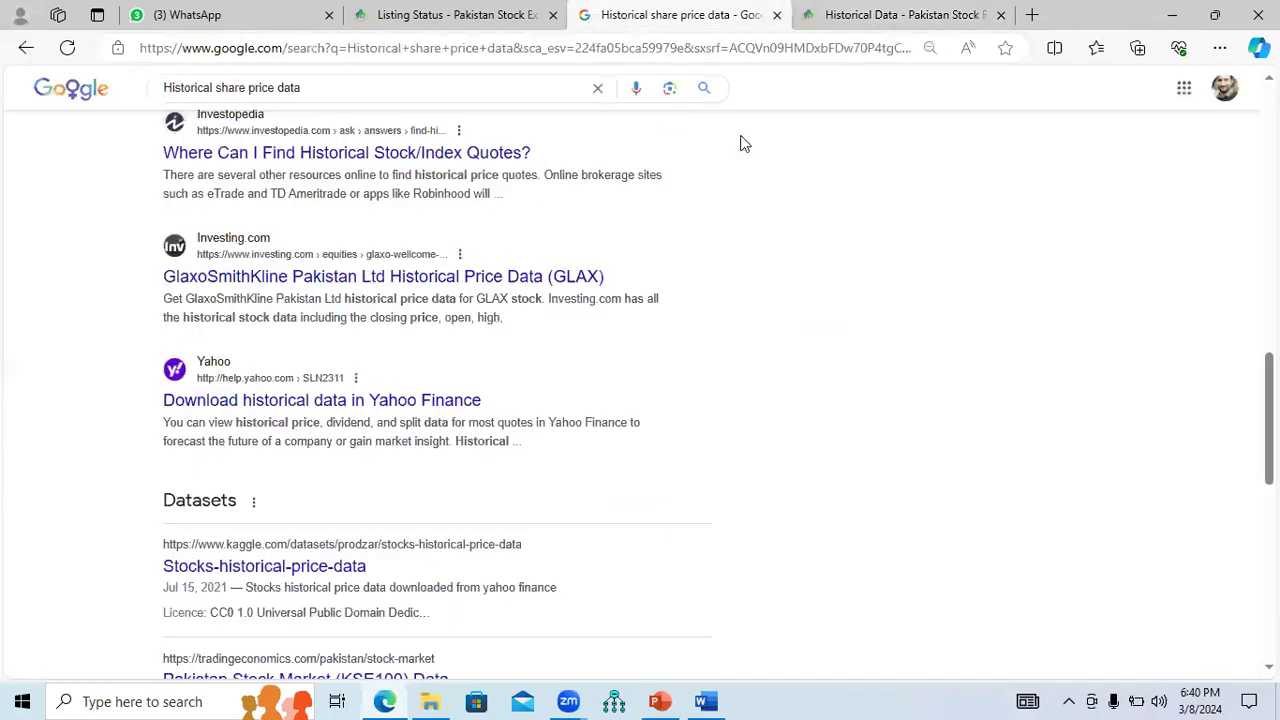
right_click(438, 408)
left_click(561, 134)
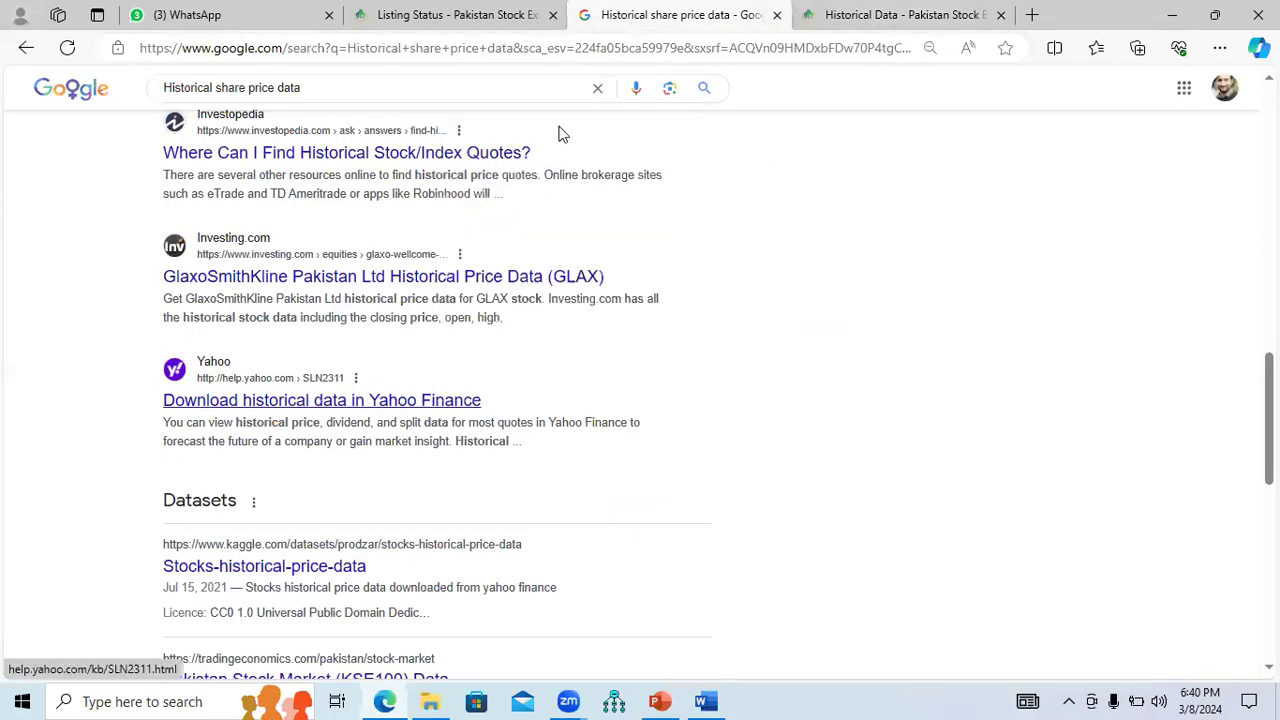
left_click(866, 15)
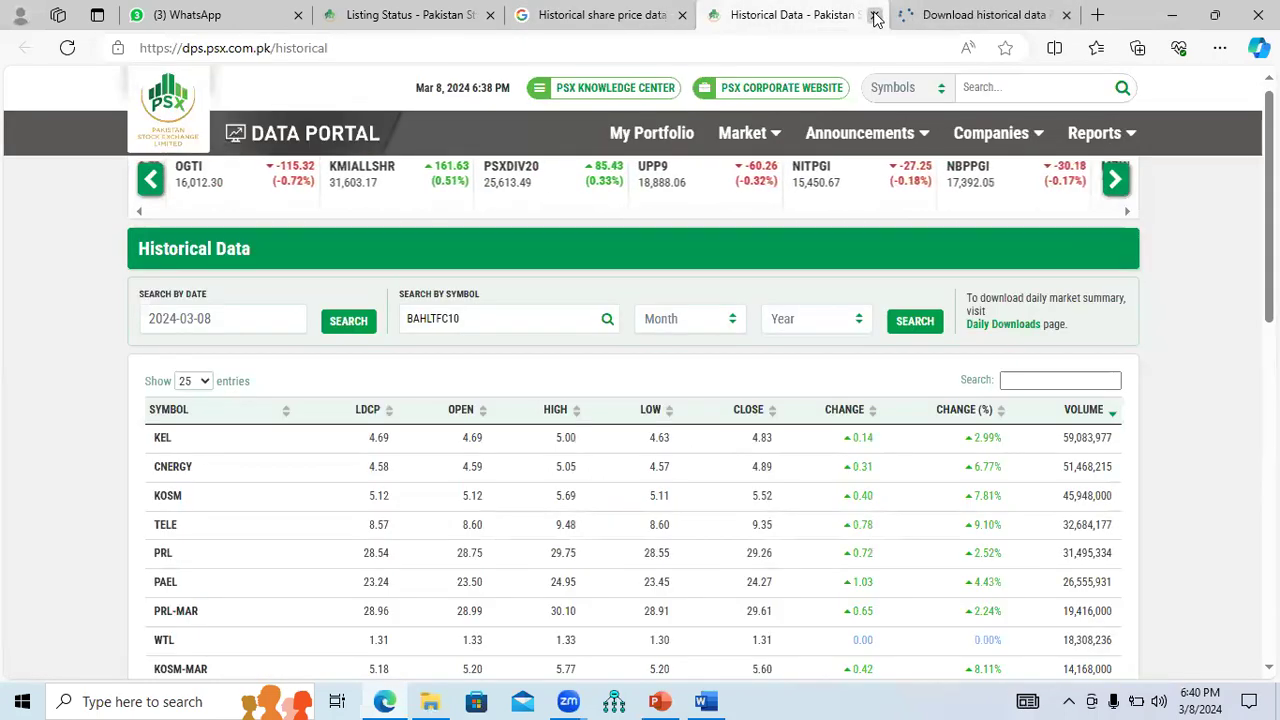
left_click(875, 15)
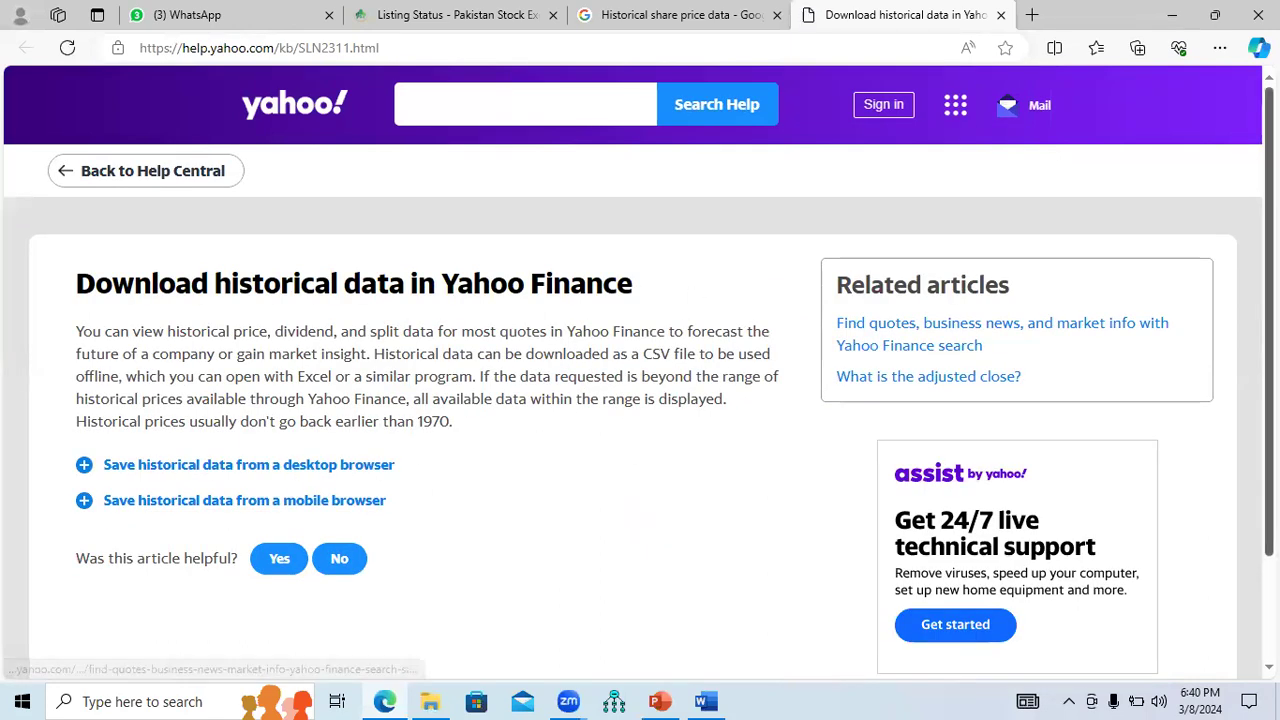
Read the Yahoo help article on downloading historical data, and close it to return to the search results.
scroll(589, 463, "down", 1)
scroll(640, 400, "down", 1)
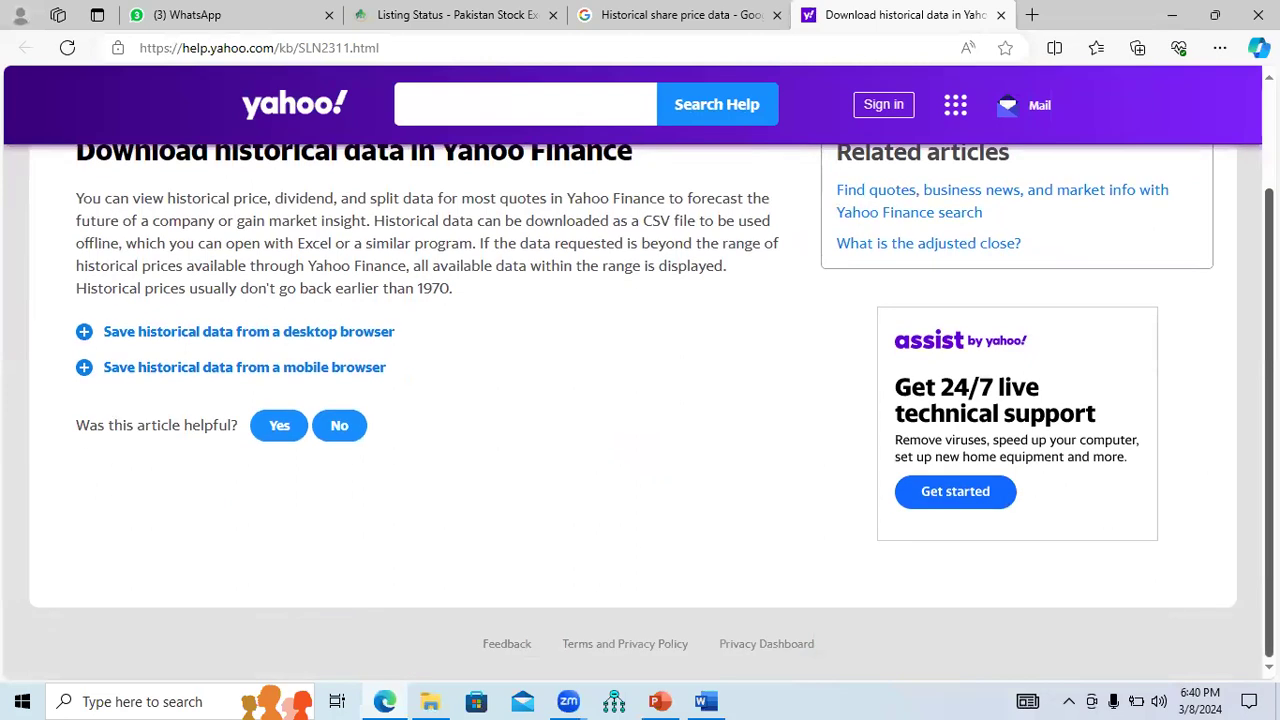
scroll(1068, 79, "up", 2)
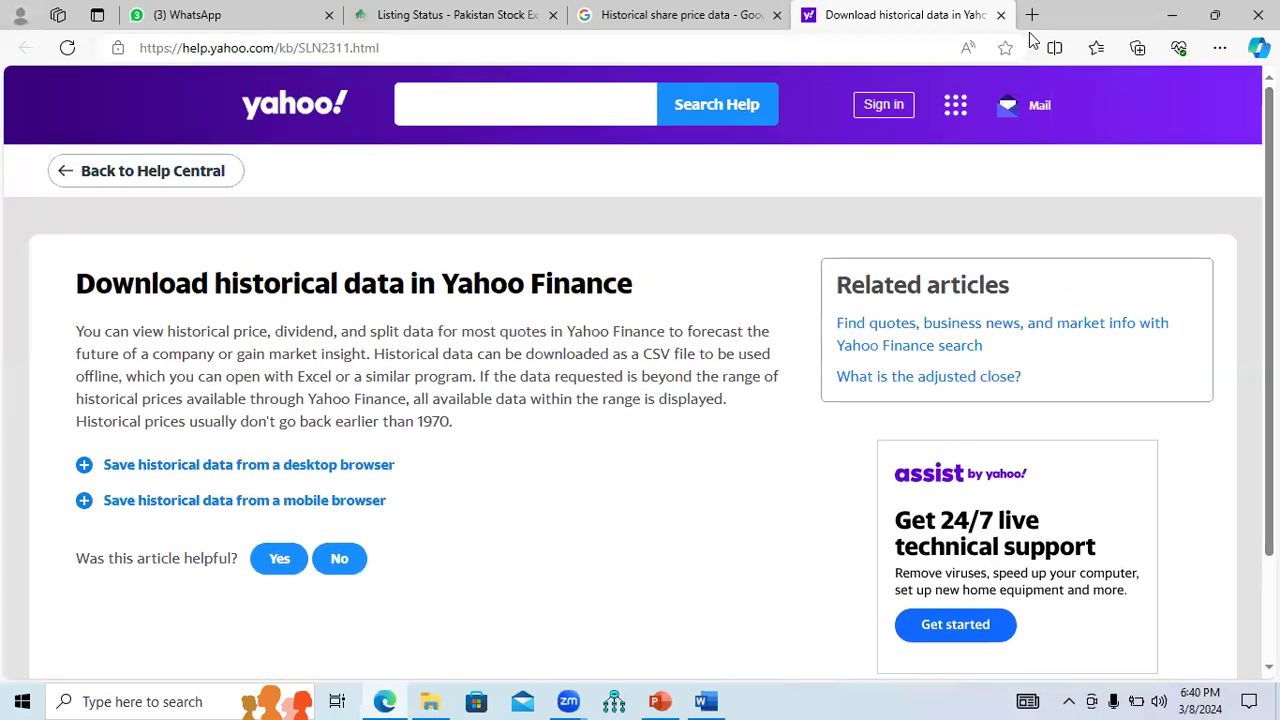
left_click(1001, 15)
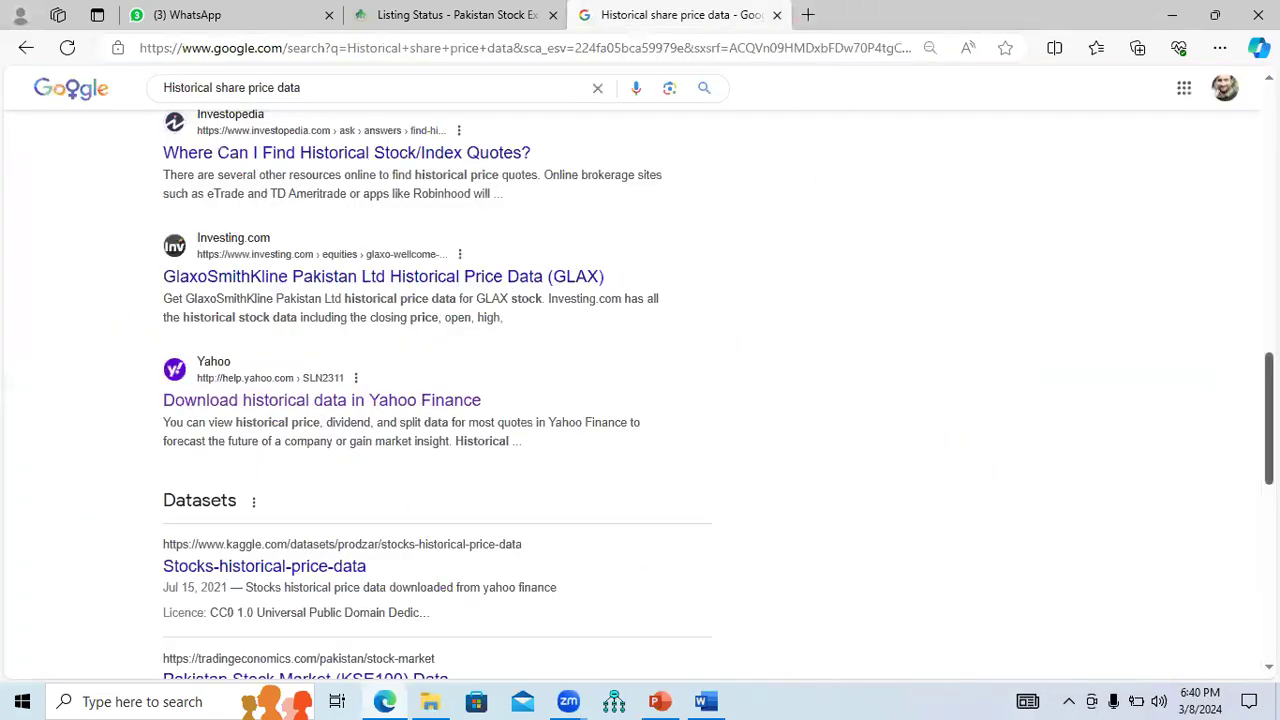
Open the Investing.com result for Pakistan Stock Exchange Ltd Historical Price Data (PAKS).
scroll(640, 400, "up", 7)
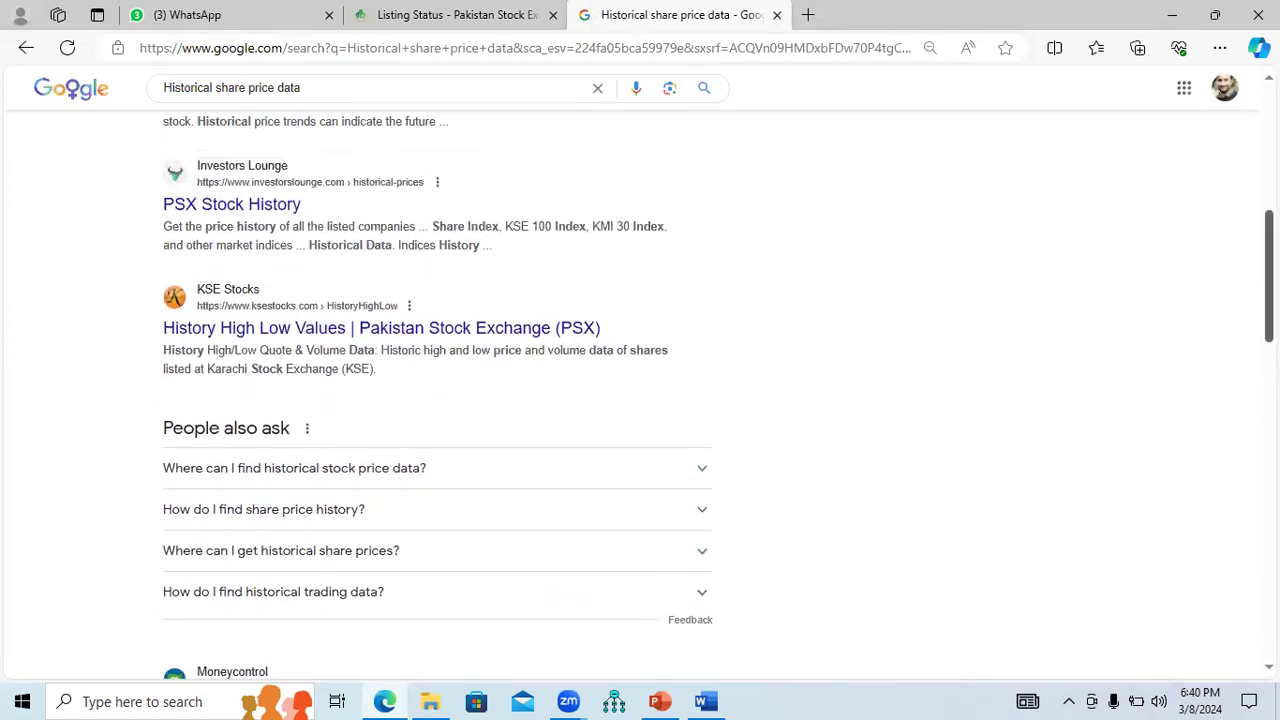
scroll(640, 400, "up", 5)
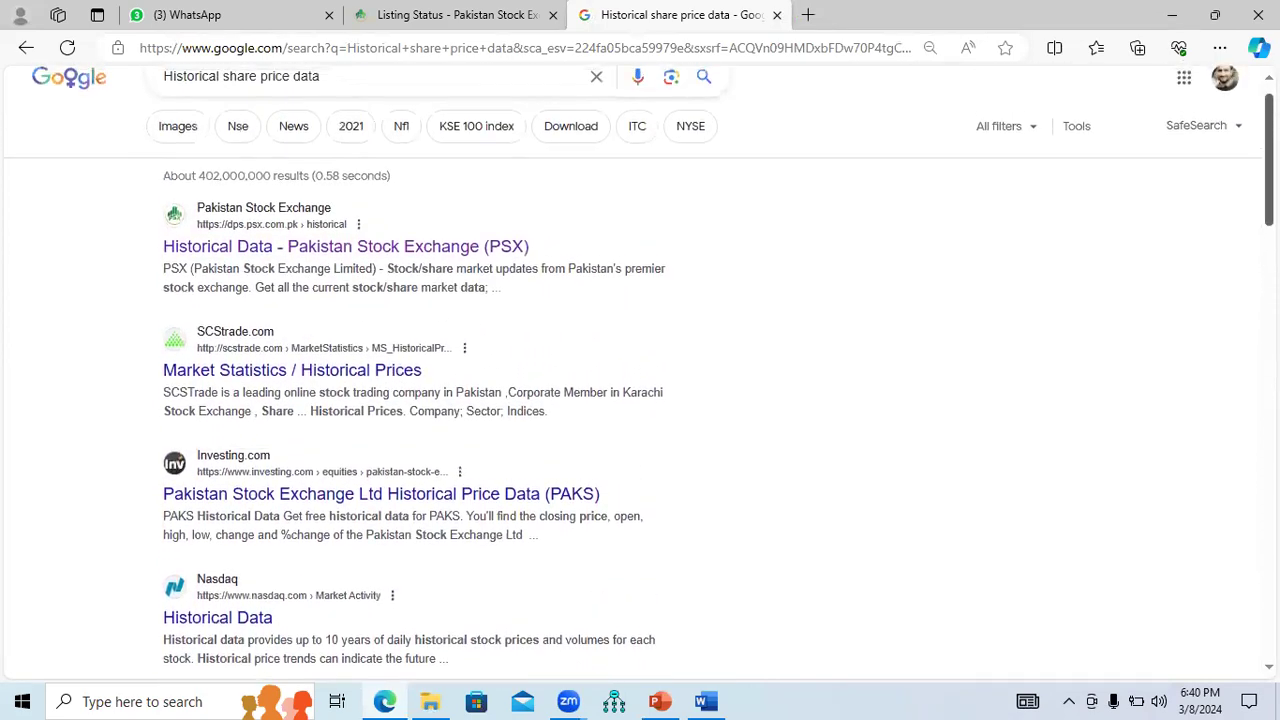
left_click(440, 528)
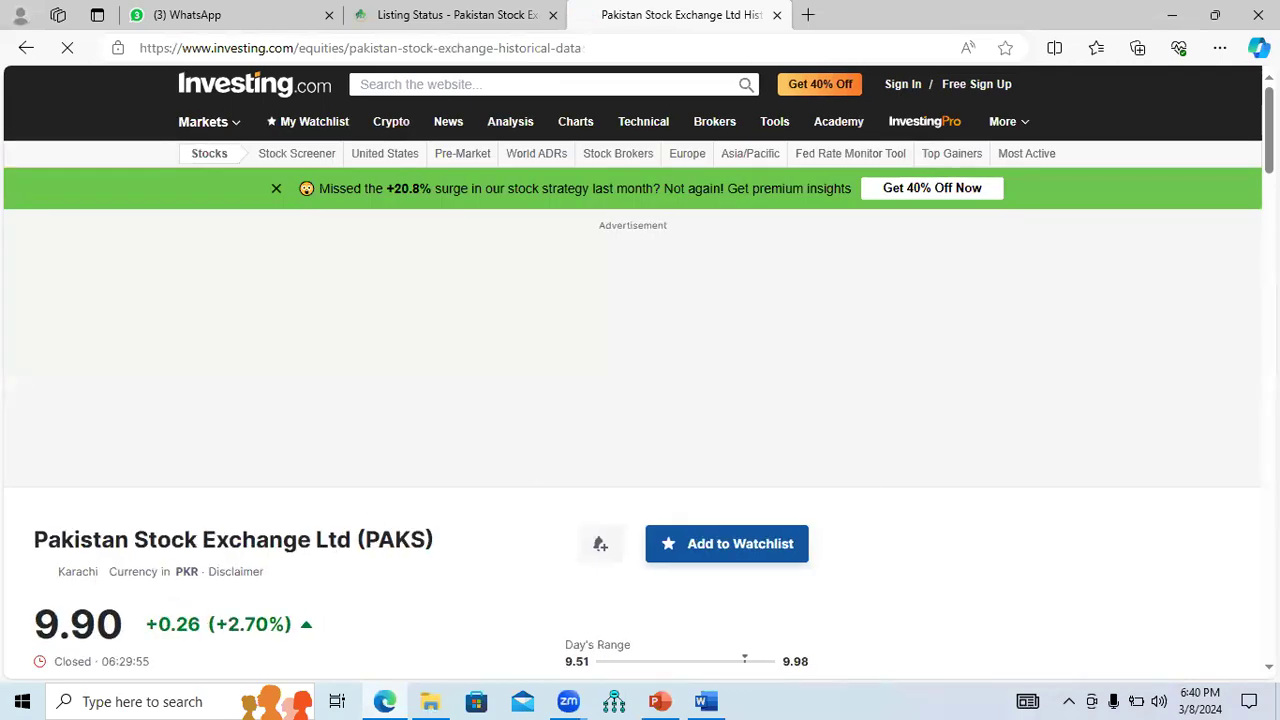
Examine the daily PAKS historical data table with its time frame, date range and download options.
left_click_drag(1269, 130, 1269, 189)
scroll(437, 418, "down", 3)
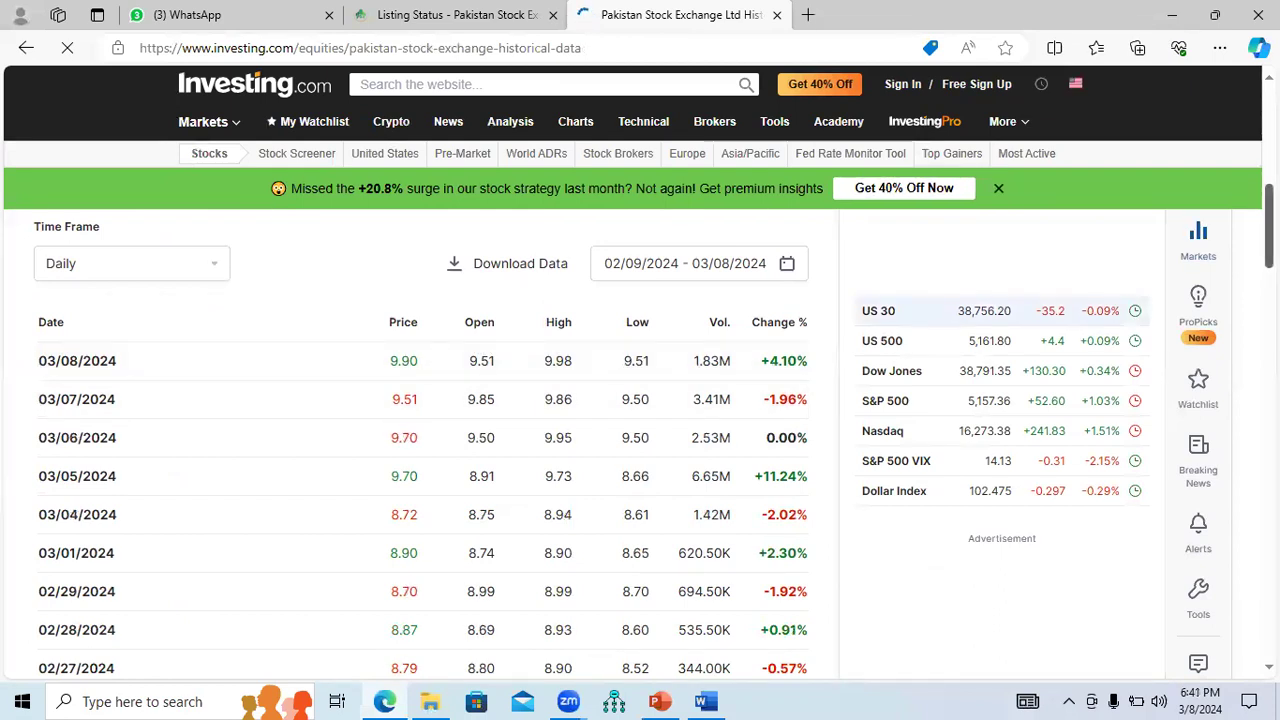
scroll(480, 400, "up", 3)
scroll(480, 400, "down", 1)
scroll(480, 400, "up", 3)
scroll(480, 400, "down", 4)
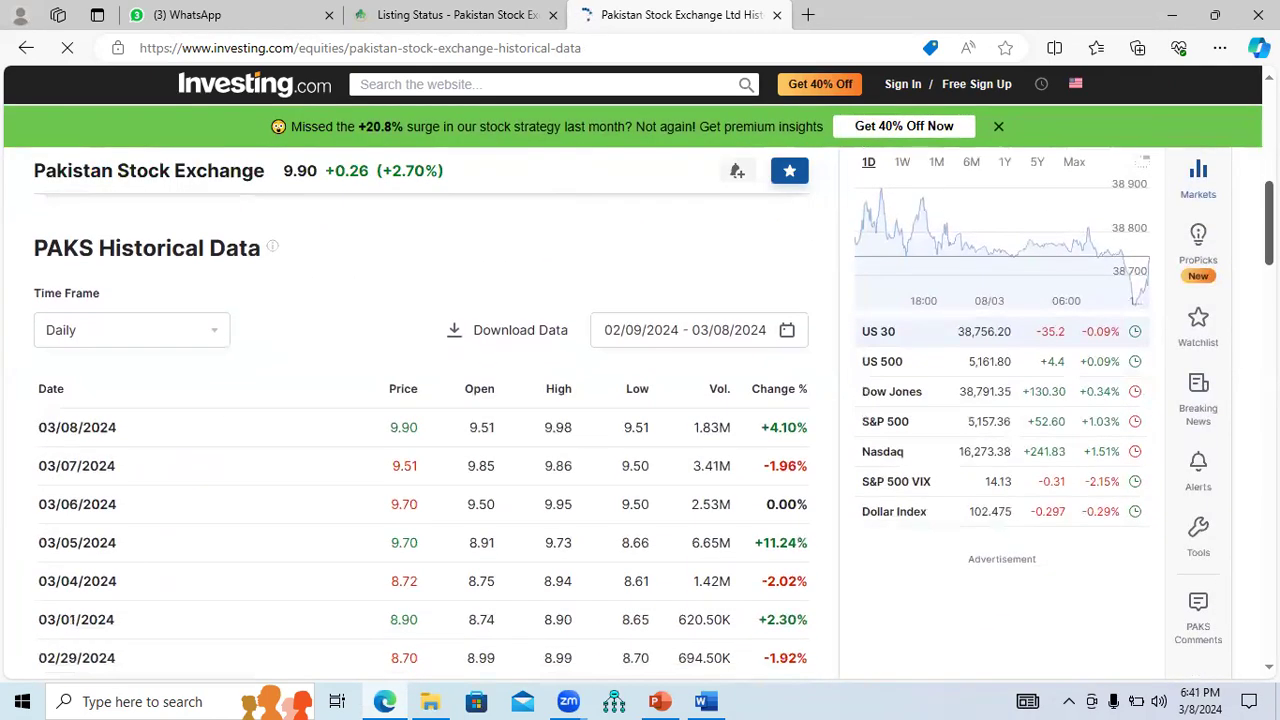
Set the PAKS historical data time frame to Monthly and check the date range options and the monthly prices.
left_click(213, 341)
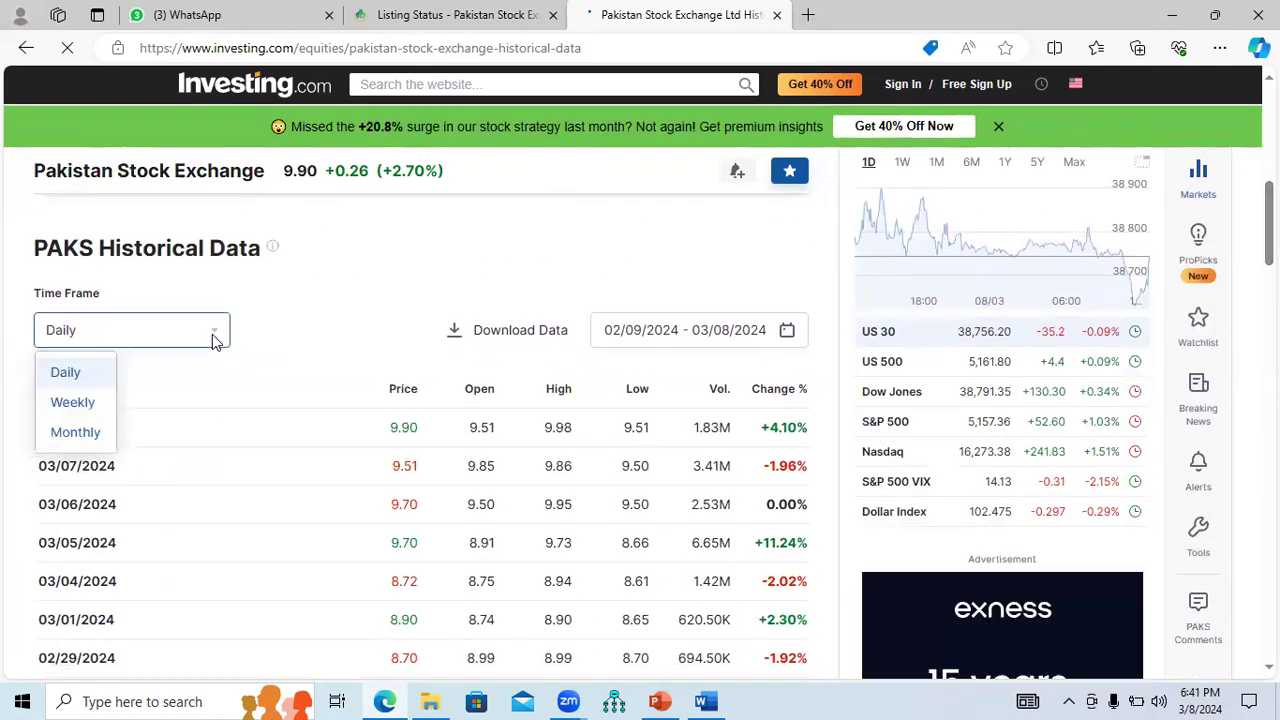
left_click(75, 432)
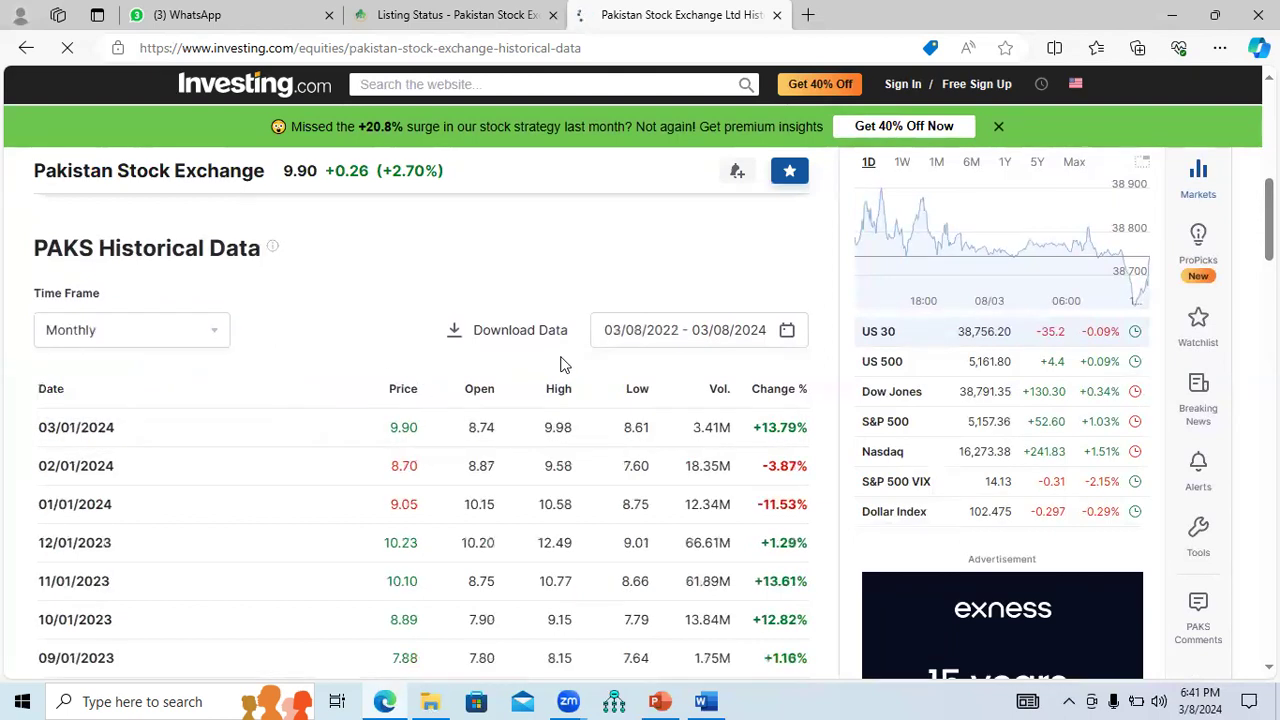
left_click(788, 332)
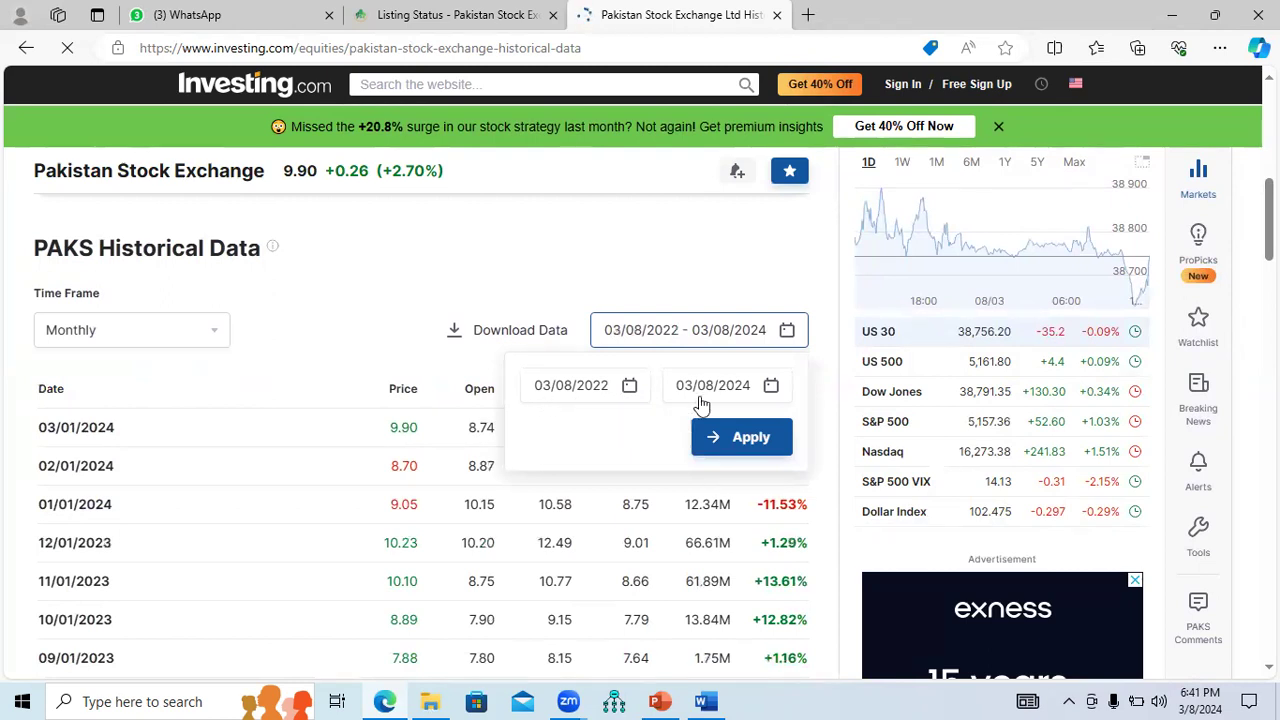
left_click(690, 300)
scroll(1100, 230, "down", 10)
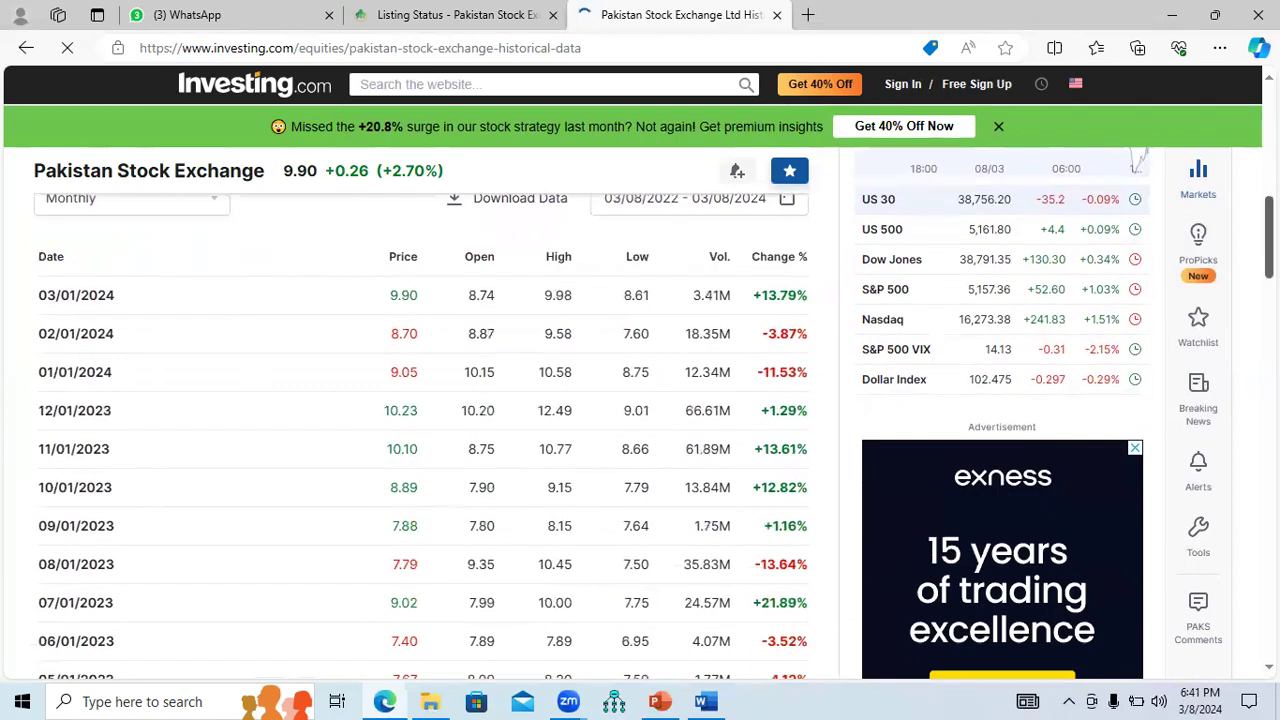
scroll(565, 420, "up", 15)
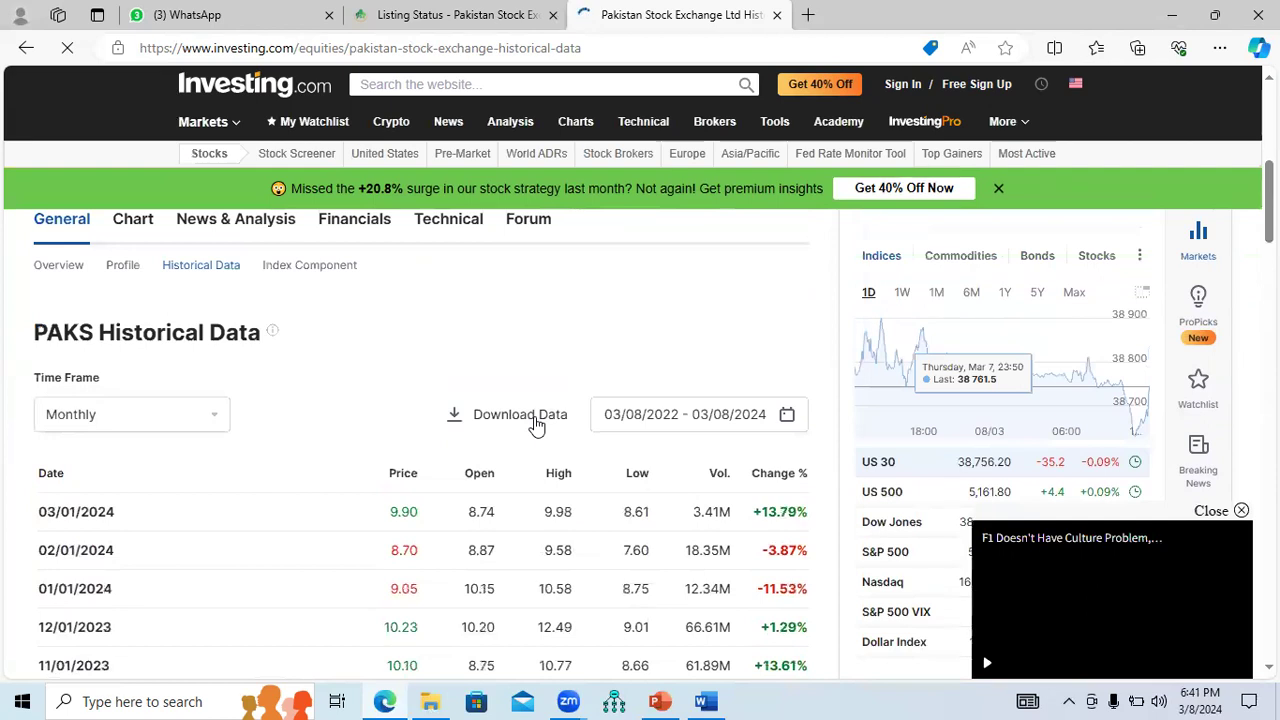
Request the PAKS data download and complete the required free sign-up by signing in with the existing Google account.
left_click(534, 418)
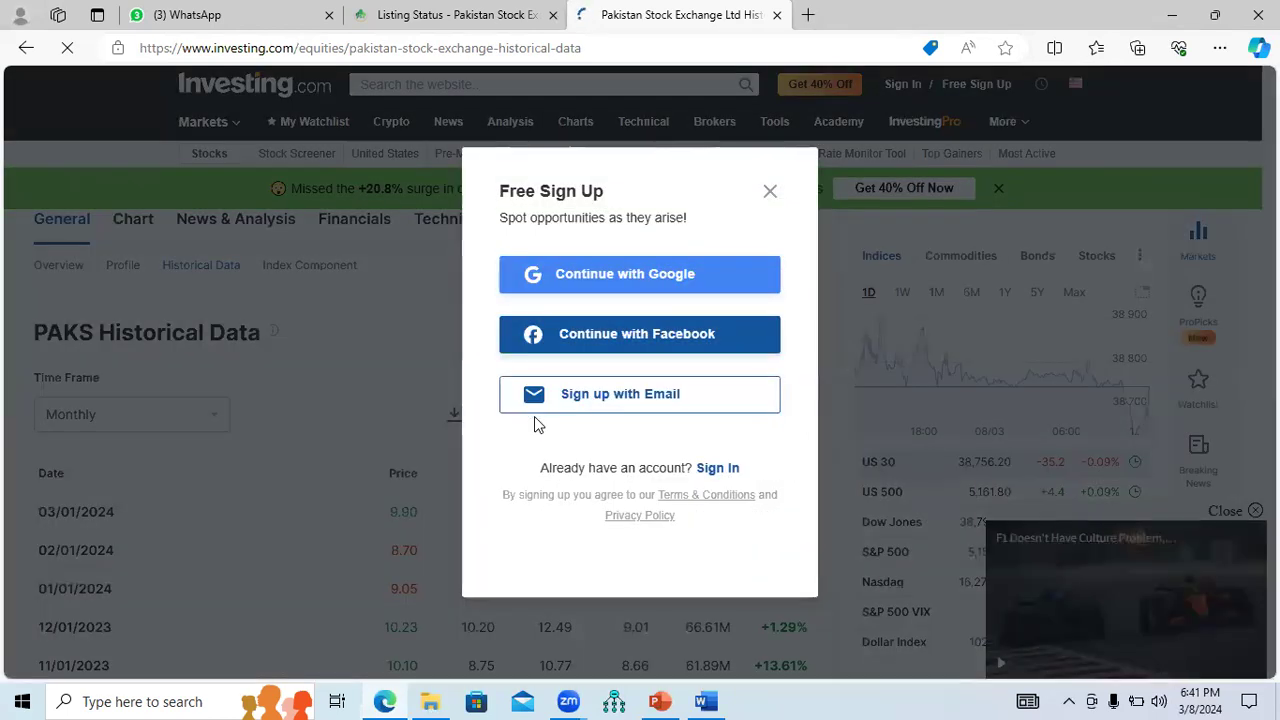
left_click(614, 340)
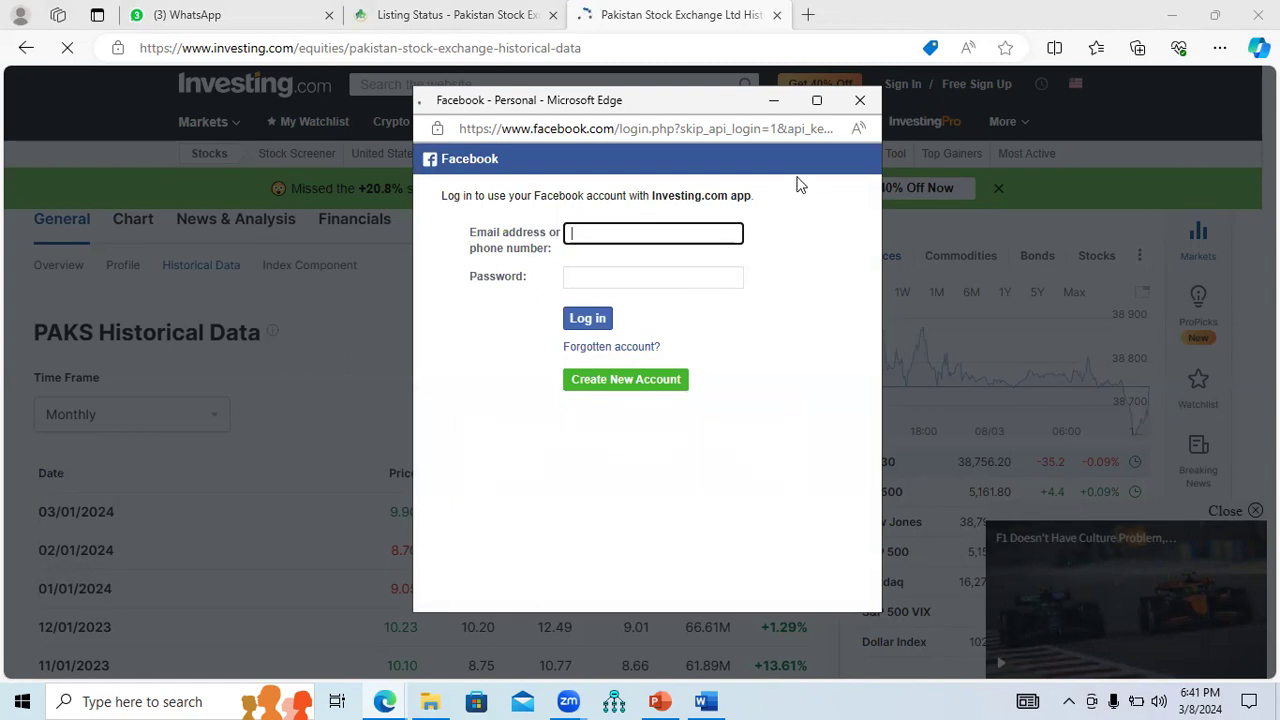
left_click(860, 100)
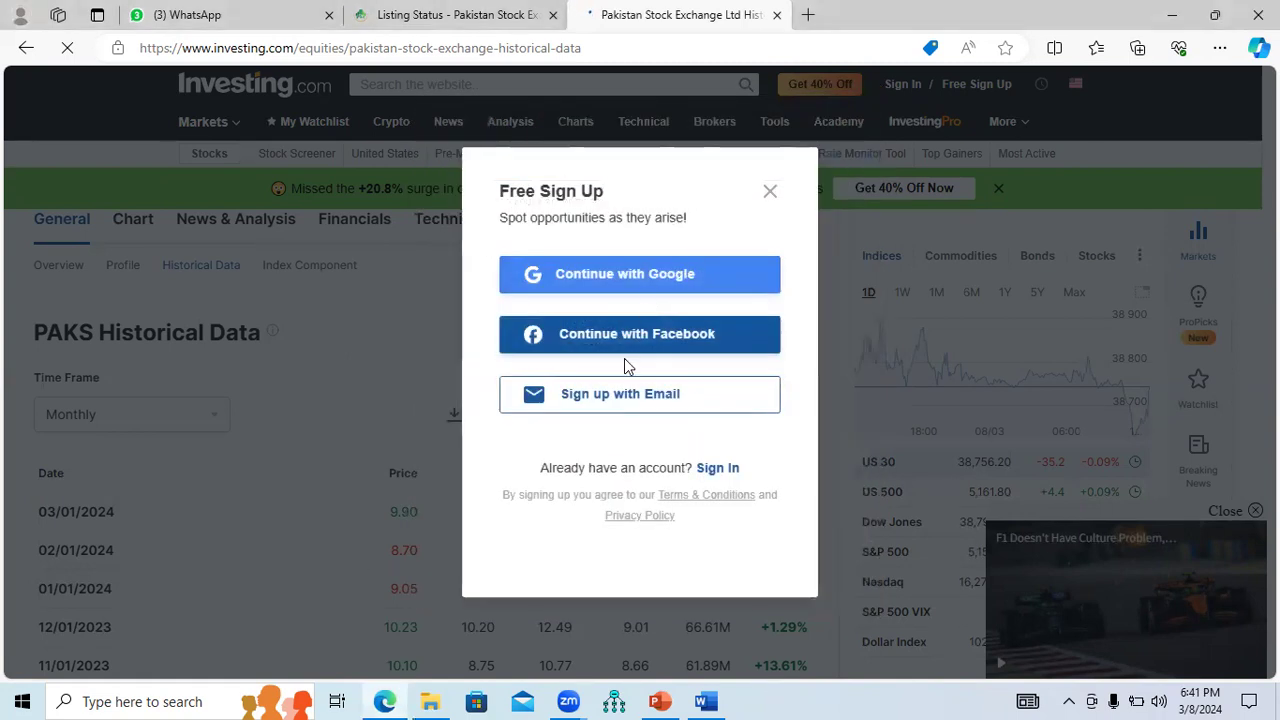
left_click(651, 286)
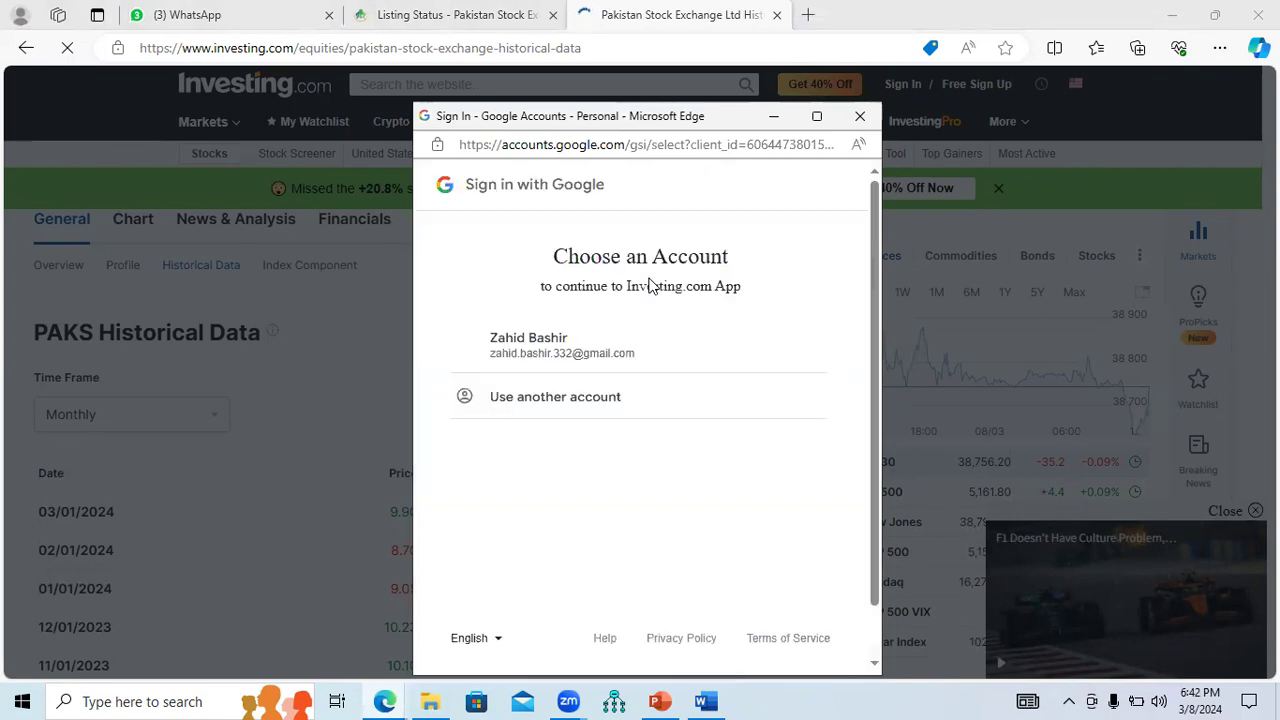
left_click(583, 366)
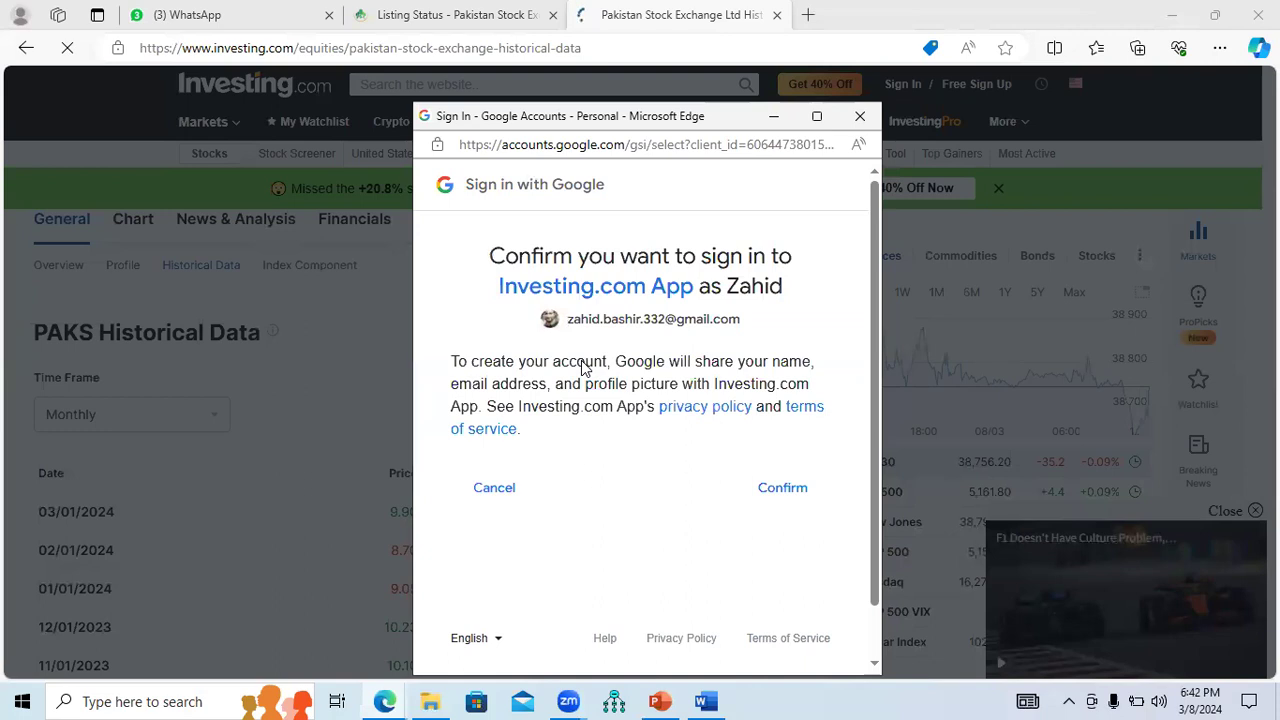
left_click(792, 496)
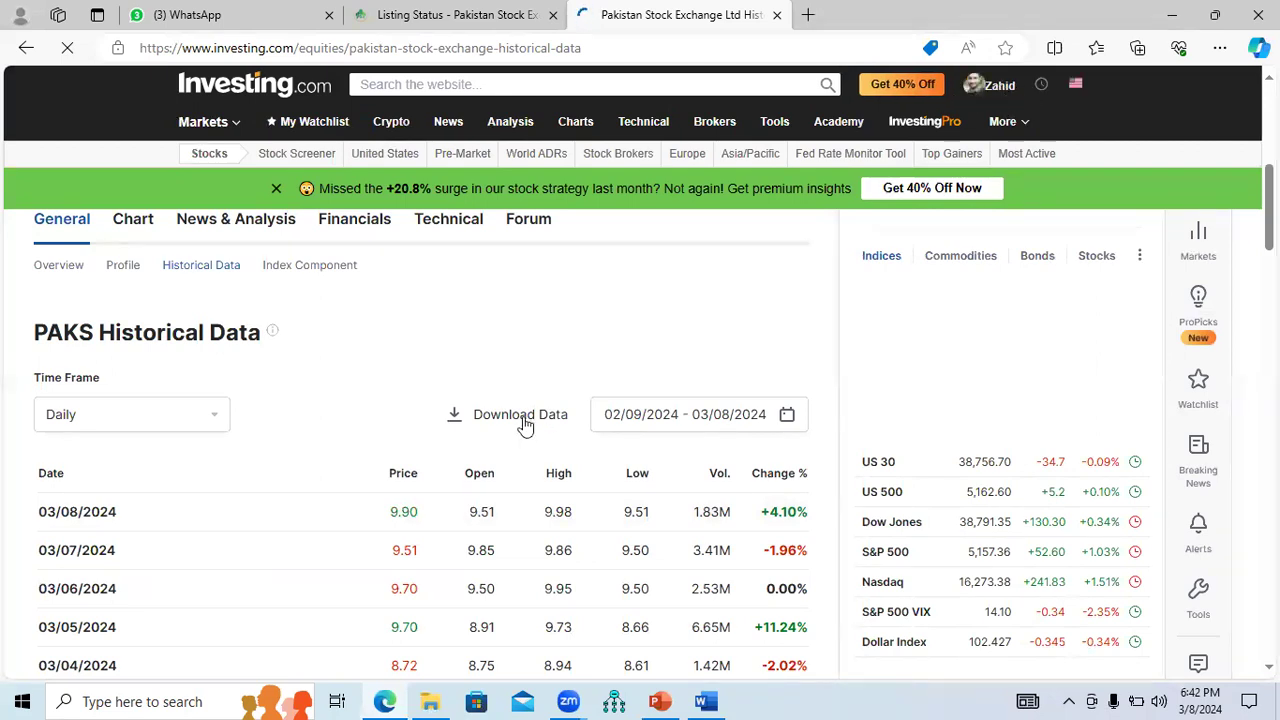
Download the PAKS historical data with the Monthly time frame and open the downloaded CSV file.
left_click(200, 418)
left_click(70, 517)
left_click(526, 423)
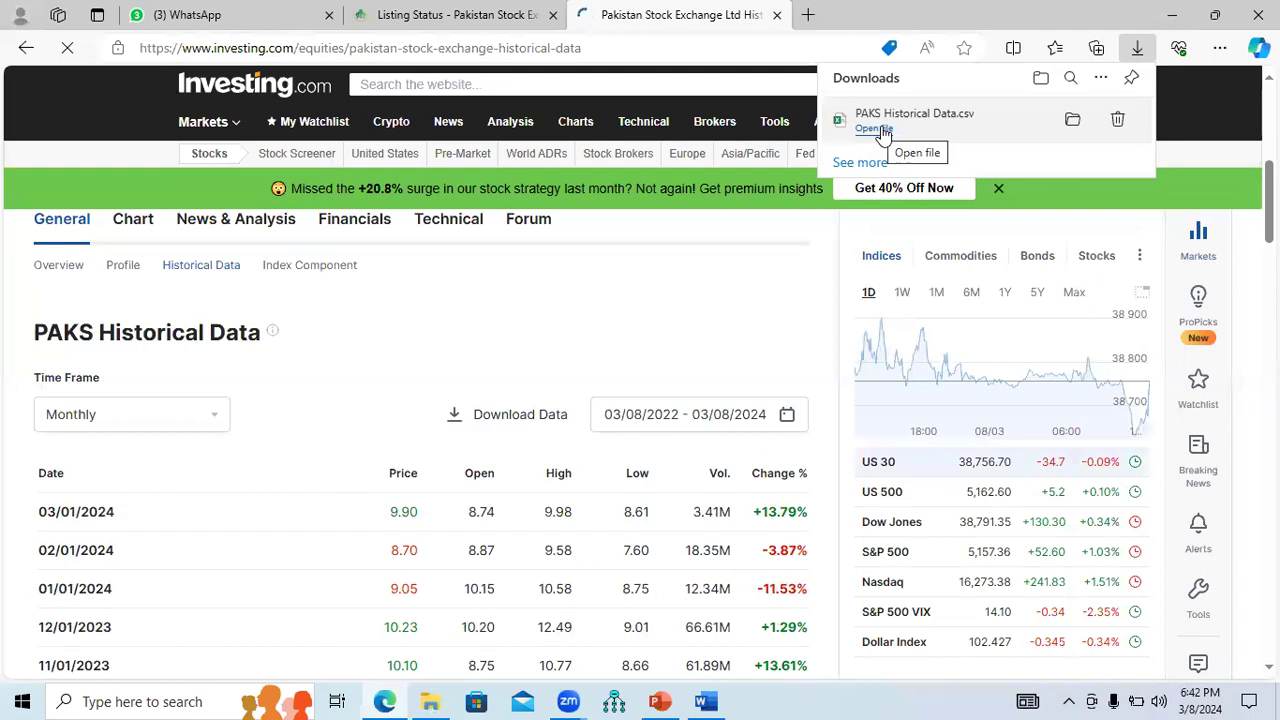
left_click(874, 130)
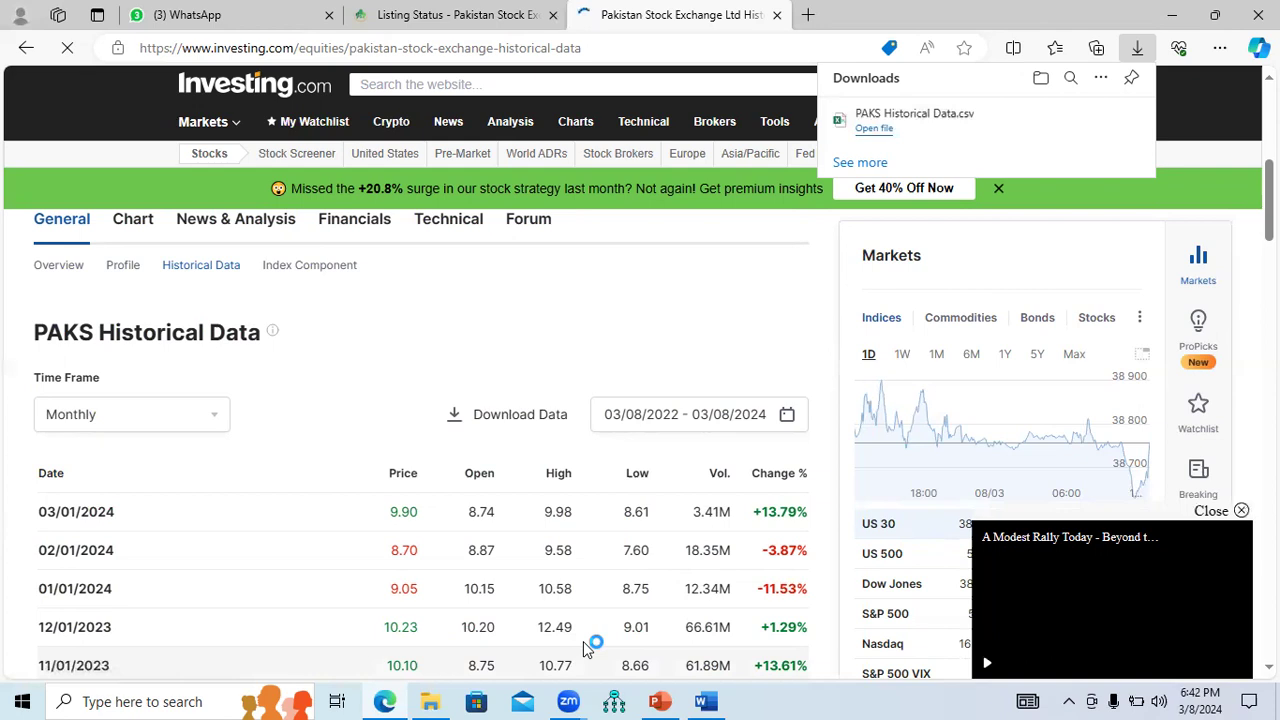
Switch to WhatsApp Web and open the chat with the contact whose last message is "Ok sir".
left_click(225, 12)
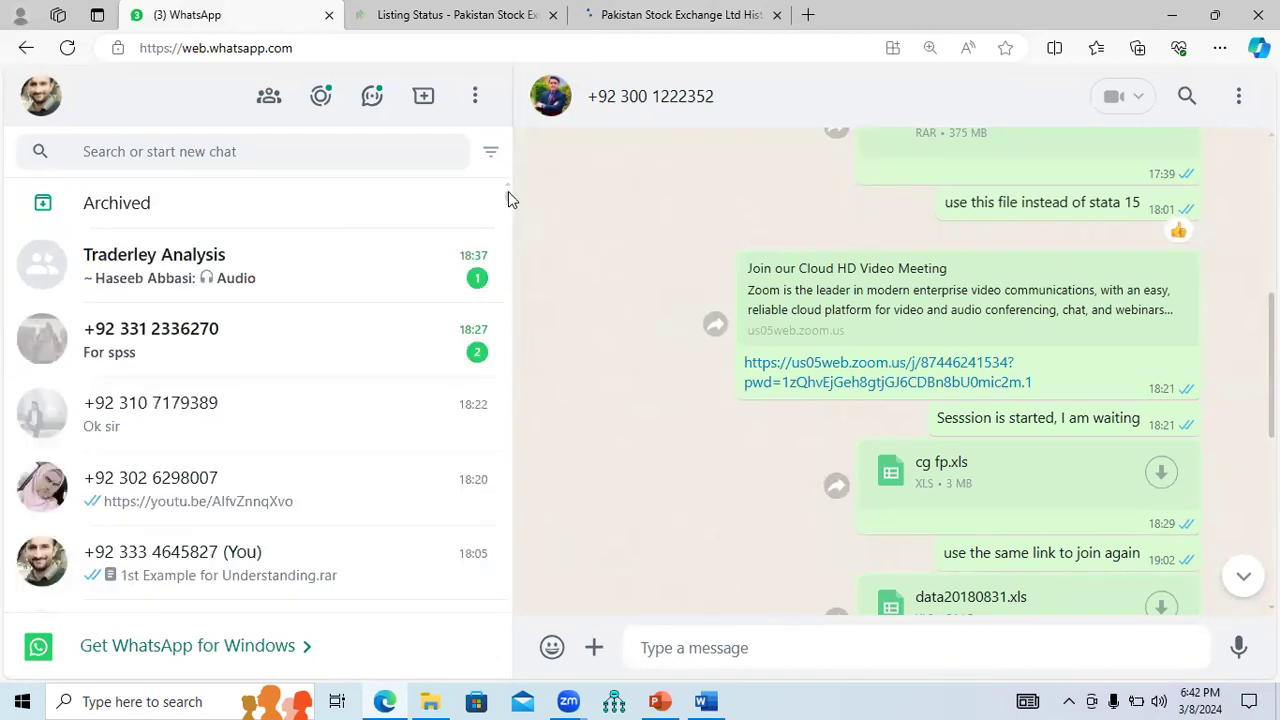
left_click(323, 426)
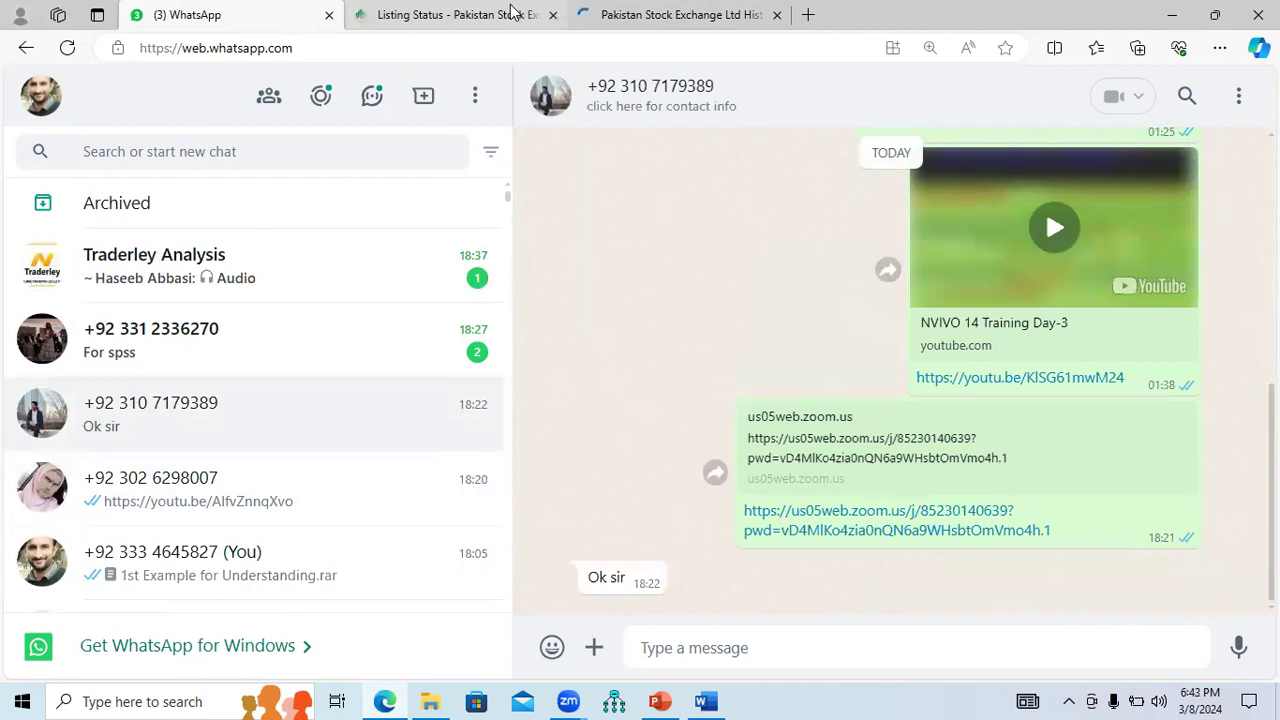
left_click(617, 17)
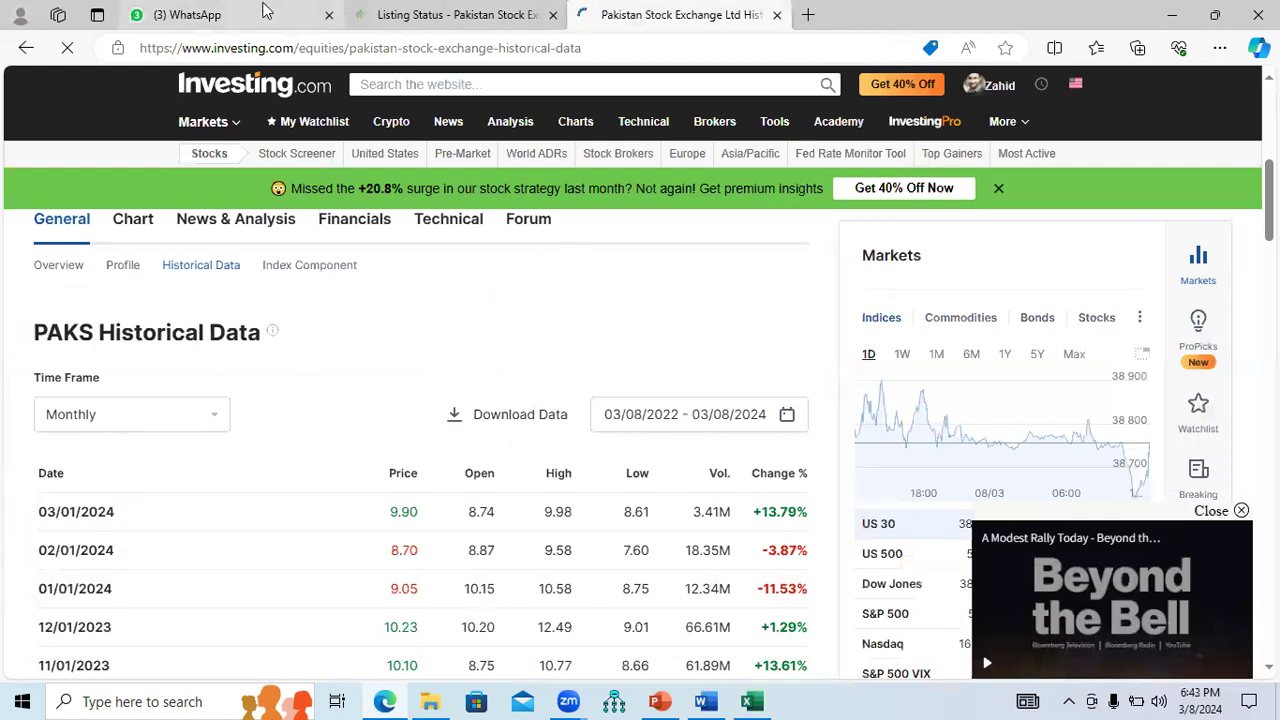
left_click(265, 10)
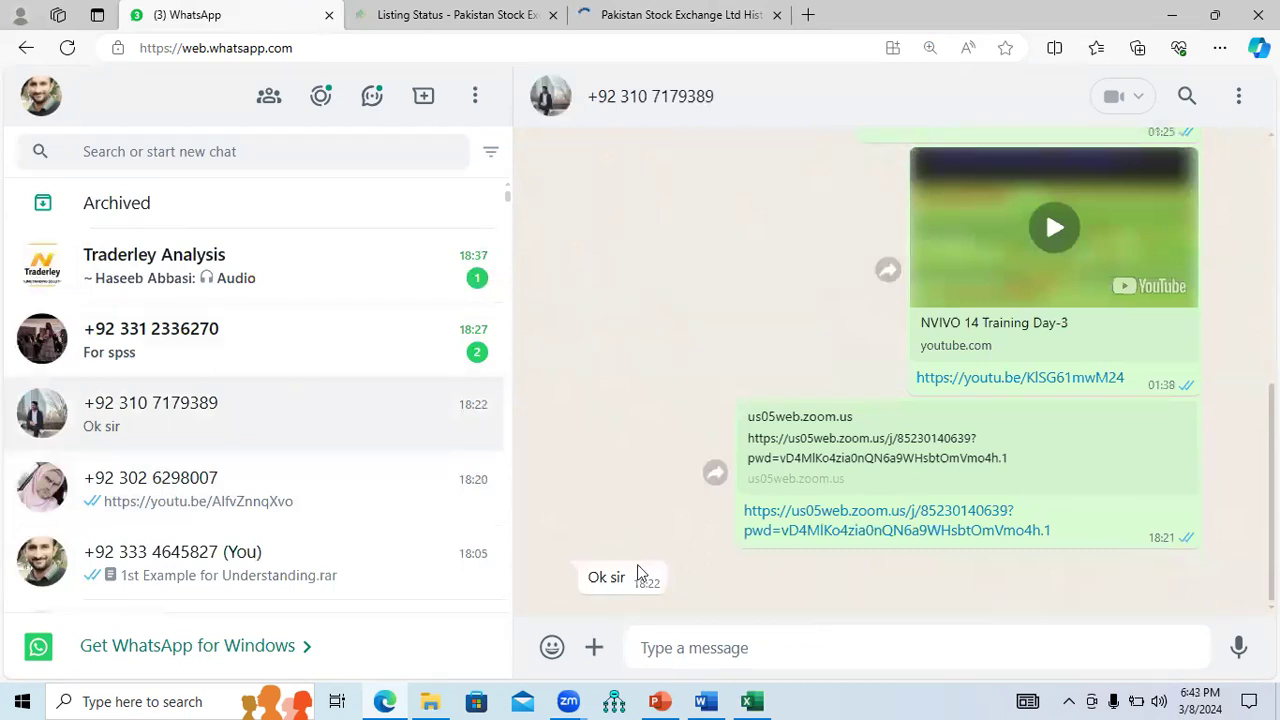
Send PAKS Historical Data.csv from the Downloads folder as a document in the open chat.
left_click(597, 648)
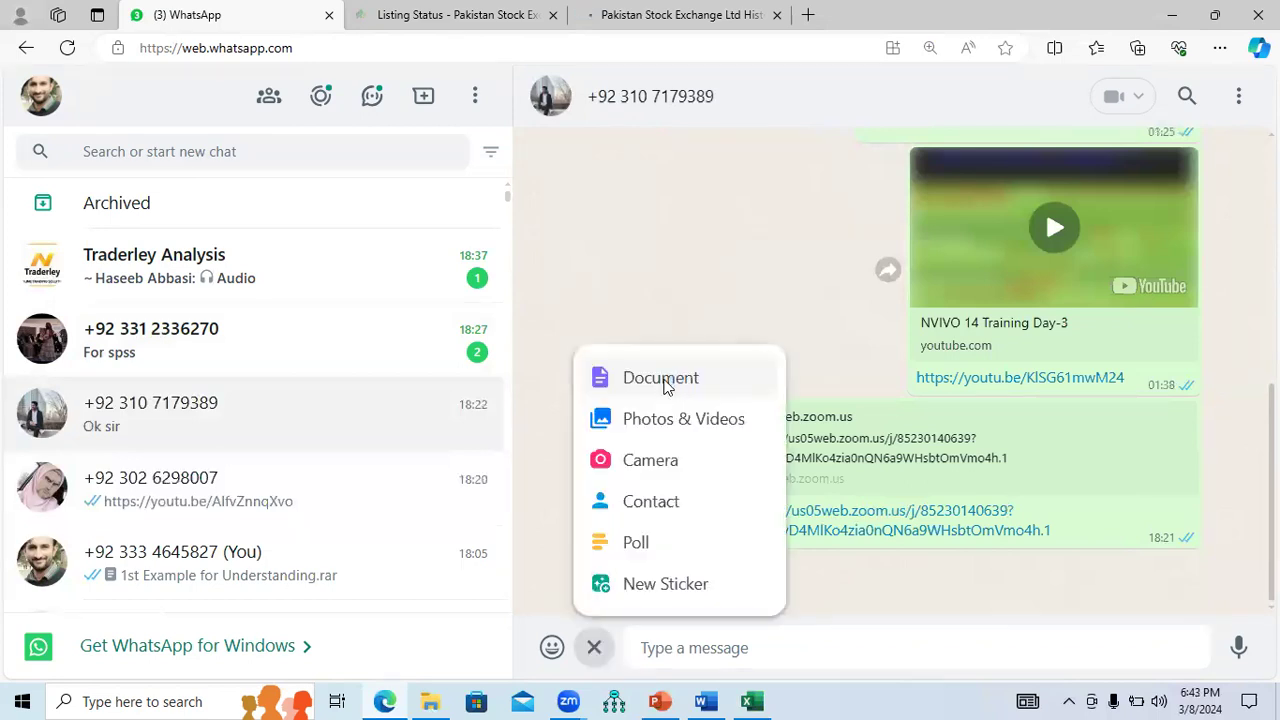
left_click(671, 388)
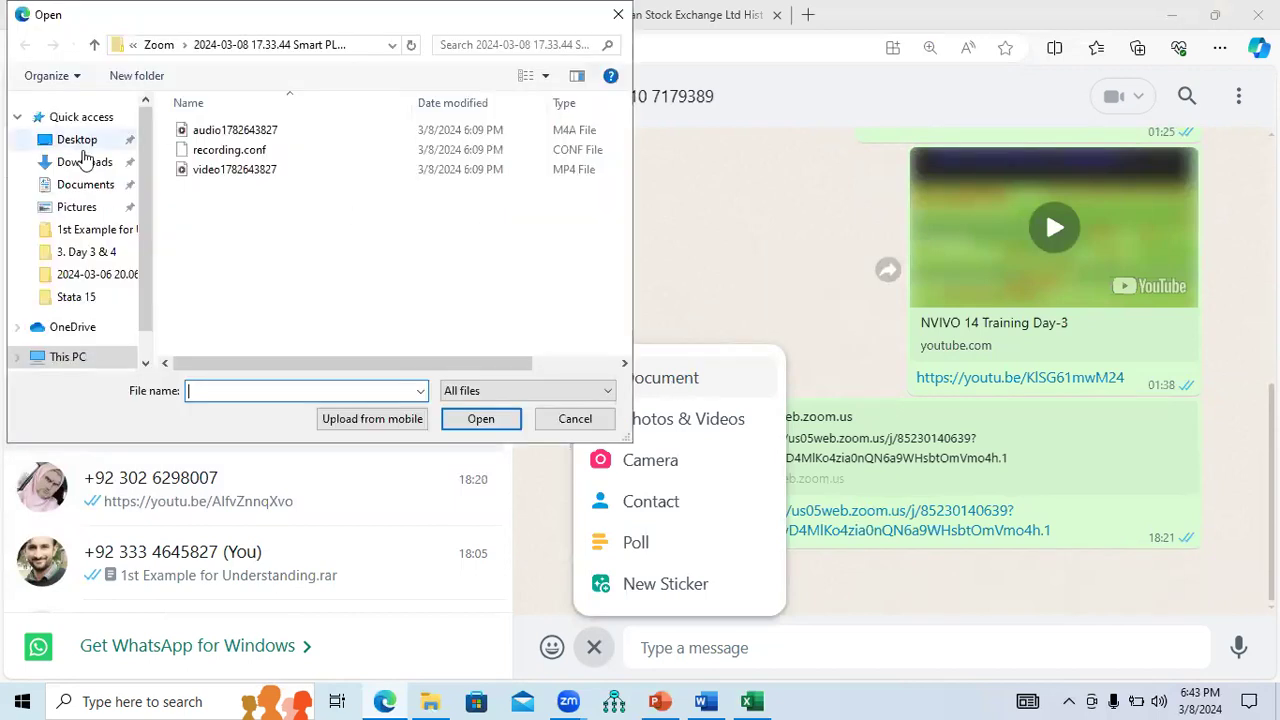
left_click(86, 164)
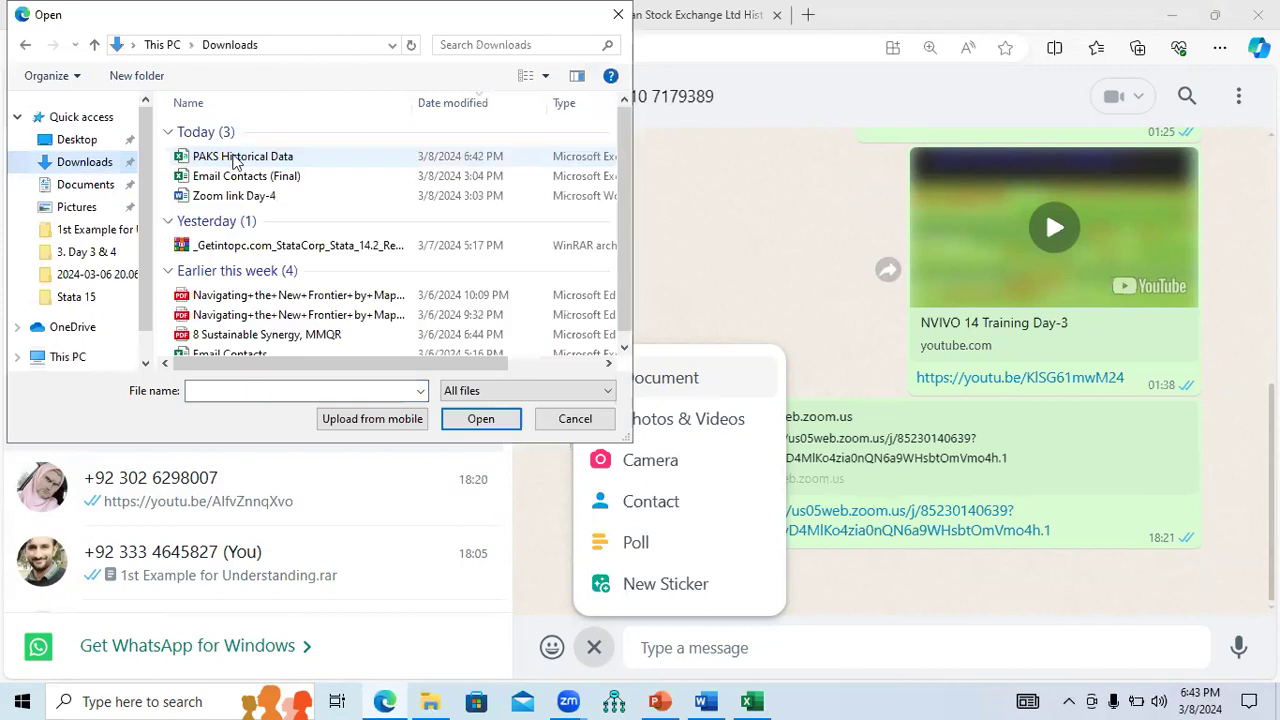
double_click(236, 160)
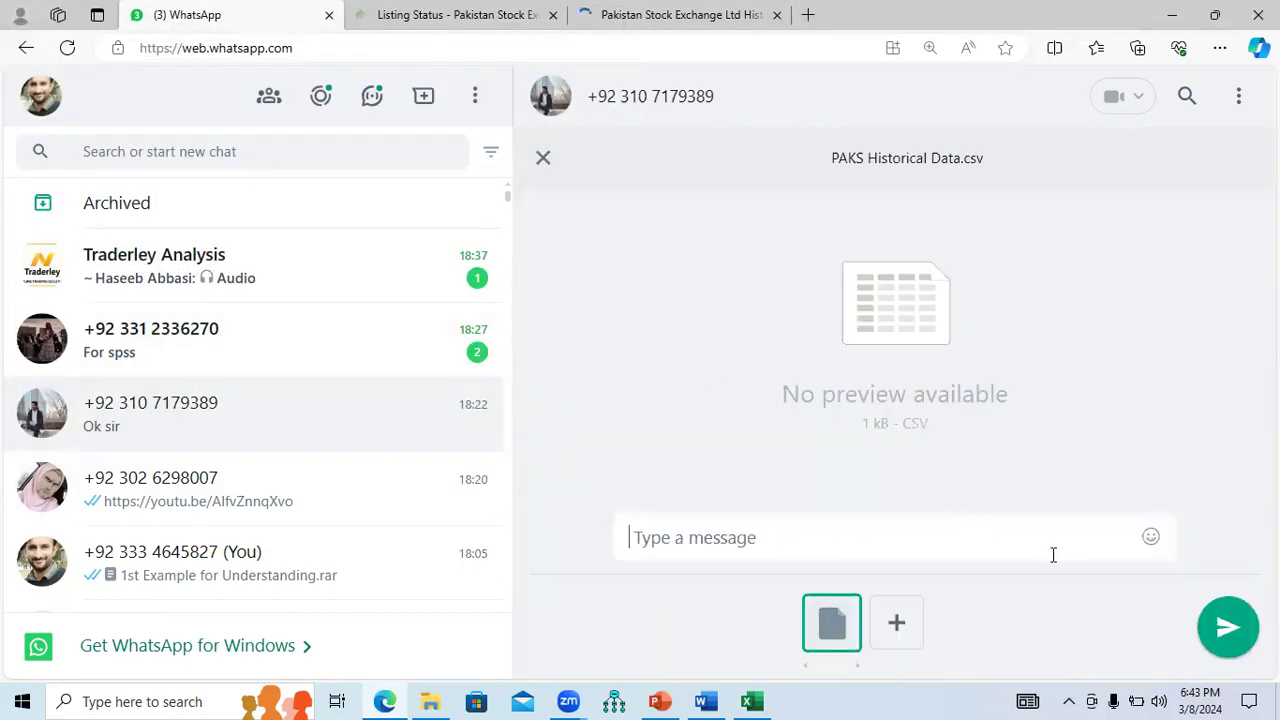
left_click(1228, 627)
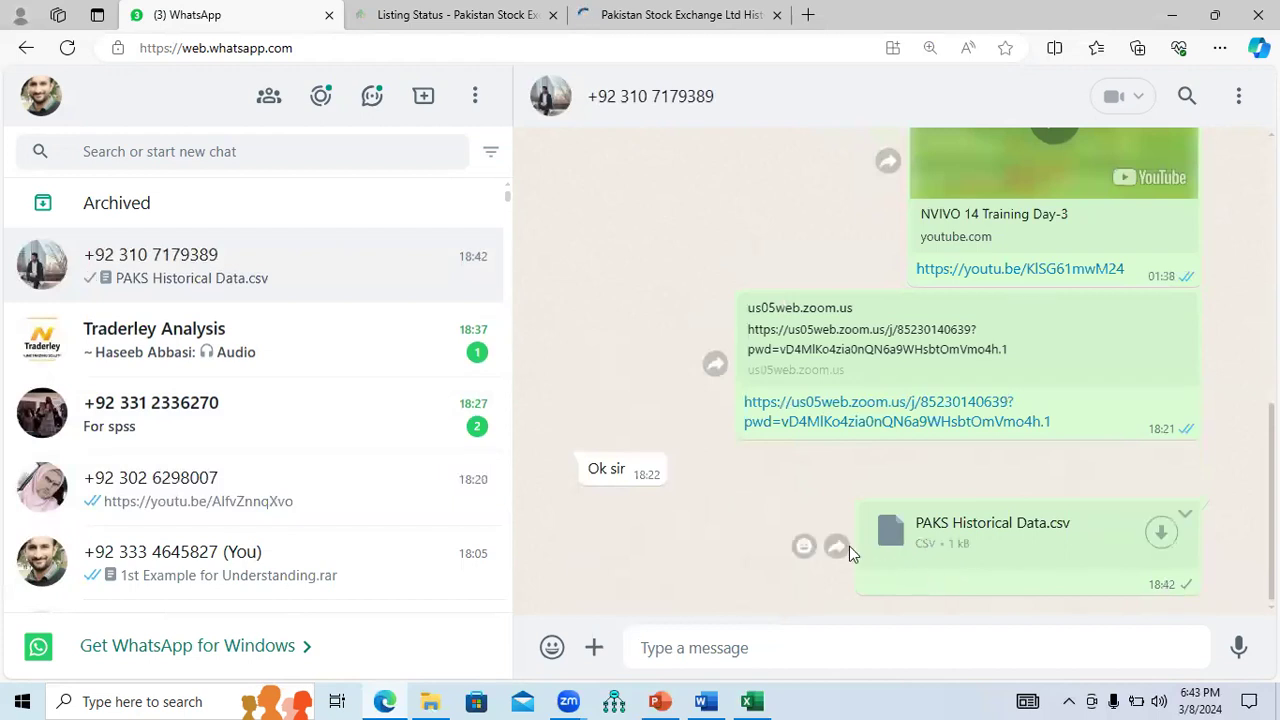
Forward the PAKS Historical Data.csv message to the contact listed just above Yango.
left_click(838, 548)
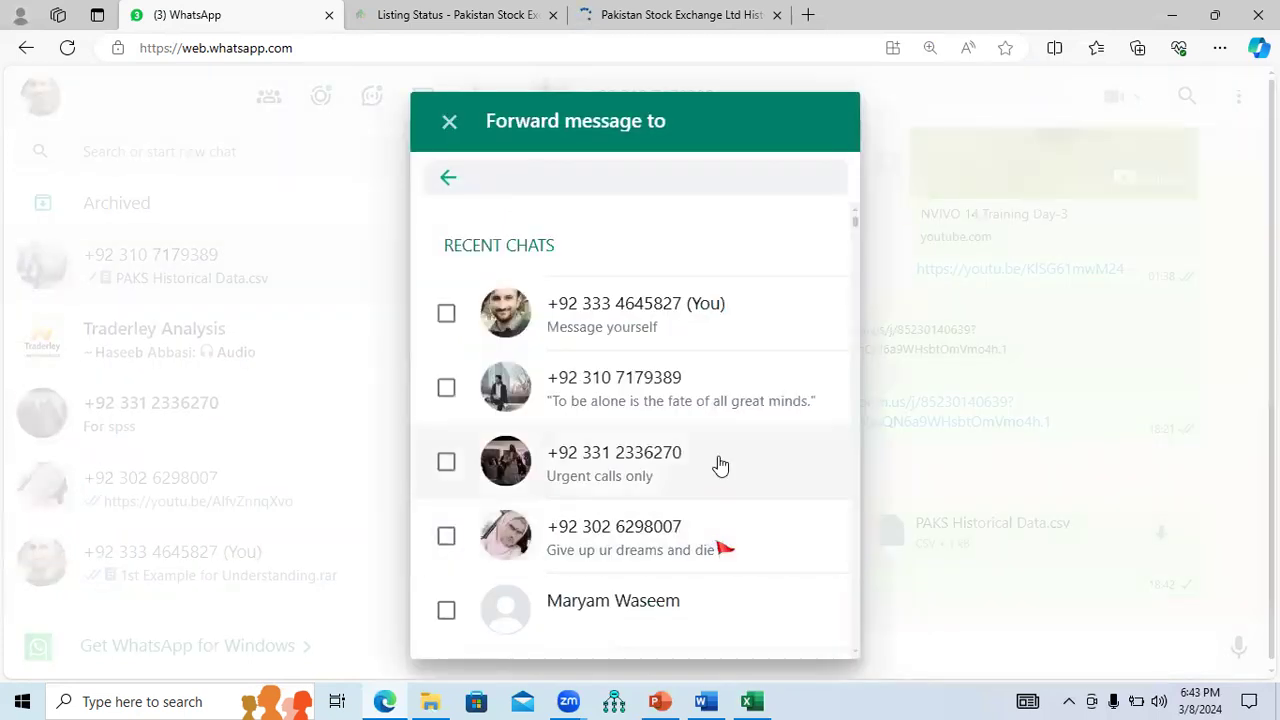
left_click_drag(853, 222, 855, 226)
scroll(855, 227, "down", 5)
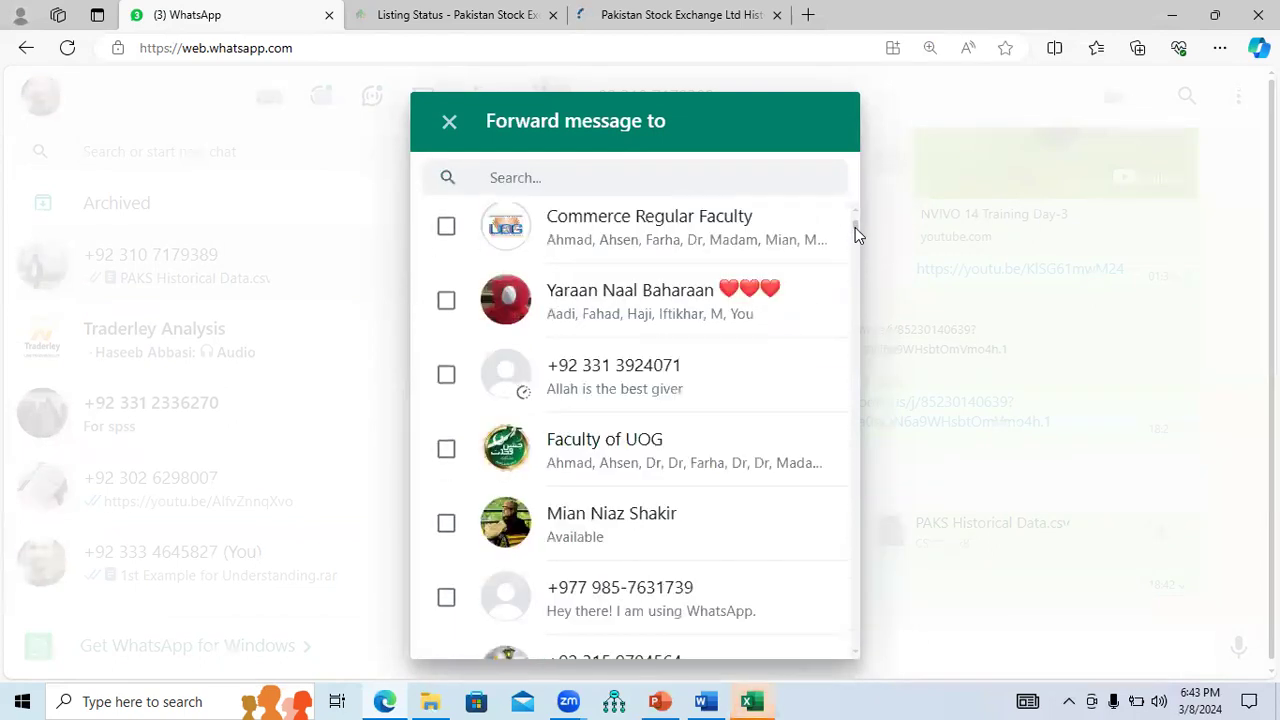
scroll(855, 229, "down", 5)
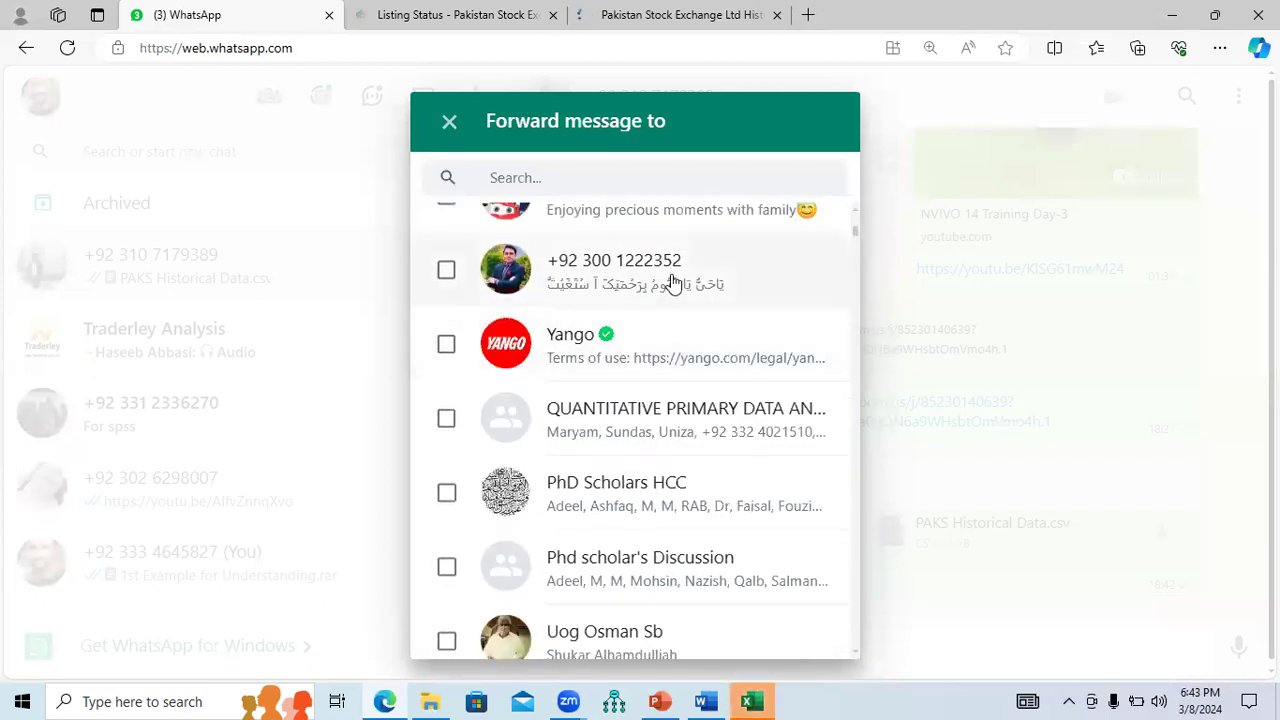
left_click(672, 279)
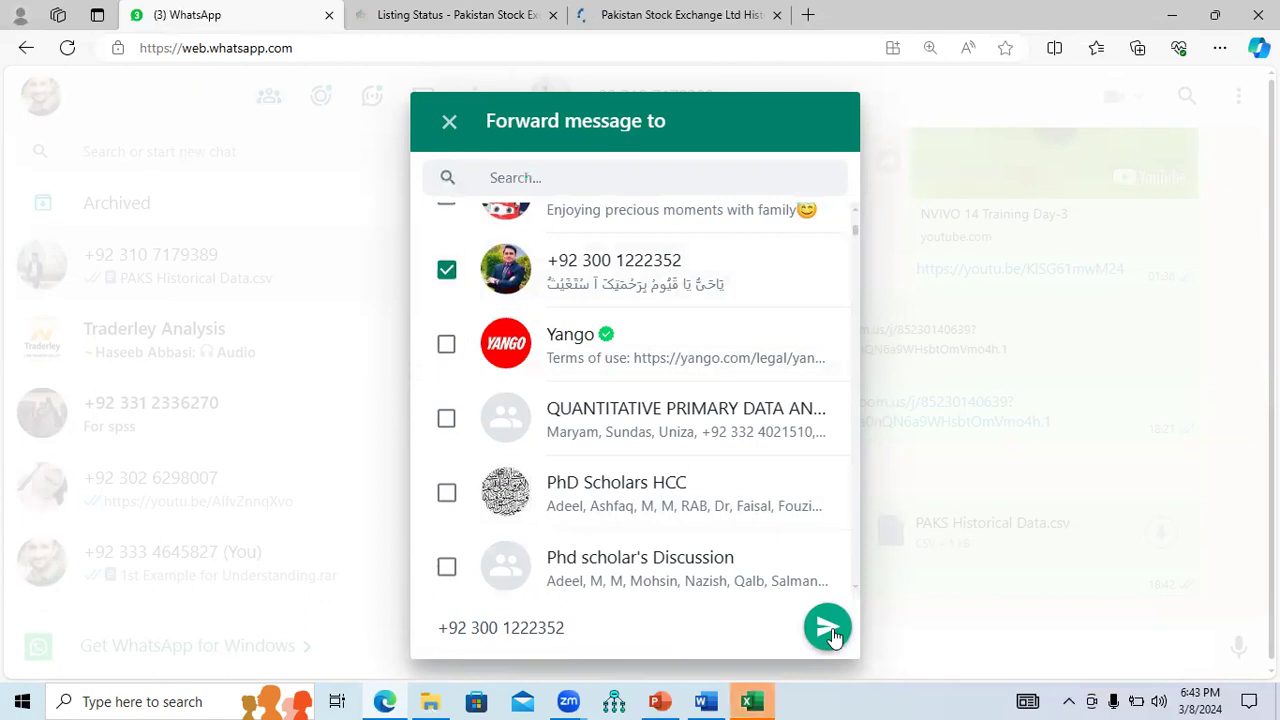
left_click(828, 628)
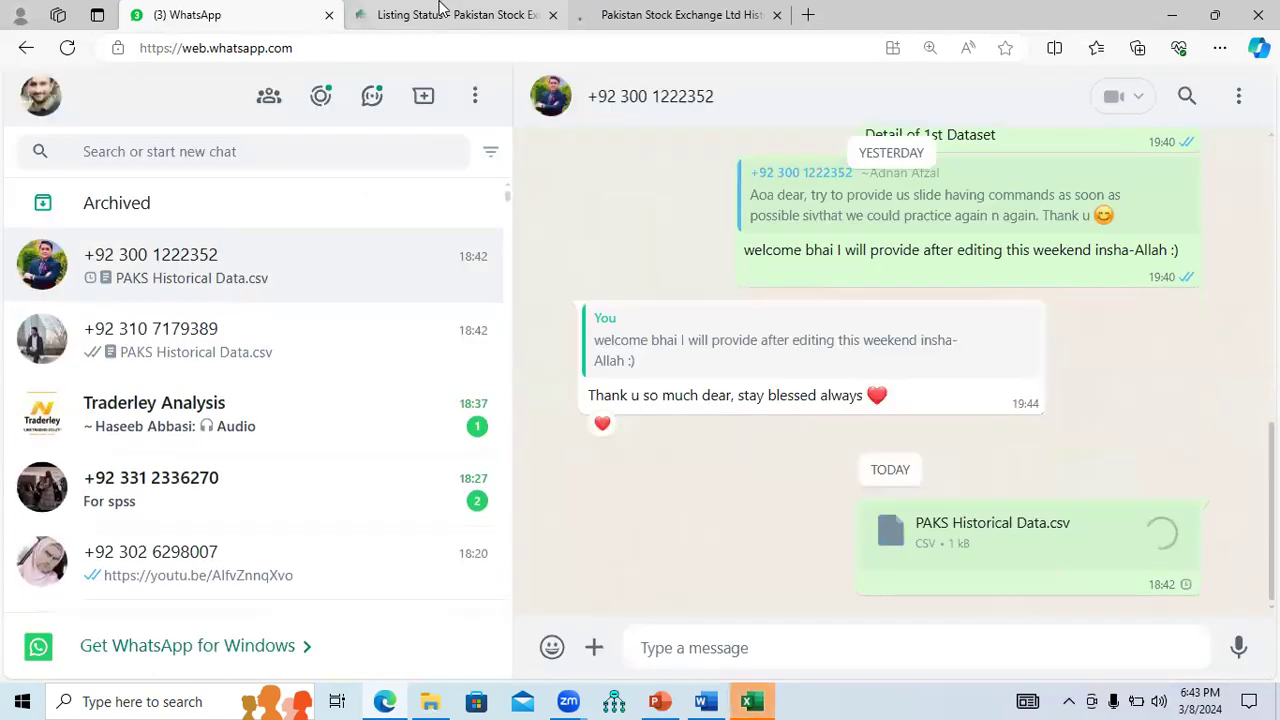
Minimize the browser and the PowerPoint presentation, and maximize the PAKS Historical Data workbook in Excel.
left_click(445, 14)
left_click(1174, 16)
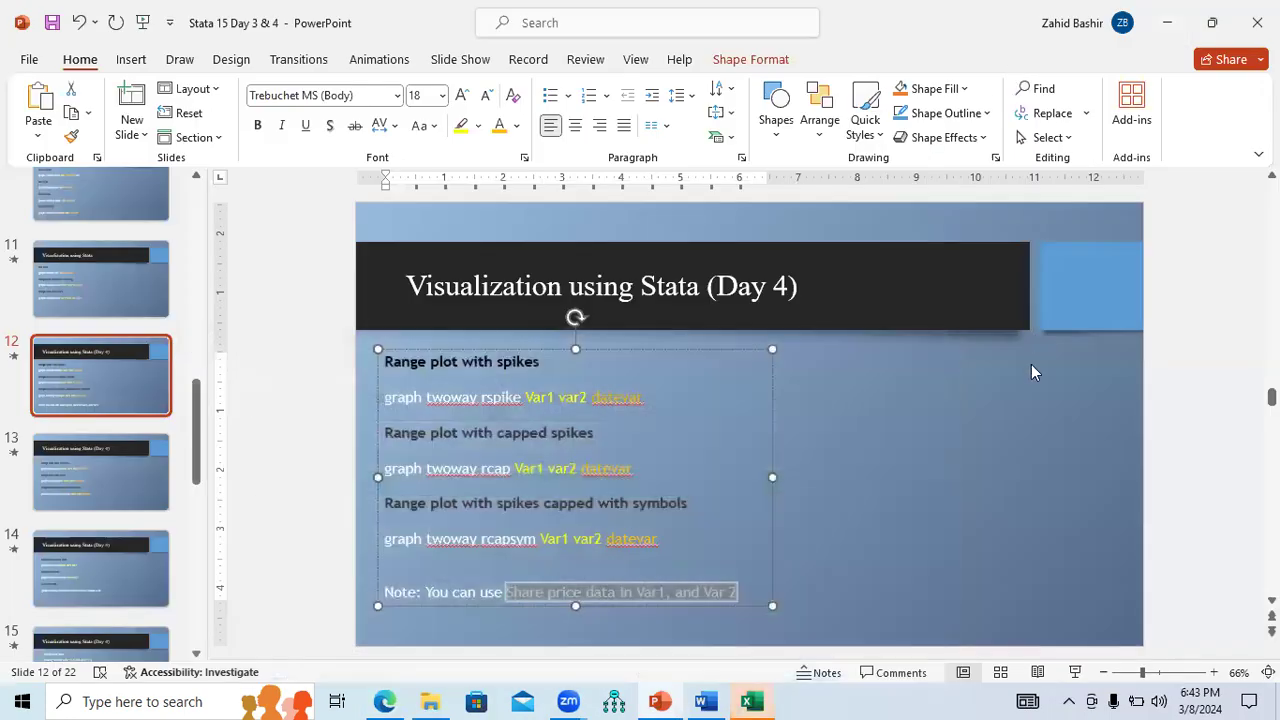
left_click(1008, 485)
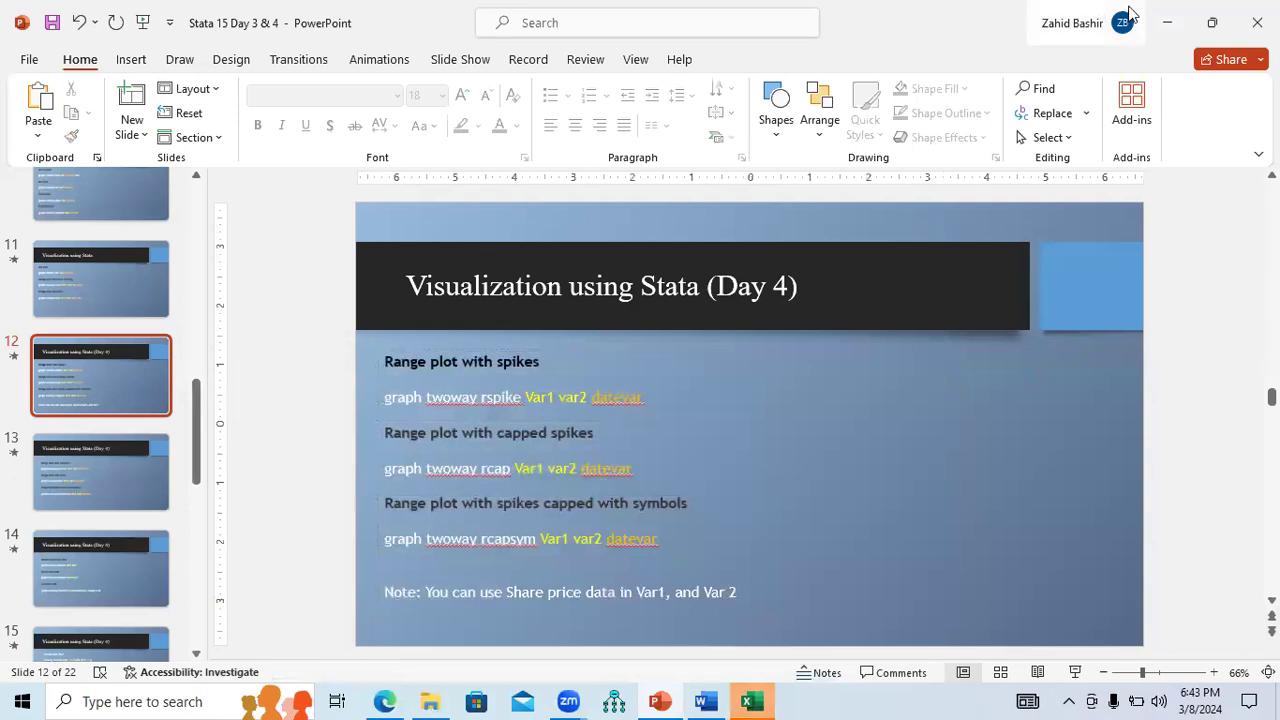
left_click(1167, 22)
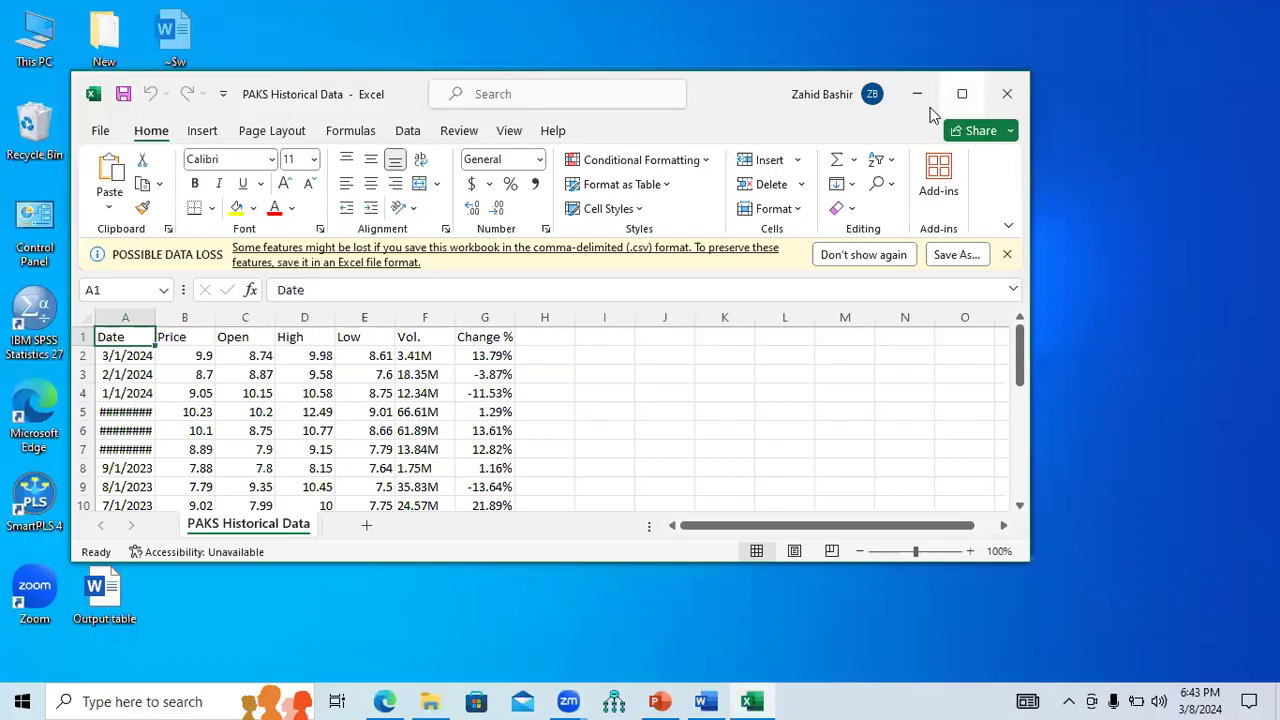
left_click(962, 98)
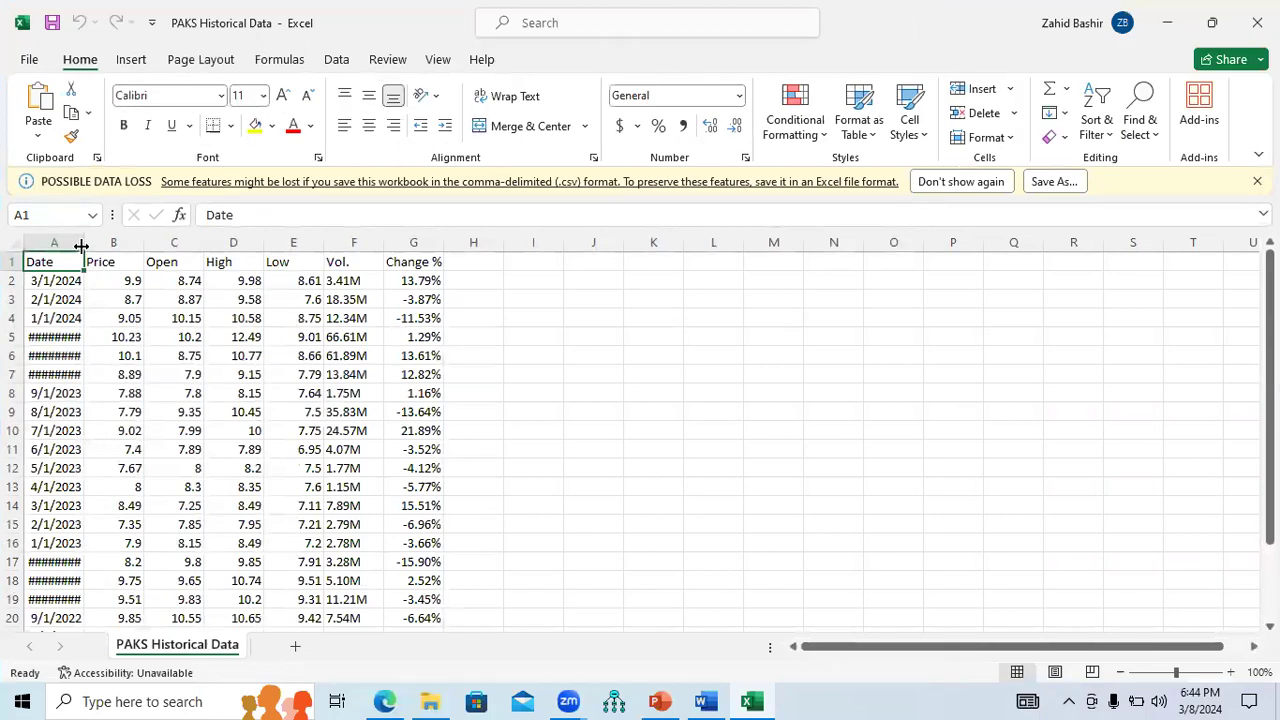
Fit the Date column's width to its contents and review the dates and price columns.
double_click(81, 246)
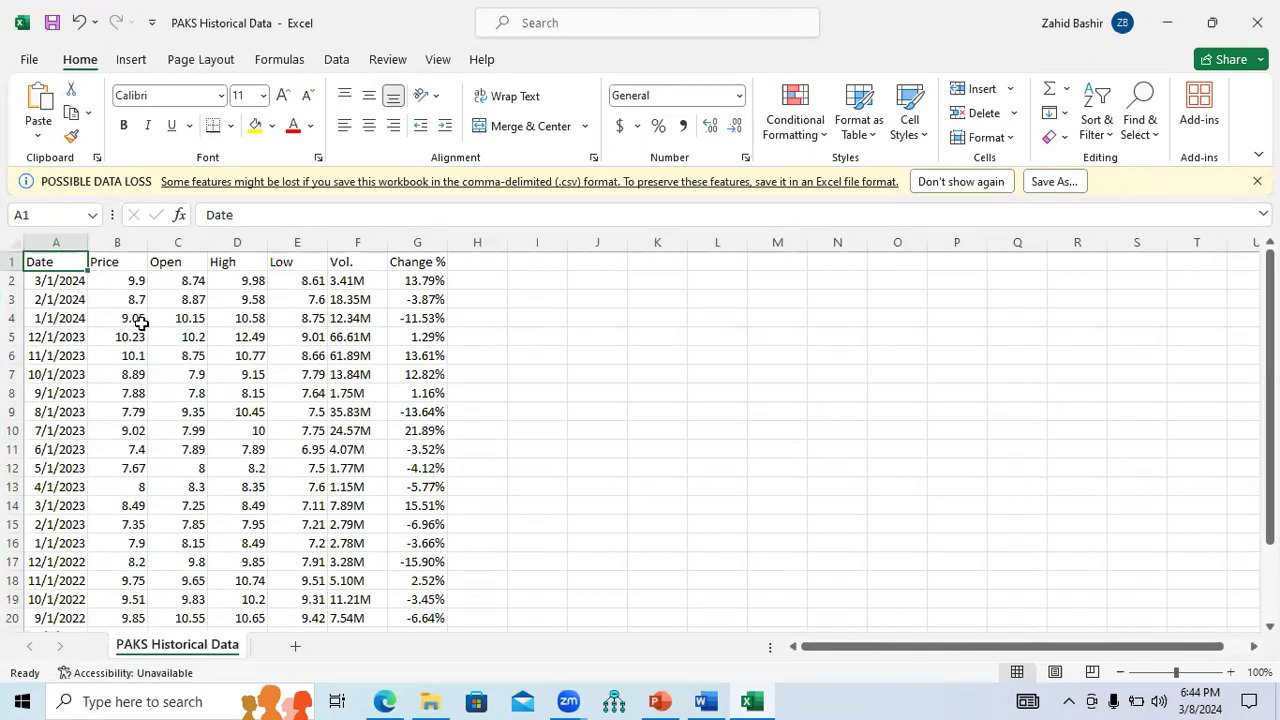
left_click(175, 266)
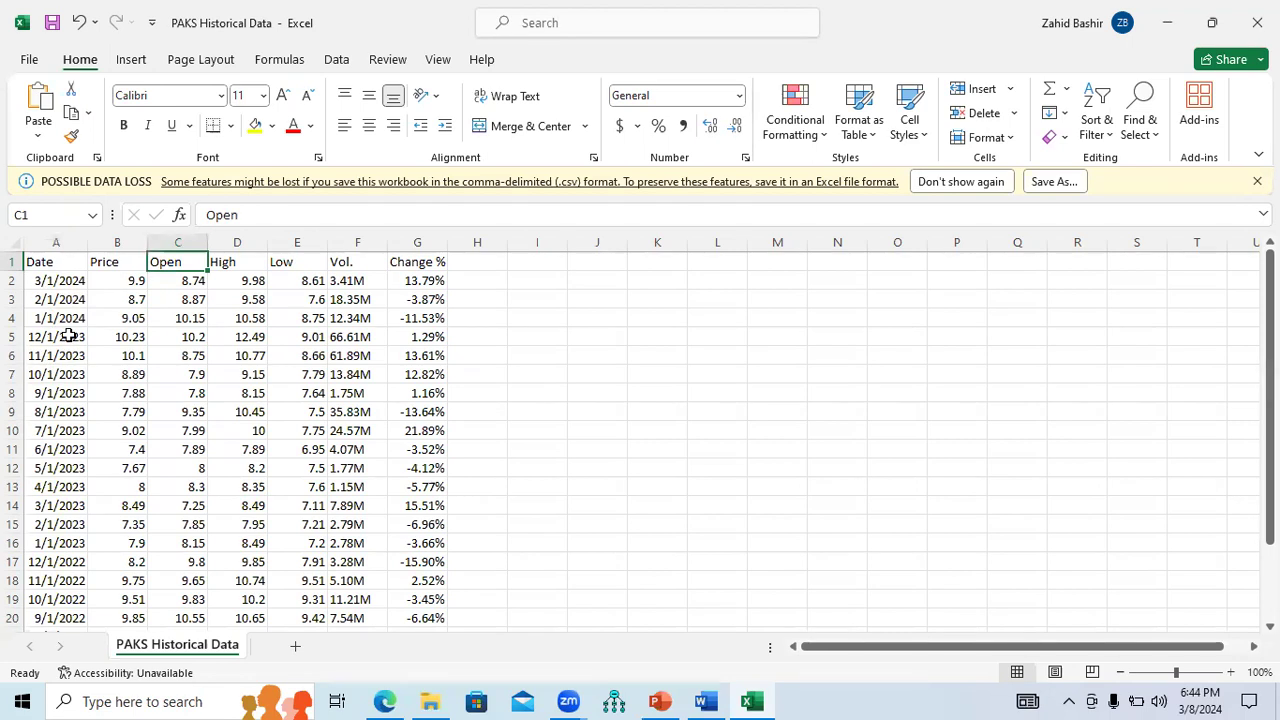
left_click(64, 281)
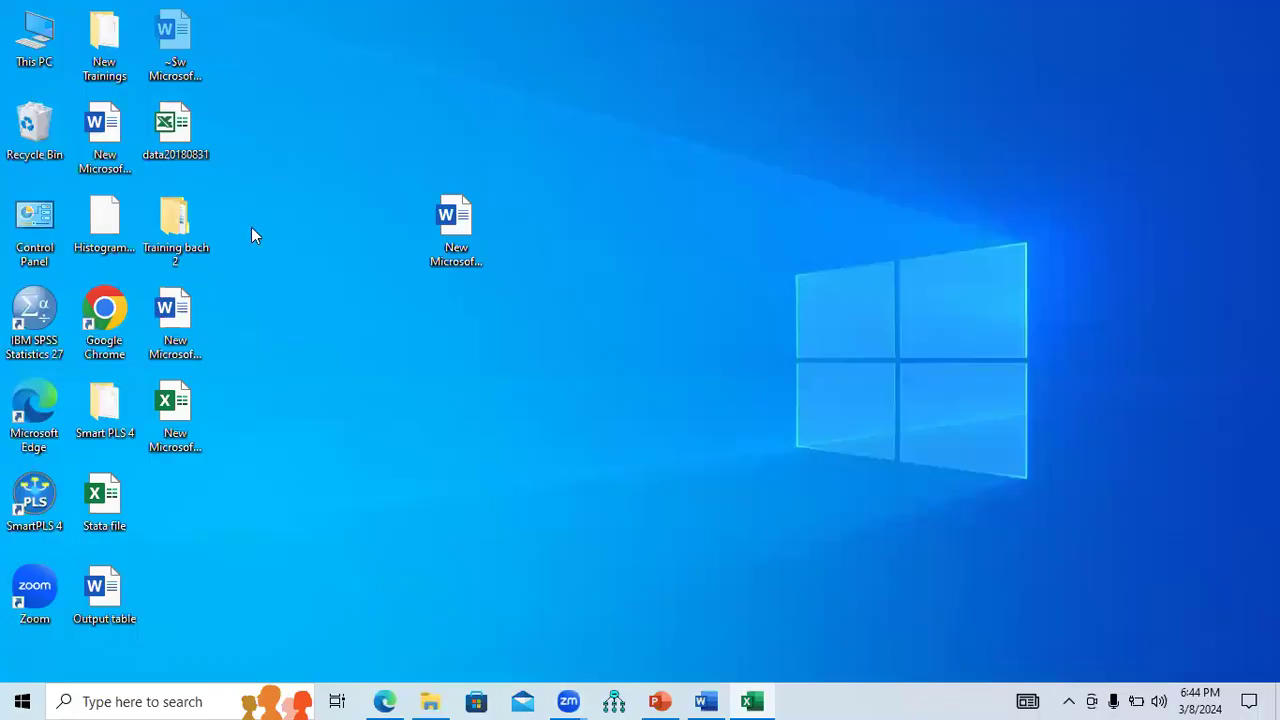
Launch StataMP from the Stata 14.2 folder under Training bach 2 > Stata 15 and open its Data Editor in edit mode.
double_click(175, 225)
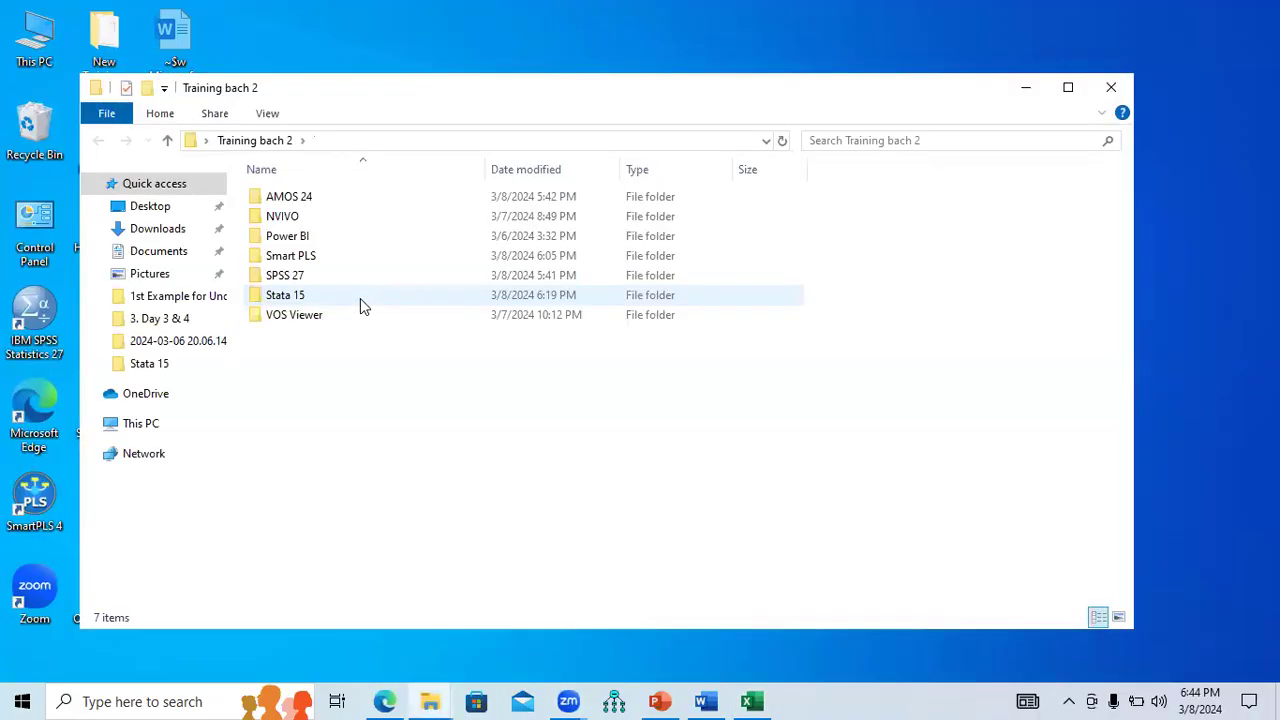
double_click(358, 298)
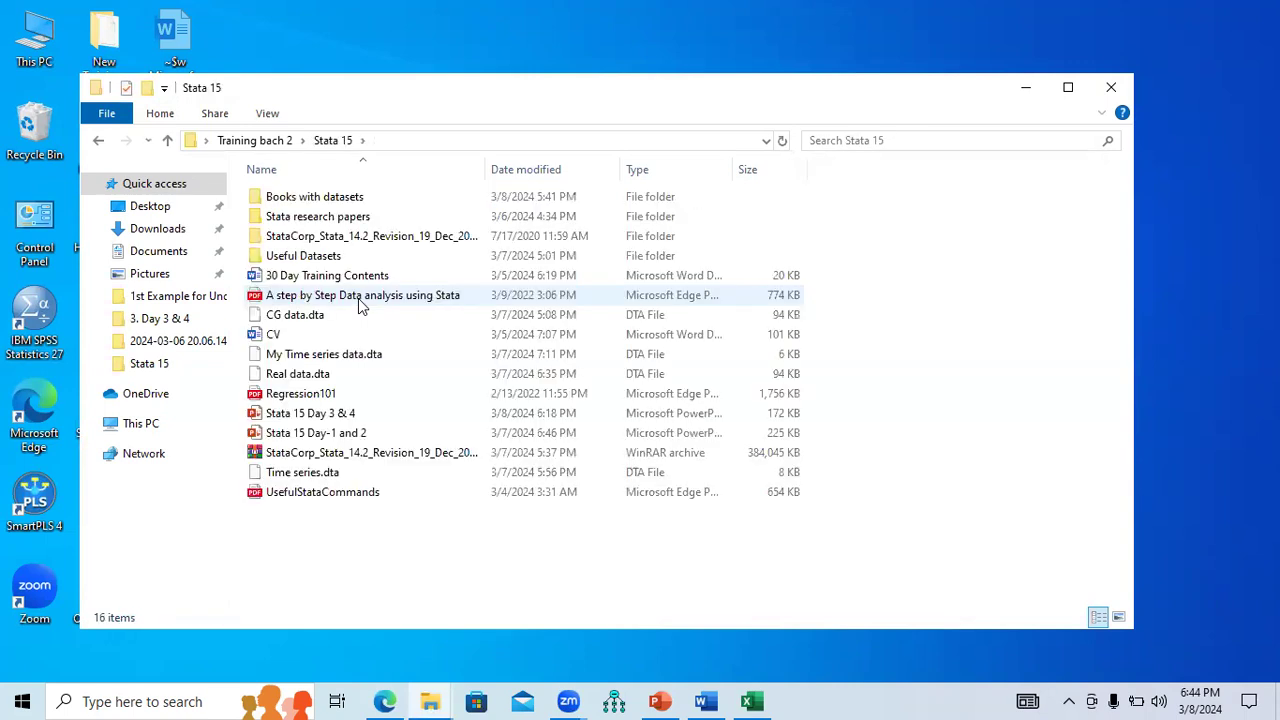
double_click(362, 235)
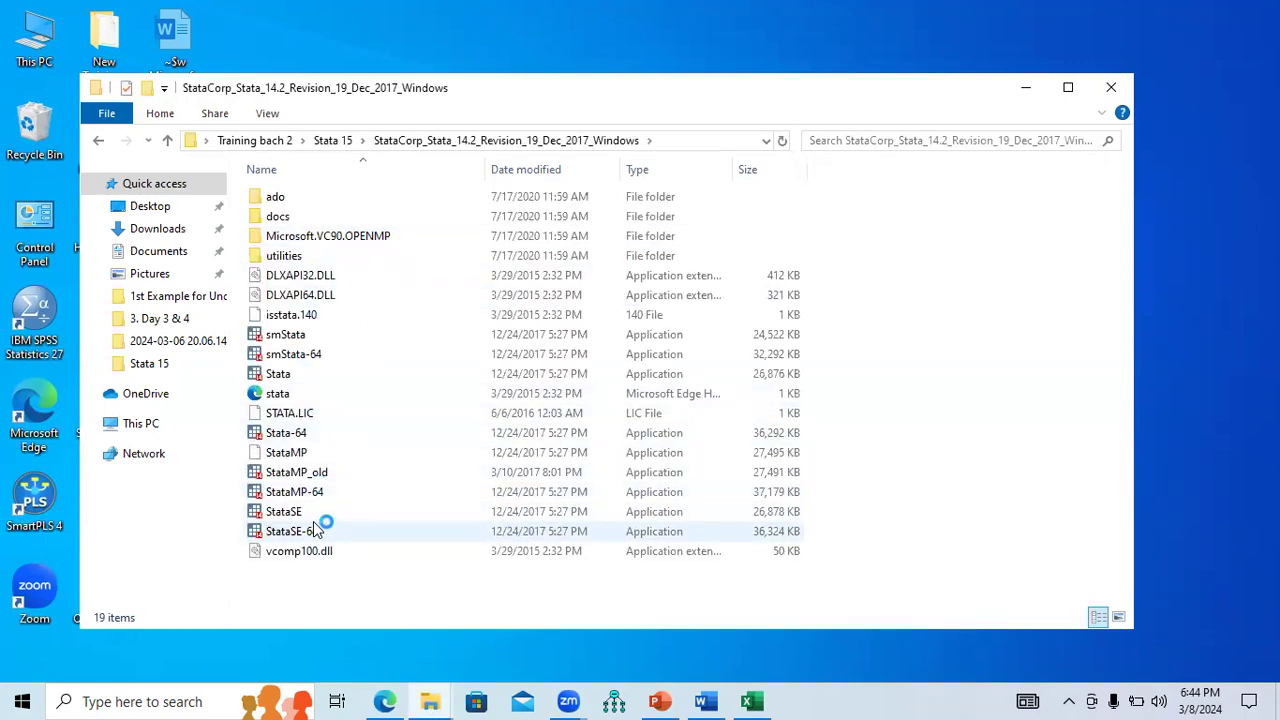
double_click(314, 452)
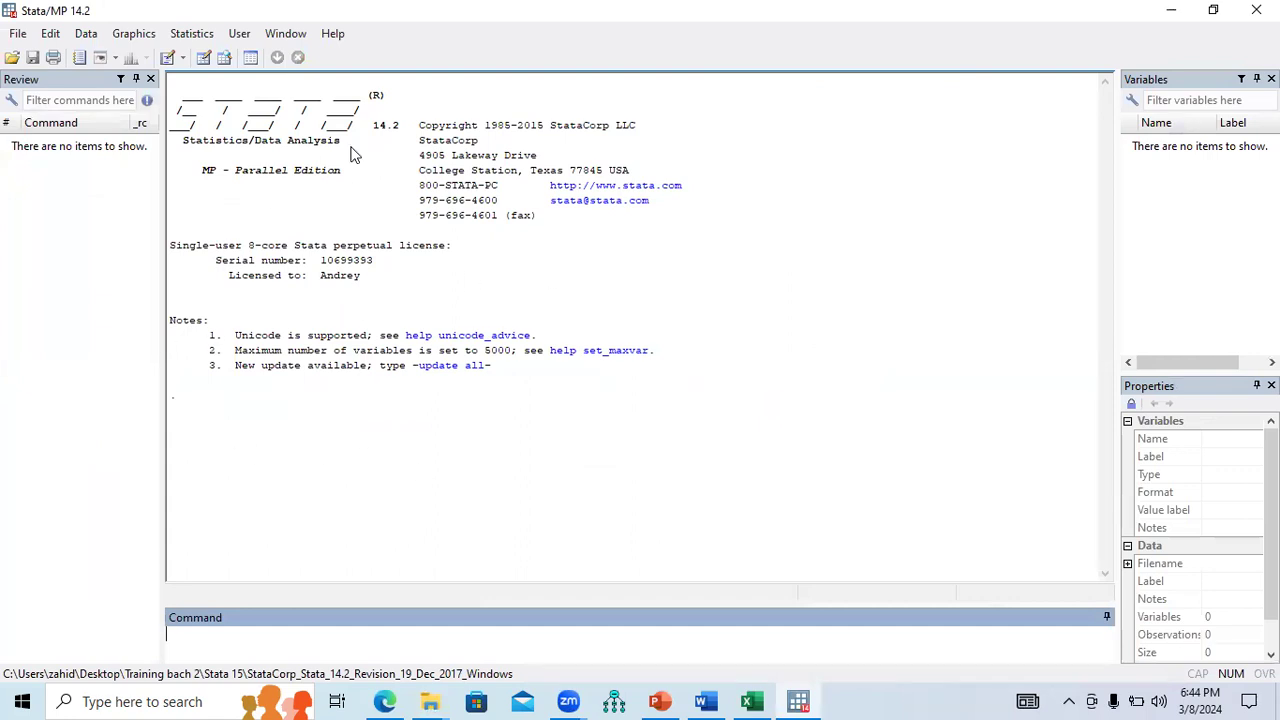
left_click(205, 65)
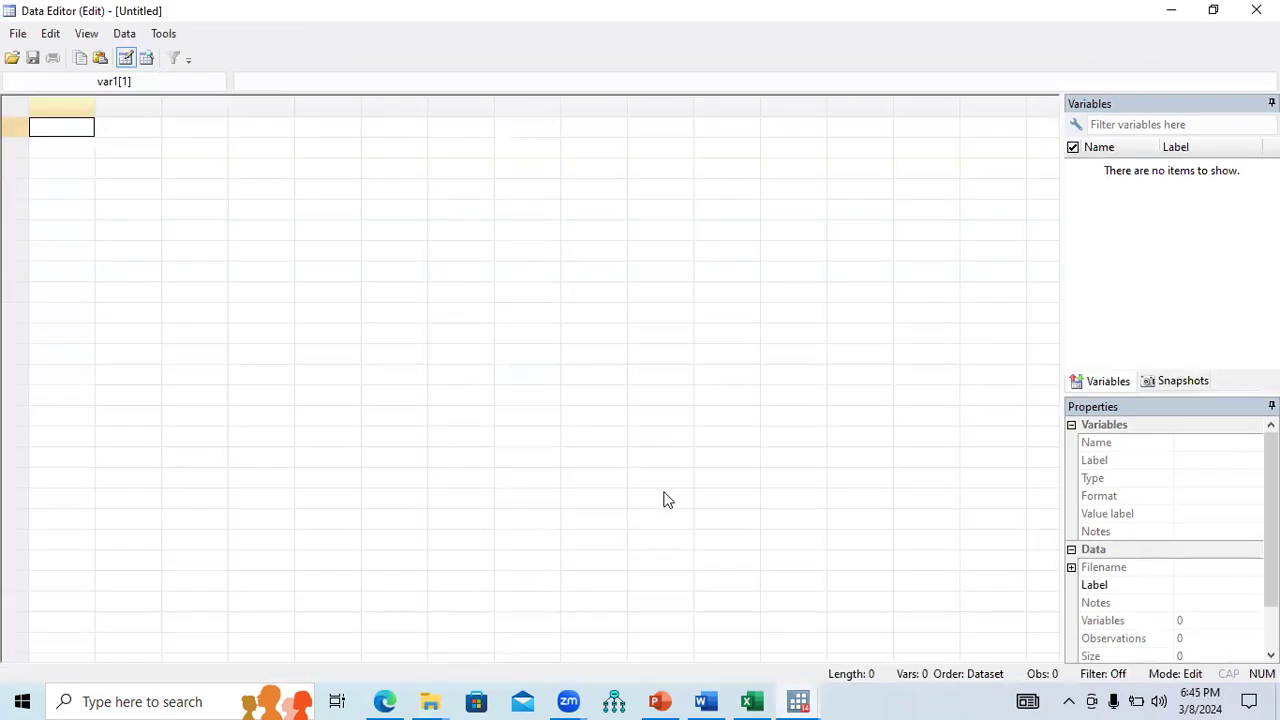
Switch to the PAKS Historical Data workbook in Excel and select the whole data table, A1:G25.
left_click(752, 701)
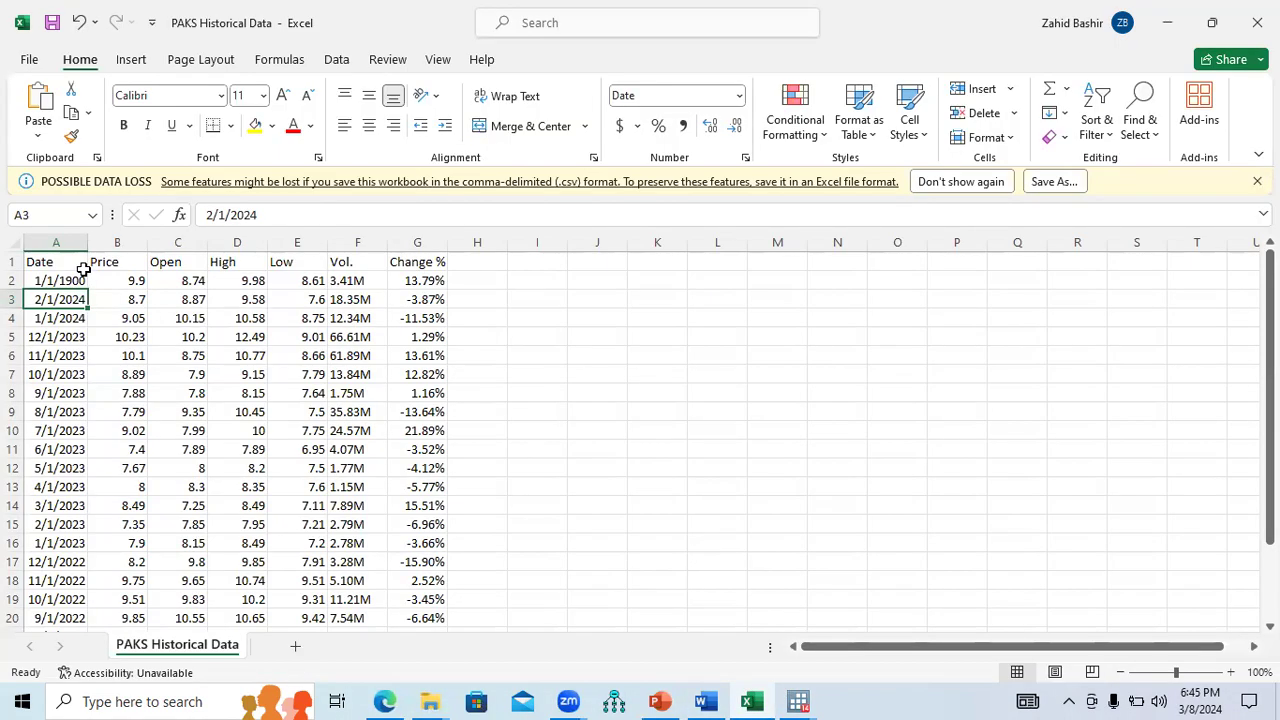
left_click_drag(74, 265, 432, 378)
left_click_drag(1270, 462, 1270, 290)
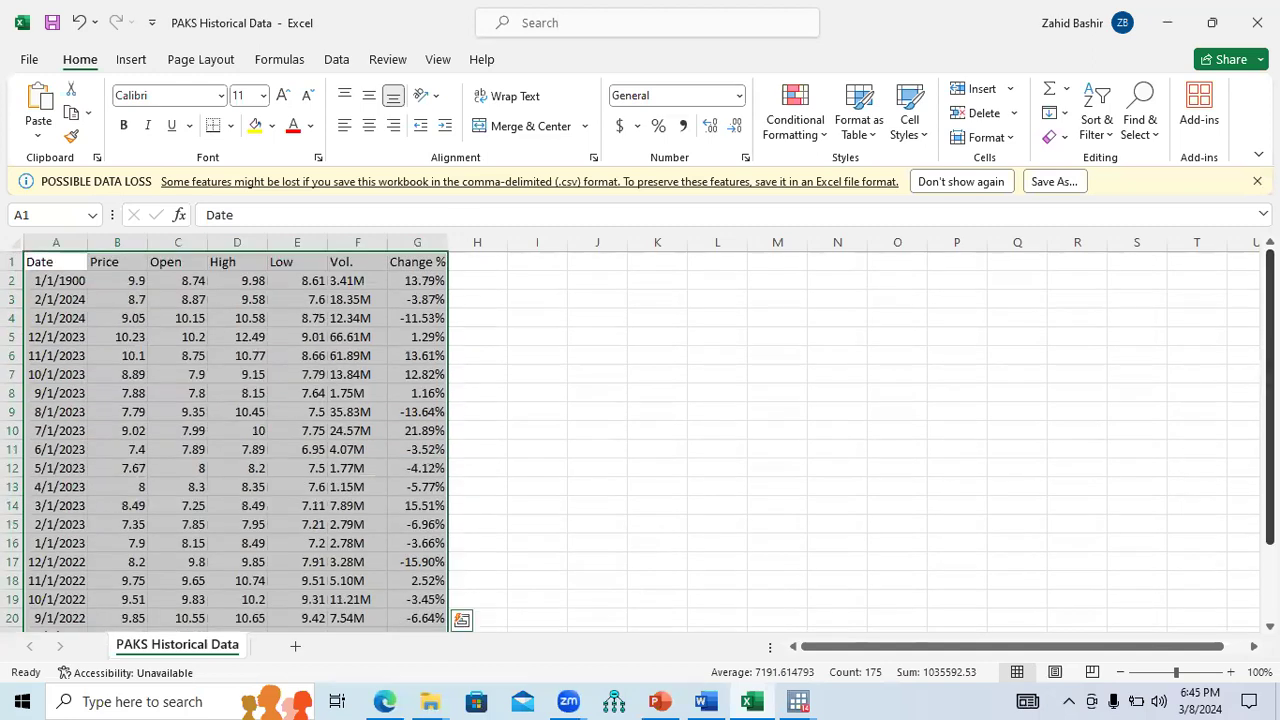
Try to replace the first date in cell A2 with the number 1.
left_click(62, 286)
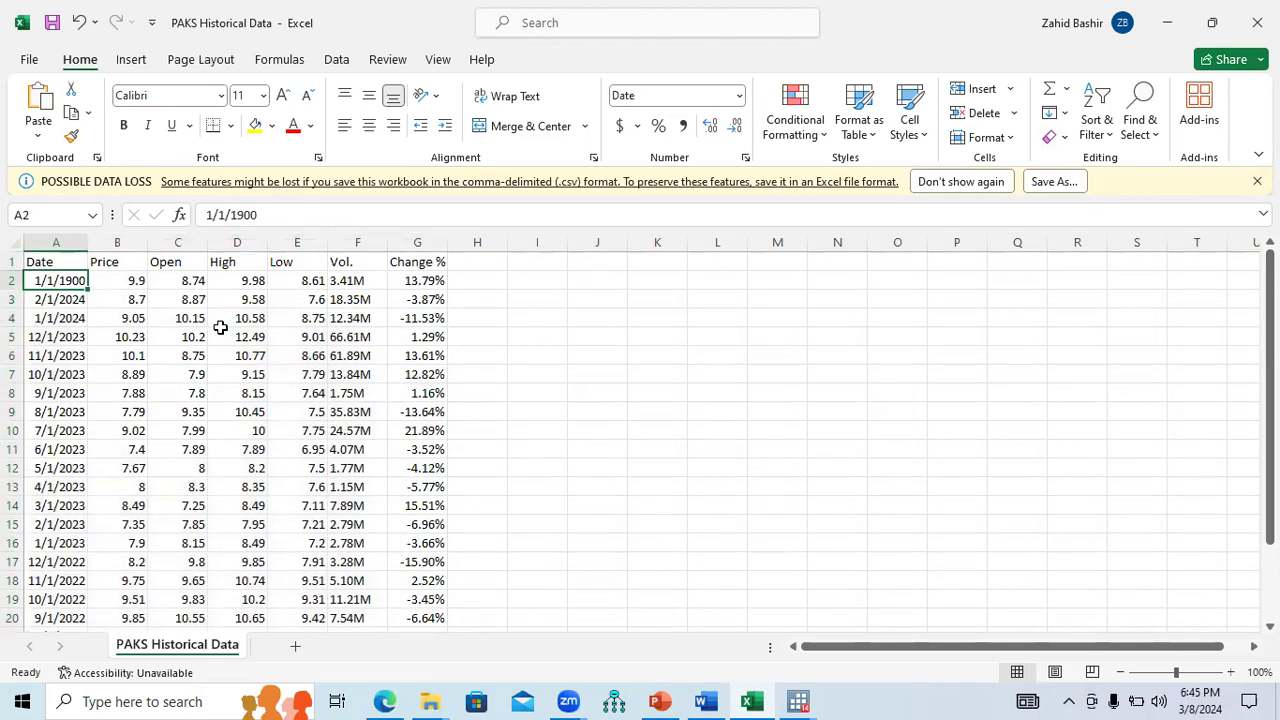
type("1")
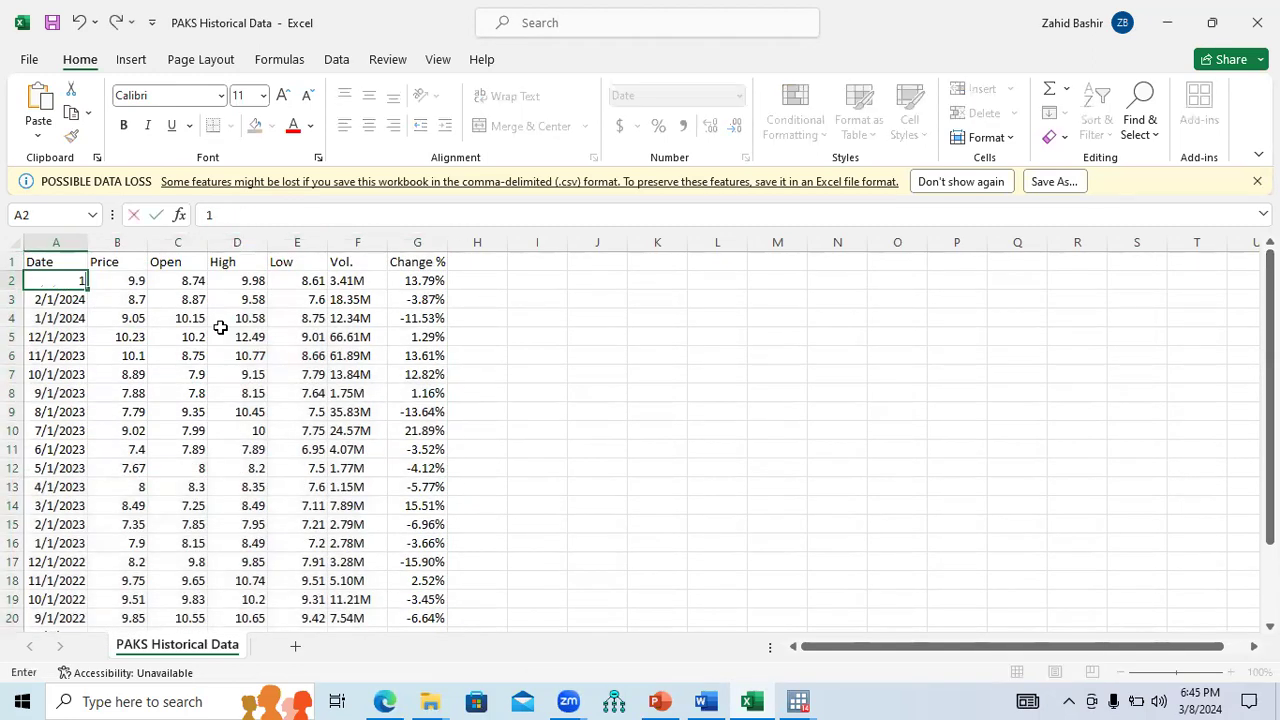
left_click(89, 287)
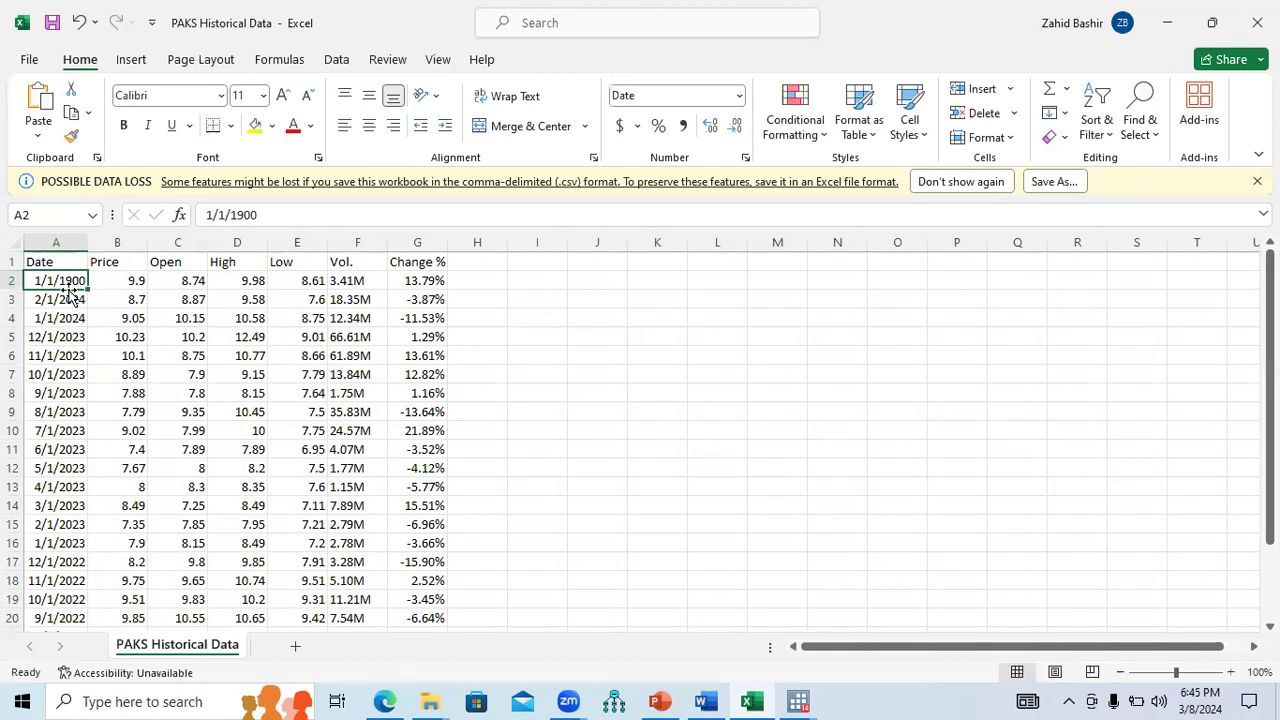
left_click(70, 296)
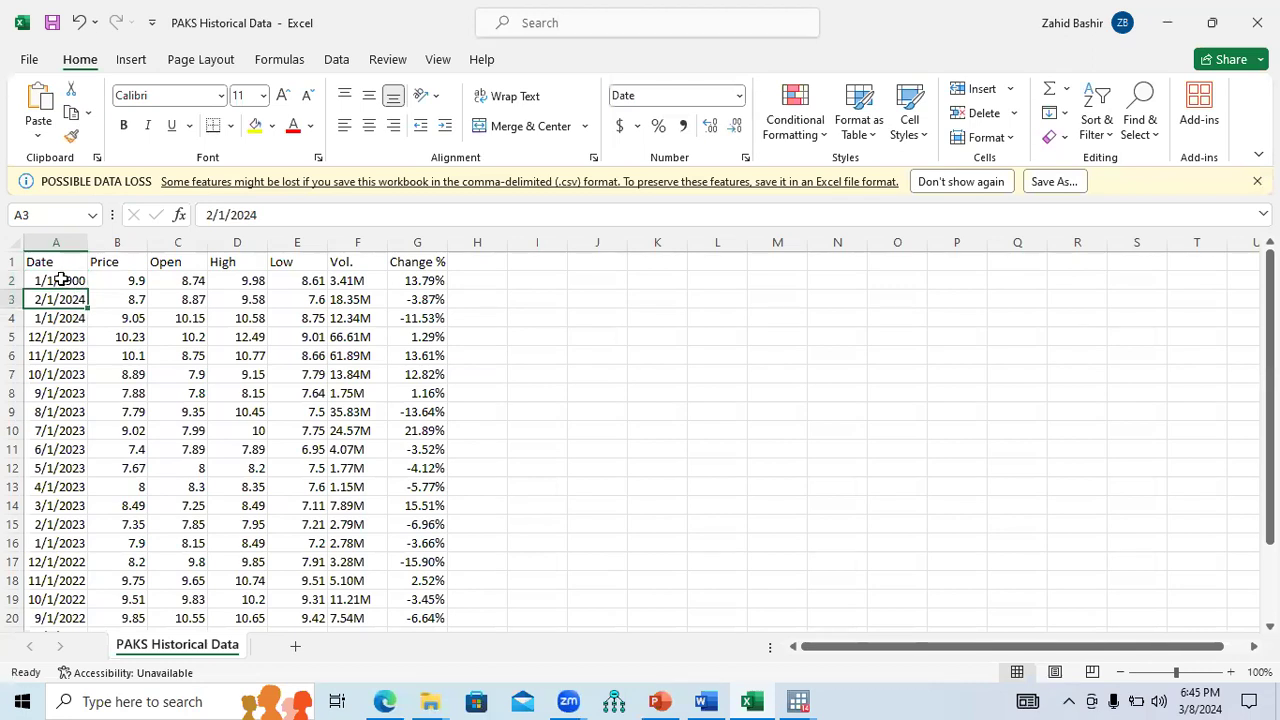
left_click(62, 280)
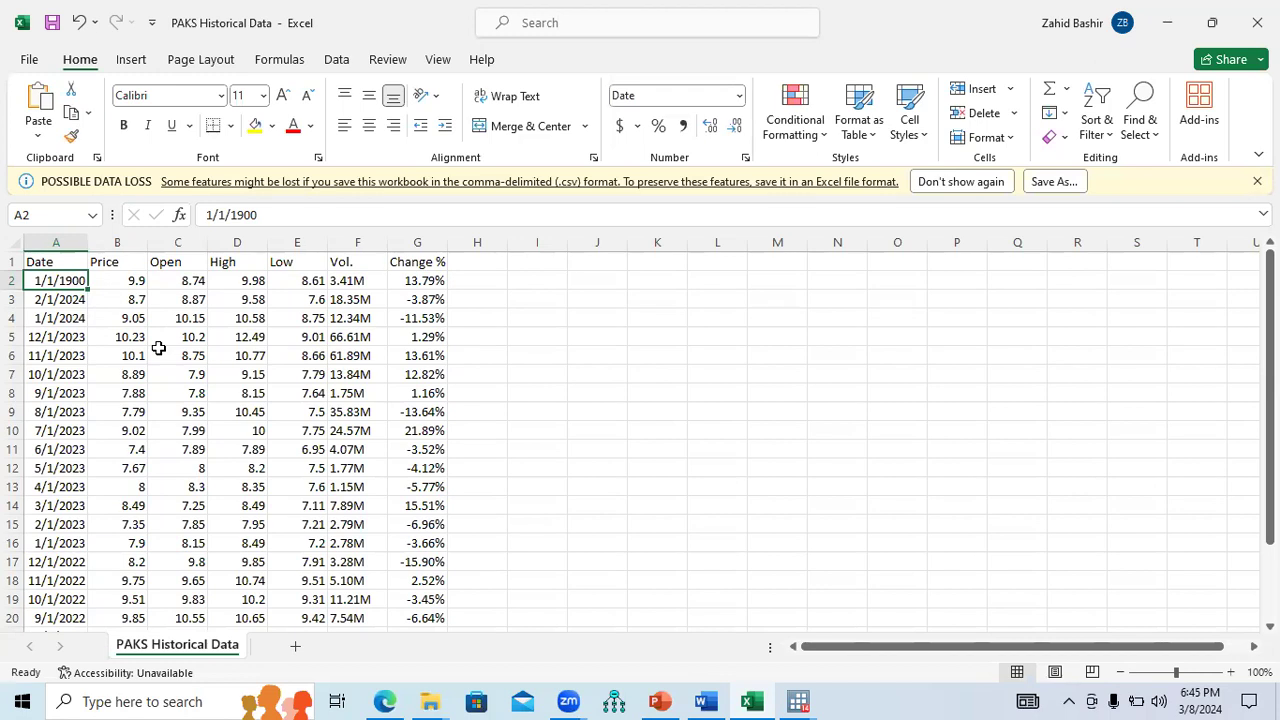
type("1")
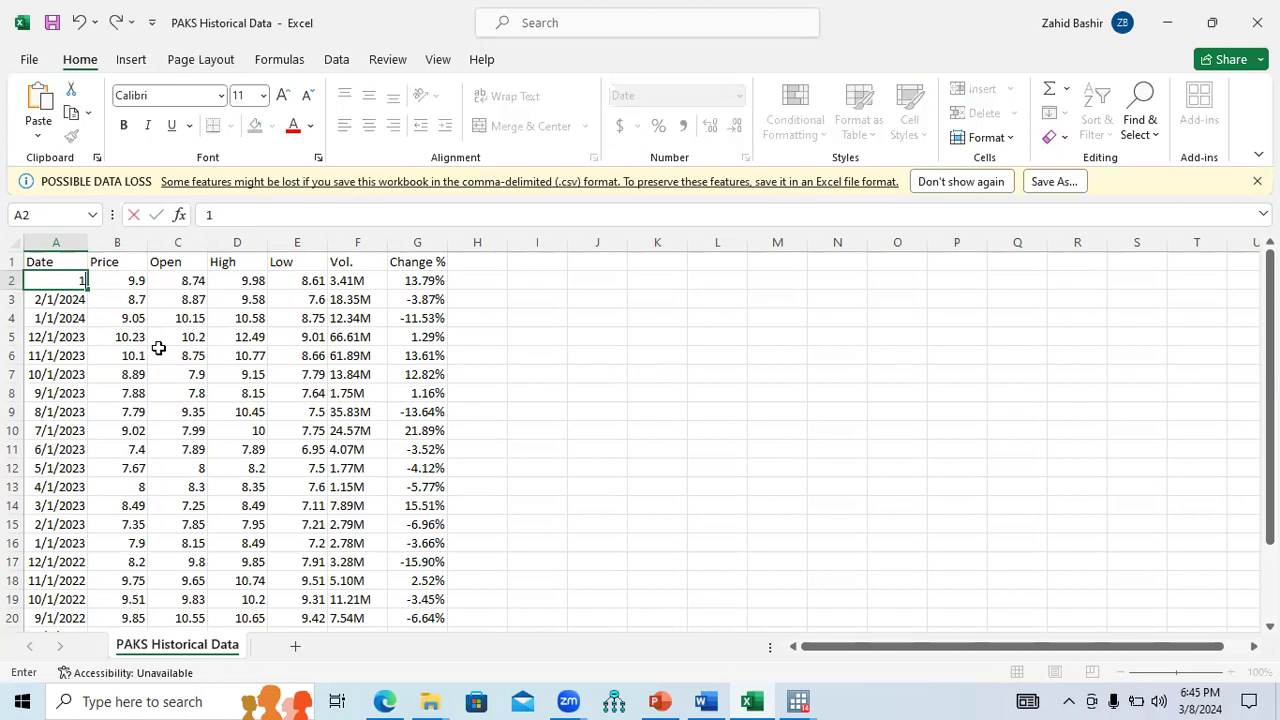
left_click(71, 300)
Set the number format of cell A2 to General.
left_click(70, 281)
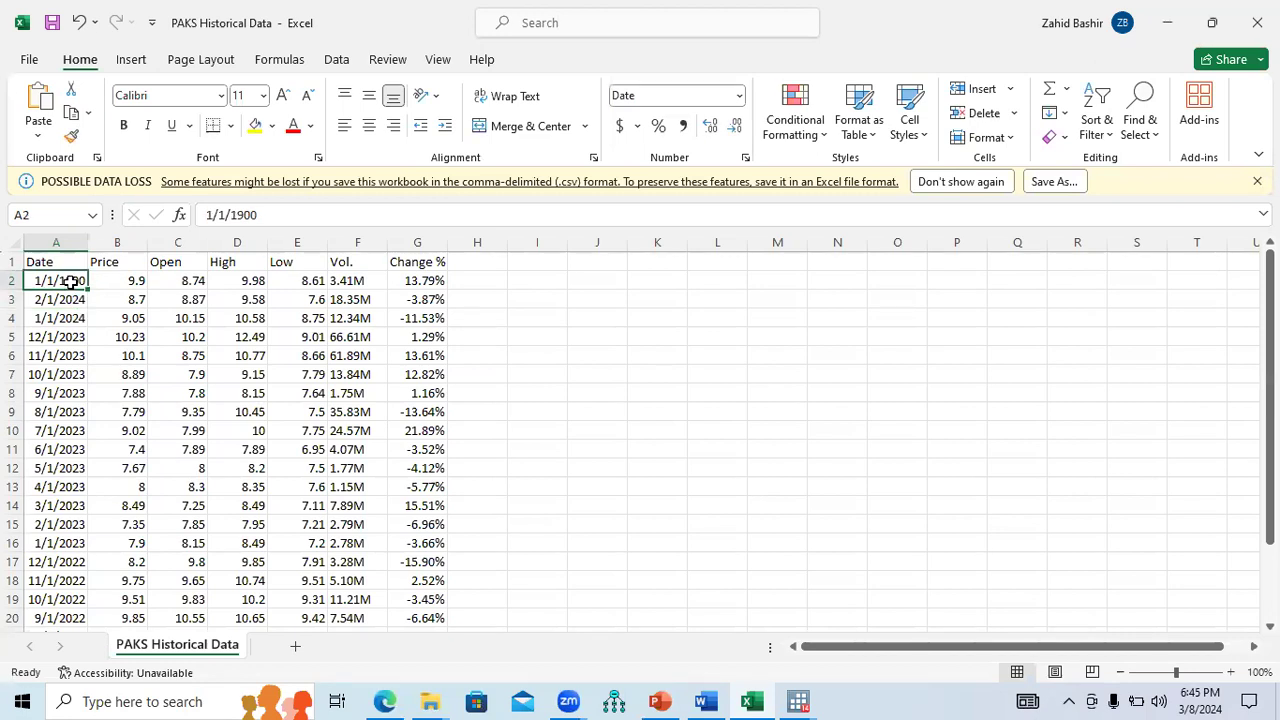
left_click(740, 97)
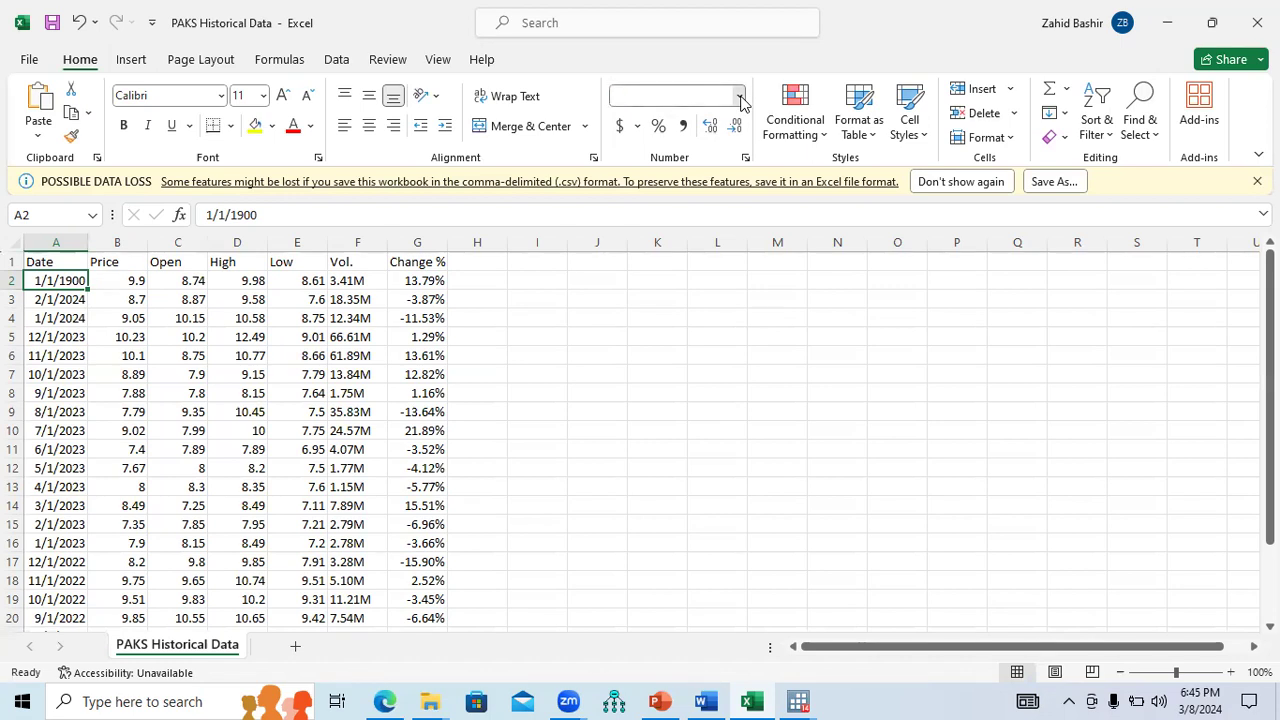
left_click(738, 100)
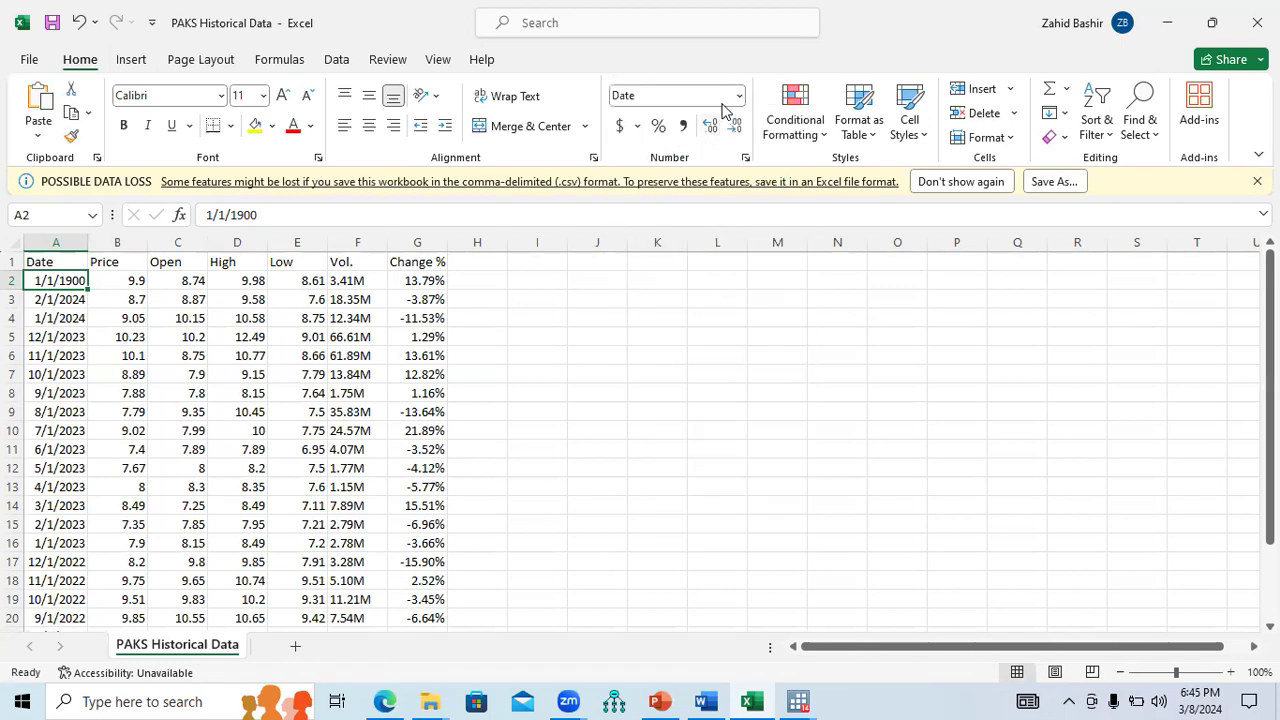
left_click(739, 97)
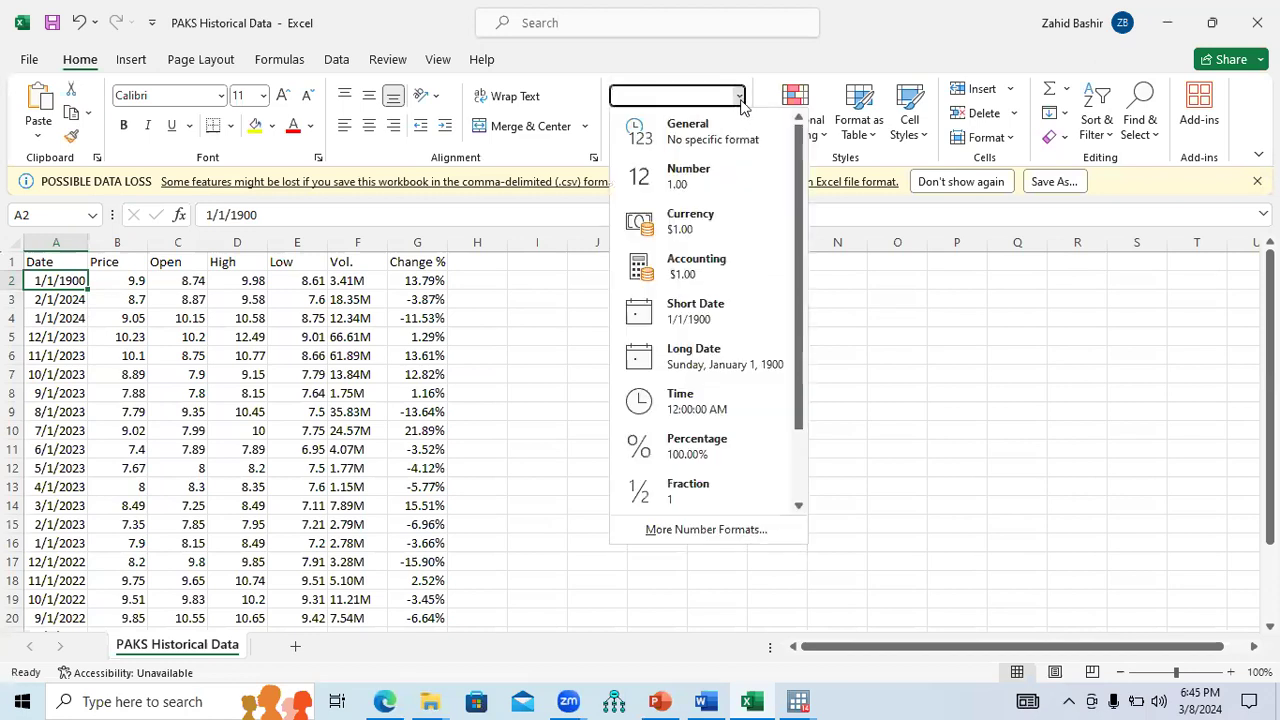
left_click(732, 138)
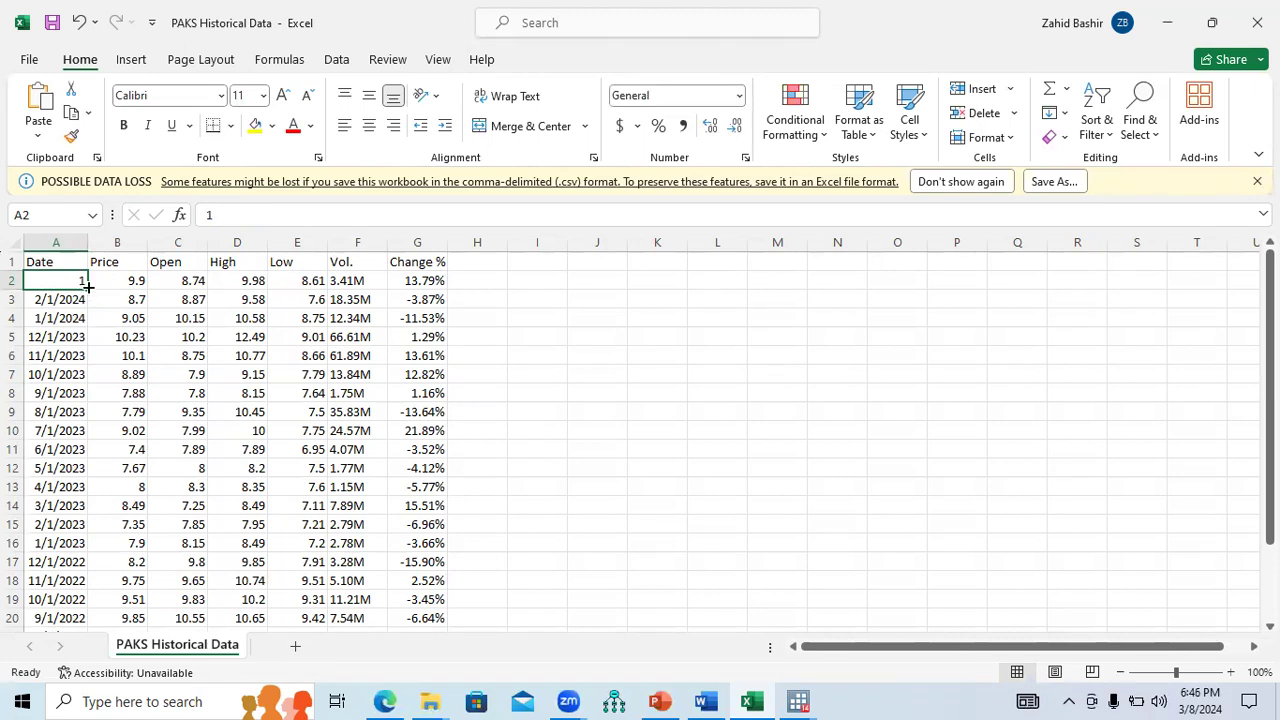
Fill the Date column from A2 down to A25 with copies of the number 1.
mouse_move(88, 287)
left_mouse_down()
mouse_move(83, 647)
mouse_move(76, 600)
left_mouse_up()
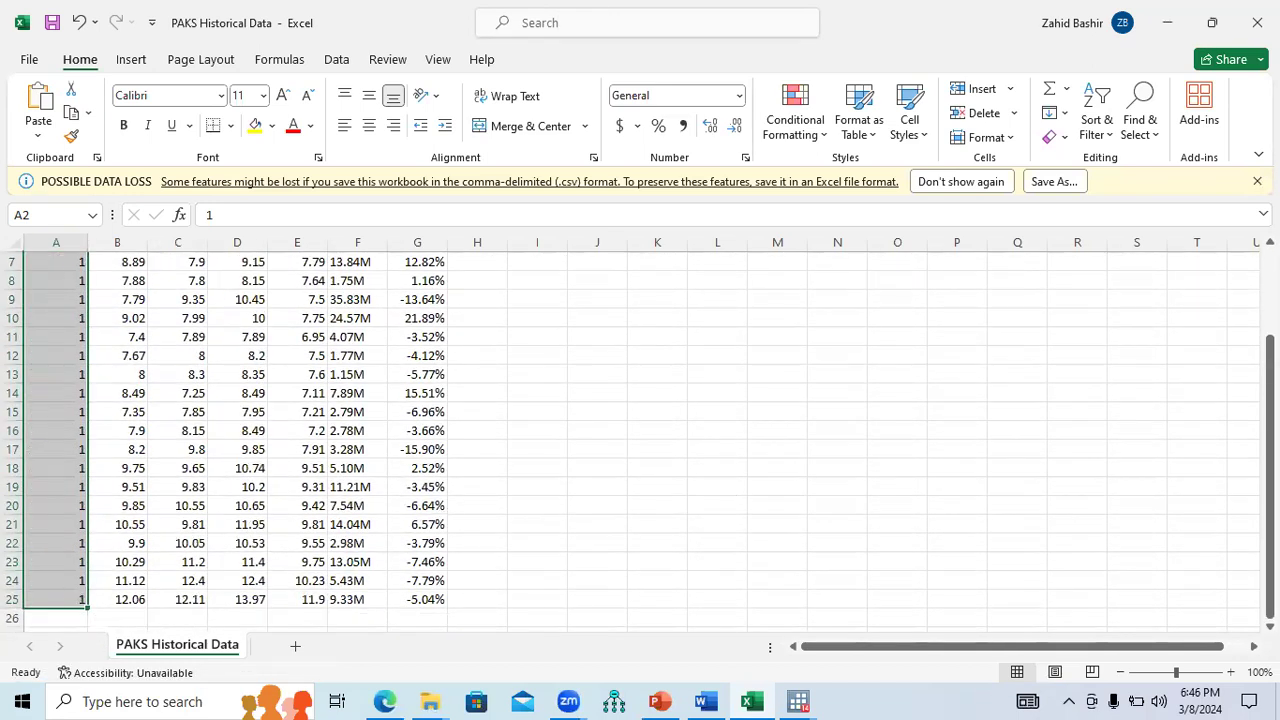
scroll(420, 262, "up", 2)
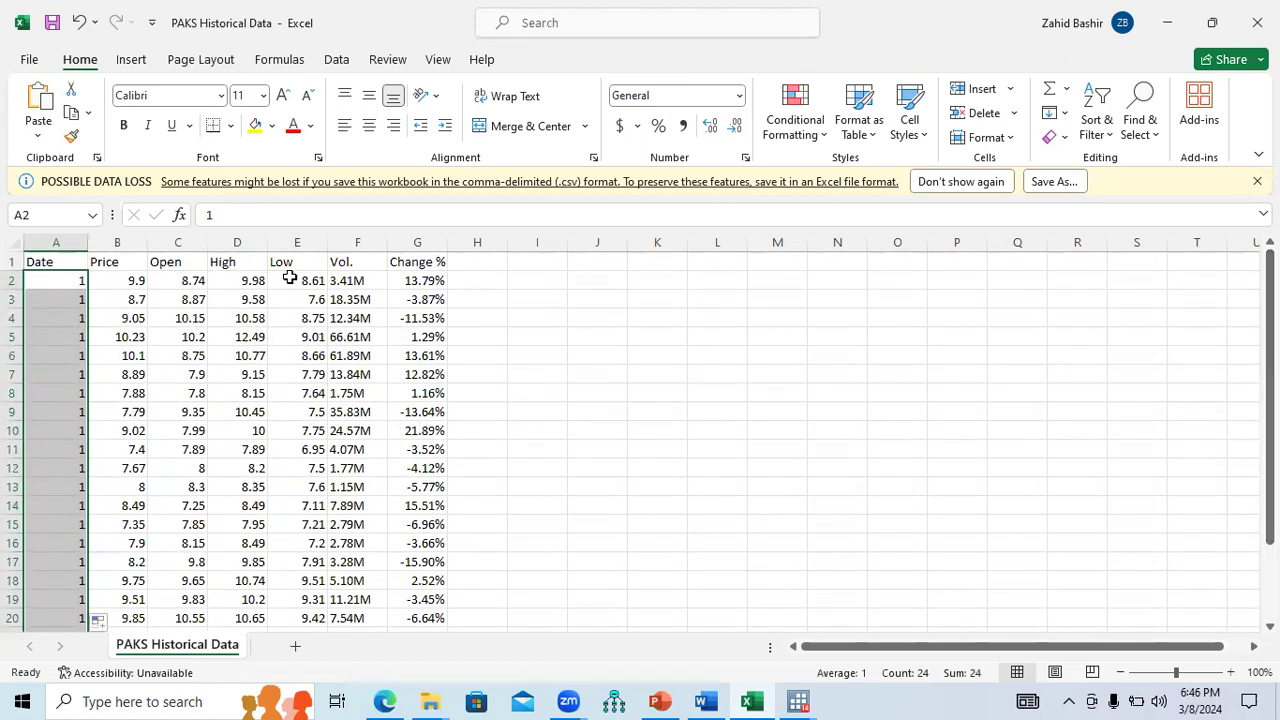
Fill the Date column from A2 down to A25 with a consecutive series from 1 to 24.
left_click(74, 281)
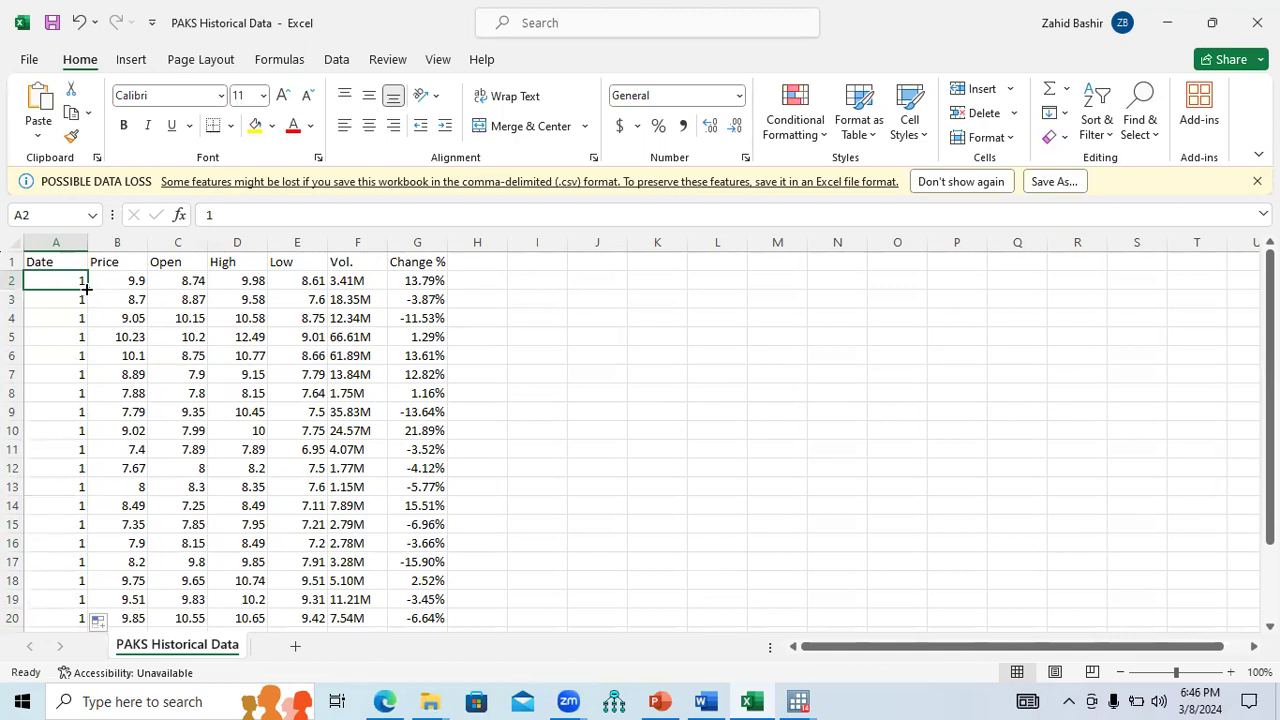
left_click_drag(87, 287, 50, 586)
left_click_drag(1270, 482, 1270, 390)
left_click(117, 300)
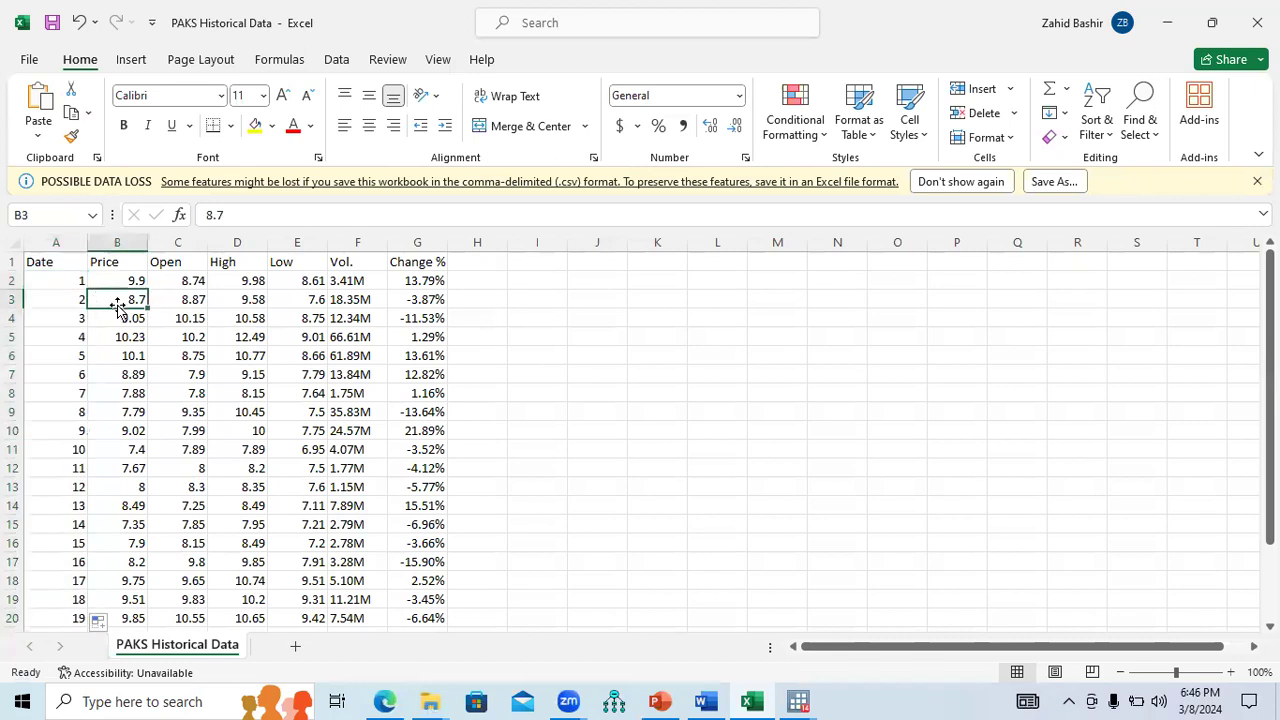
Copy the table A1:G25 into Stata's Data Editor, treating the first row as variable names.
left_click_drag(45, 262, 434, 525)
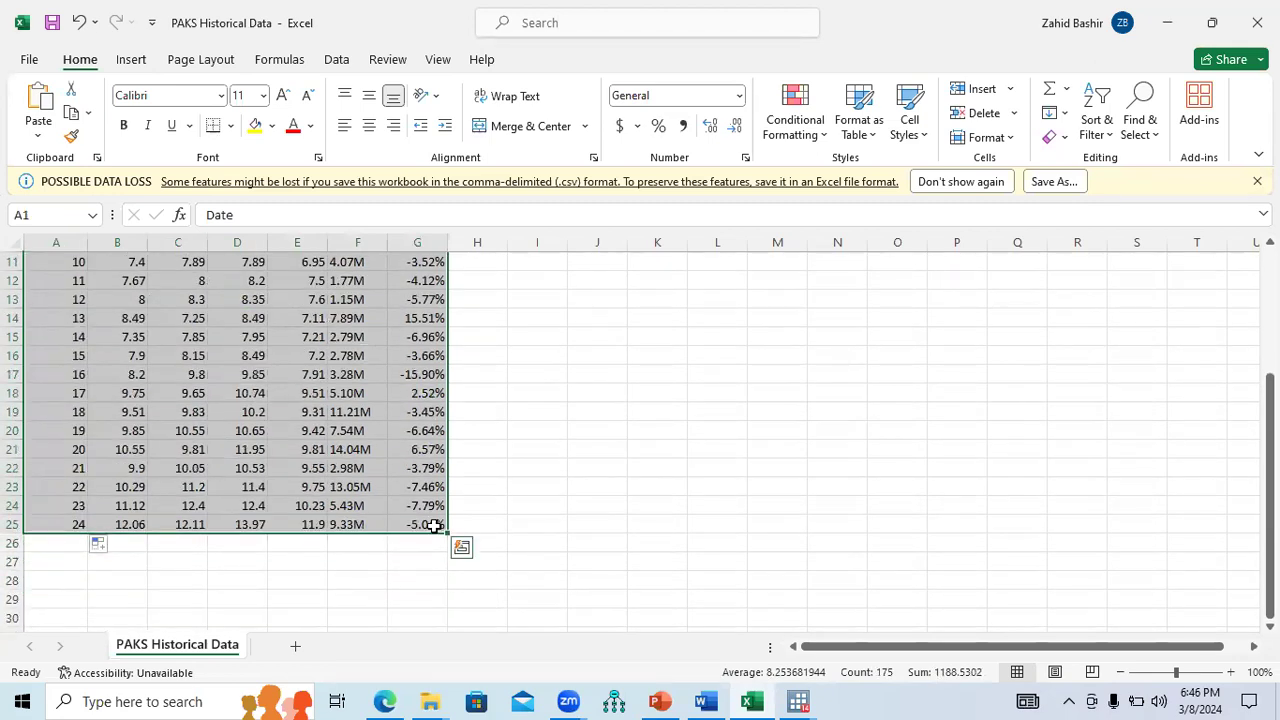
left_click(798, 701)
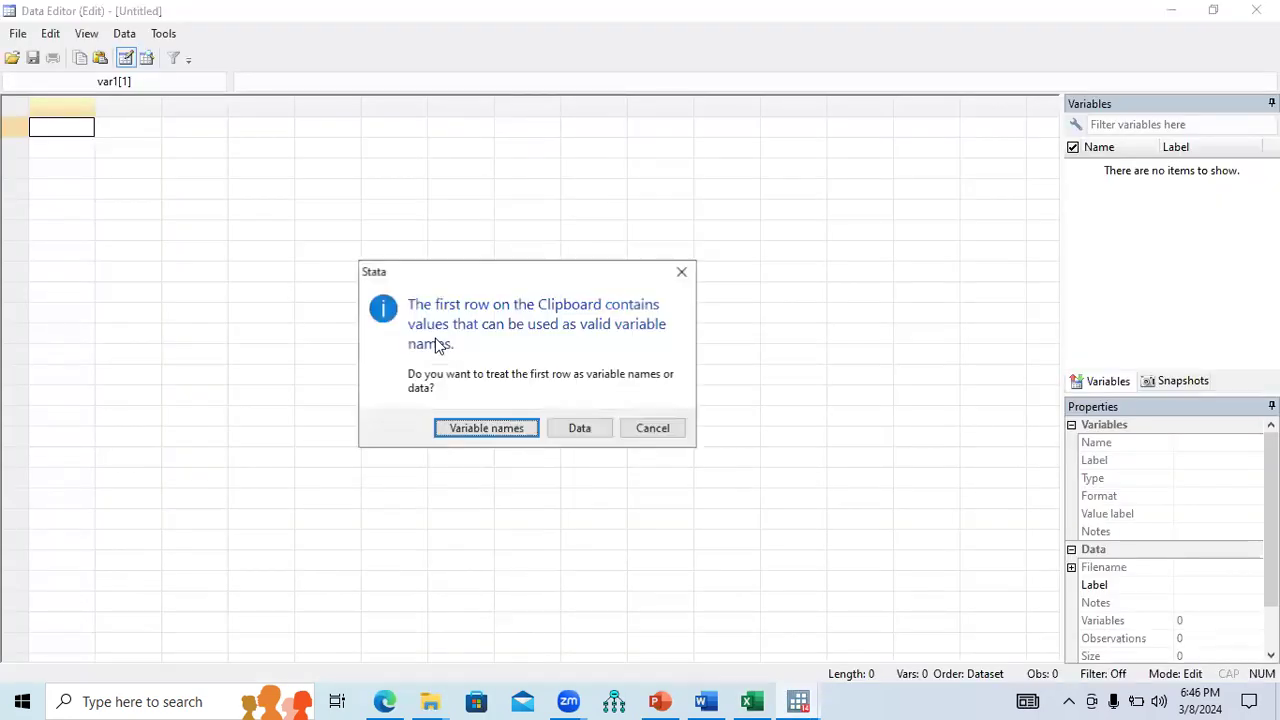
left_click(504, 437)
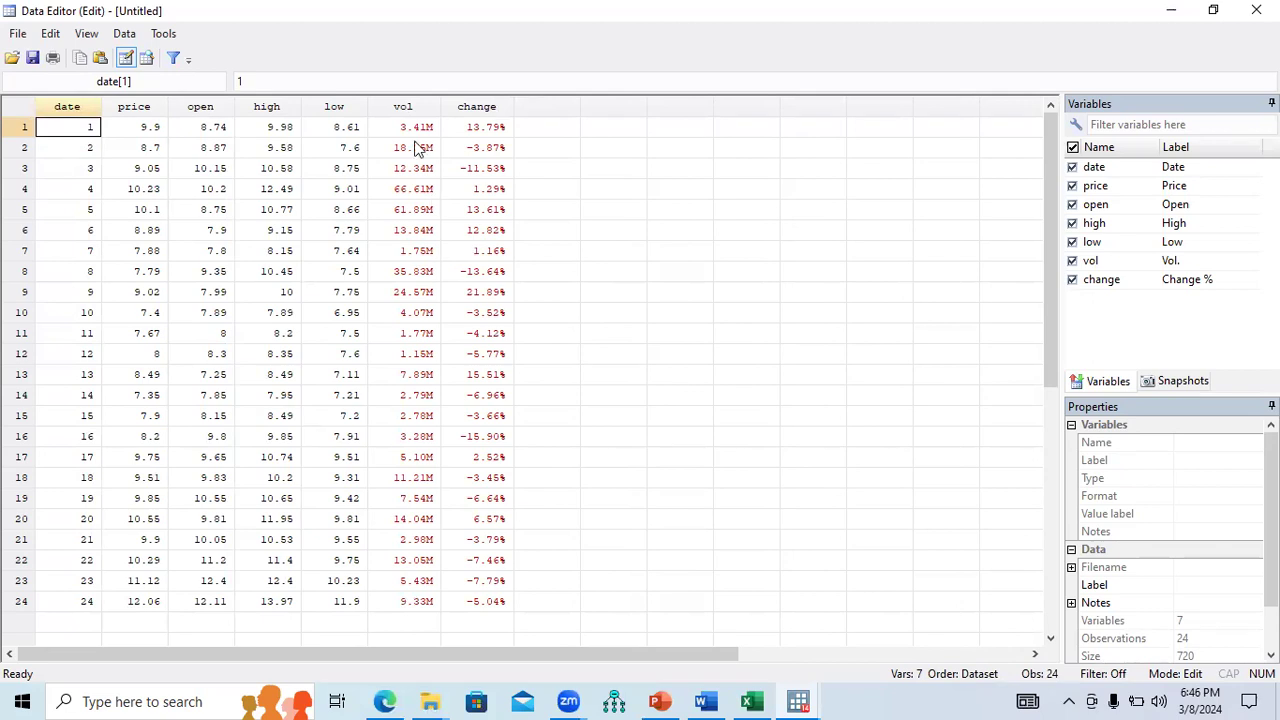
Examine the vol and change columns and their variable properties in the Data Editor.
left_click(408, 110)
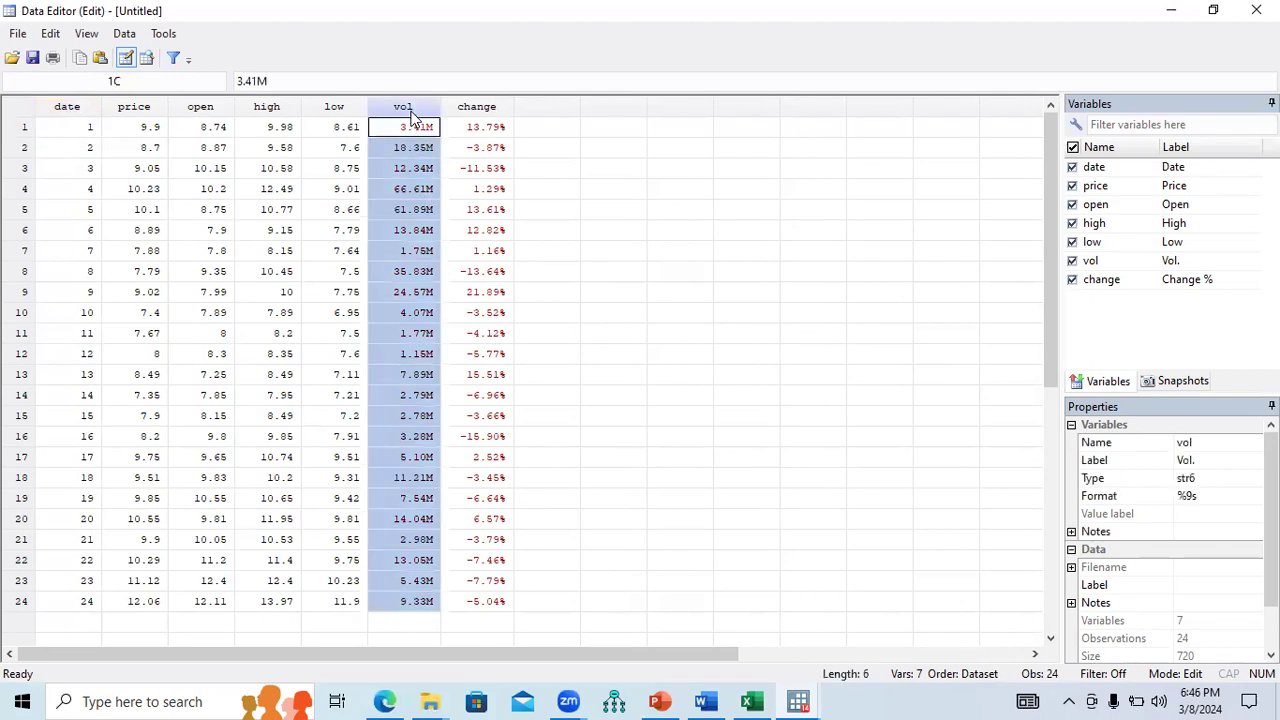
left_click(470, 110)
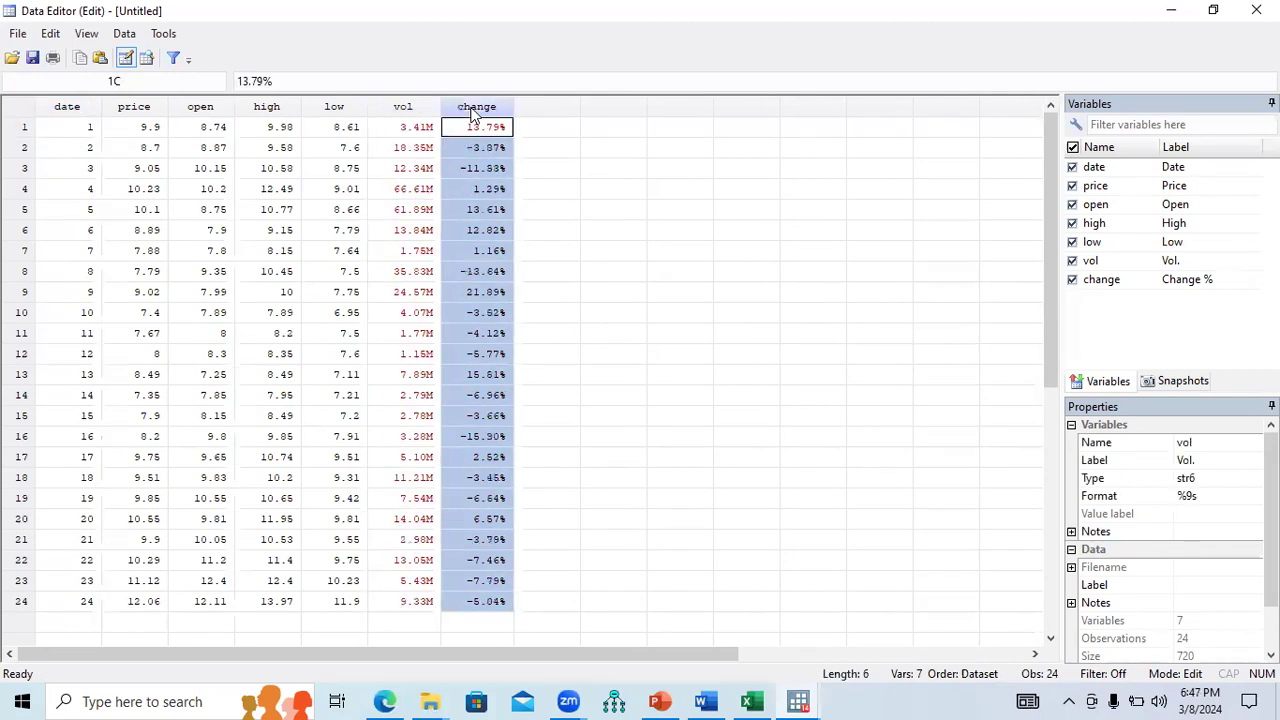
left_click(412, 110)
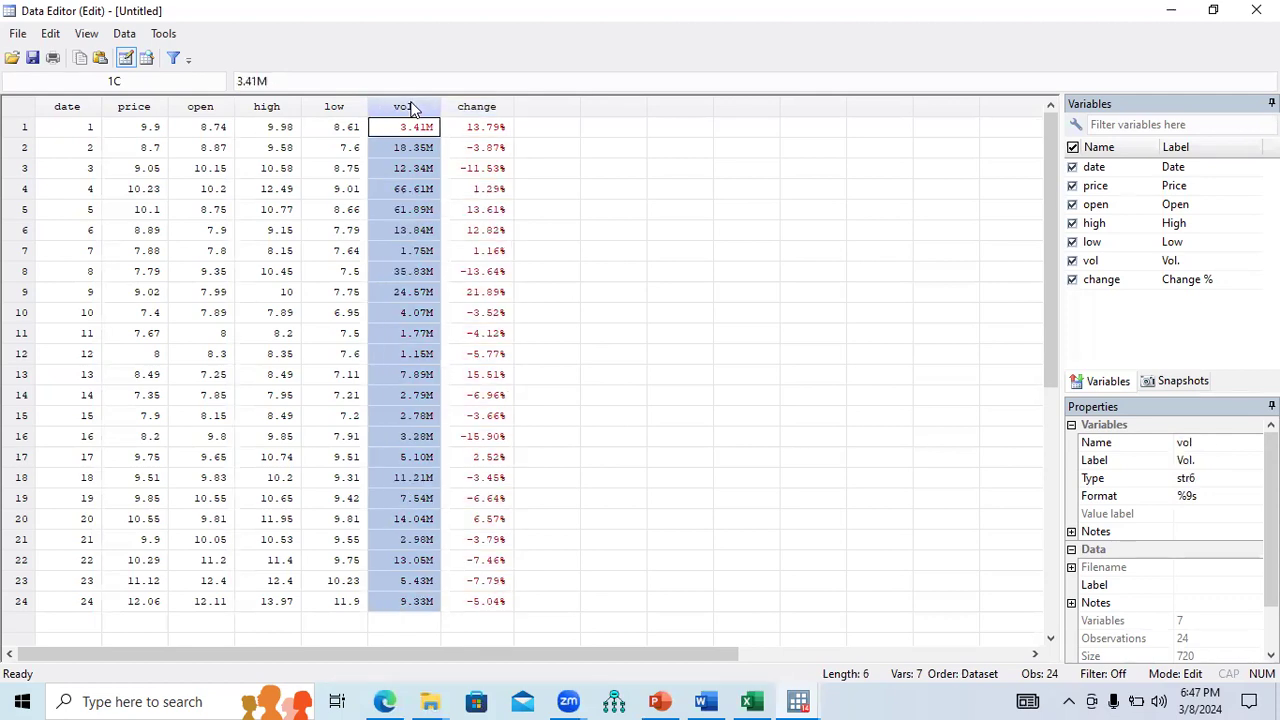
left_click(478, 112)
left_click(433, 110)
left_click(474, 112)
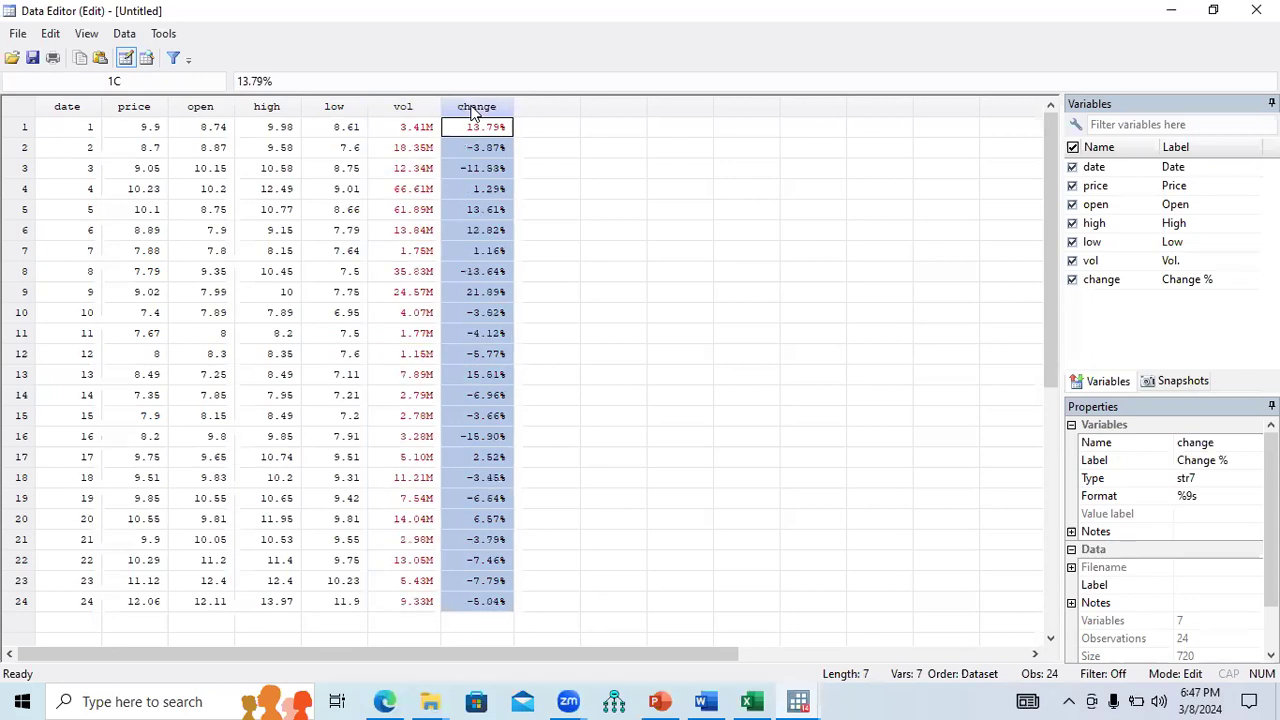
left_click(410, 112)
left_click(474, 112)
left_click(1158, 260)
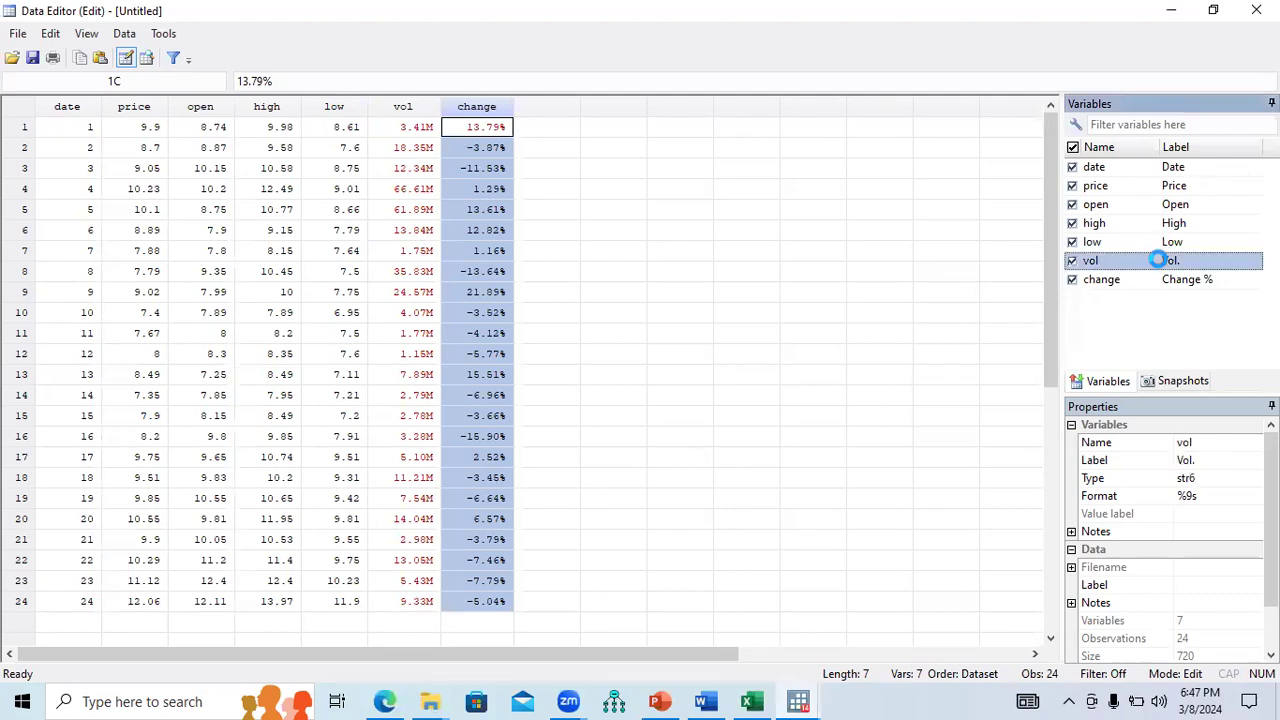
right_click(1158, 260)
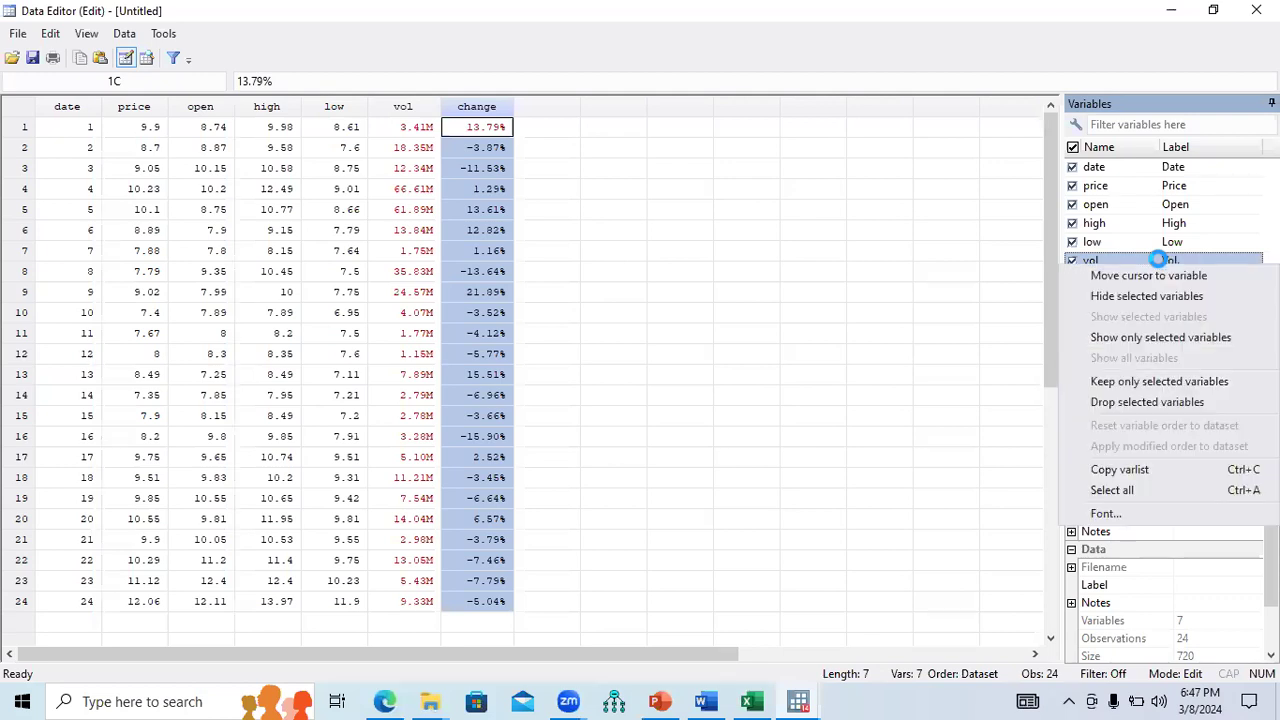
left_click(1012, 292)
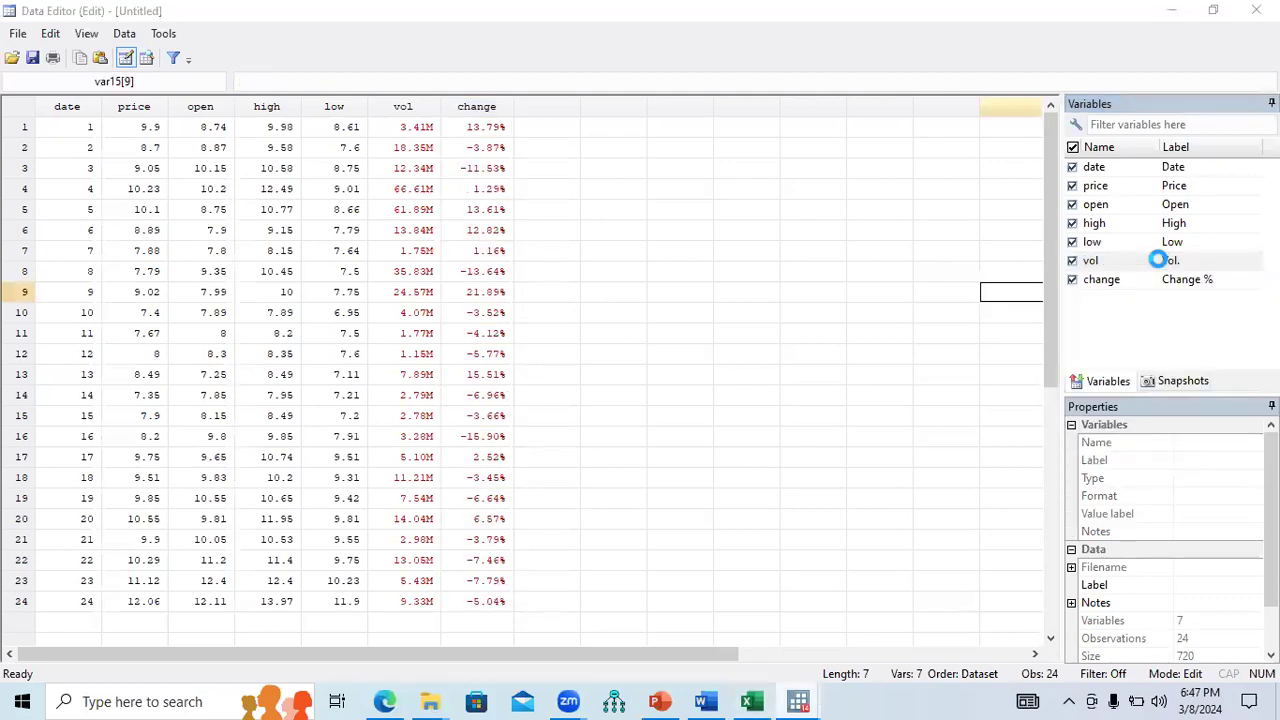
Switch to Stata's main window and drop the variable vol from the dataset.
key("alt+Tab")
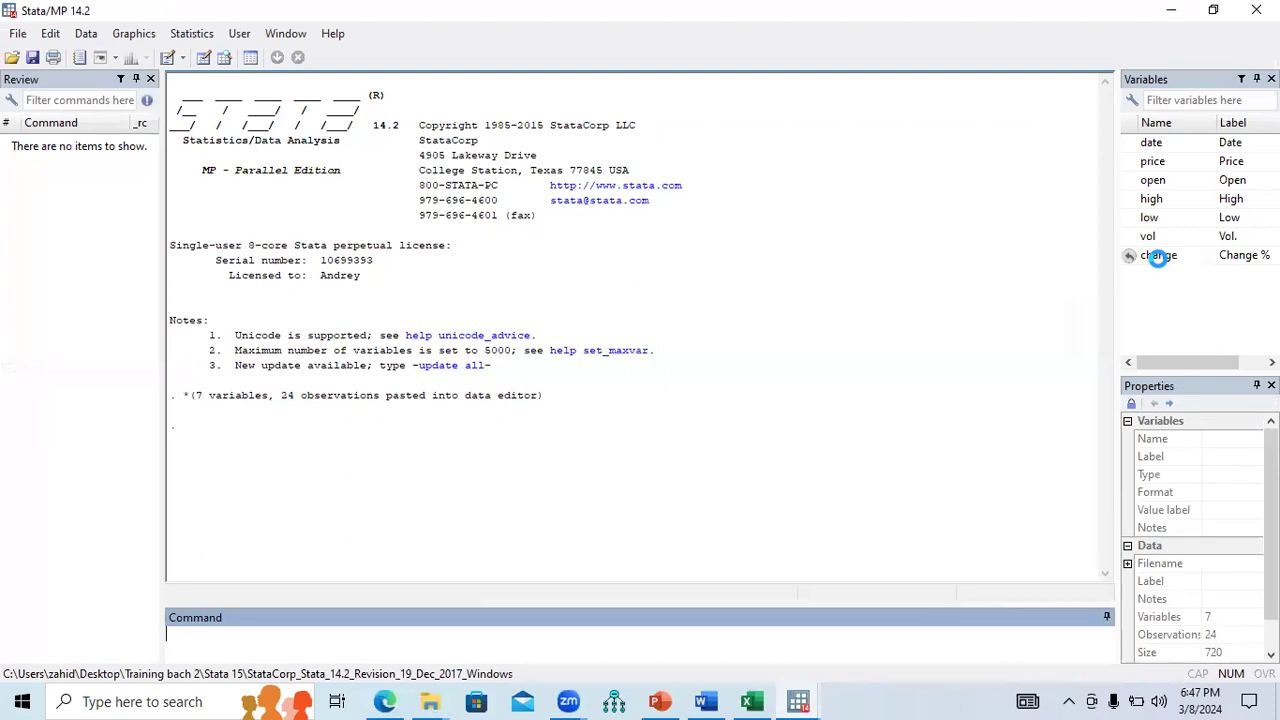
left_click(1148, 240)
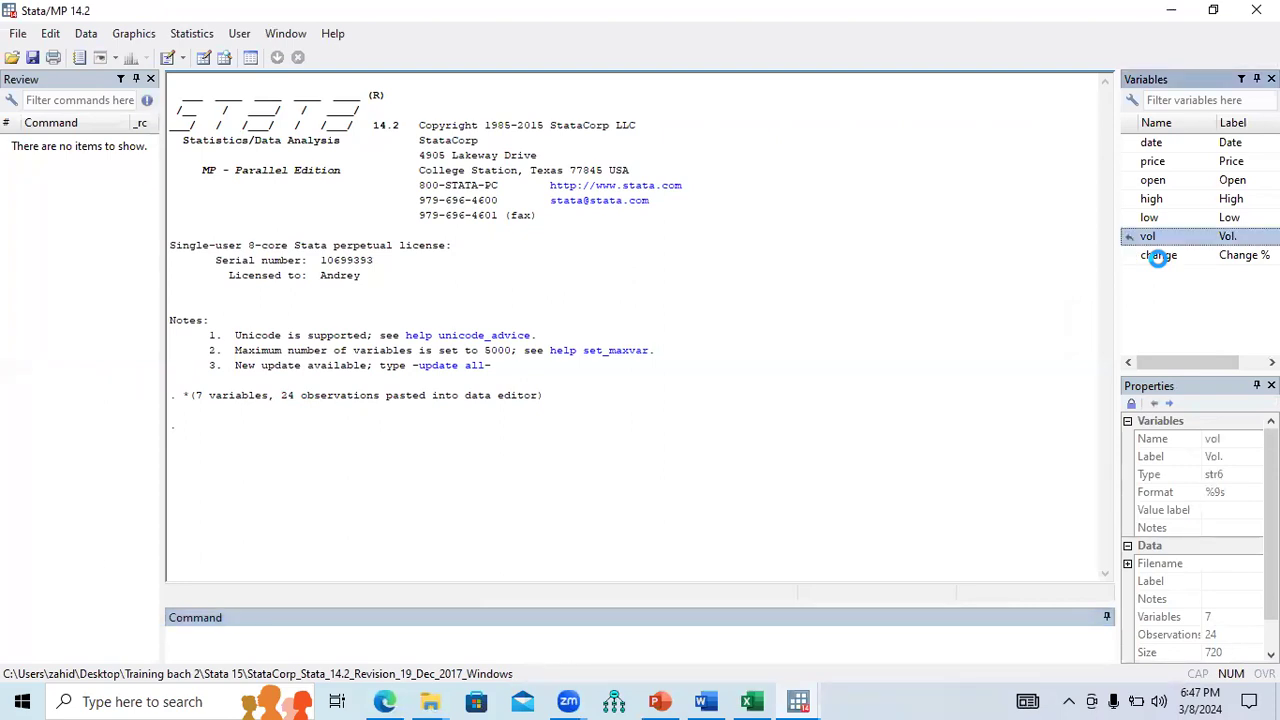
right_click(1158, 256)
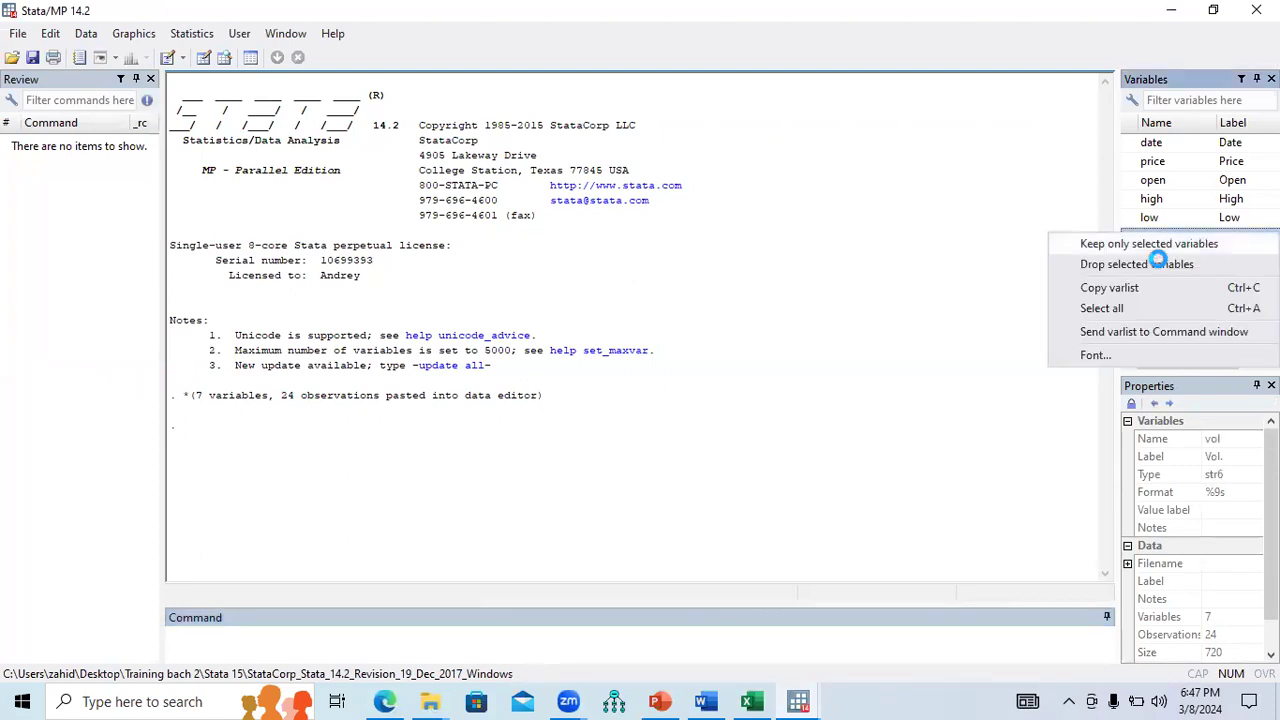
left_click(1158, 263)
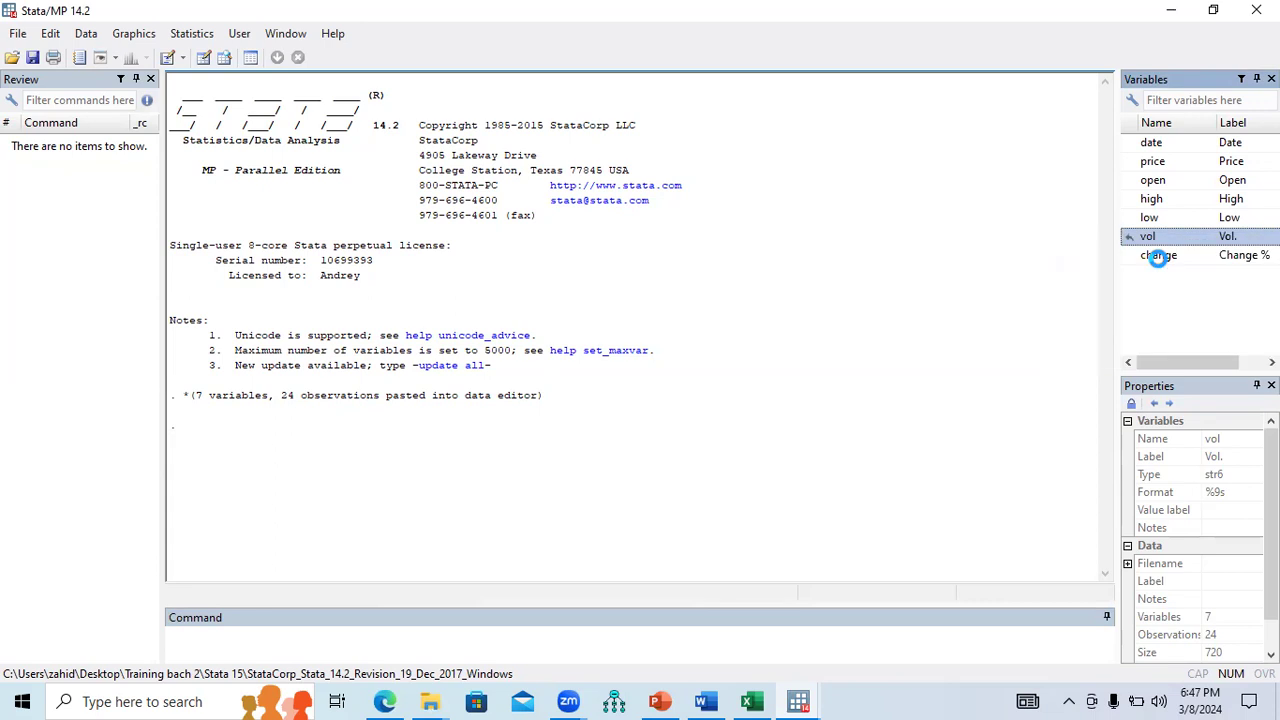
left_click(697, 366)
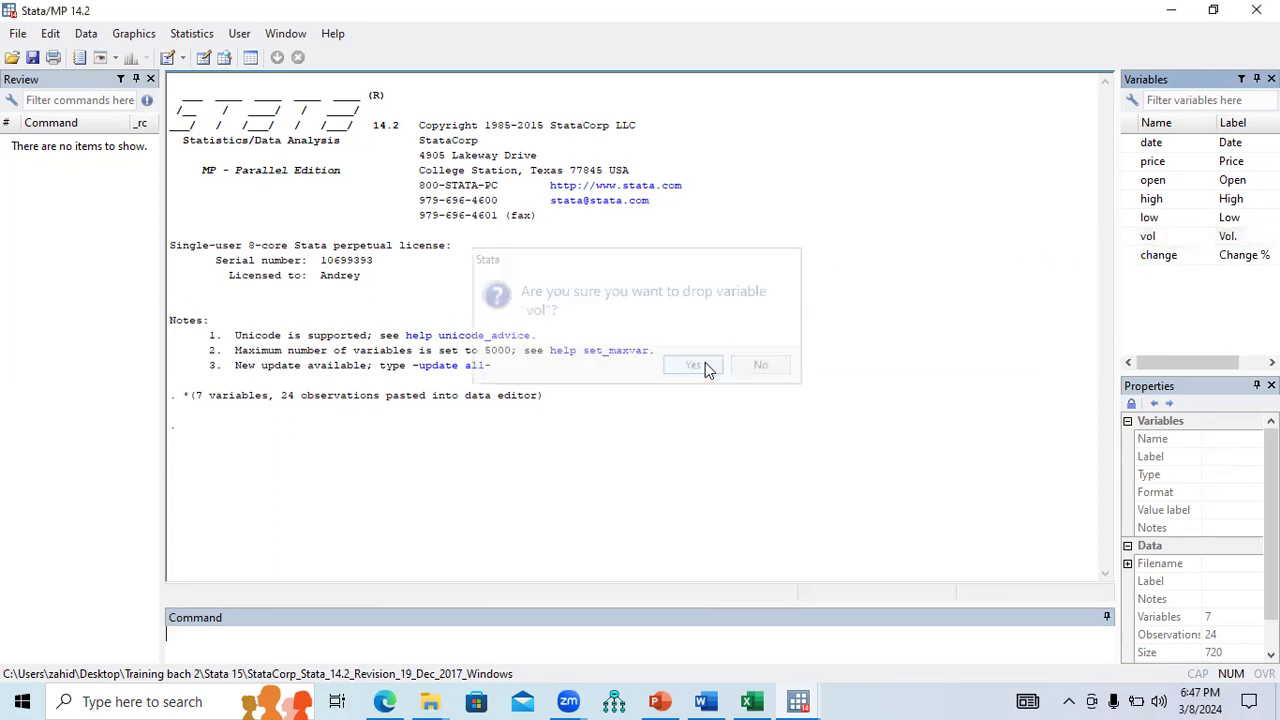
Drop the variable change from the dataset.
left_click(1157, 244)
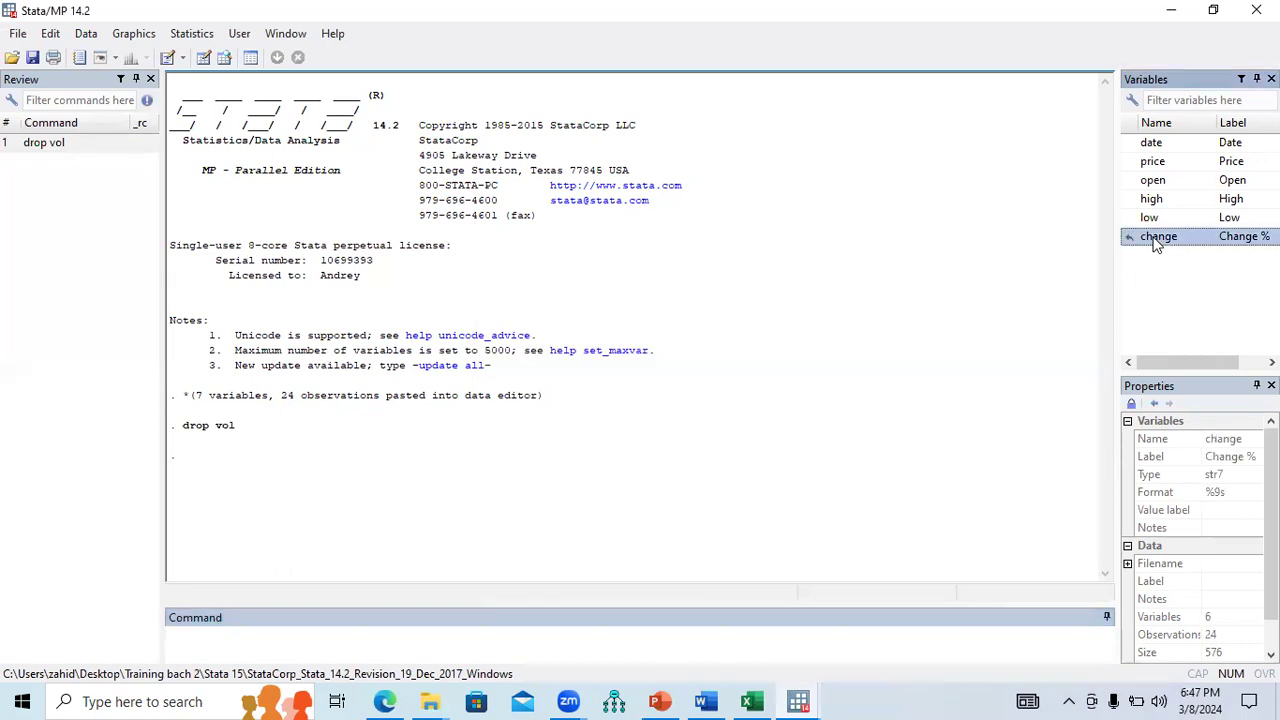
right_click(1157, 244)
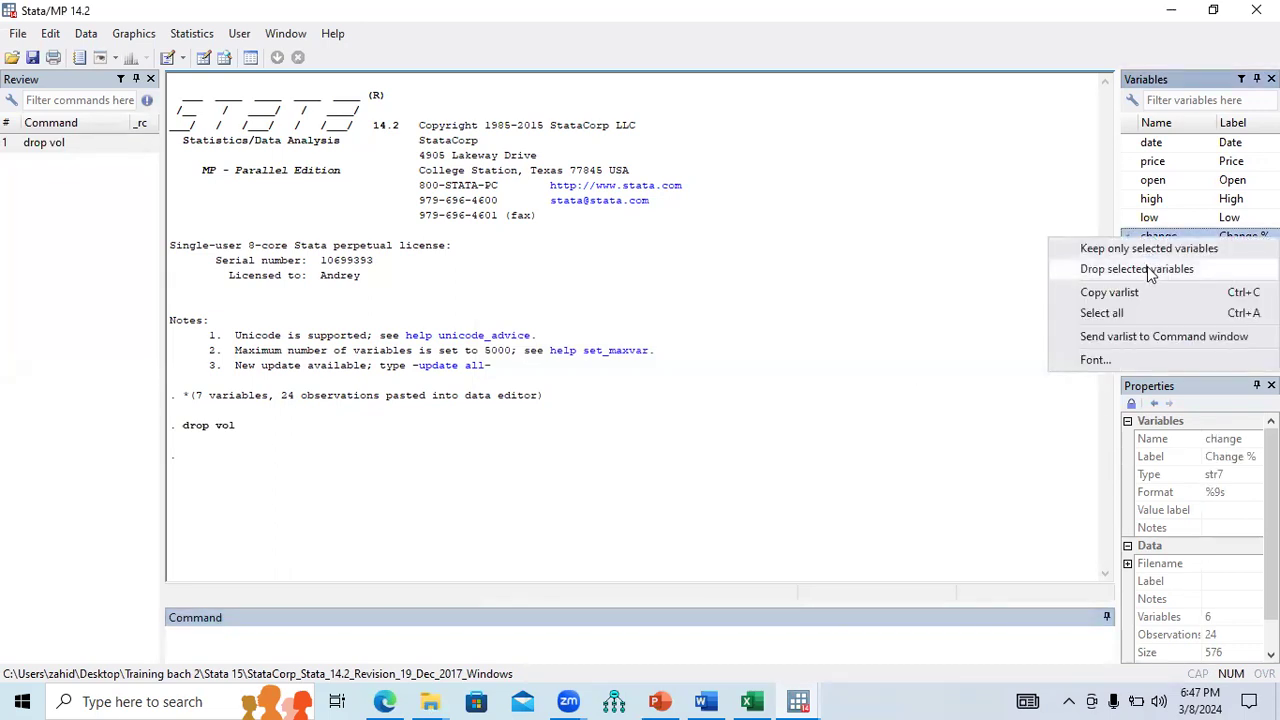
left_click(1153, 270)
left_click(694, 370)
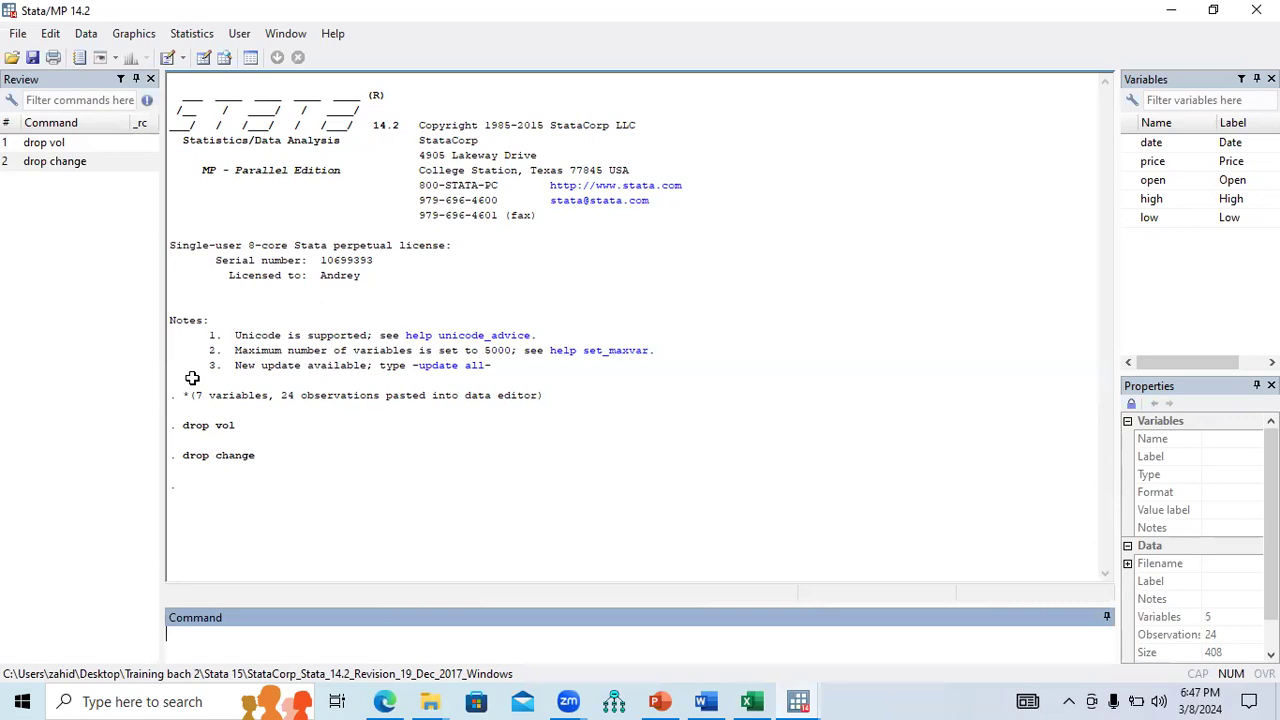
Switch to the PAKS Historical Data workbook in Excel and apply the General number format to the selected table A1:G25.
key("alt+Tab")
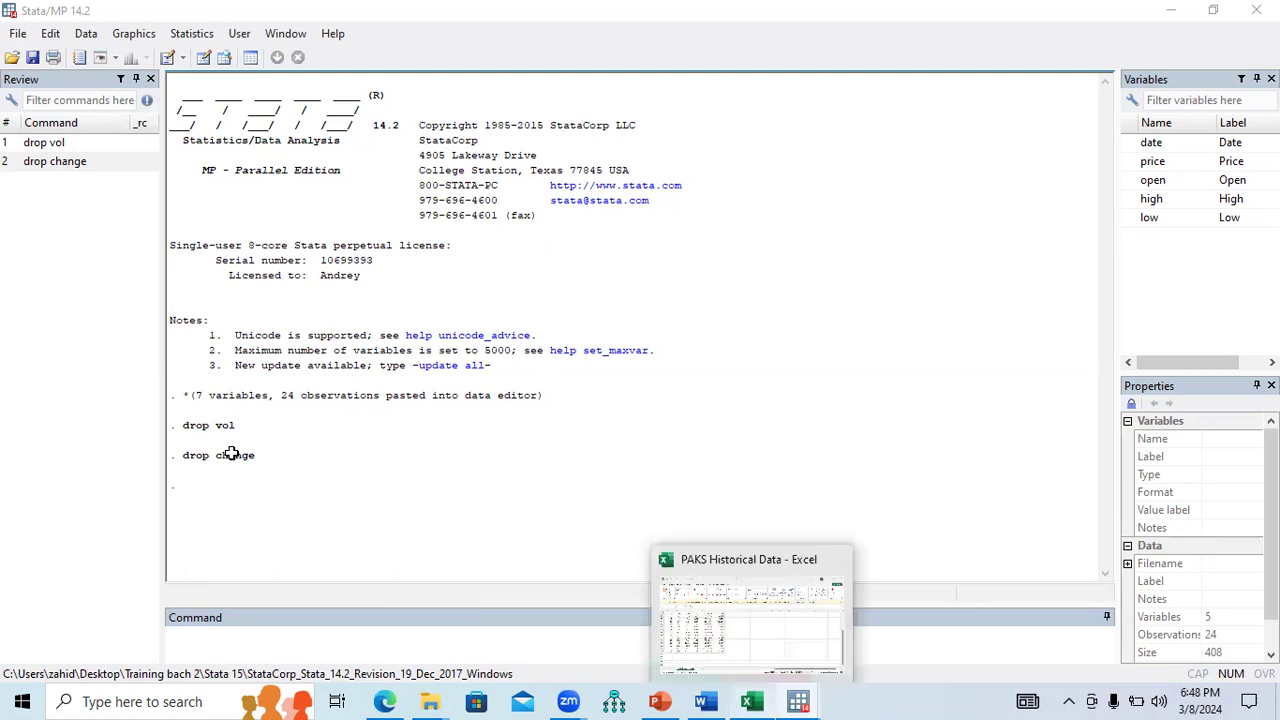
left_click(752, 702)
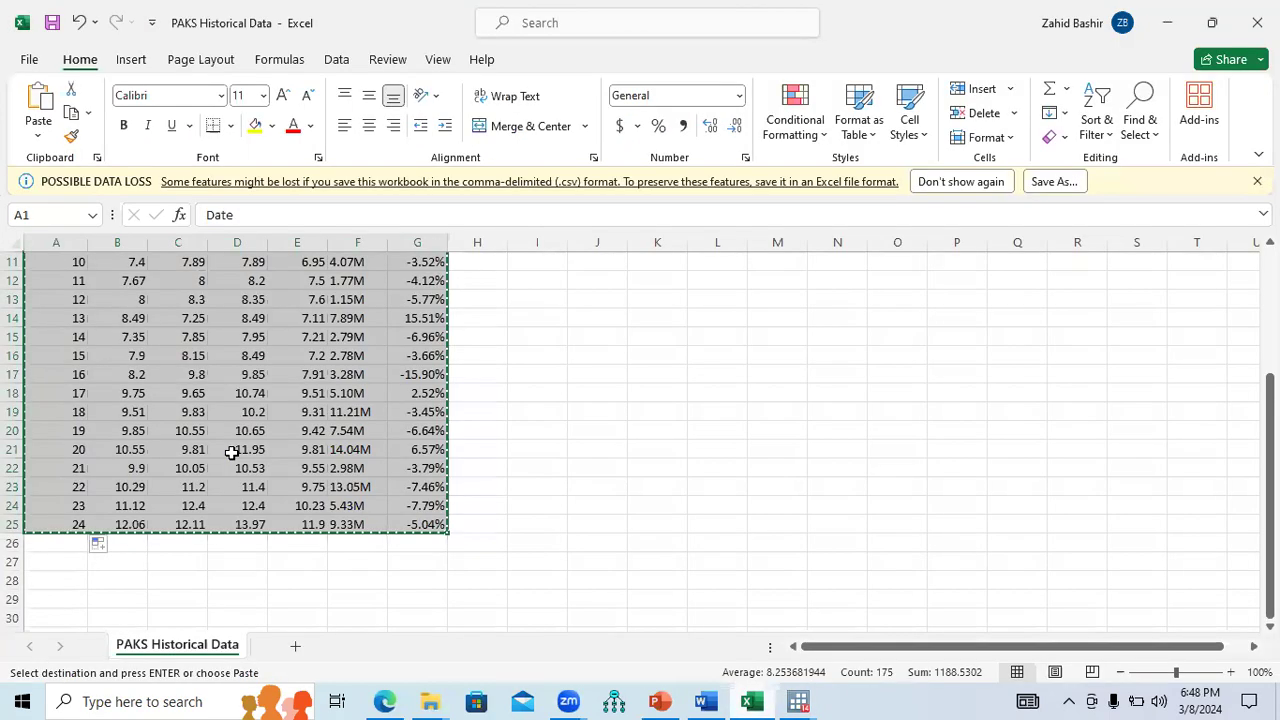
scroll(231, 453, "up", 4)
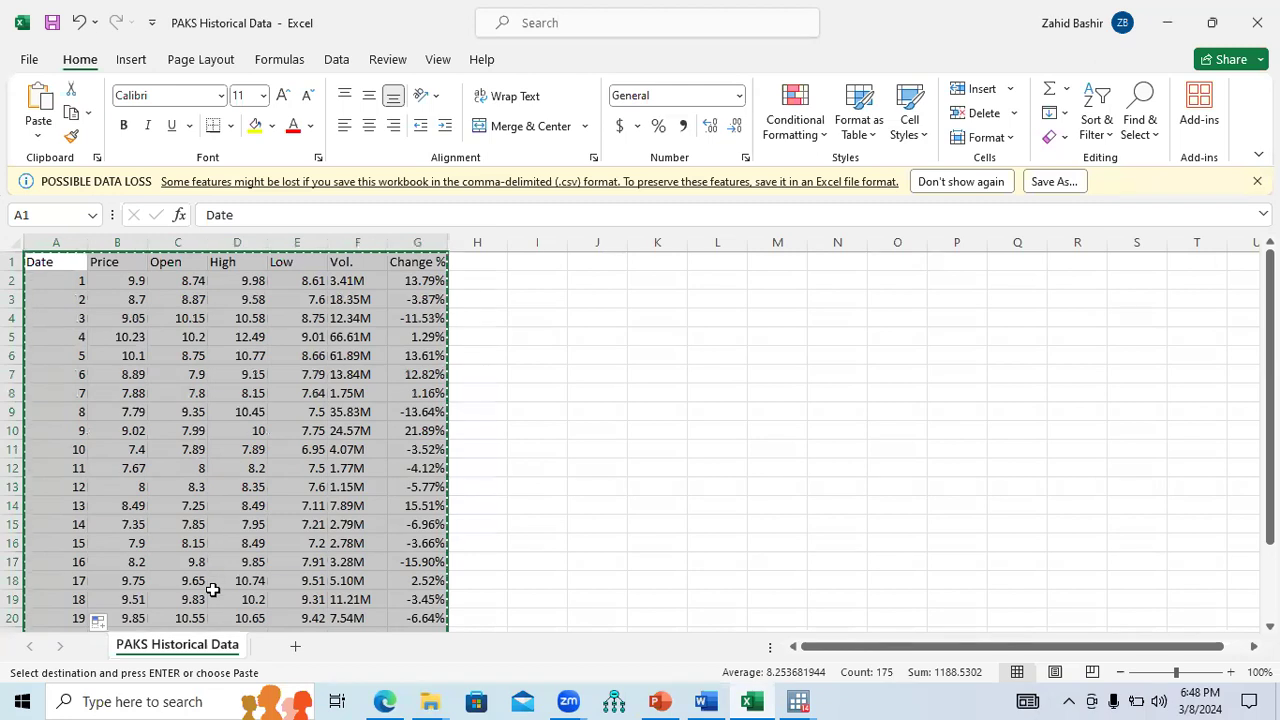
key("ctrl+n")
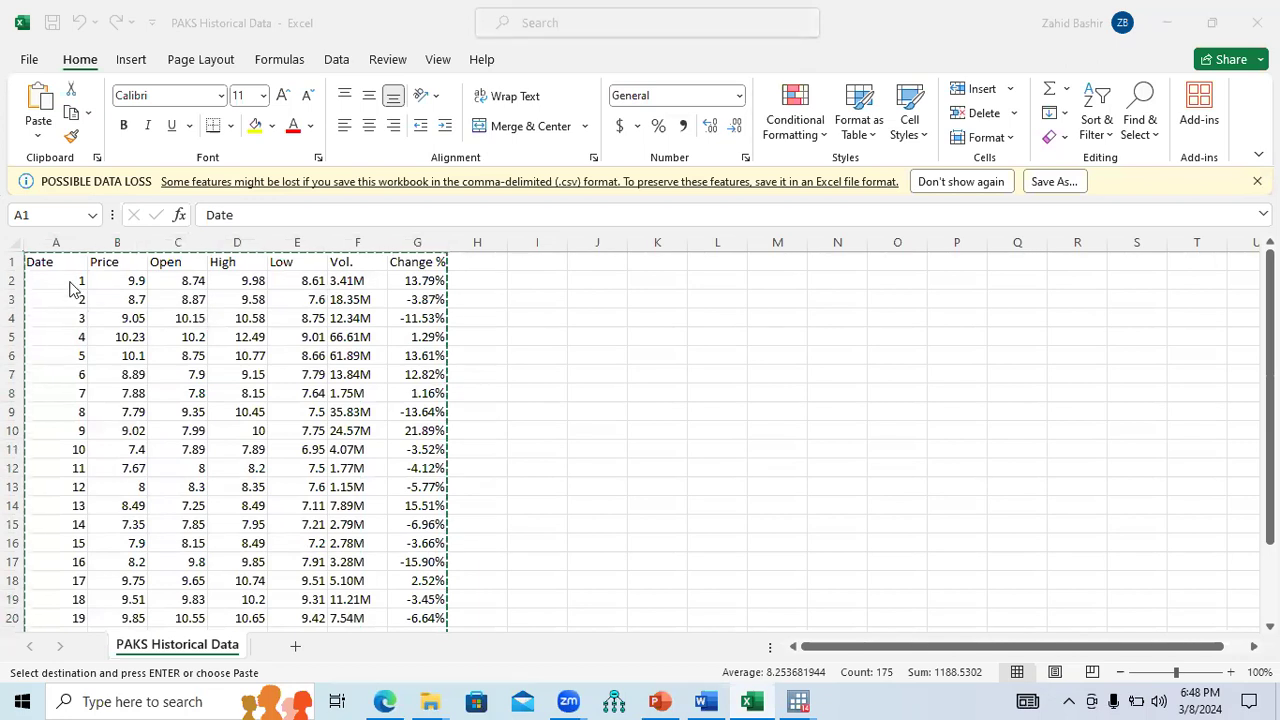
key("ctrl+v")
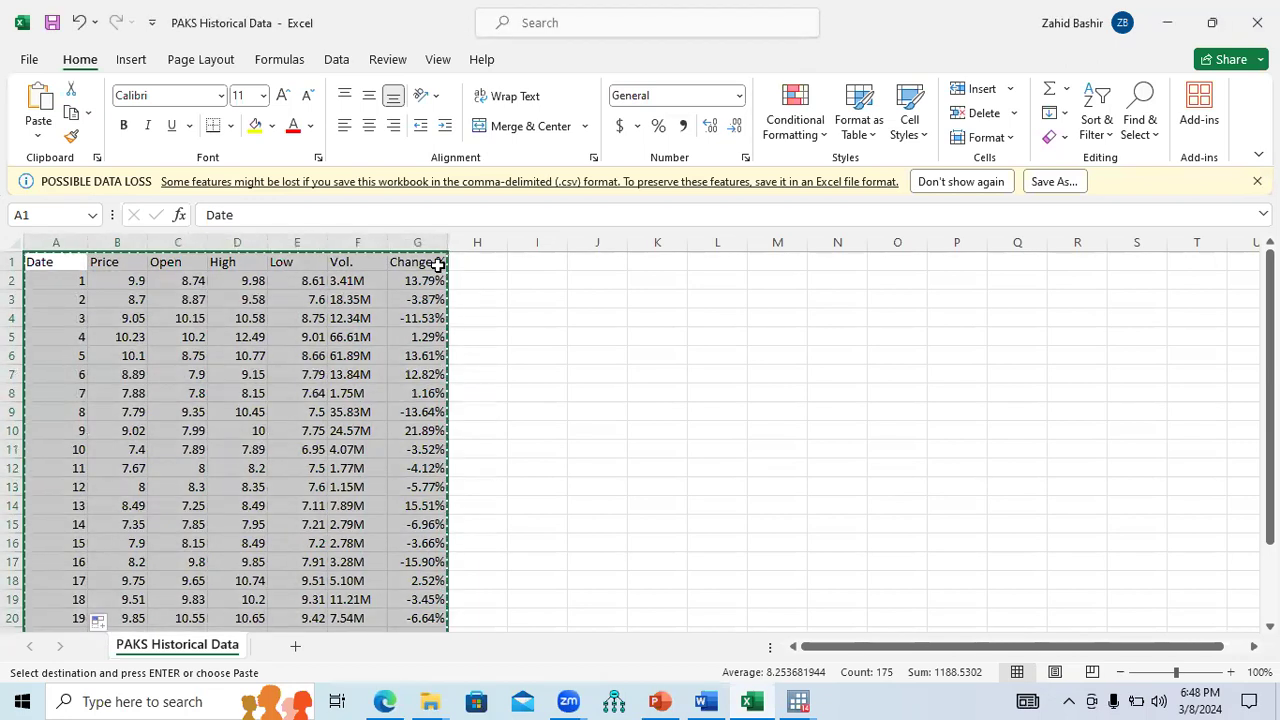
left_click(741, 101)
left_click(741, 101)
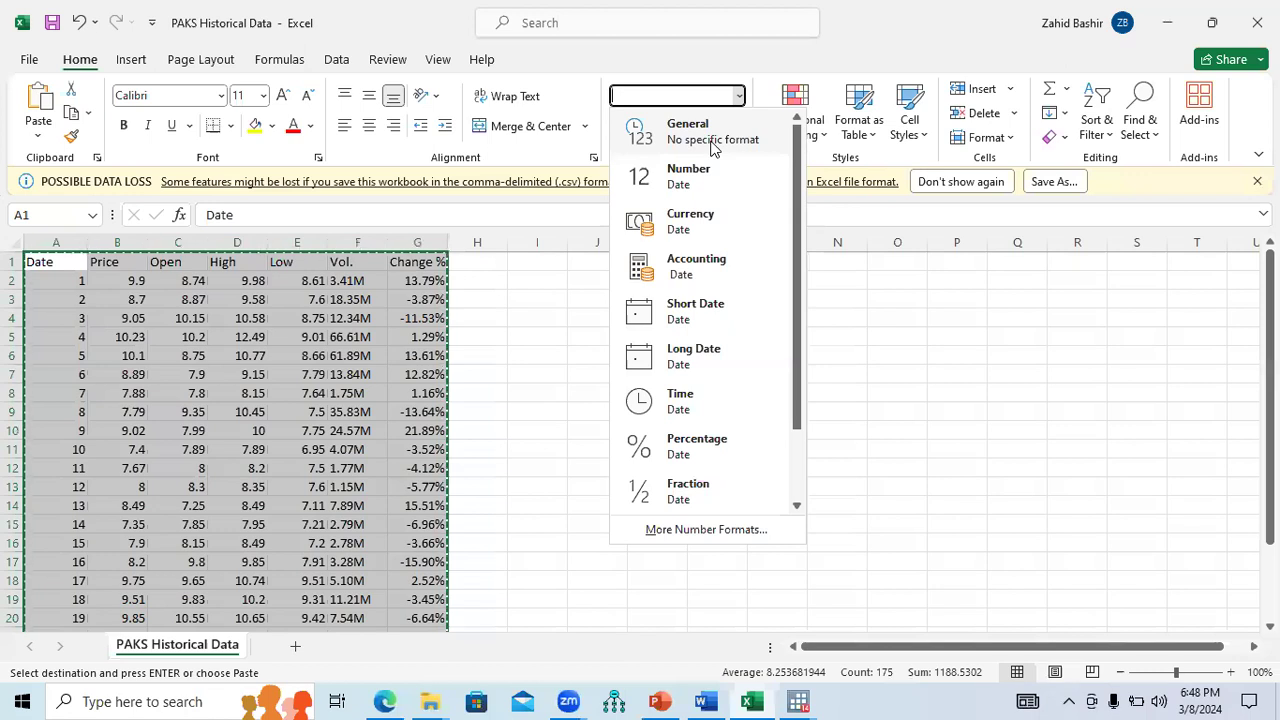
left_click(712, 140)
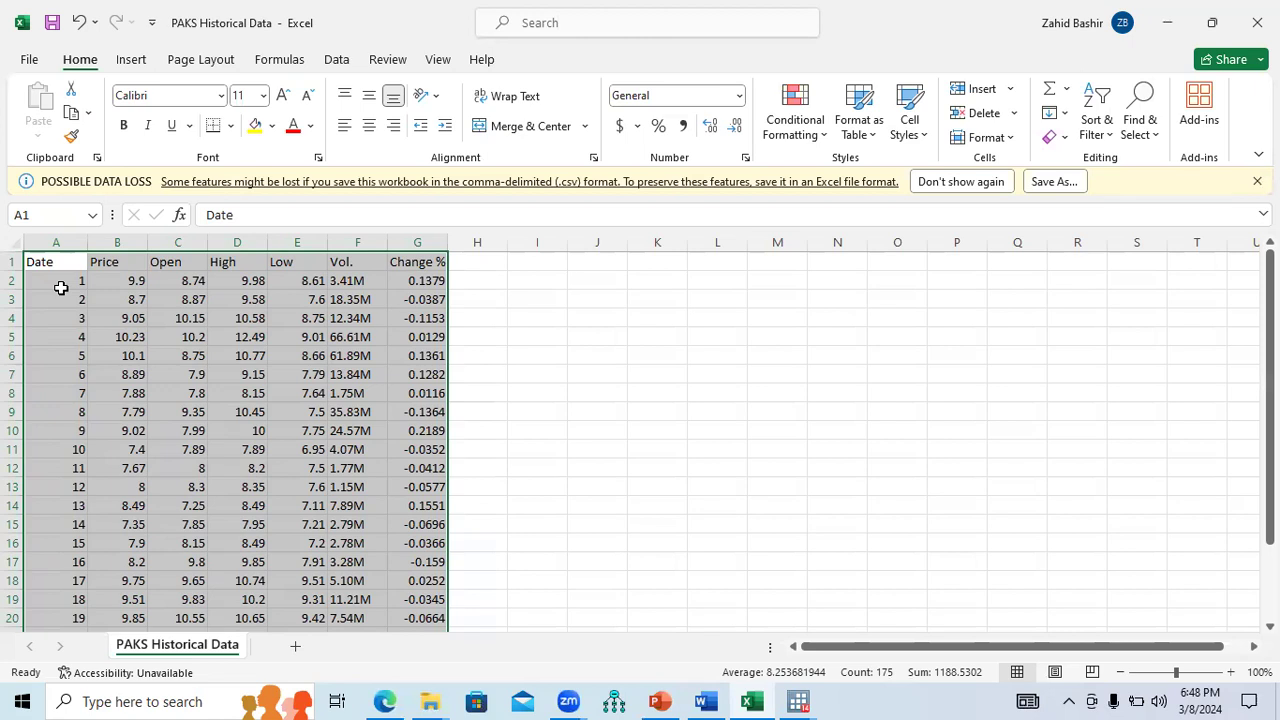
left_click(735, 94)
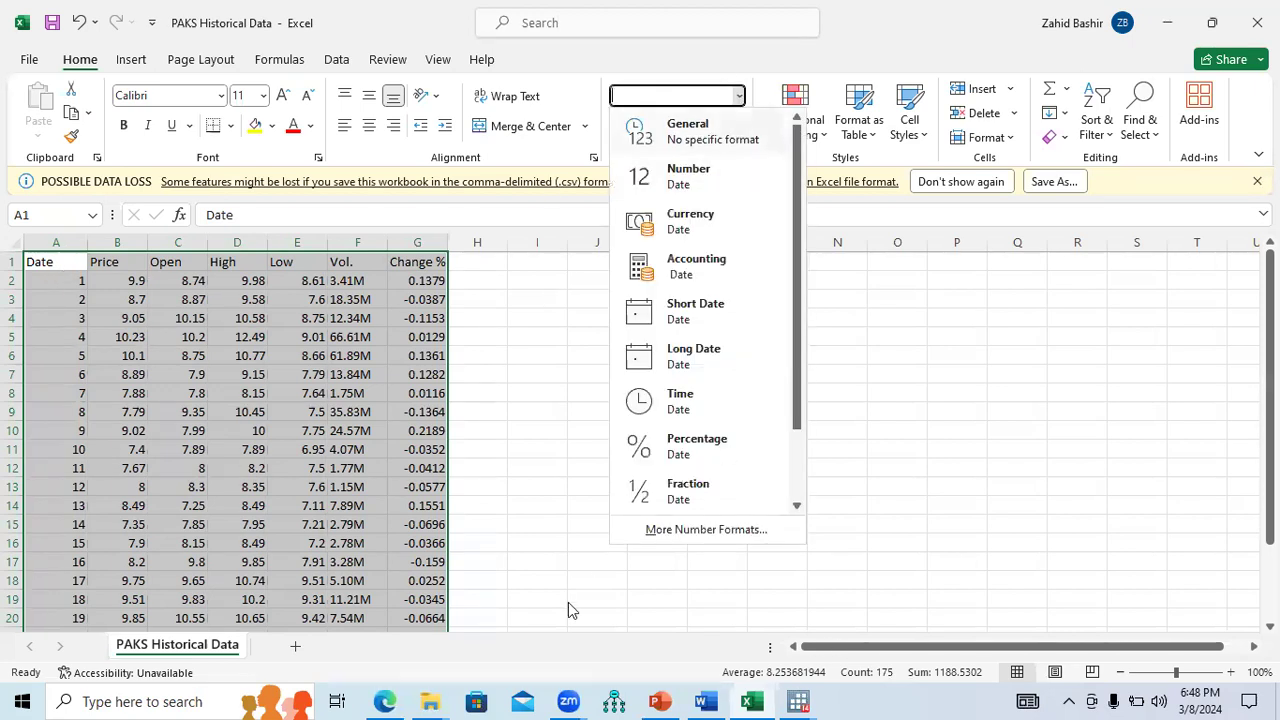
key("Escape")
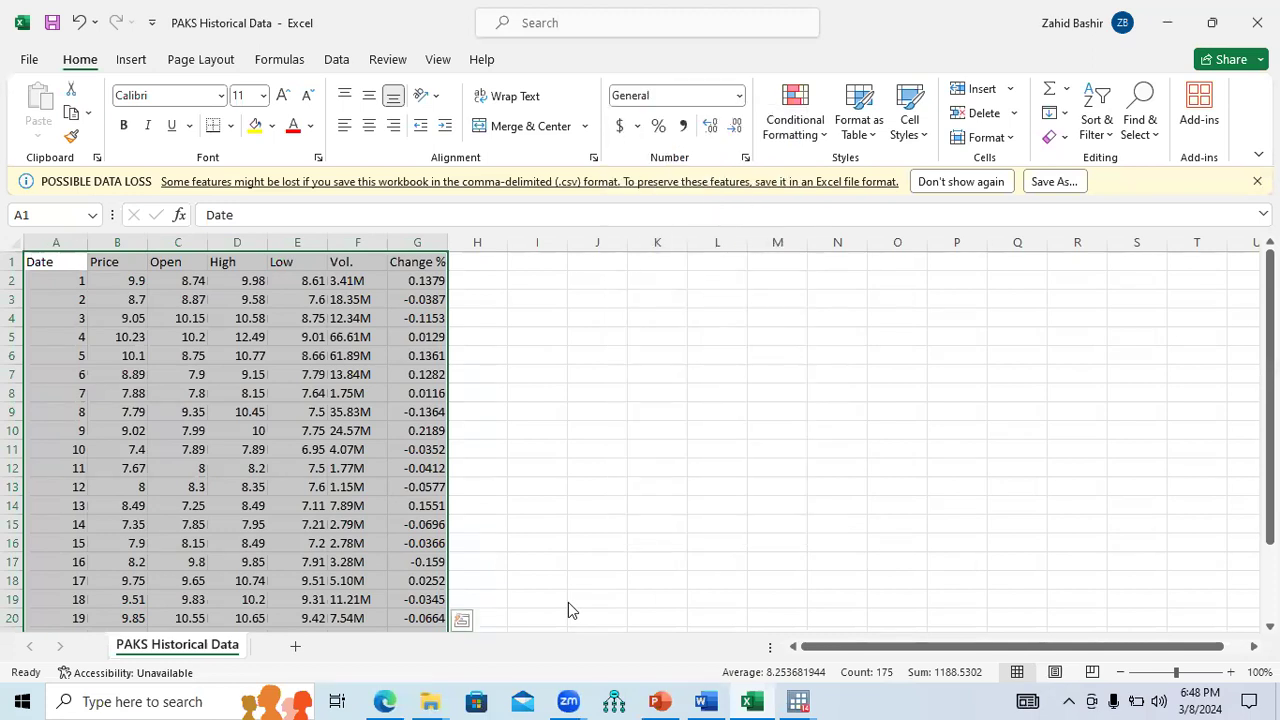
Switch to Stata's Data Editor, review the remaining share price columns, and return to Stata's main window.
left_click(798, 702)
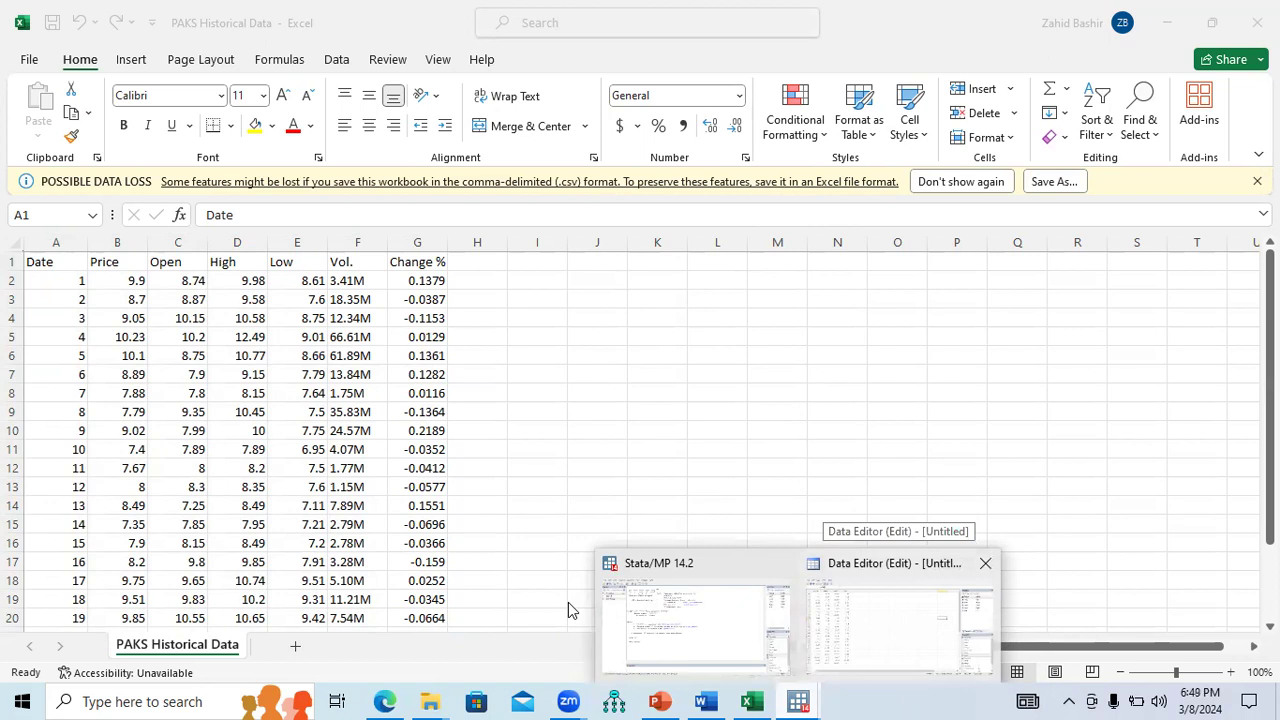
left_click(898, 620)
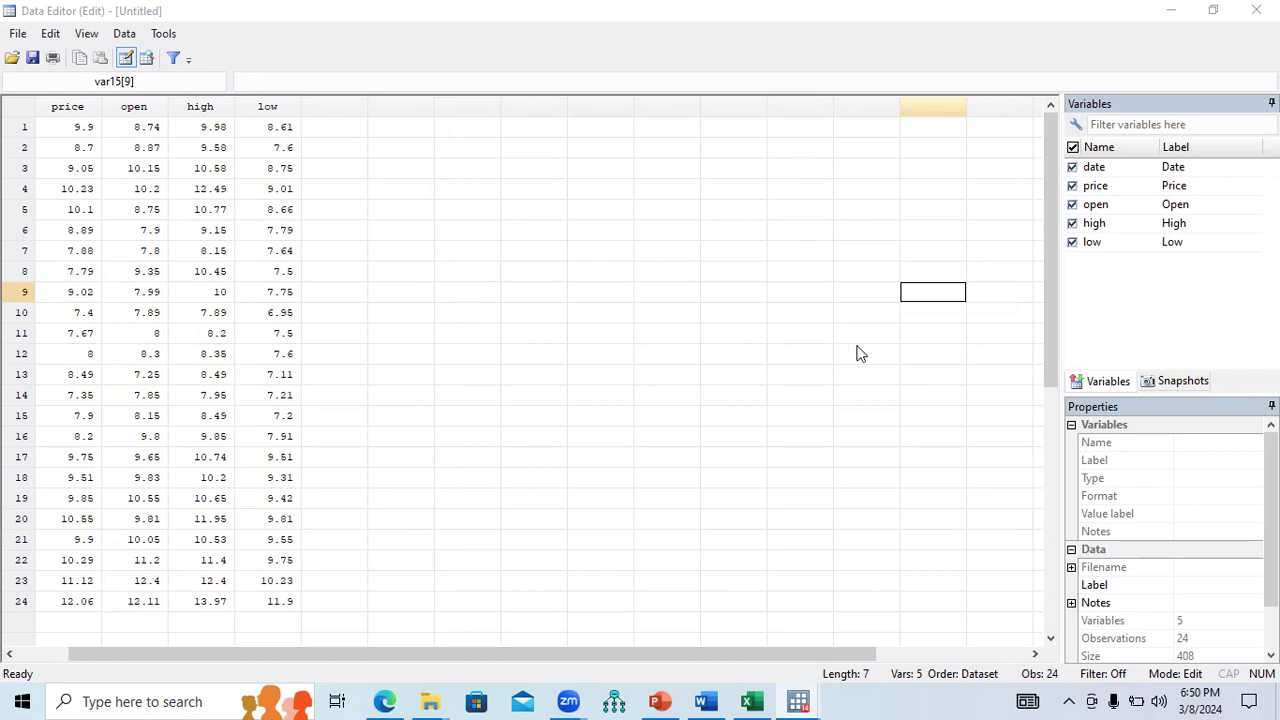
left_click_drag(1052, 376, 1049, 336)
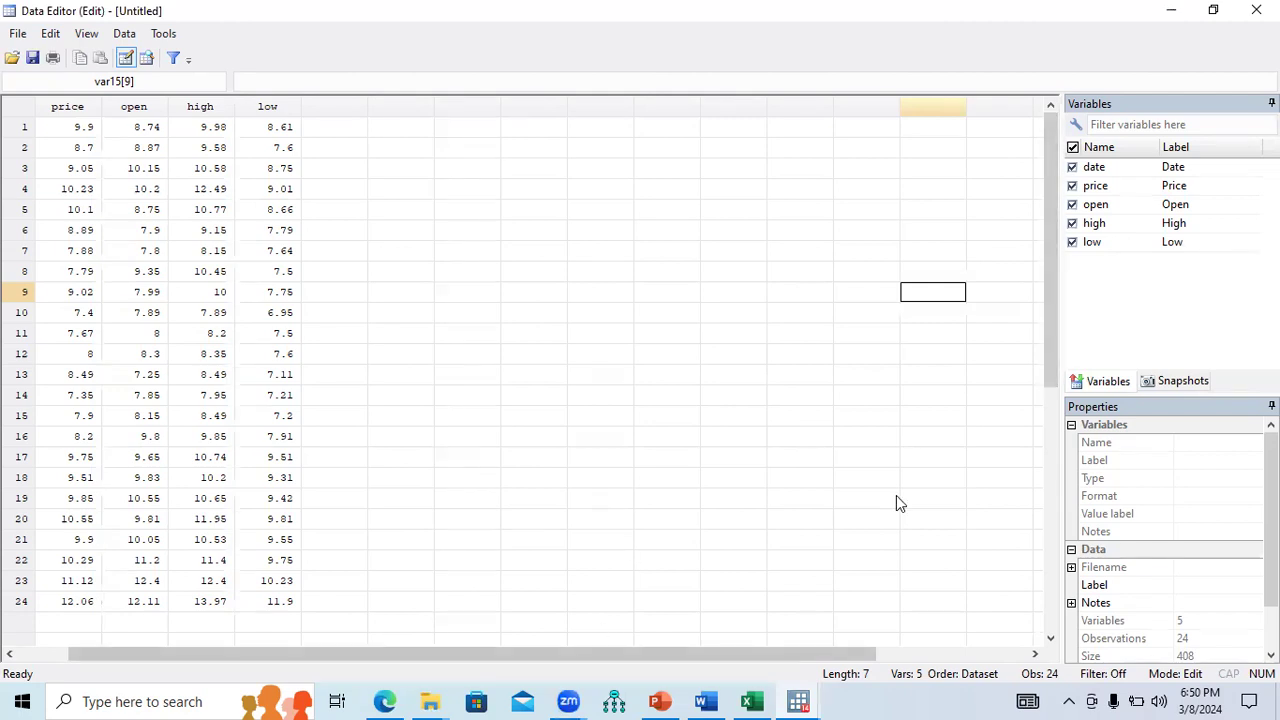
left_click(703, 638)
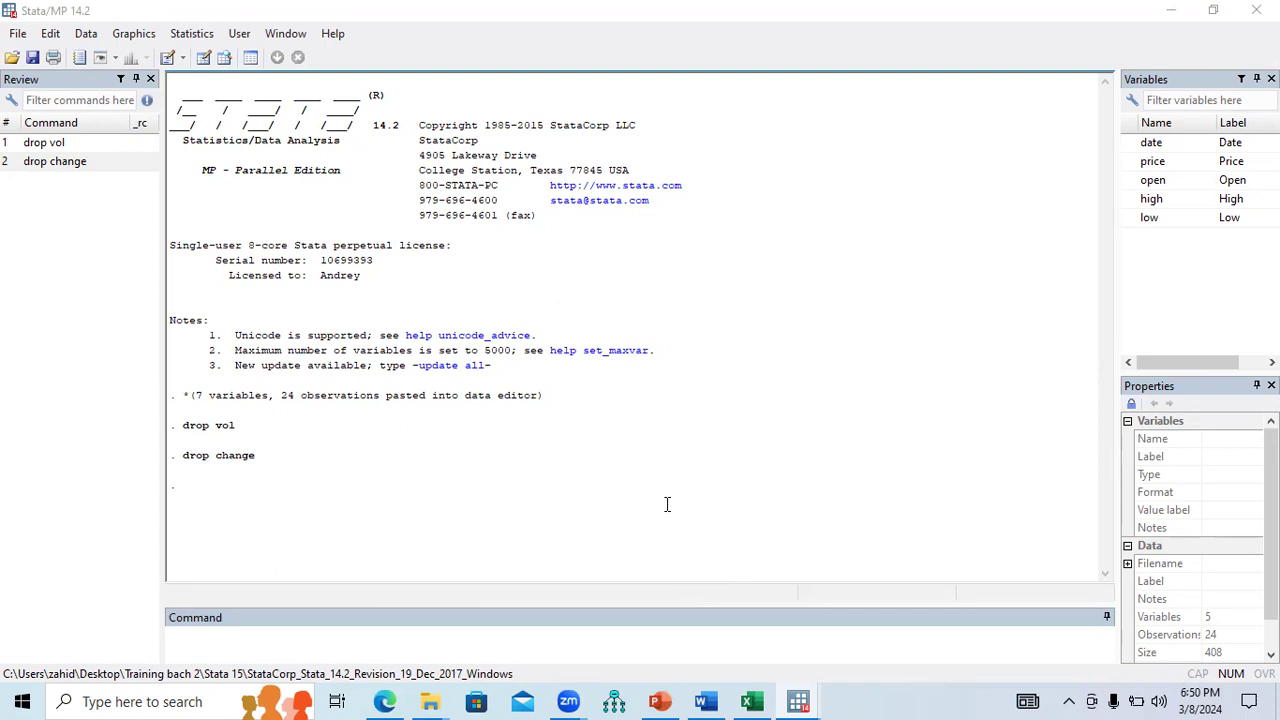
Switch to PowerPoint, present slide 12 with the laser pointer to review the range plot commands, and end the show.
key("alt+Tab")
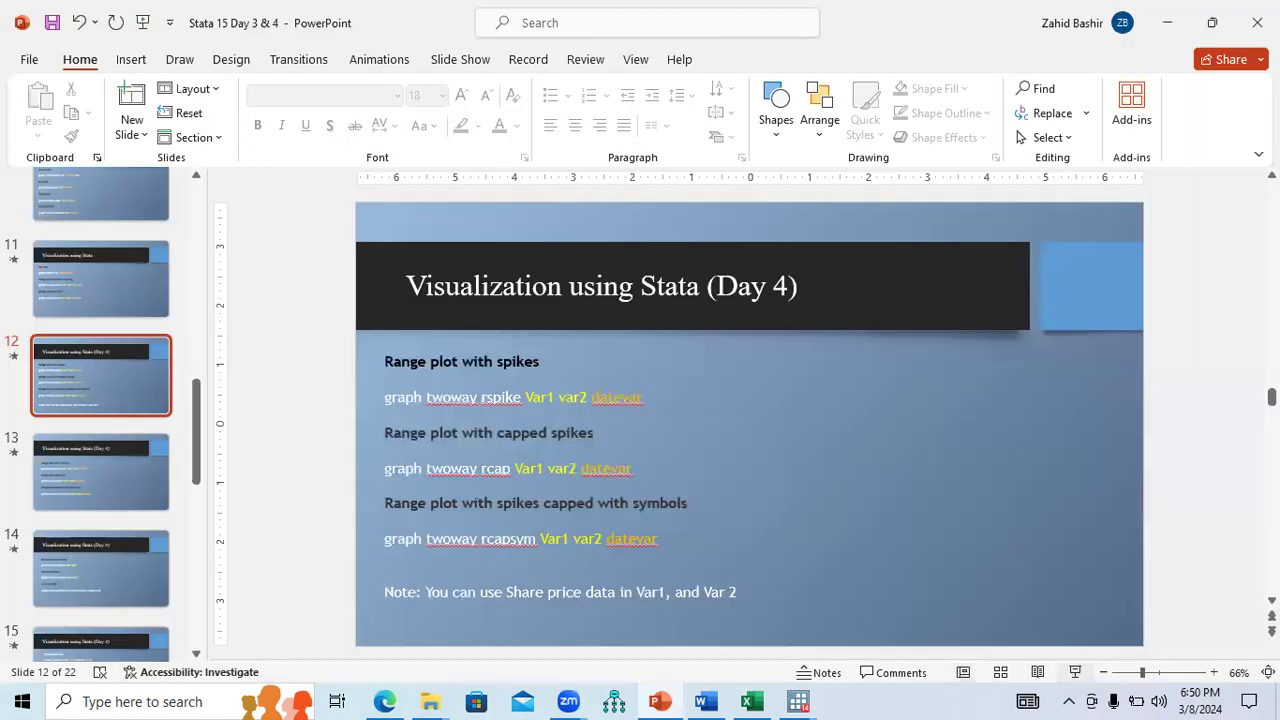
key("shift+F5")
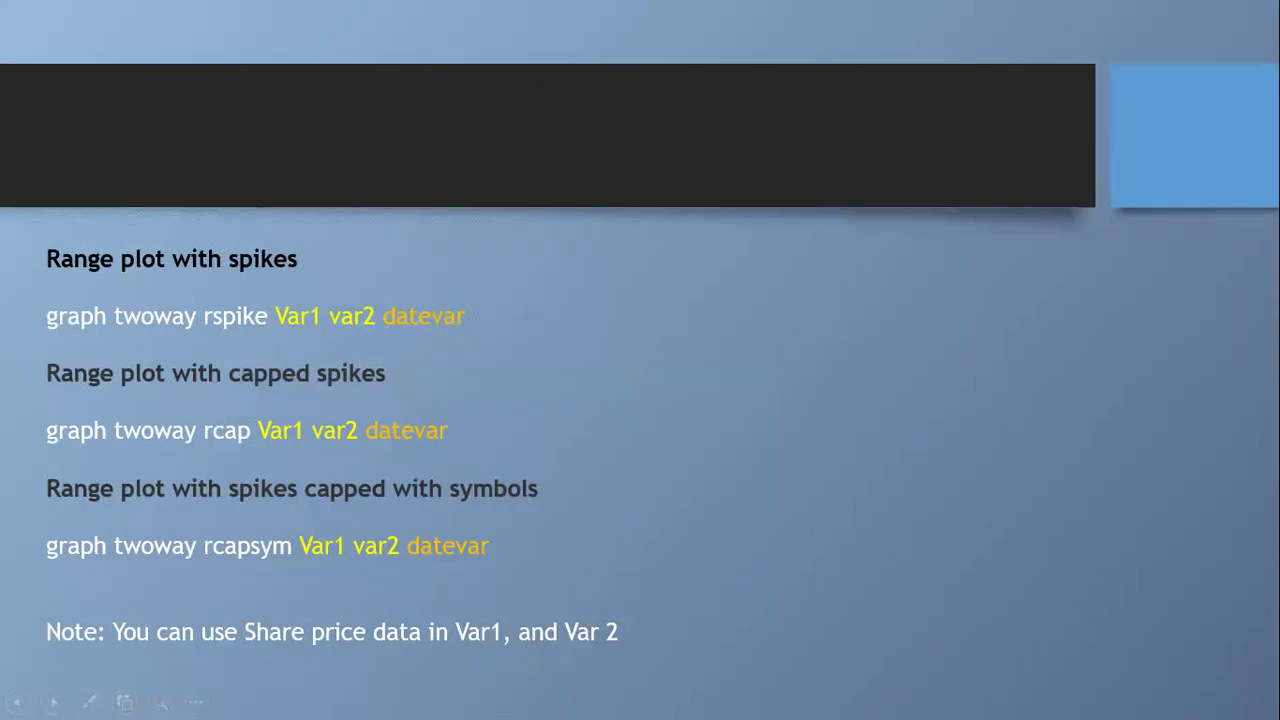
right_click(564, 292)
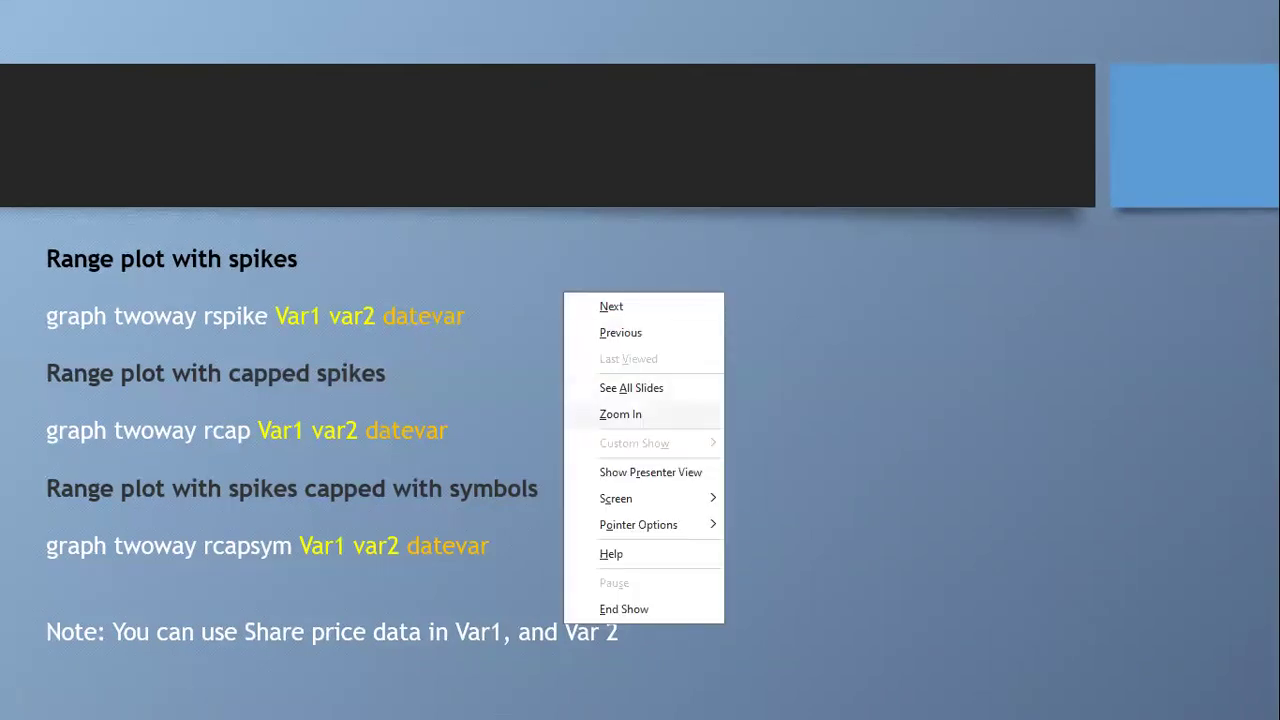
mouse_move(650, 524)
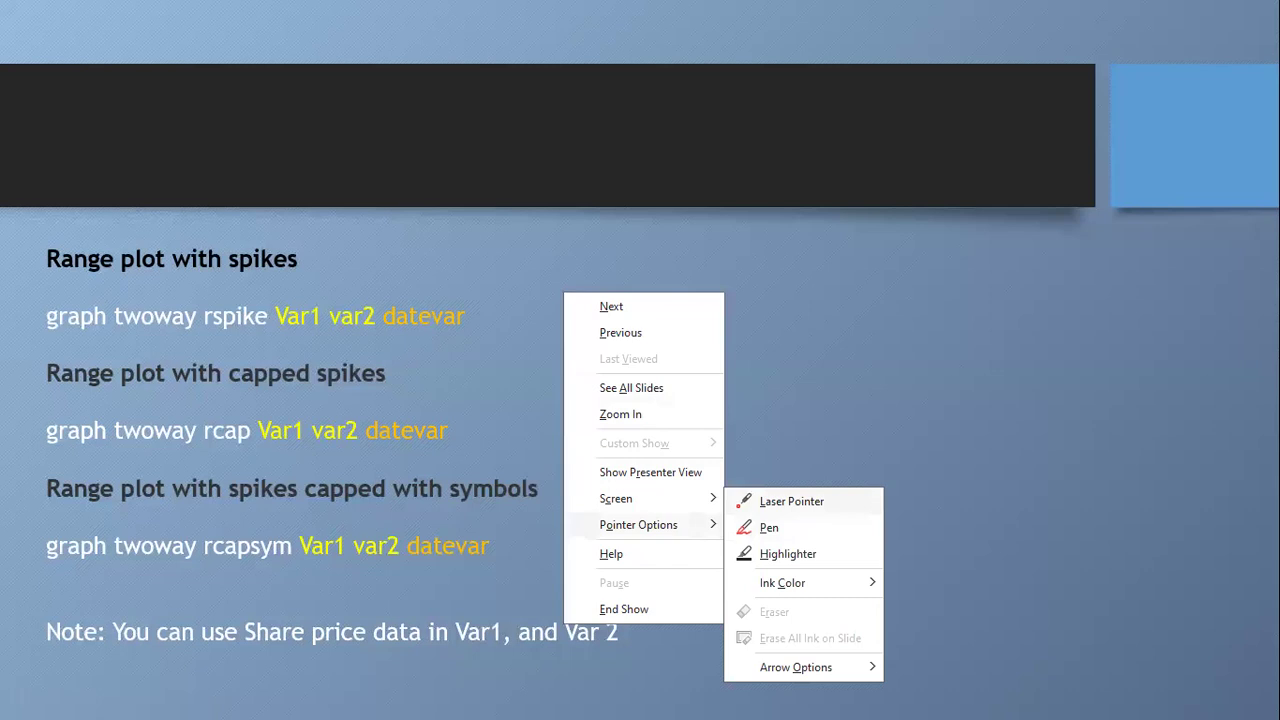
left_click(791, 501)
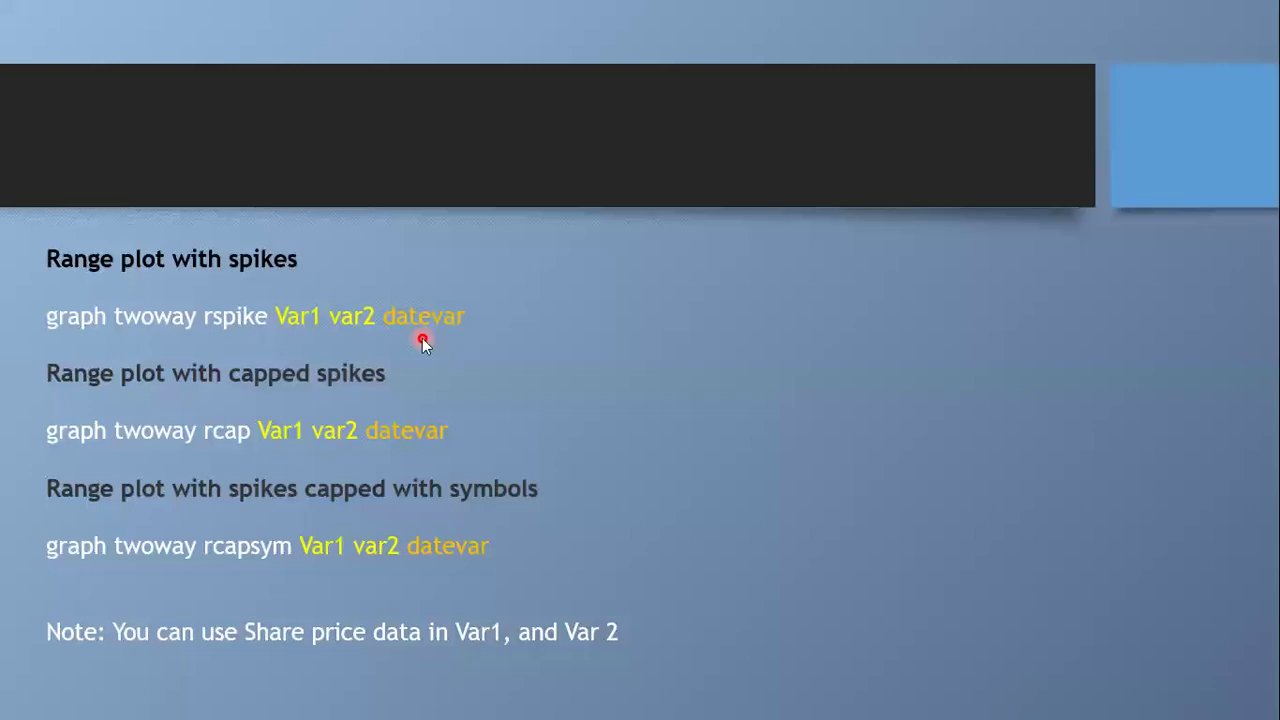
right_click(422, 338)
left_click(489, 651)
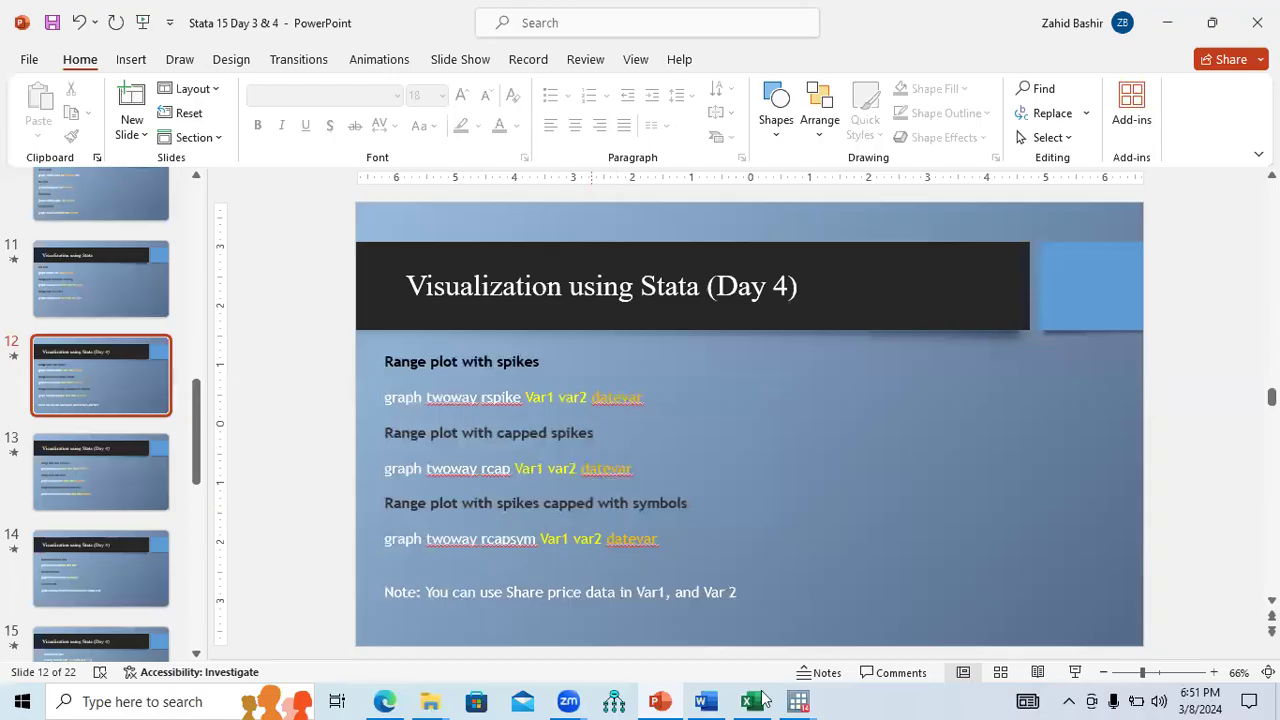
left_click(798, 701)
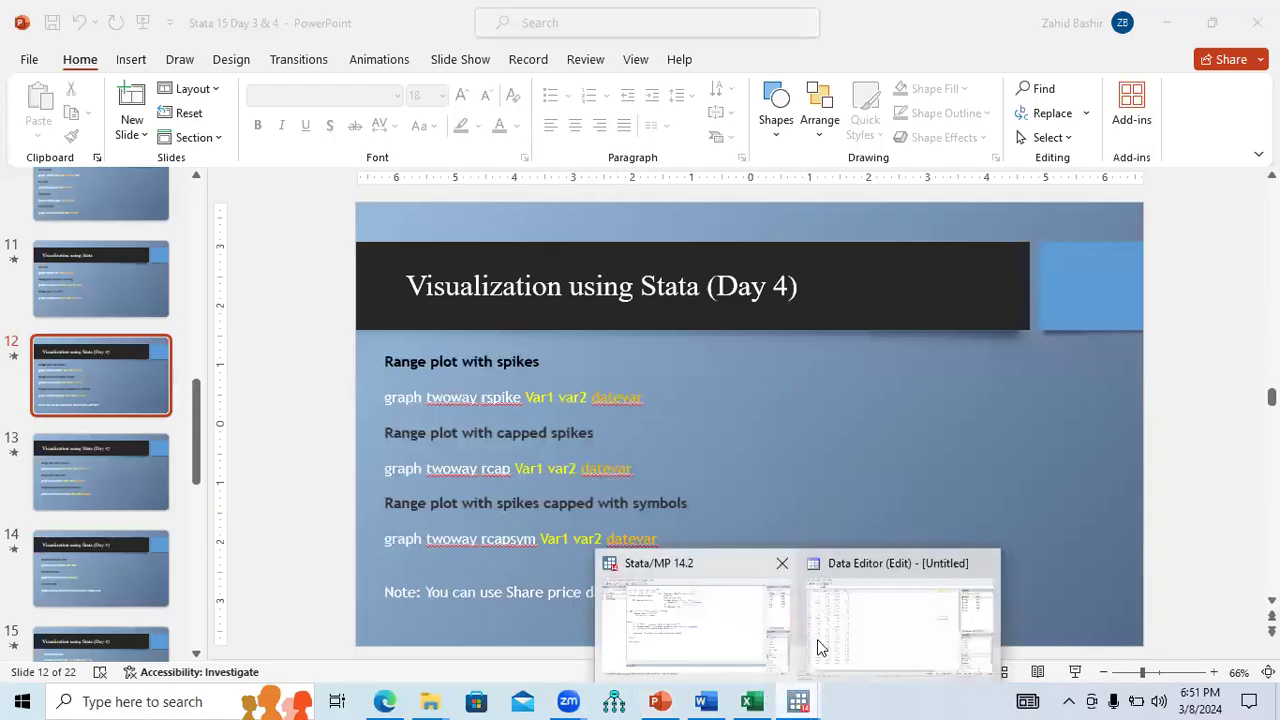
left_click(817, 639)
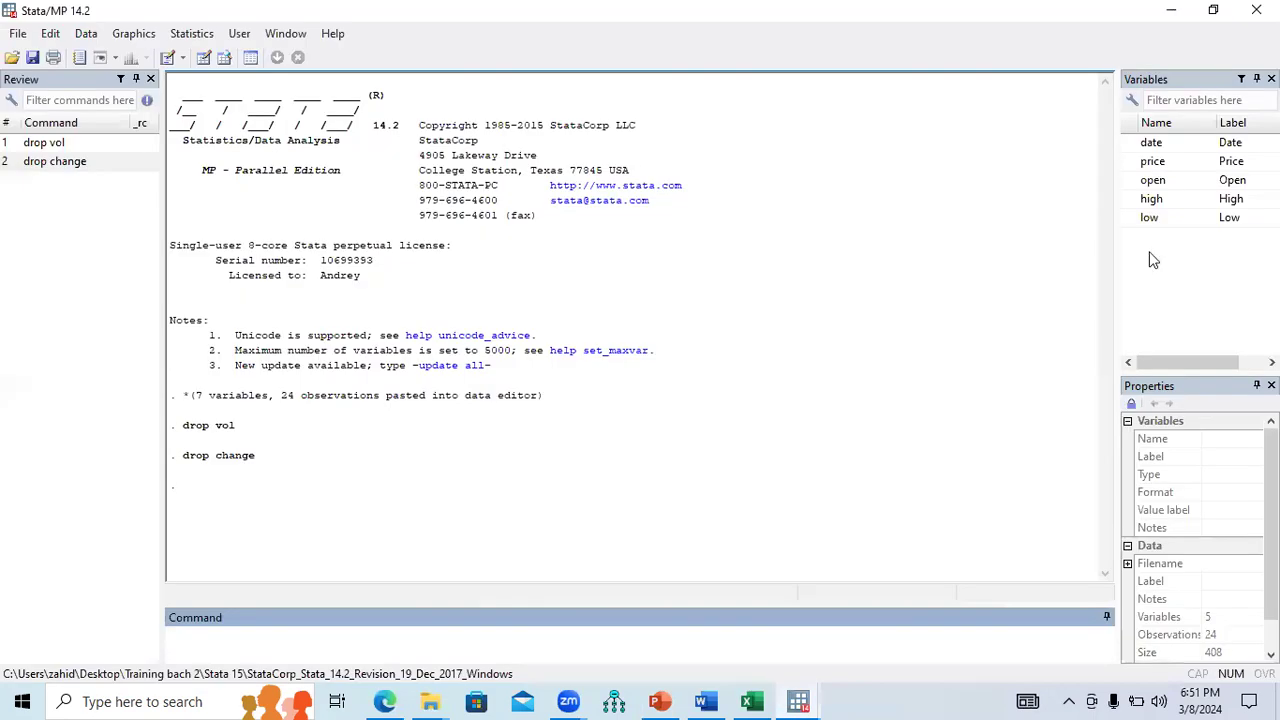
left_click(1136, 200)
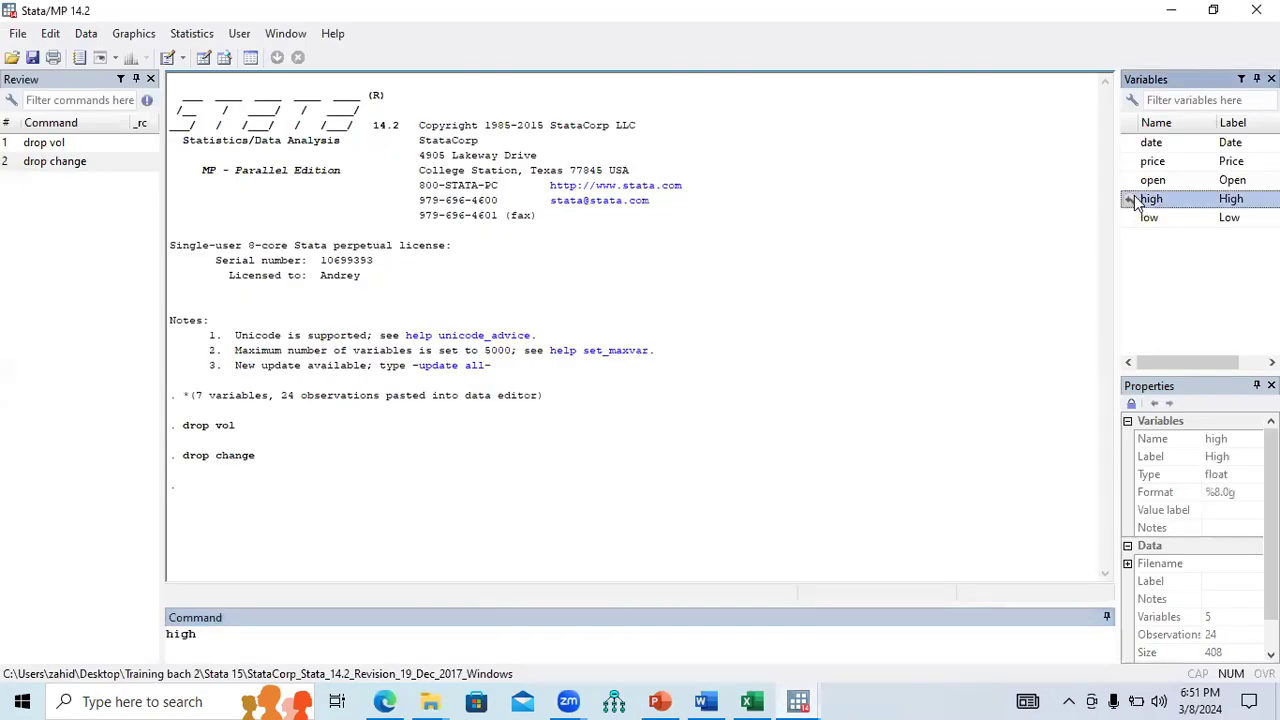
left_click(1140, 217)
left_click(1134, 200)
left_click(1133, 200)
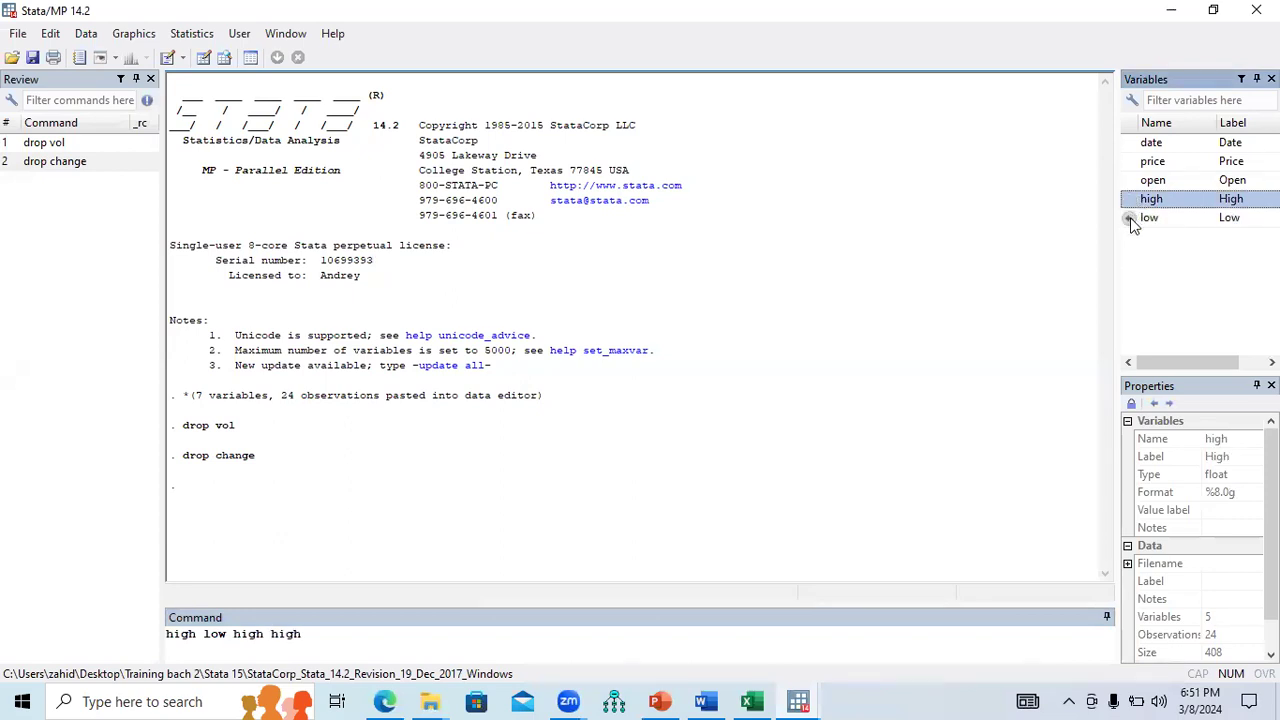
left_click(1133, 220)
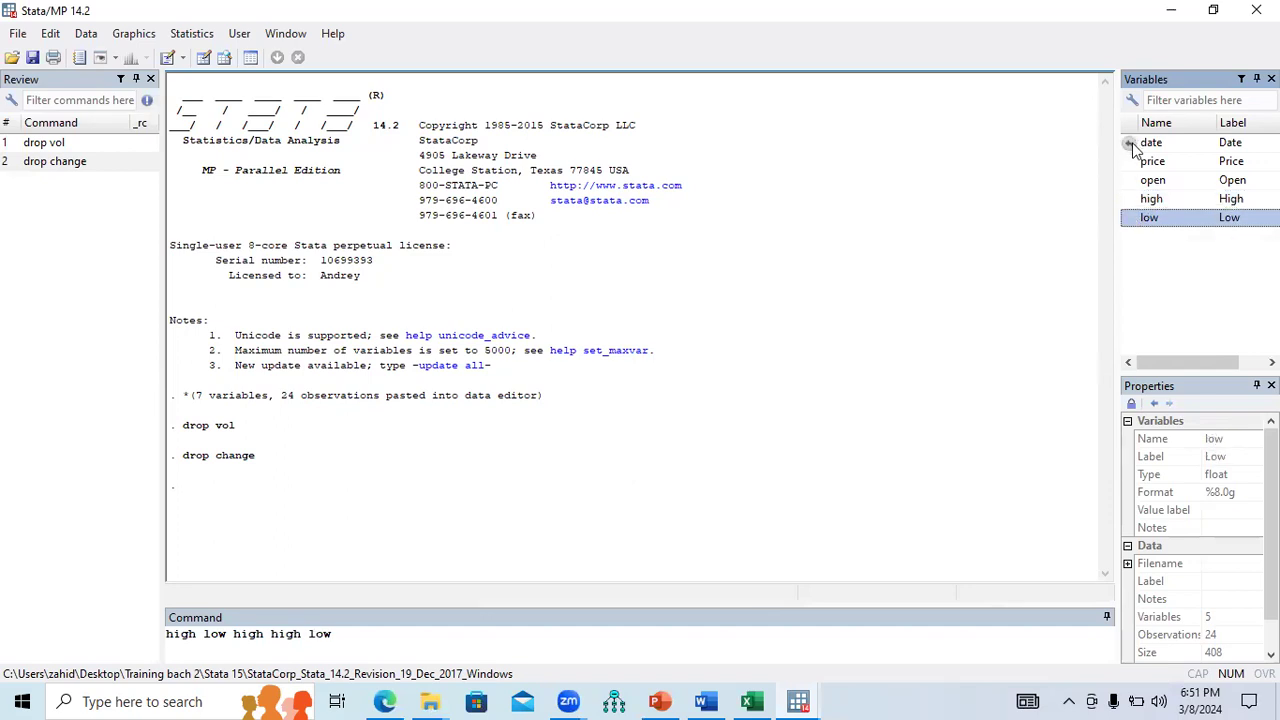
left_click(449, 632)
key("BackSpace")
key("BackSpace")
key("BackSpace")
key("BackSpace")
key("BackSpace")
key("BackSpace")
key("BackSpace")
key("BackSpace")
key("BackSpace")
key("BackSpace")
key("BackSpace")
key("BackSpace")
key("BackSpace")
key("BackSpace")
key("BackSpace")
key("BackSpace")
key("BackSpace")
key("BackSpace")
key("BackSpace")
key("BackSpace")
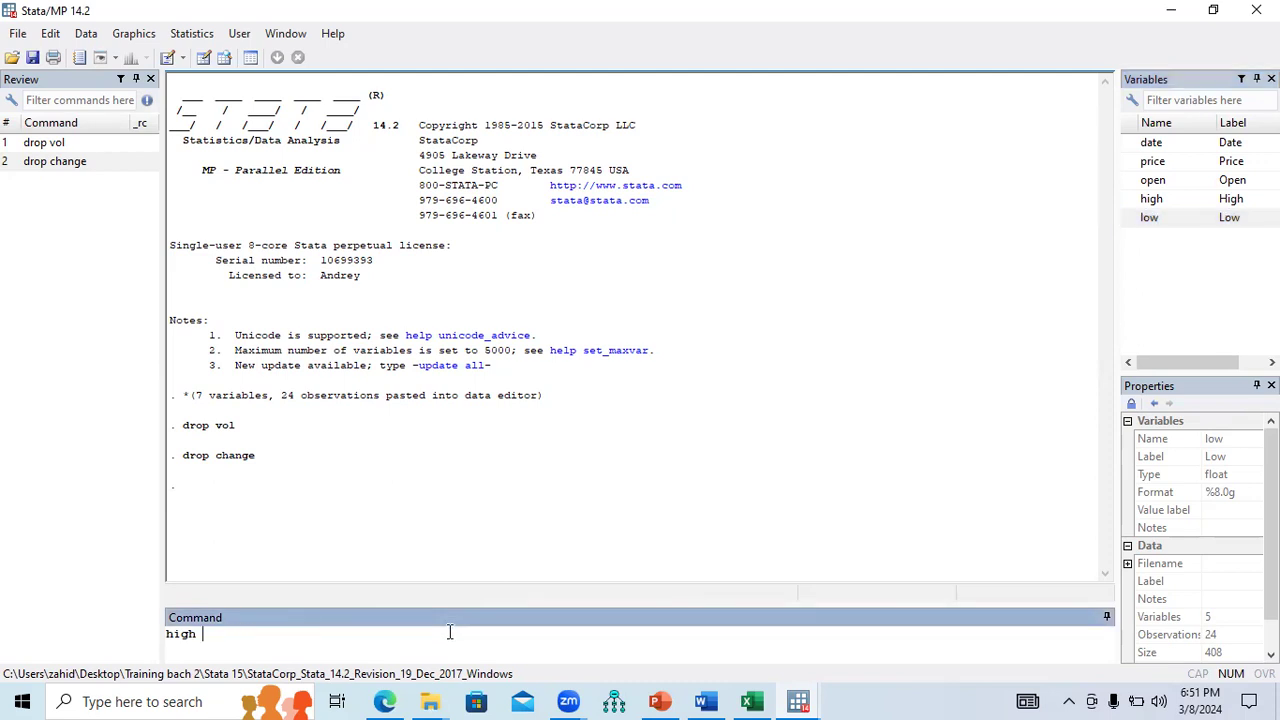
Switch to PowerPoint, copy the range plot with spikes command from slide 12, and paste it into Stata's command line.
left_click(659, 701)
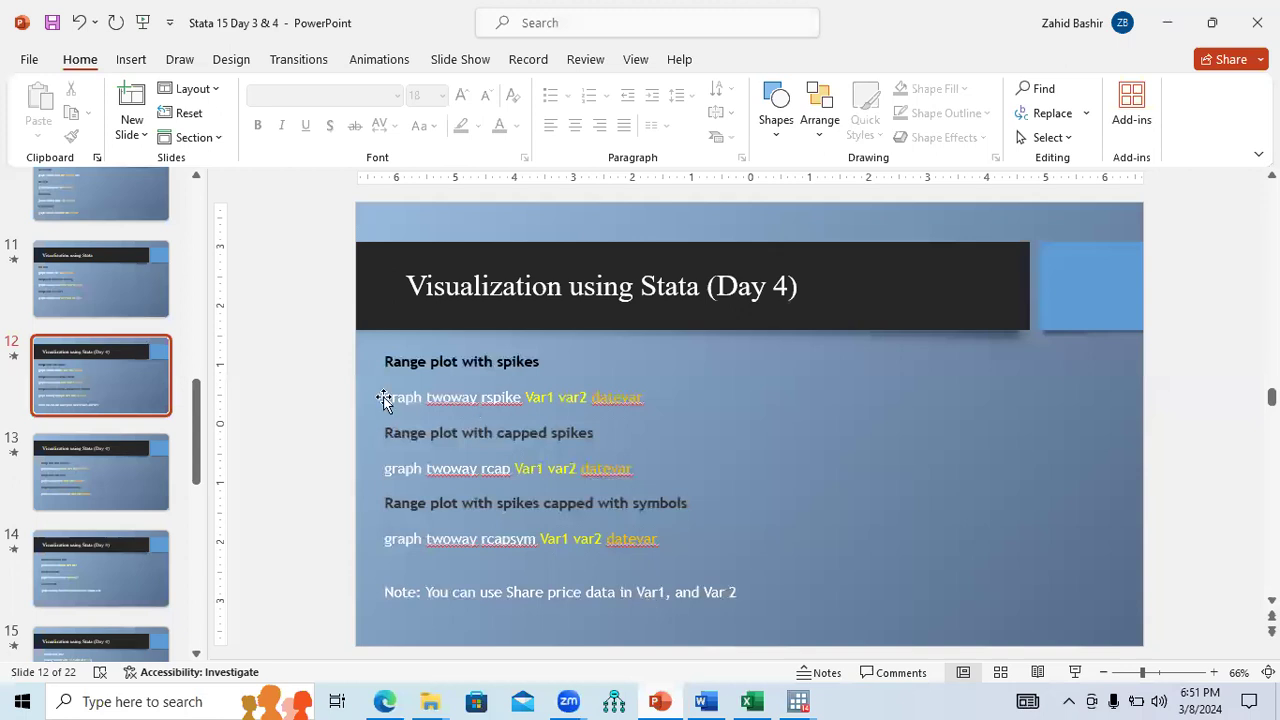
left_click_drag(387, 399, 640, 402)
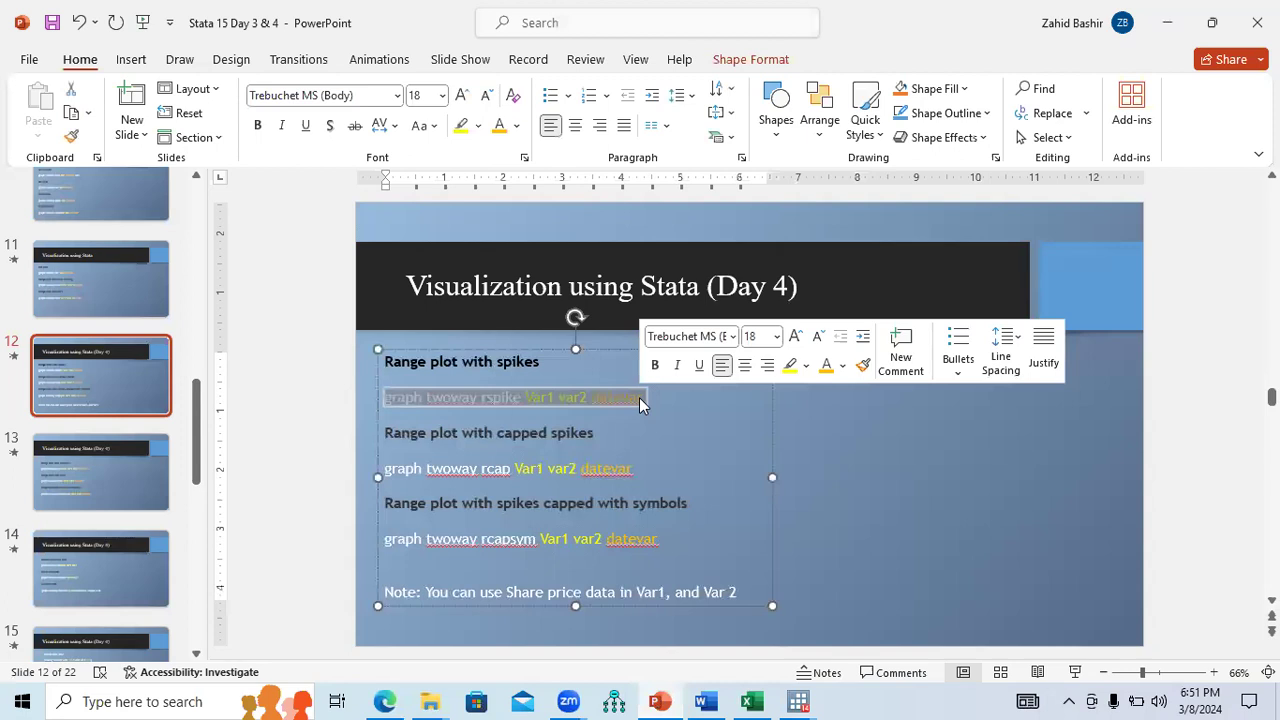
key("ctrl+c")
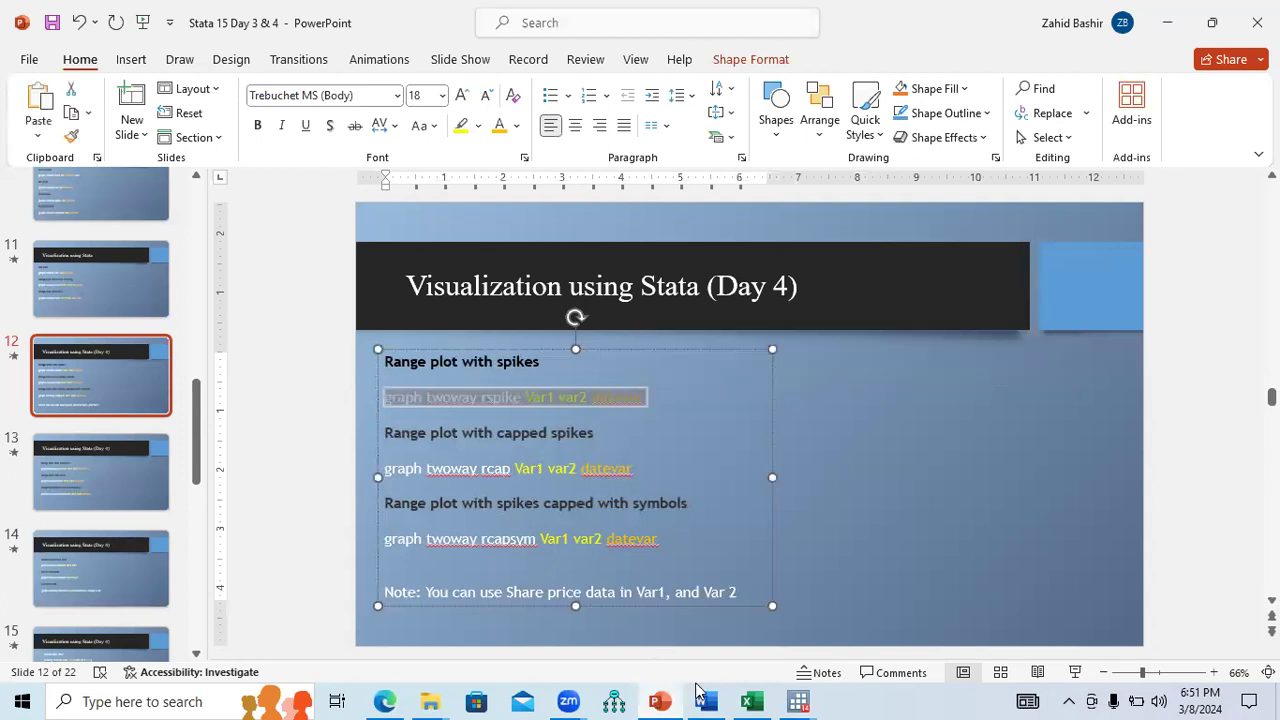
left_click(802, 701)
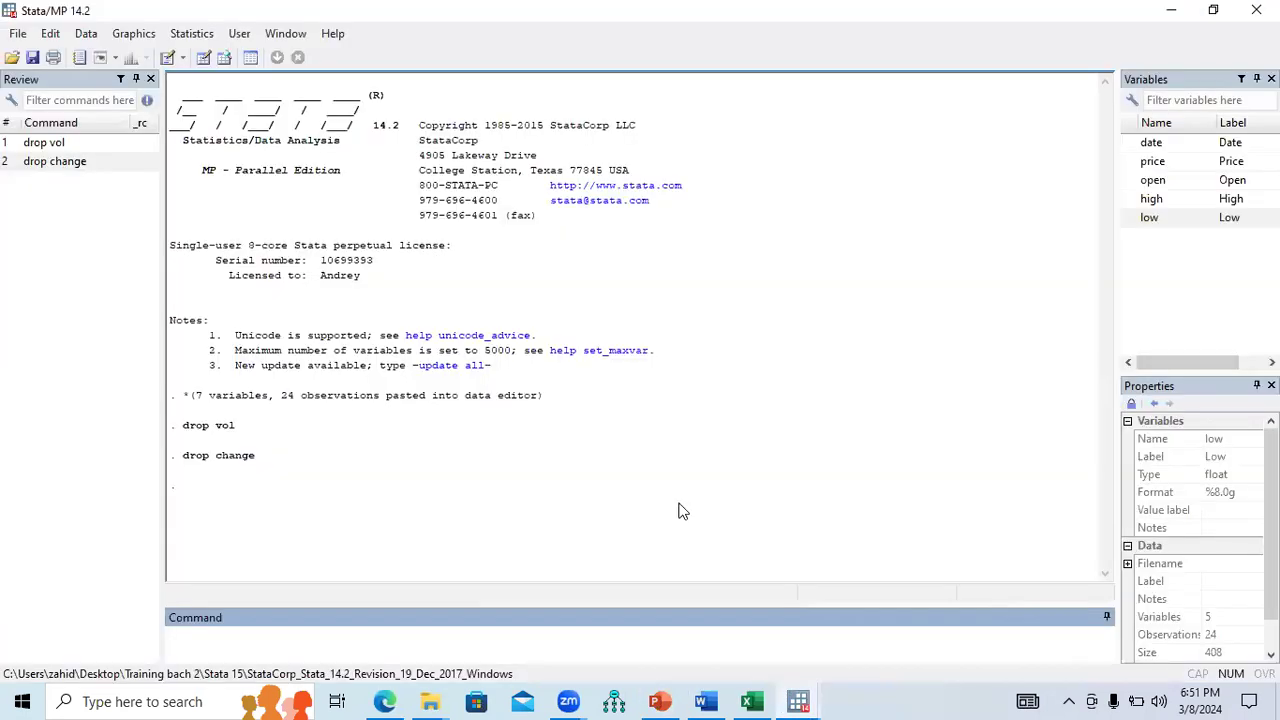
key("ctrl+v")
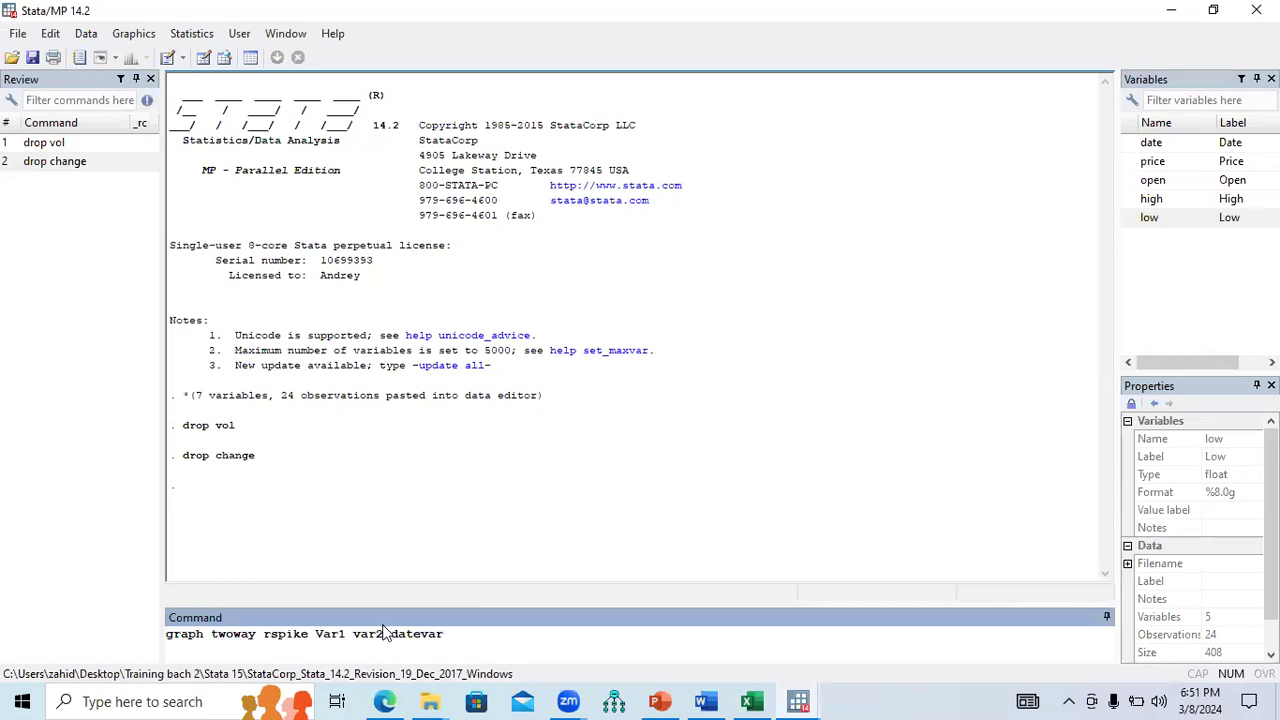
Replace the command's placeholder variables with high low date, run graph twoway rspike high low date, and maximize the graph window.
left_click_drag(445, 634, 317, 638)
key("BackSpace")
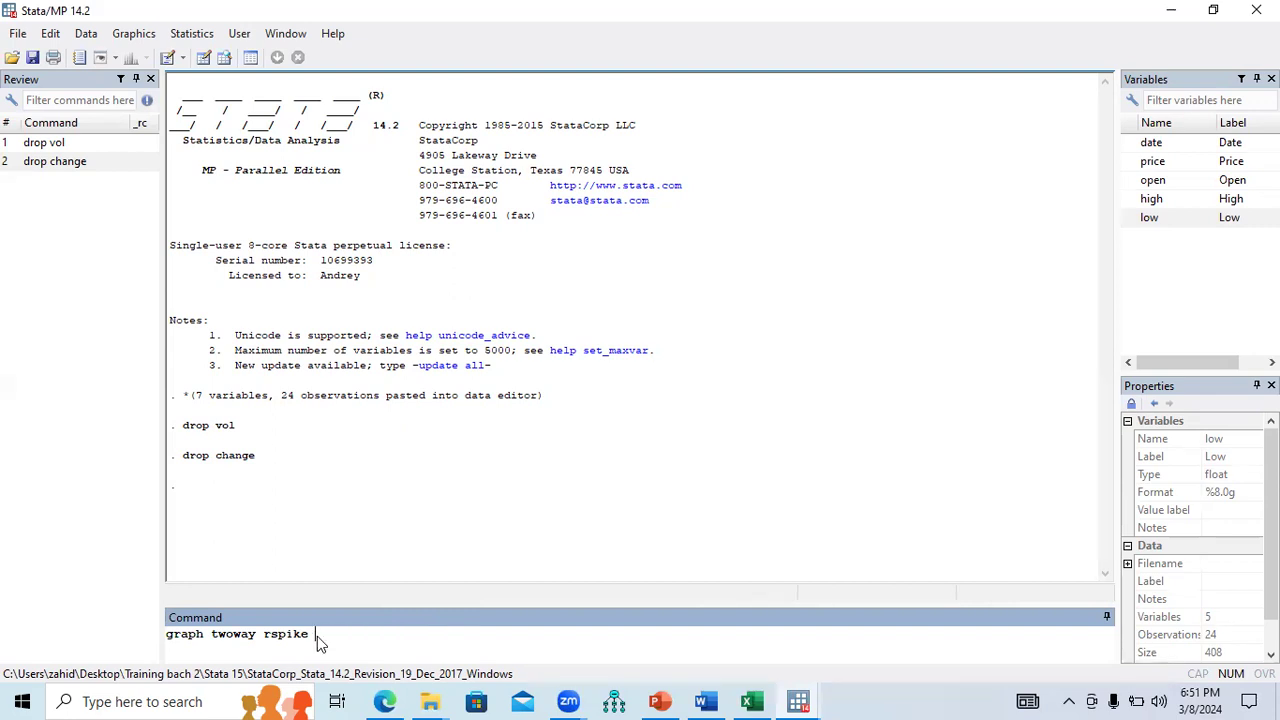
left_click(1128, 203)
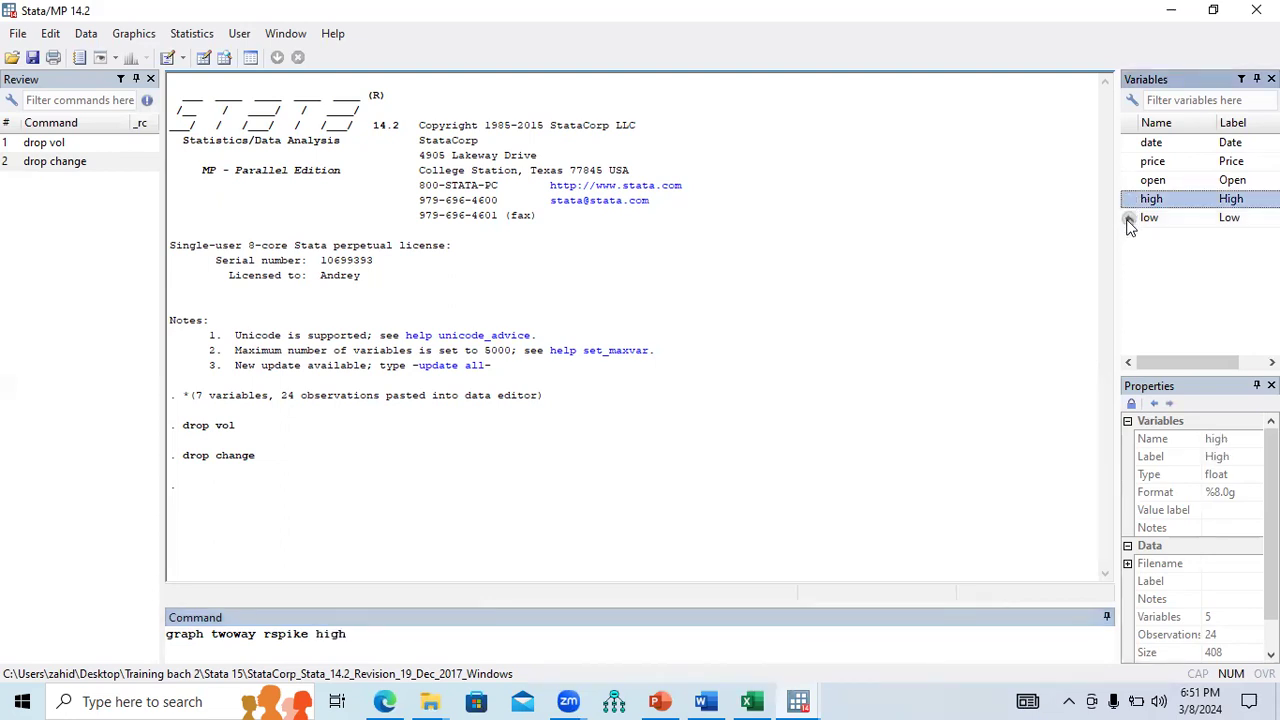
left_click(1129, 219)
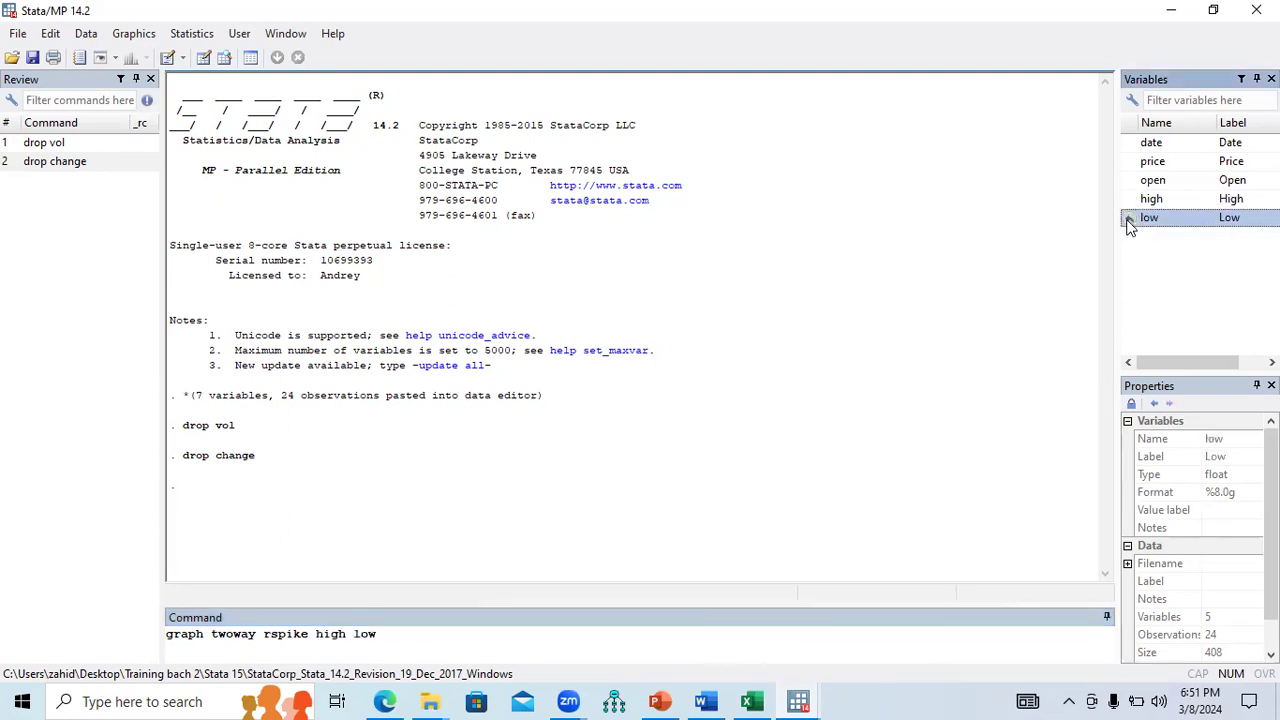
left_click(1133, 146)
left_click_drag(416, 635, 170, 636)
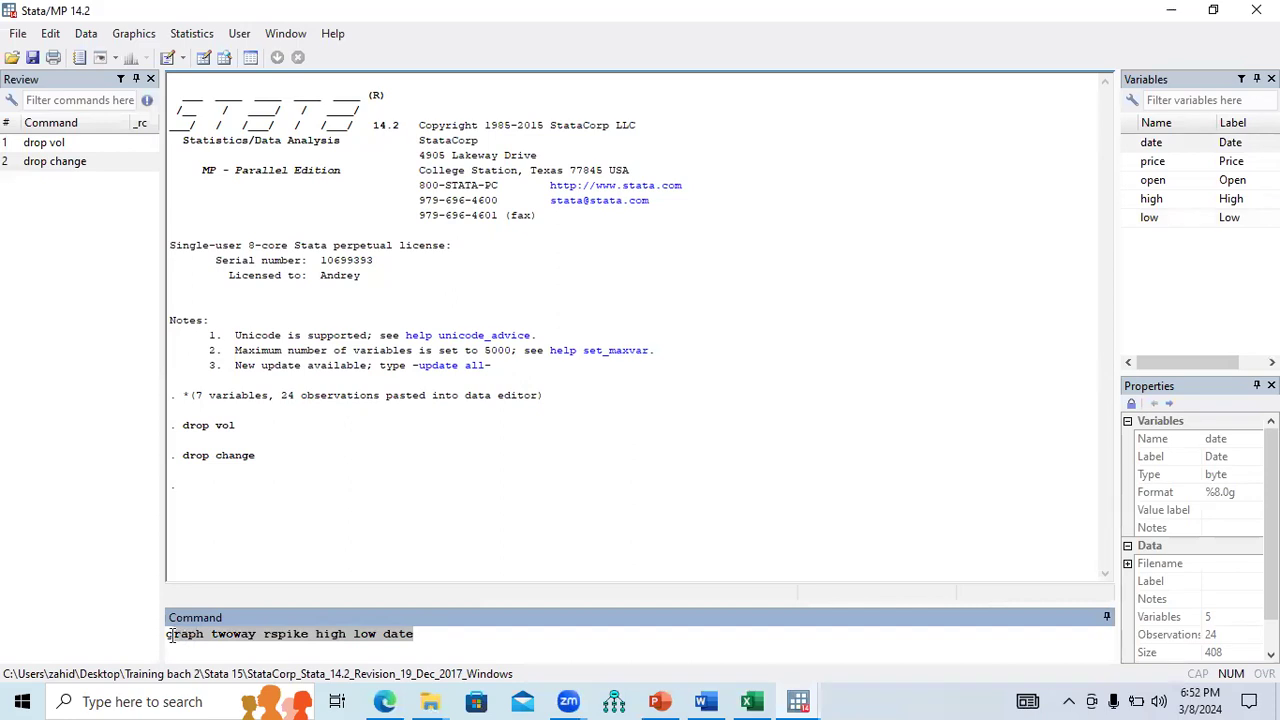
left_click(426, 634)
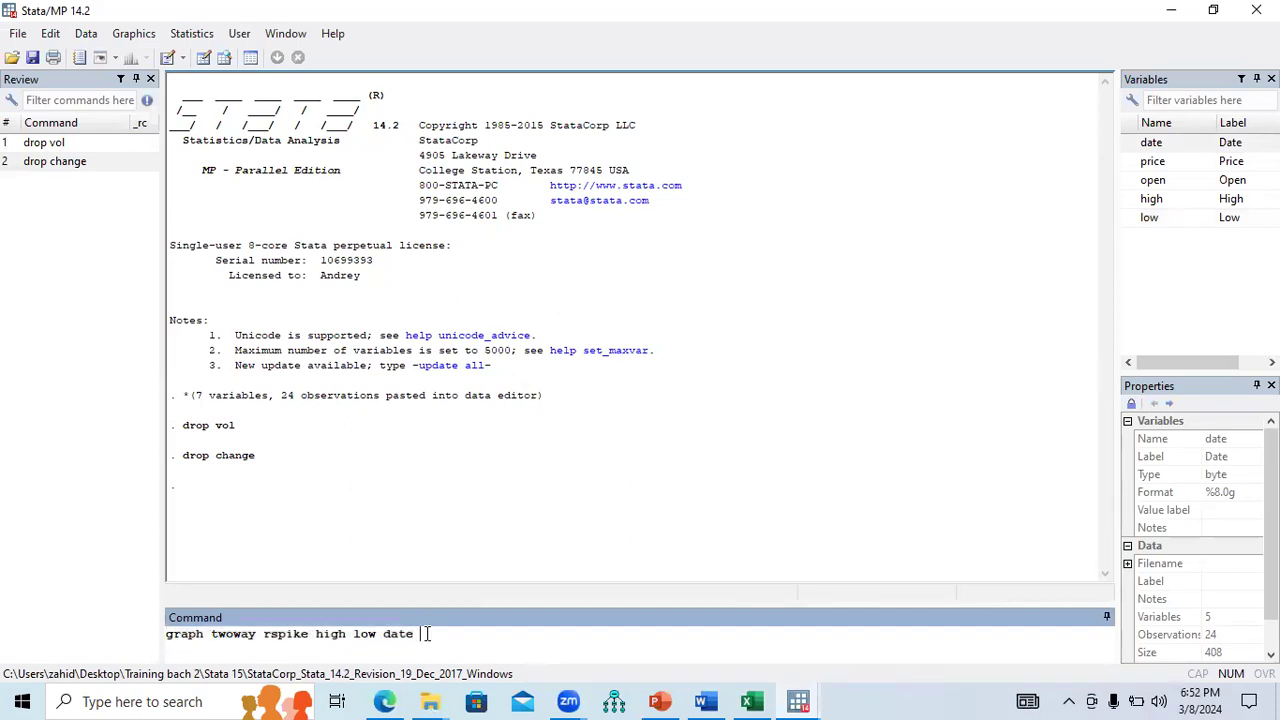
key("Return")
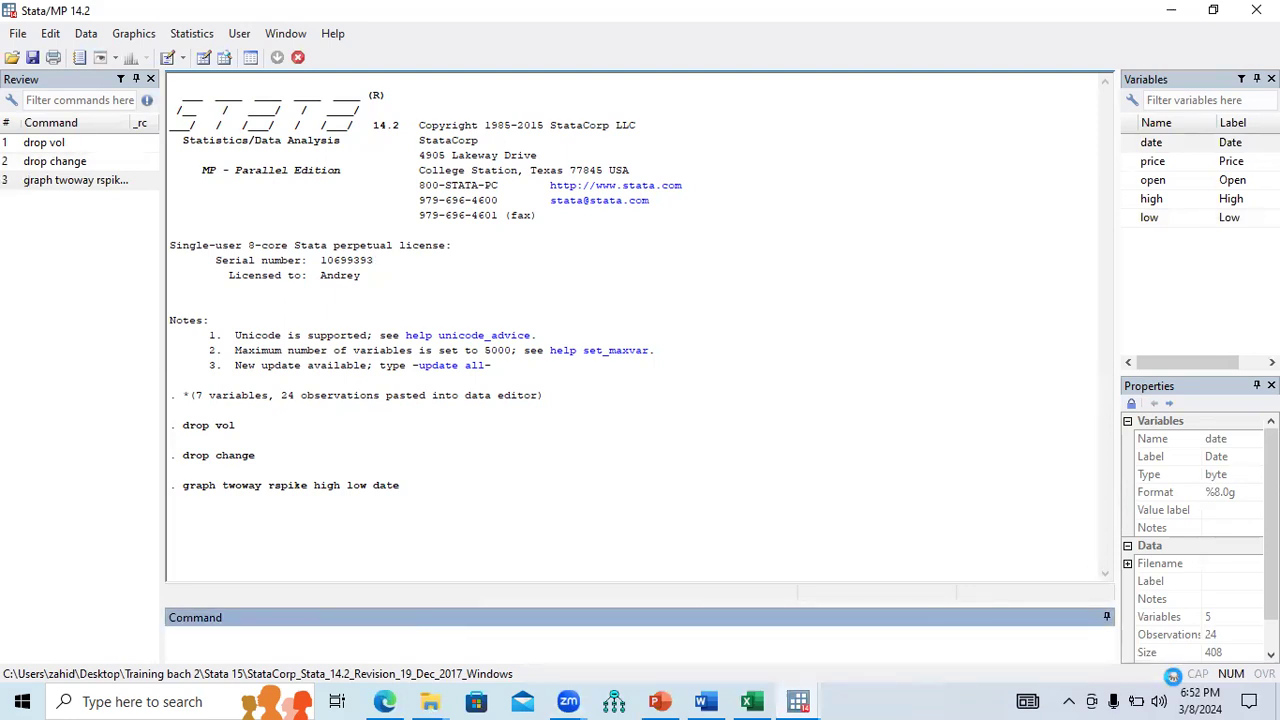
left_click(531, 14)
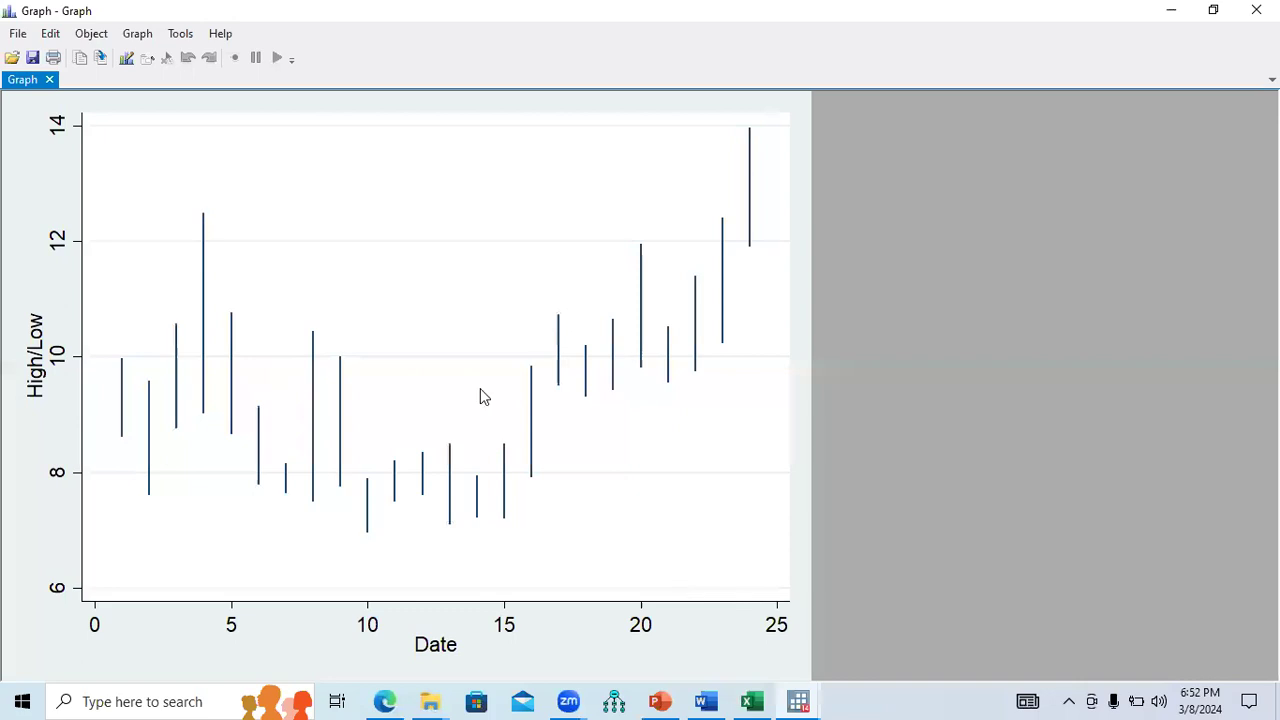
Switch to PowerPoint, review the rcap keyword in the capped spikes command on slide 12, and return to Stata.
key("alt+Tab")
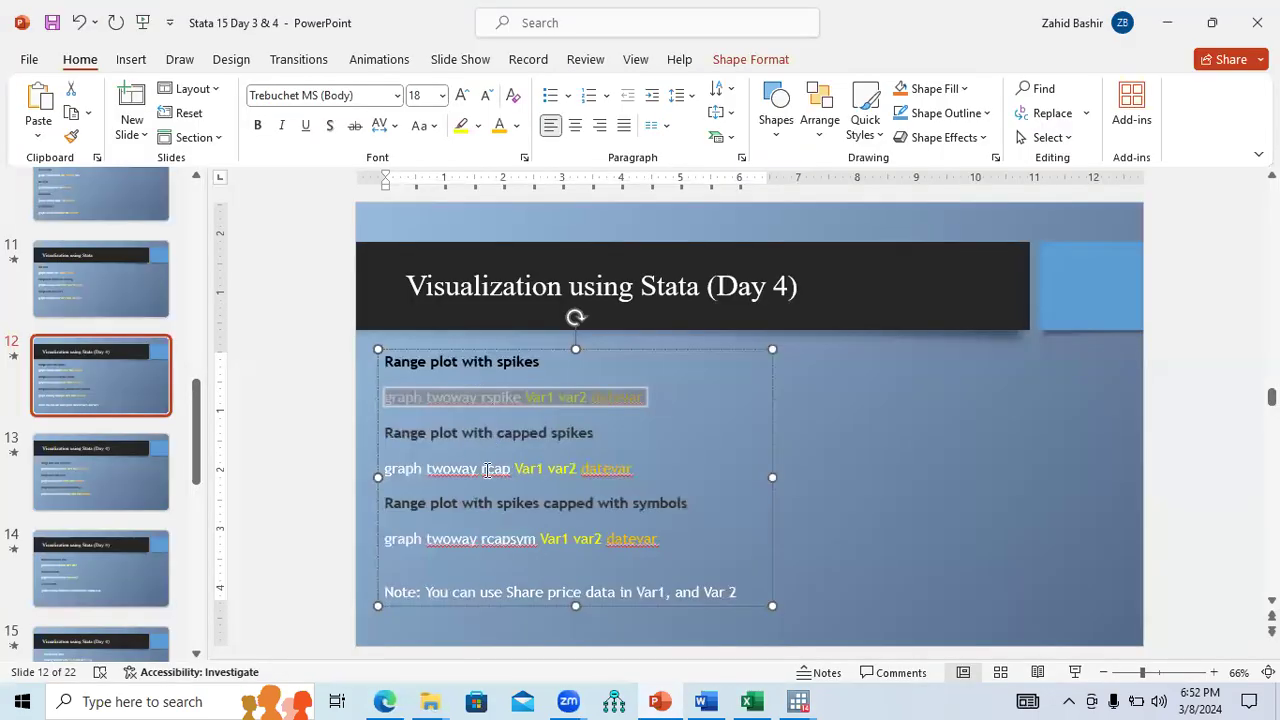
left_click_drag(388, 470, 623, 472)
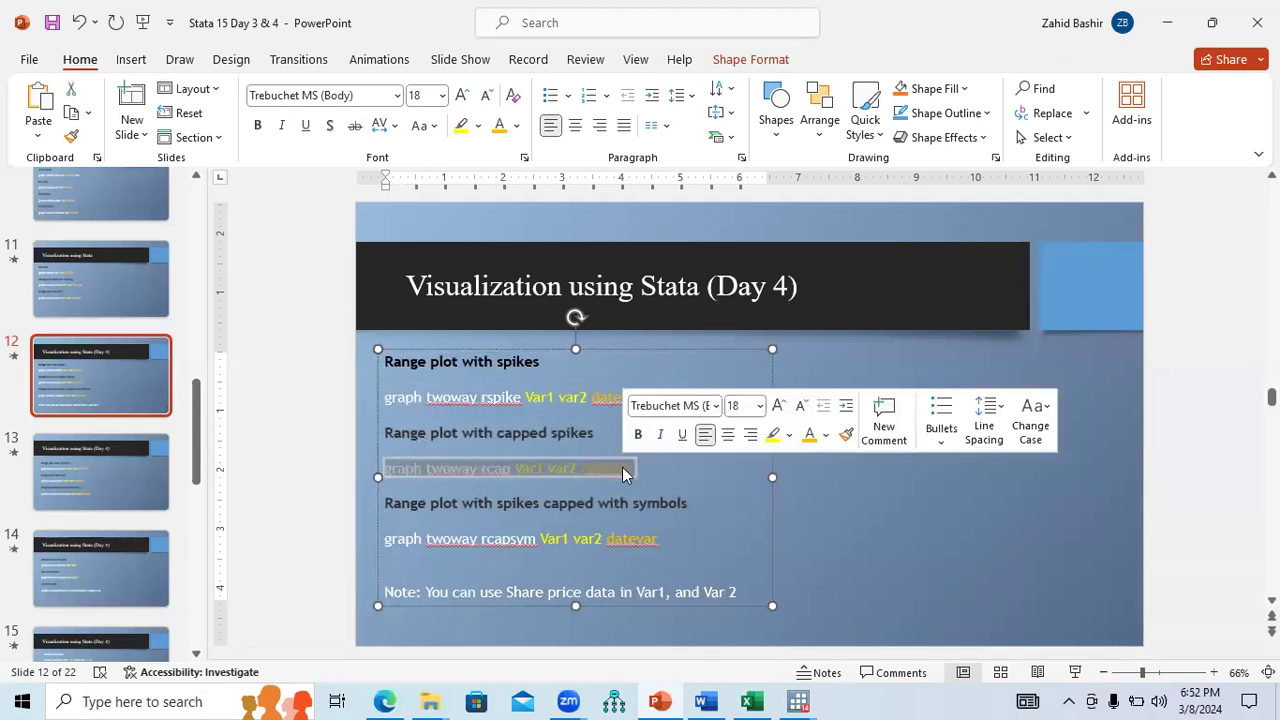
left_click(513, 472)
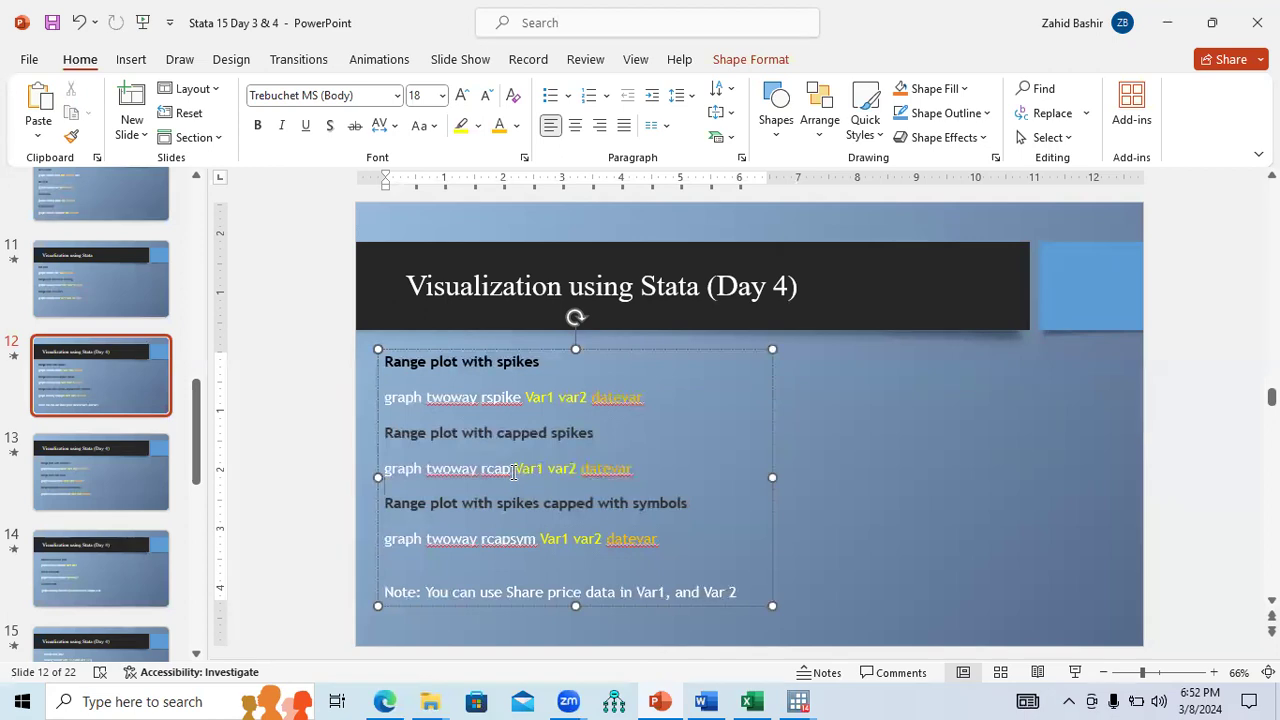
left_click_drag(513, 472, 485, 470)
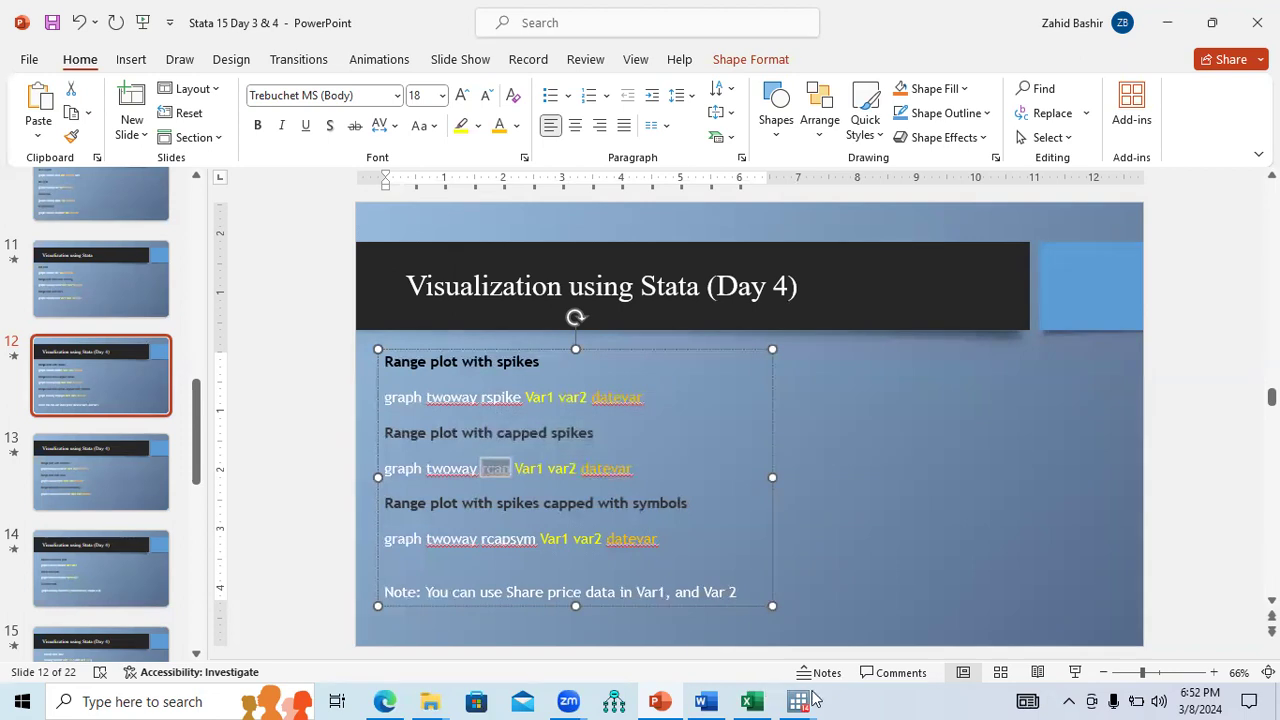
left_click(813, 698)
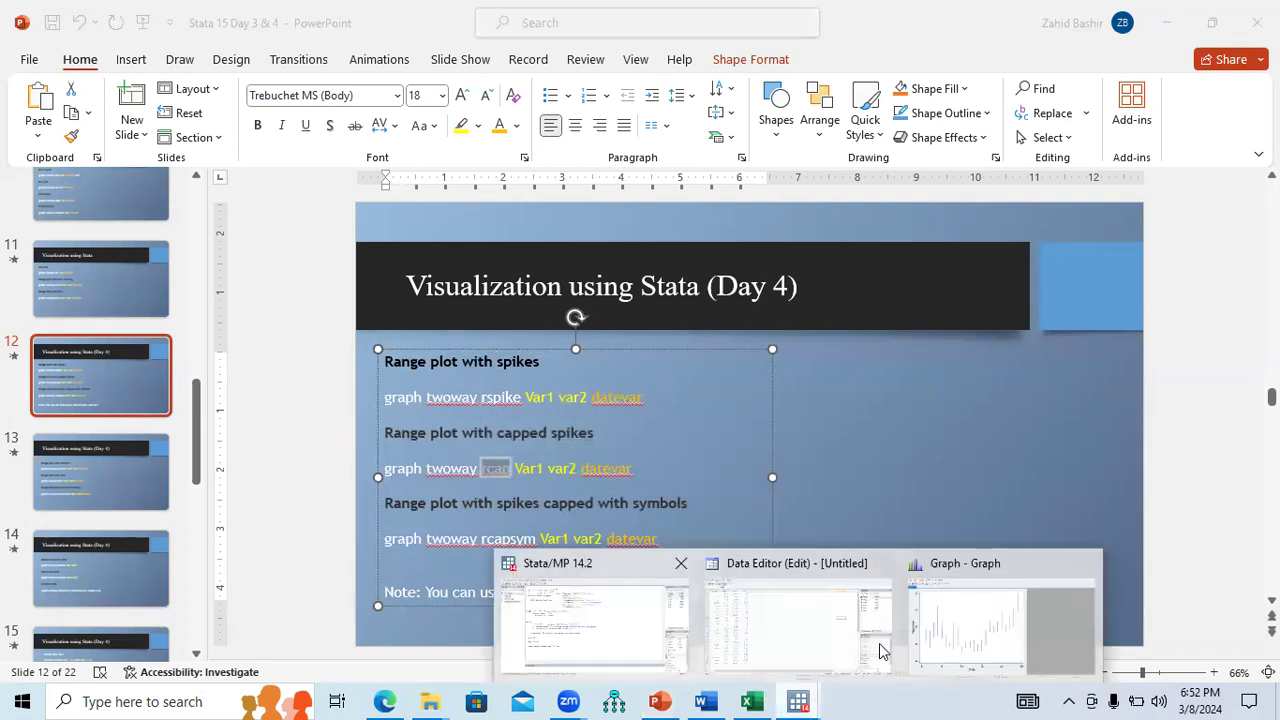
Adapt the executed rspike command to graph twoway rcap high low date, run it, and view the graph maximized before minimizing it.
left_click_drag(417, 496, 185, 485)
key("ctrl+c")
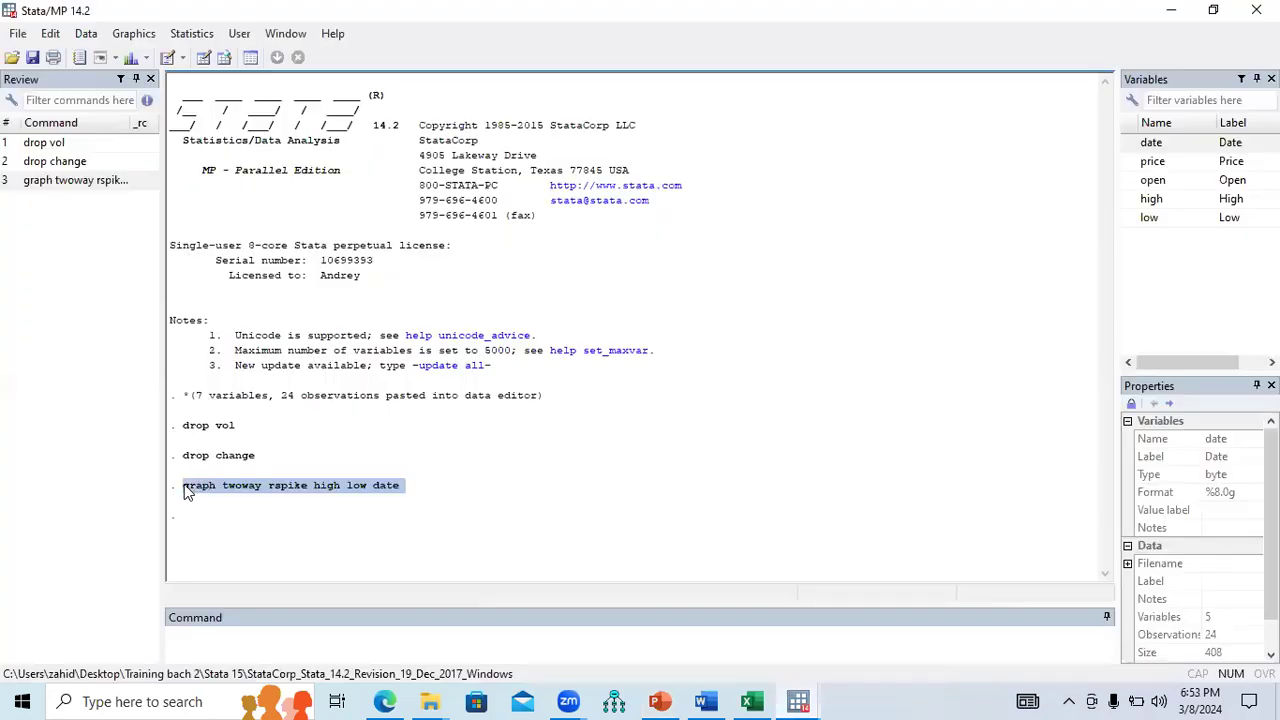
left_click(279, 643)
key("ctrl+v")
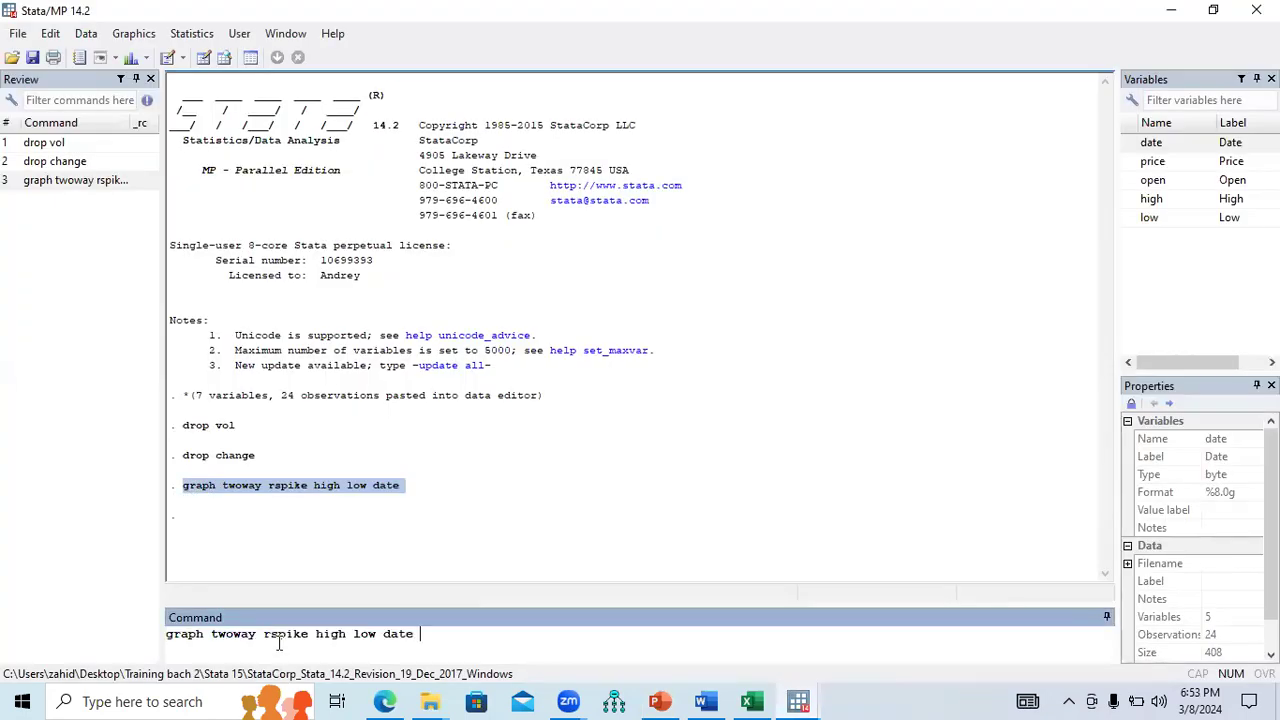
left_click_drag(308, 636, 263, 636)
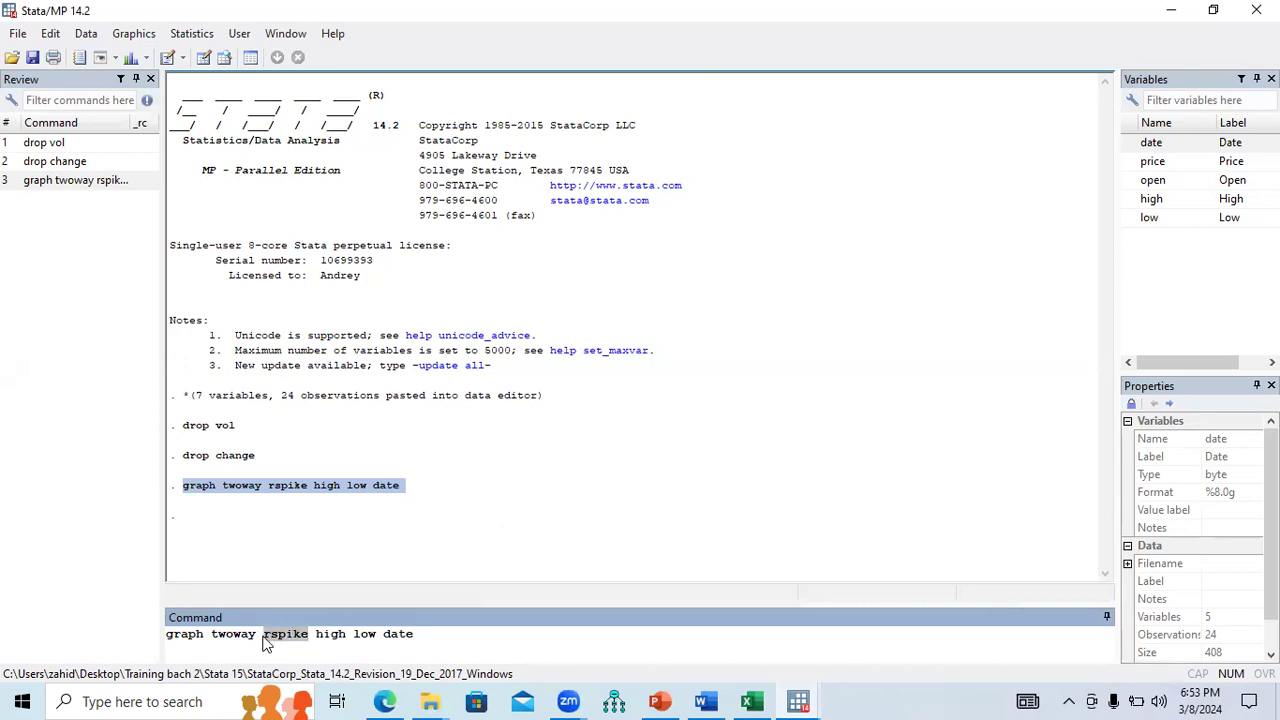
type("rcap")
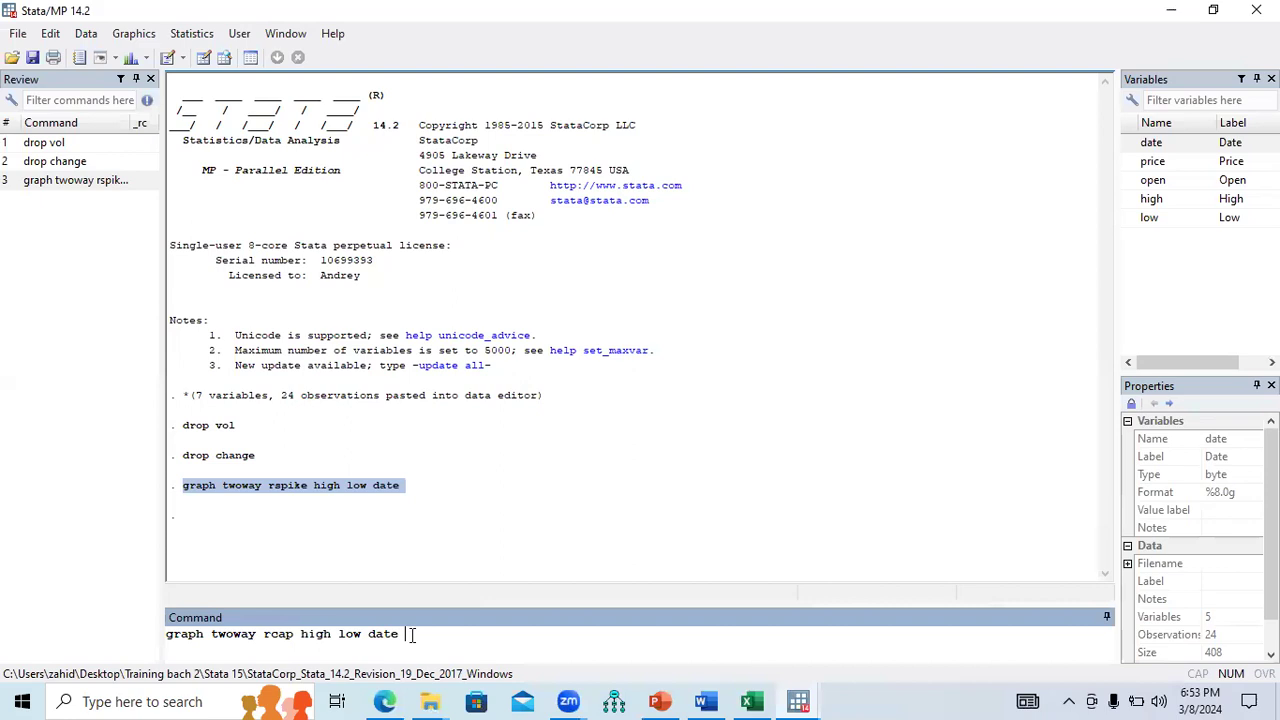
key("Return")
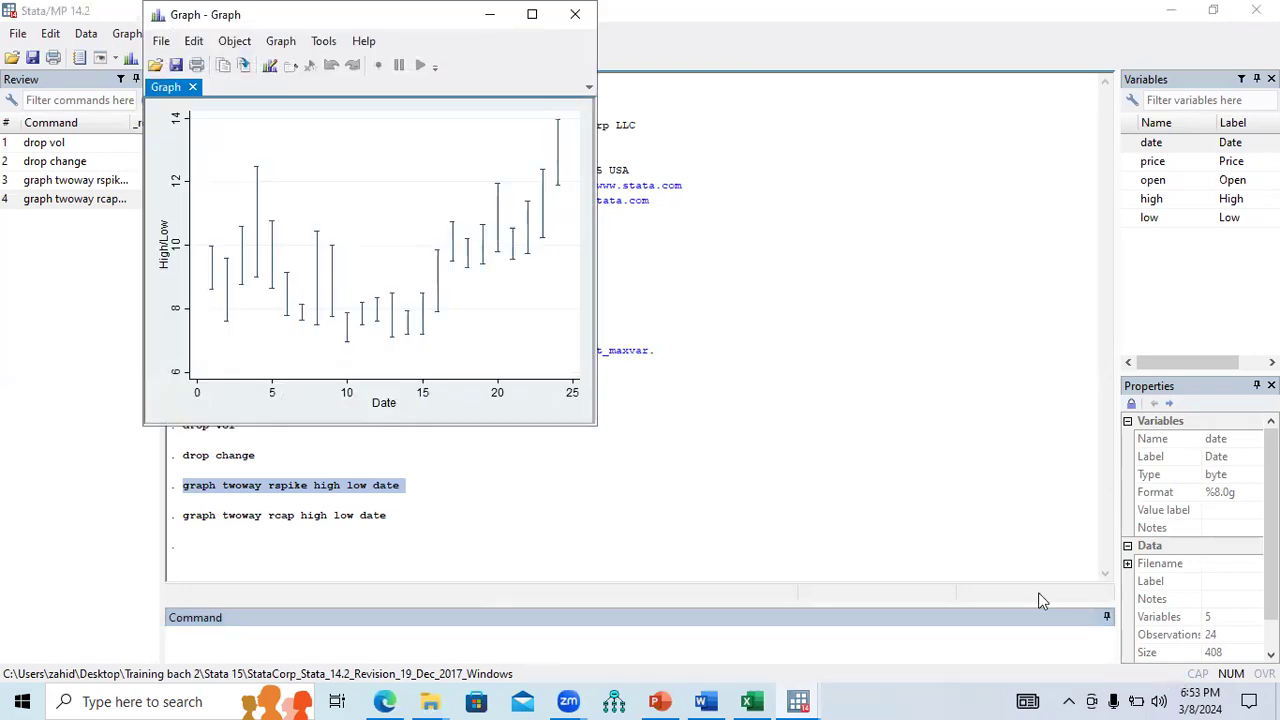
left_click(531, 14)
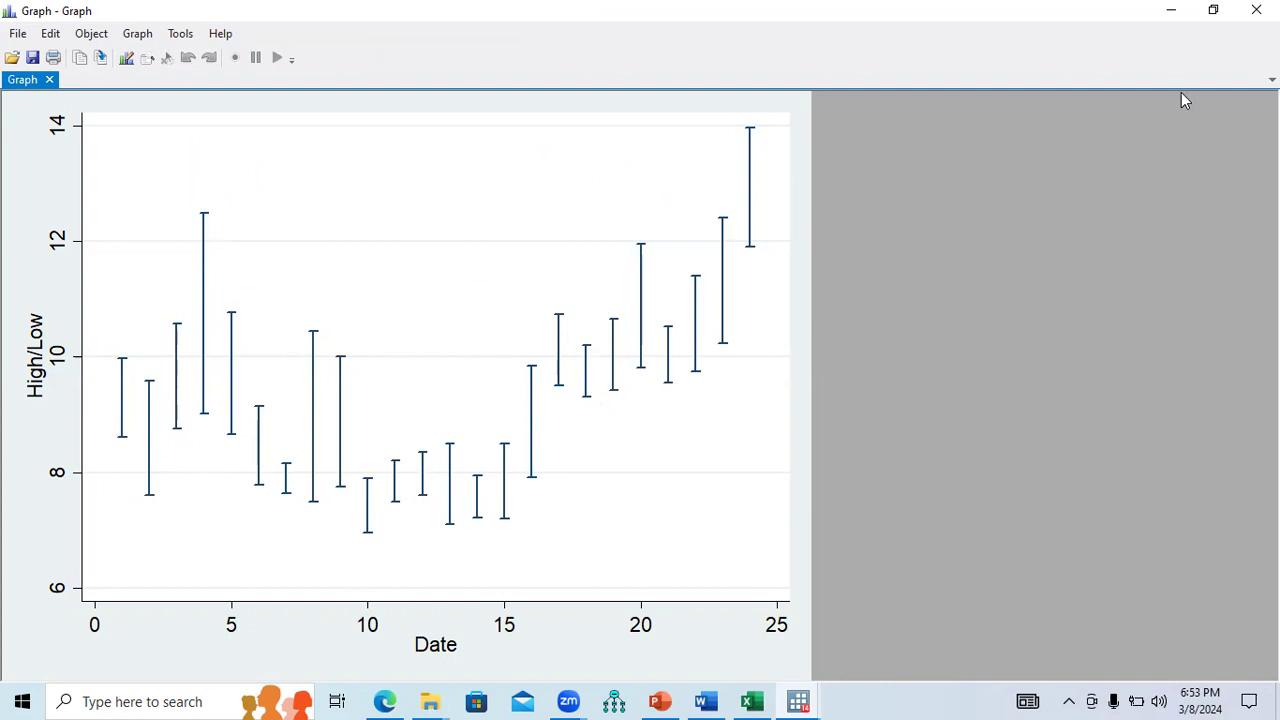
left_click(1171, 10)
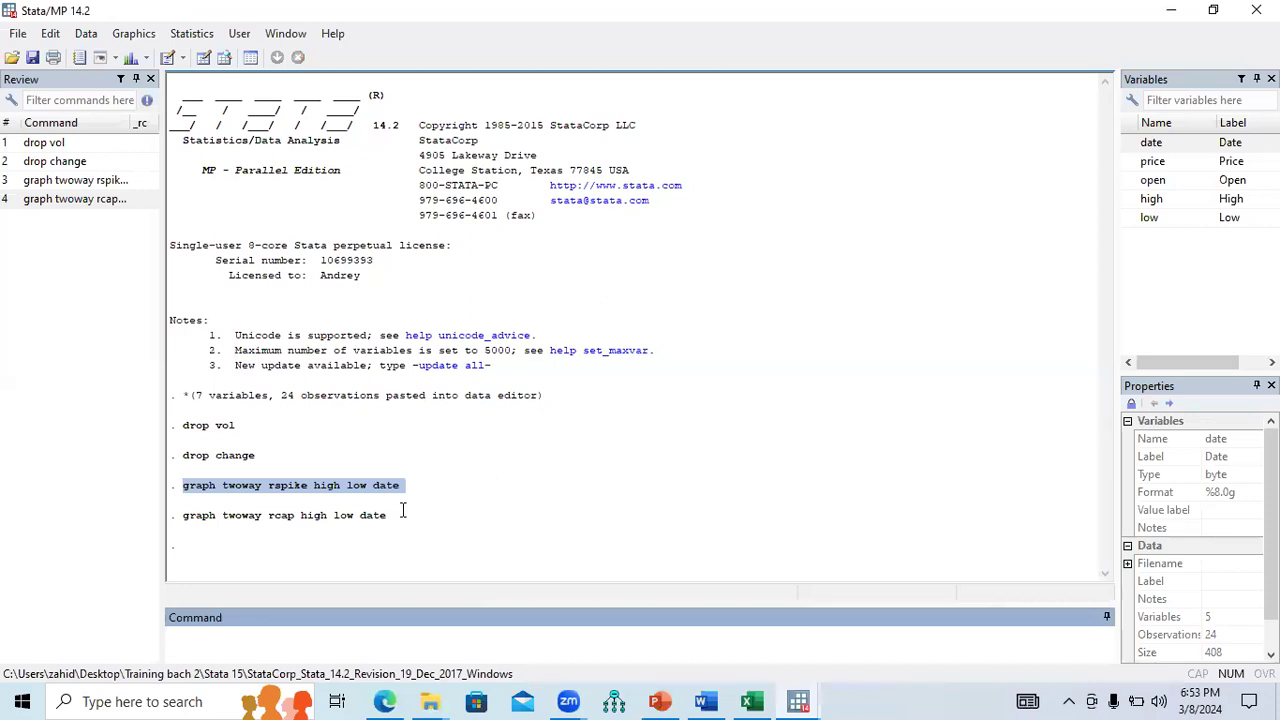
Switch to PowerPoint, review the rcapsym command for spikes capped with symbols on slide 12, and return to Stata.
left_click_drag(455, 505, 682, 503)
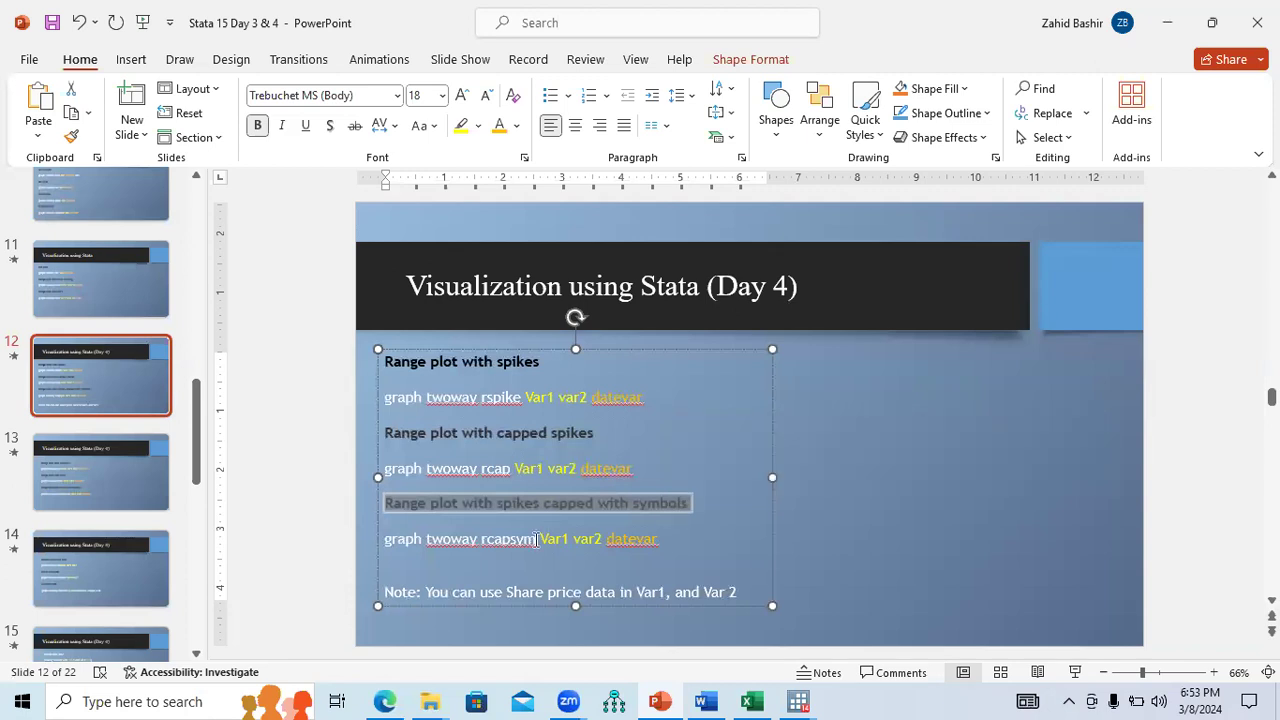
left_click_drag(540, 541, 487, 543)
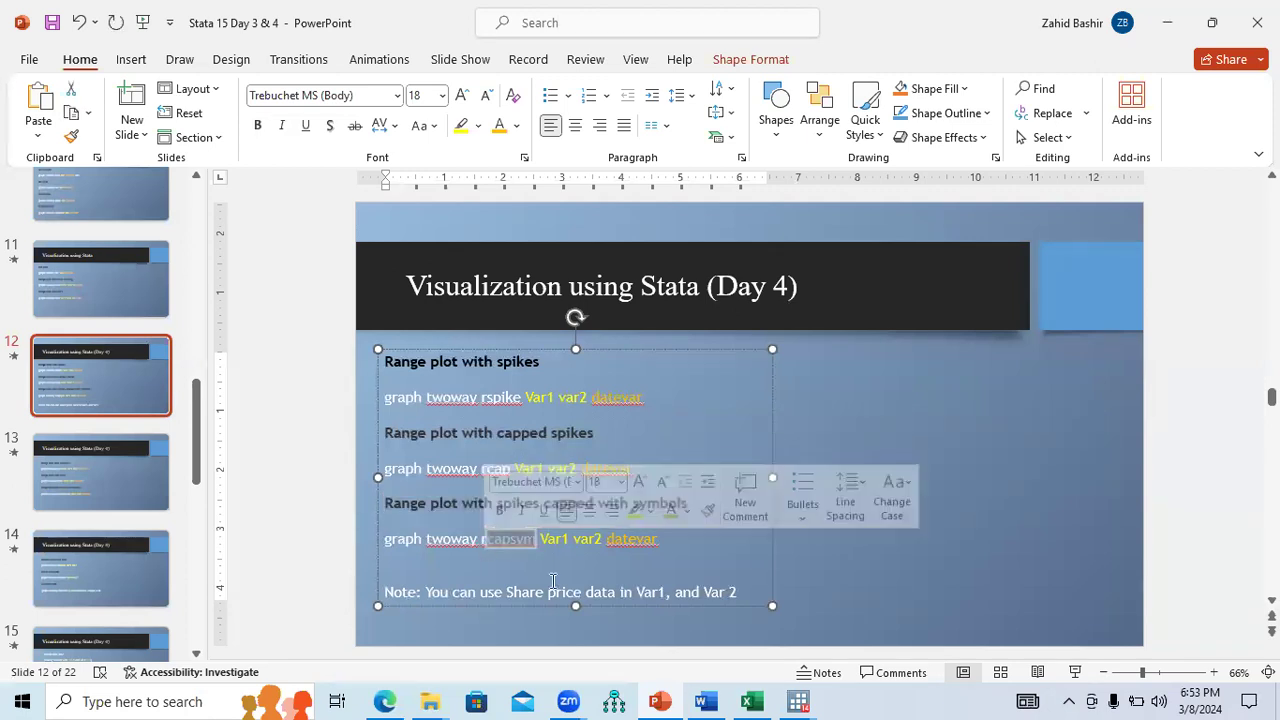
left_click(535, 561)
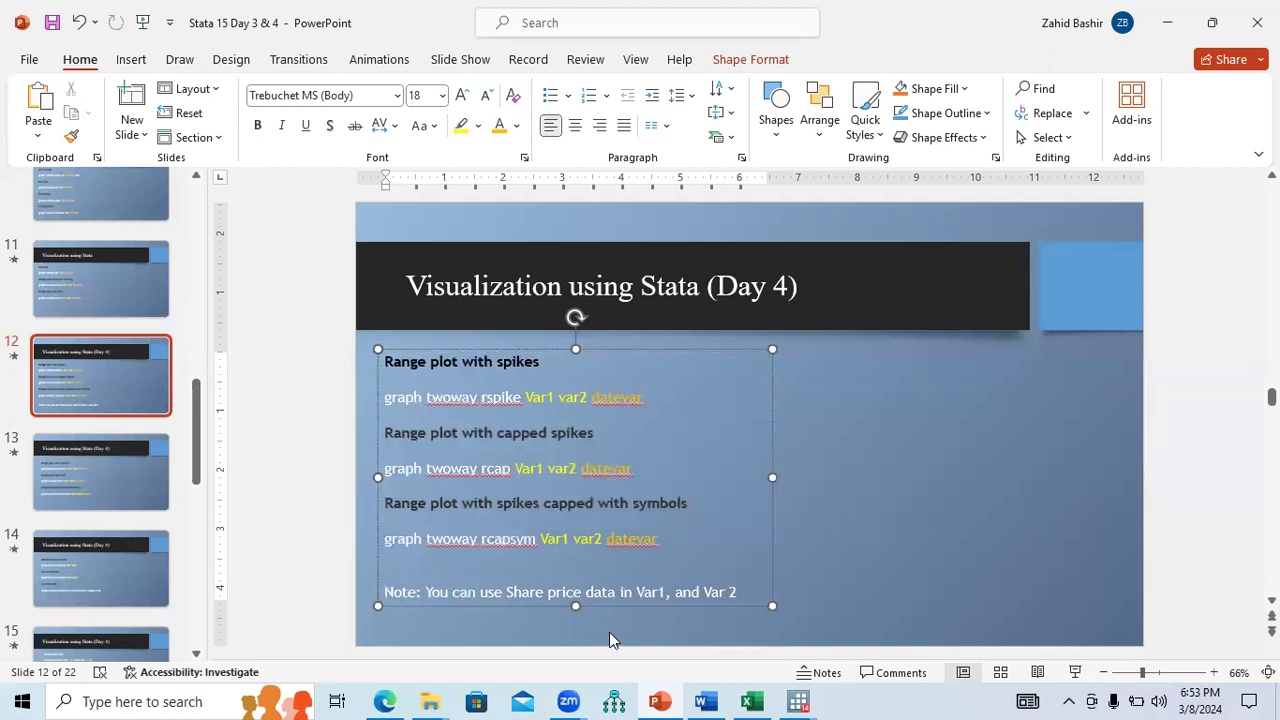
left_click(799, 701)
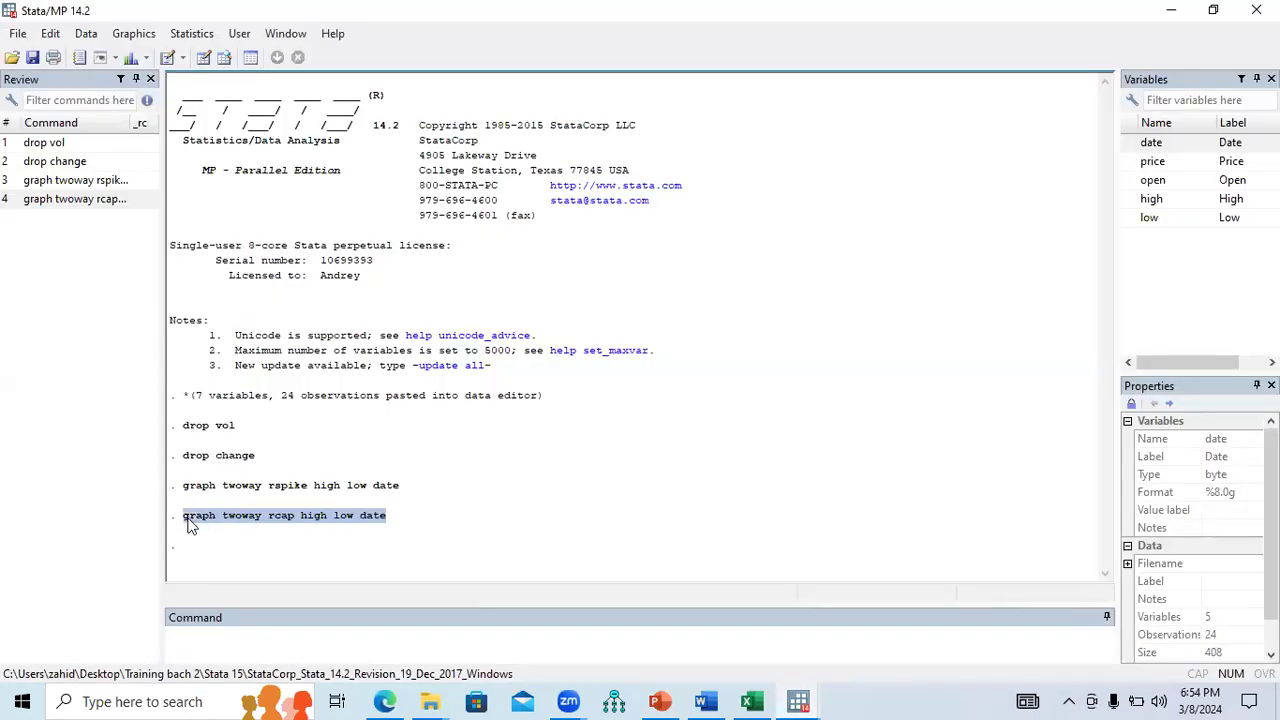
Recall the executed rcap command for editing, check the rcapsym keyword on slide 12 in PowerPoint, and return to Stata.
left_click(241, 643)
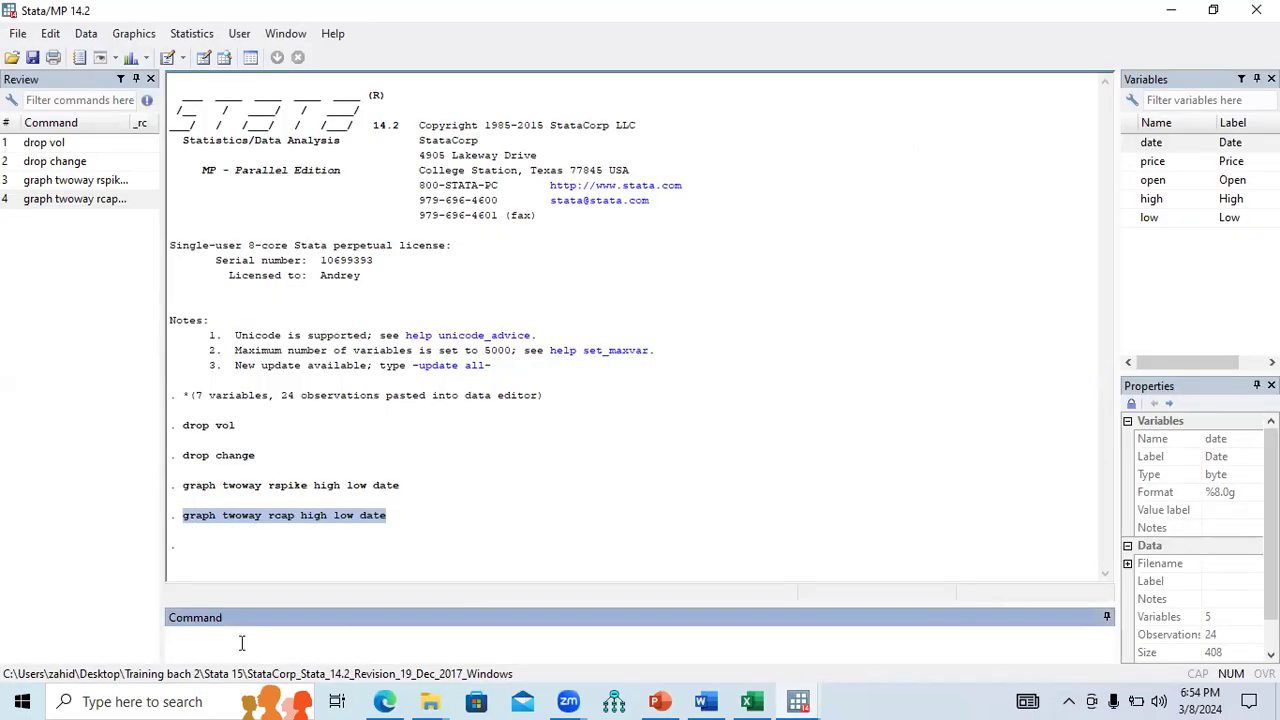
key("Page_Up")
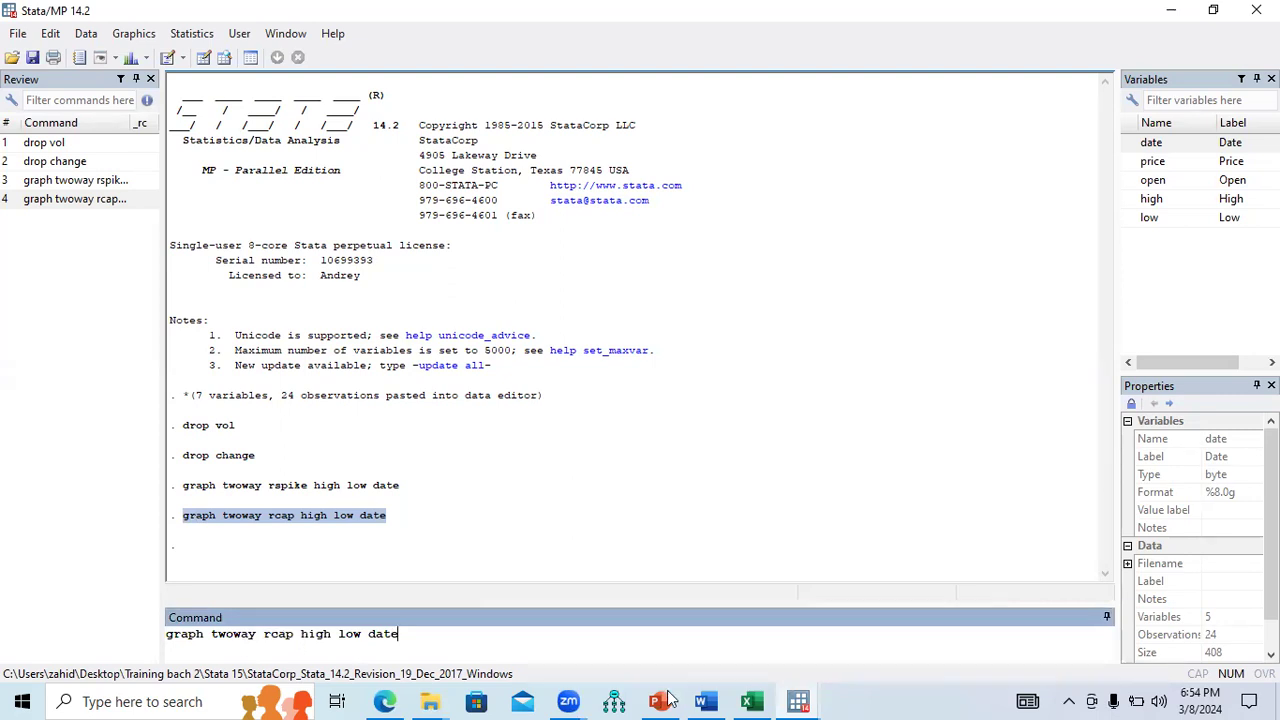
key("alt+Tab")
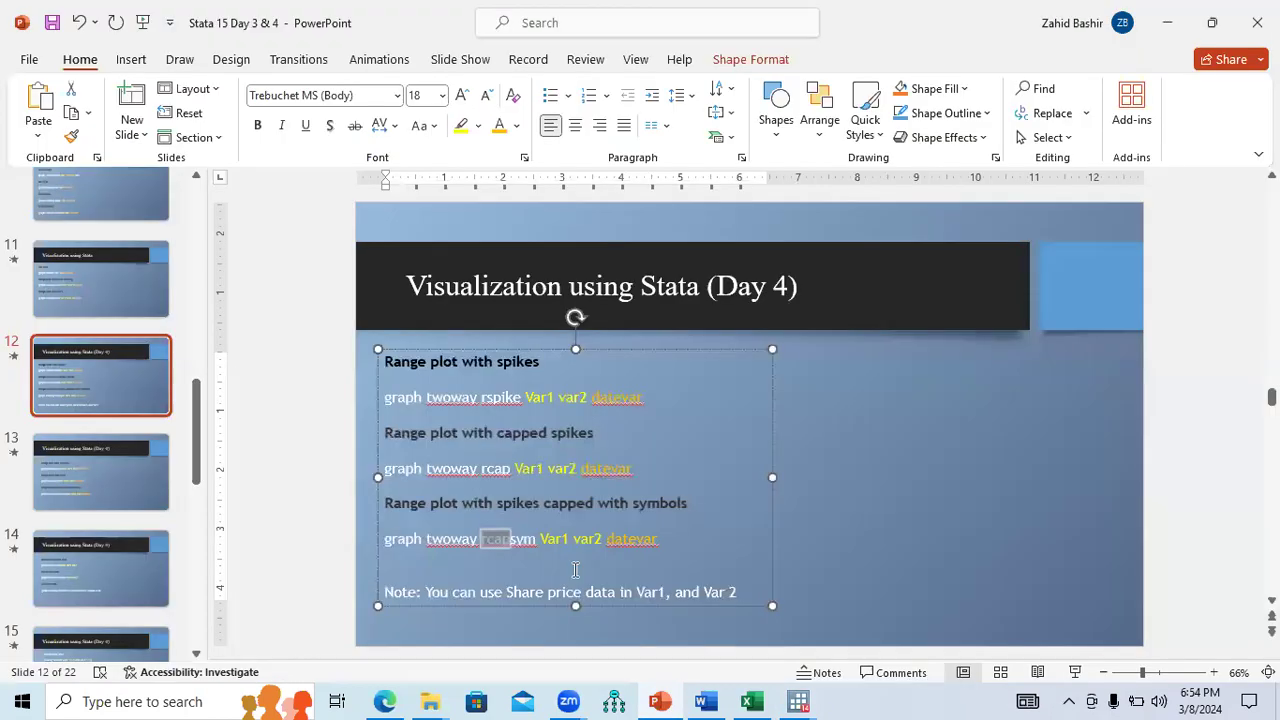
key("shift+Right")
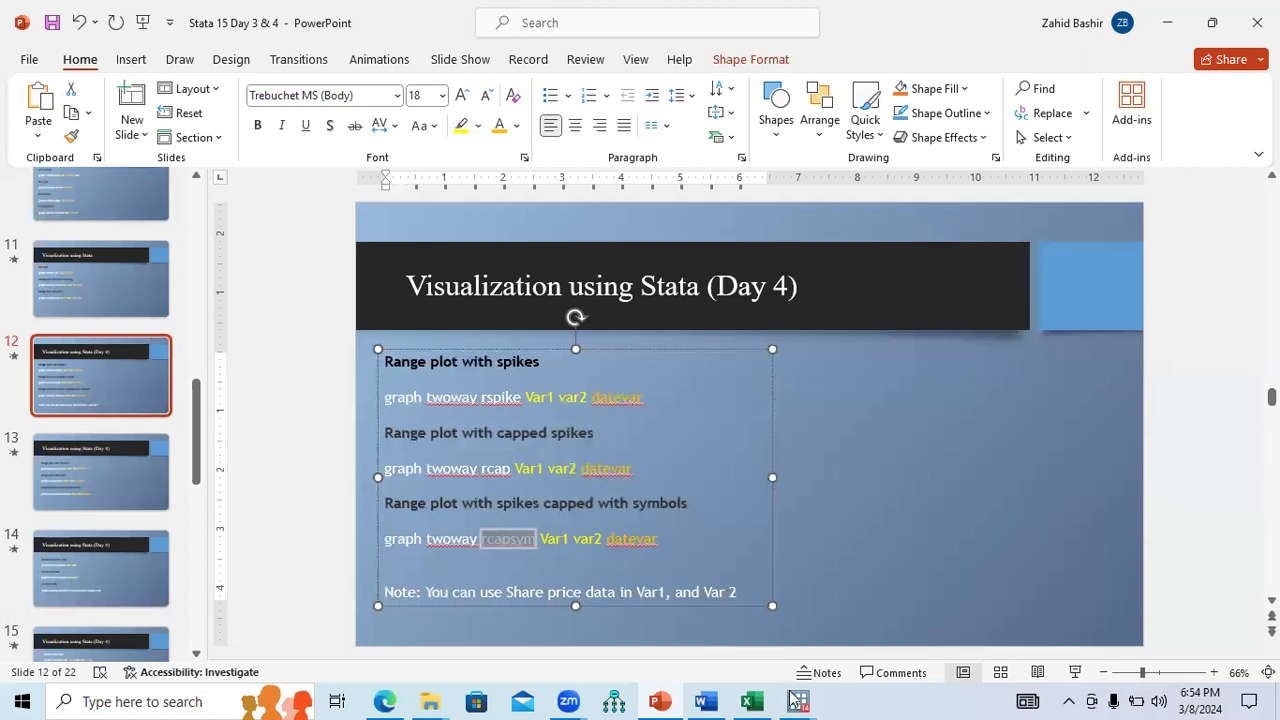
key("alt+Tab")
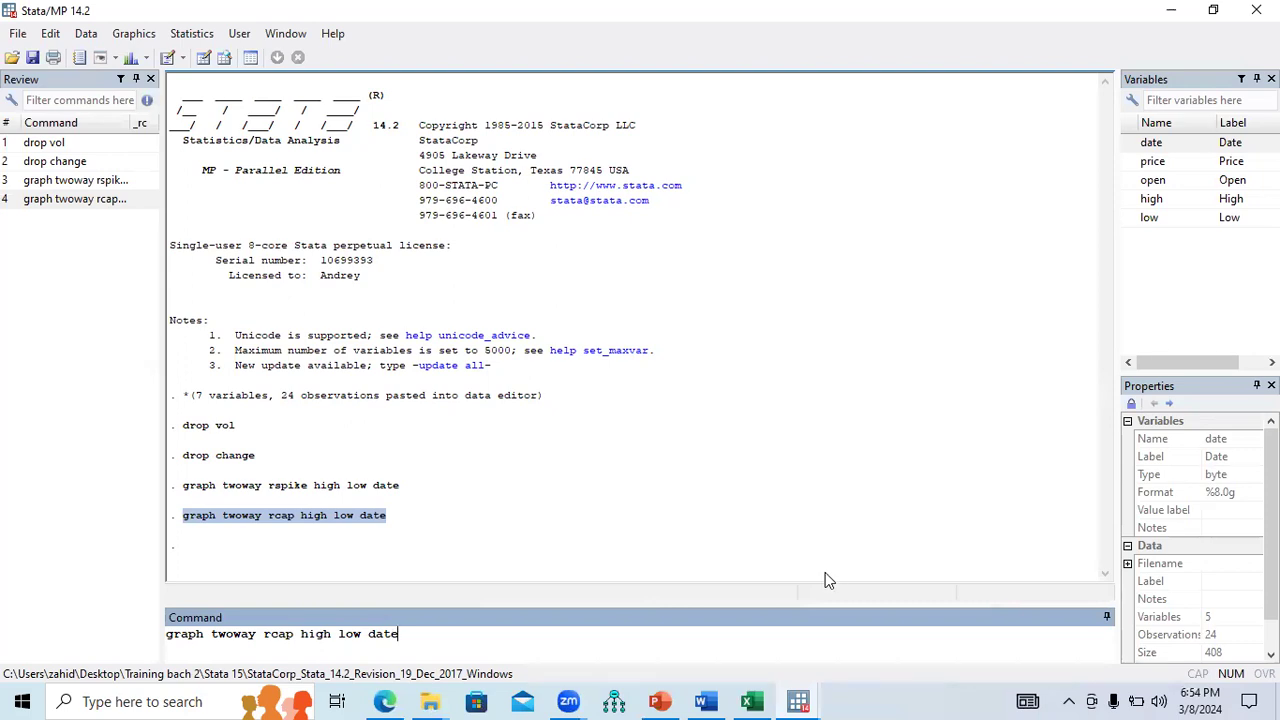
key("alt+Tab")
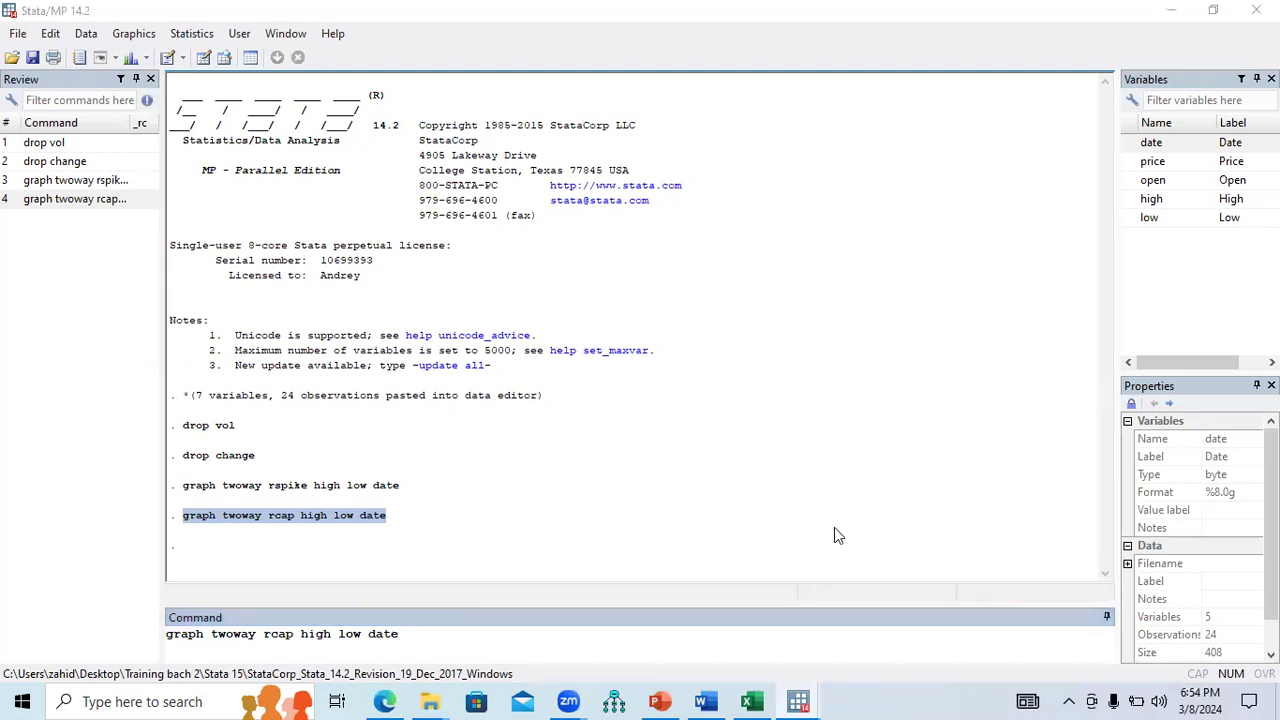
Replace rcap with rcapsym, run graph twoway rcapsym high low date, and view the graph maximized before minimizing it.
double_click(278, 633)
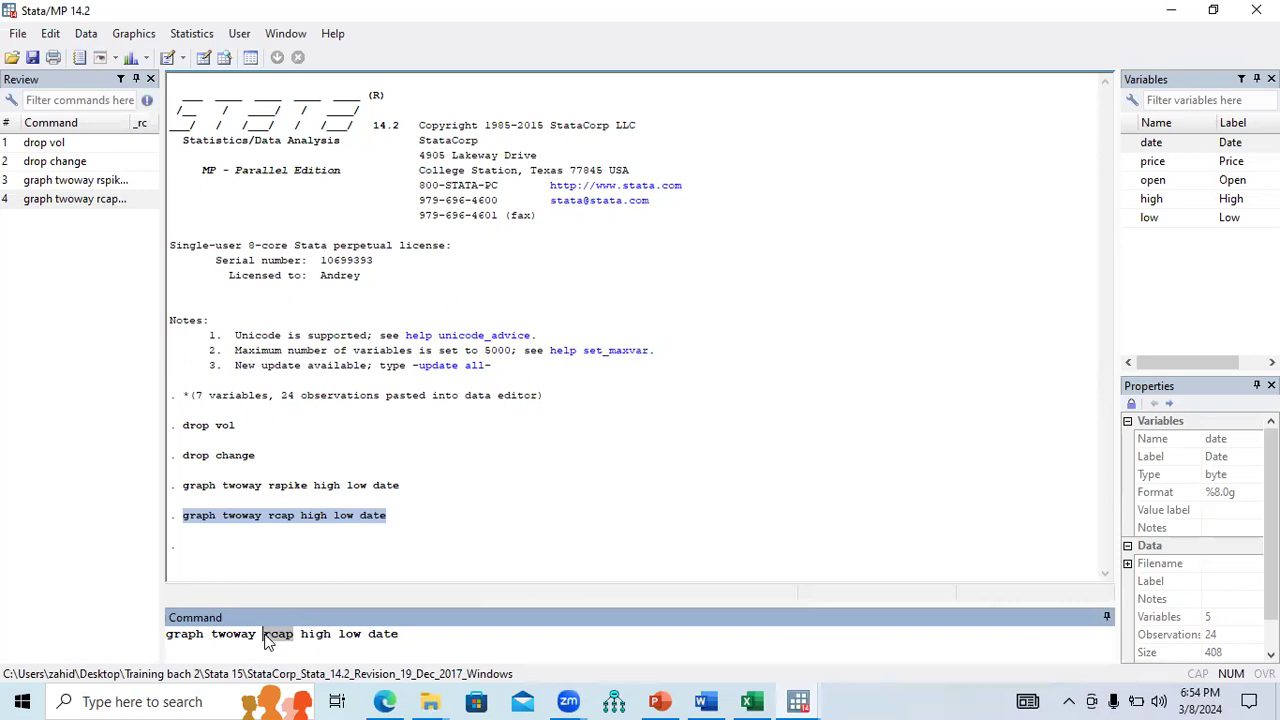
type("rcapsym")
key("Return")
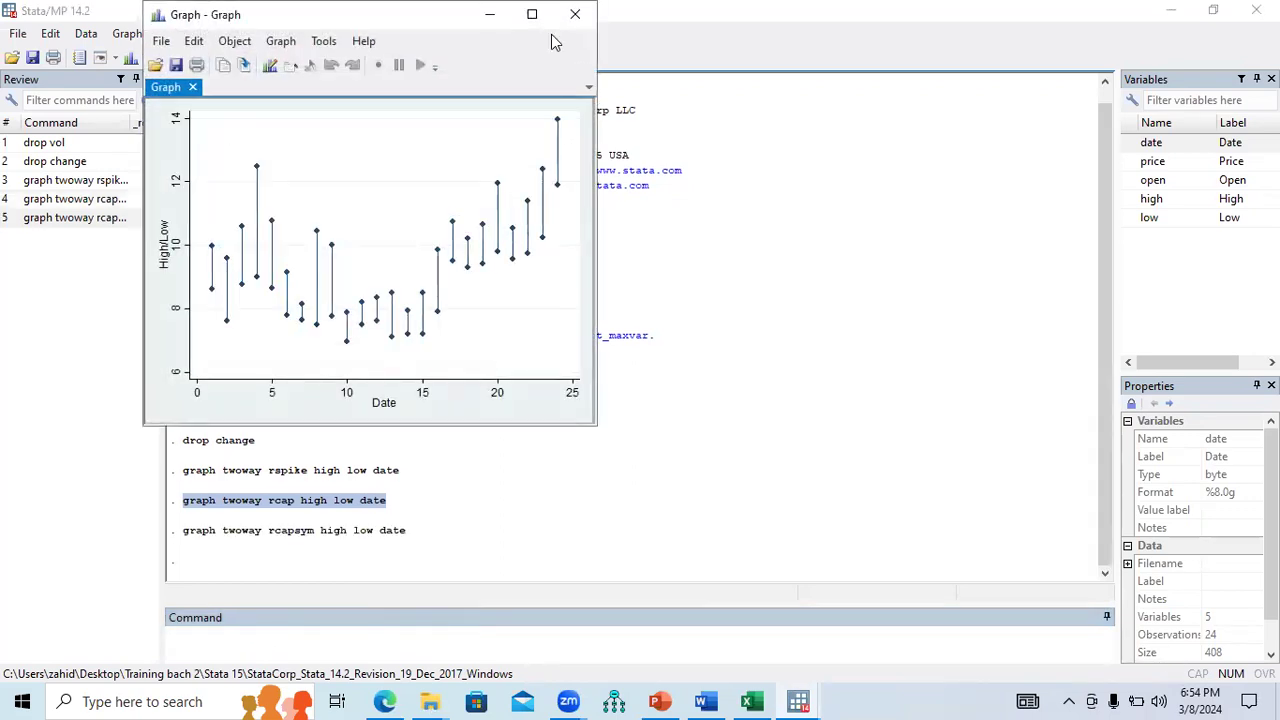
left_click(532, 15)
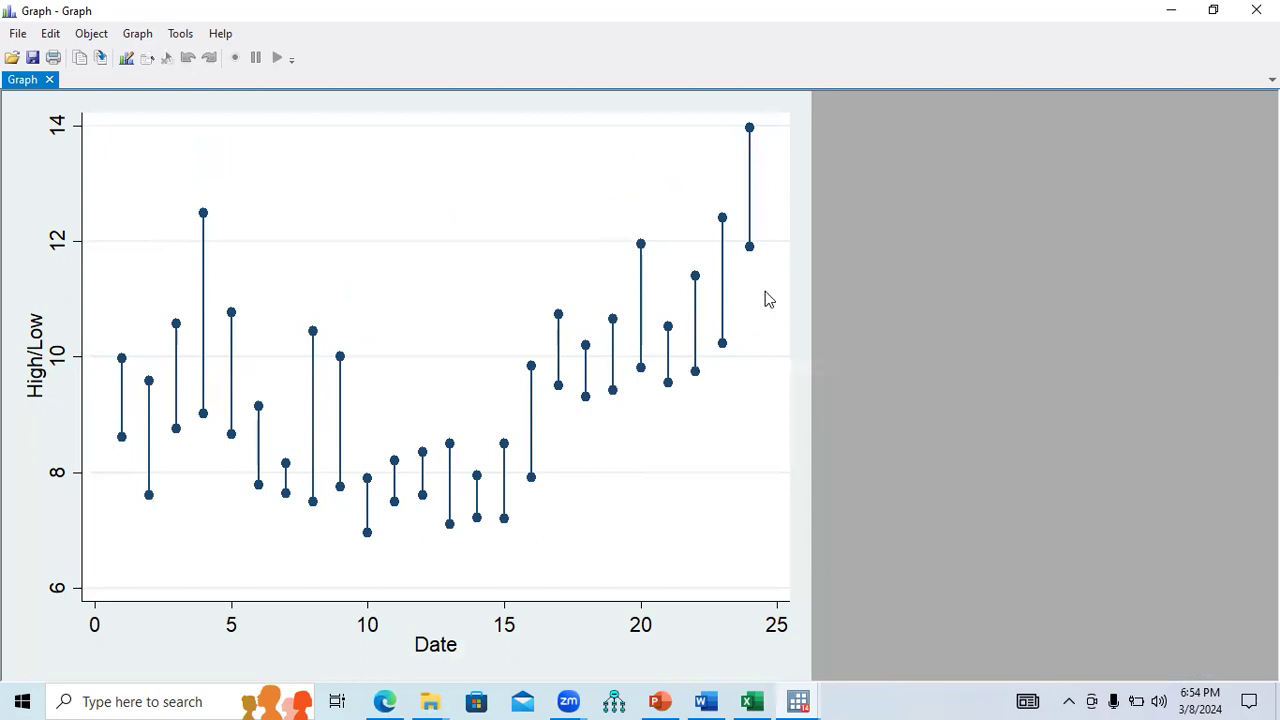
left_click(1172, 12)
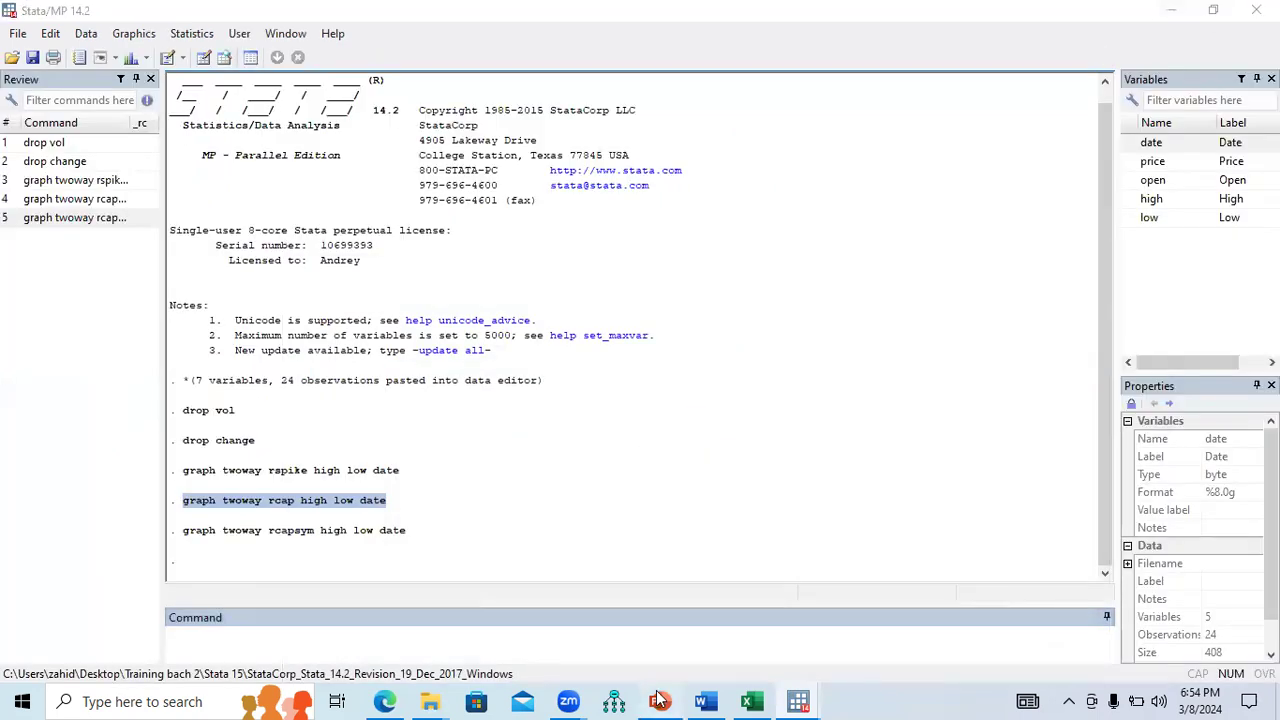
Switch to PowerPoint, open slide 13 with the marker and line range plot commands, and return to Stata.
left_click(659, 700)
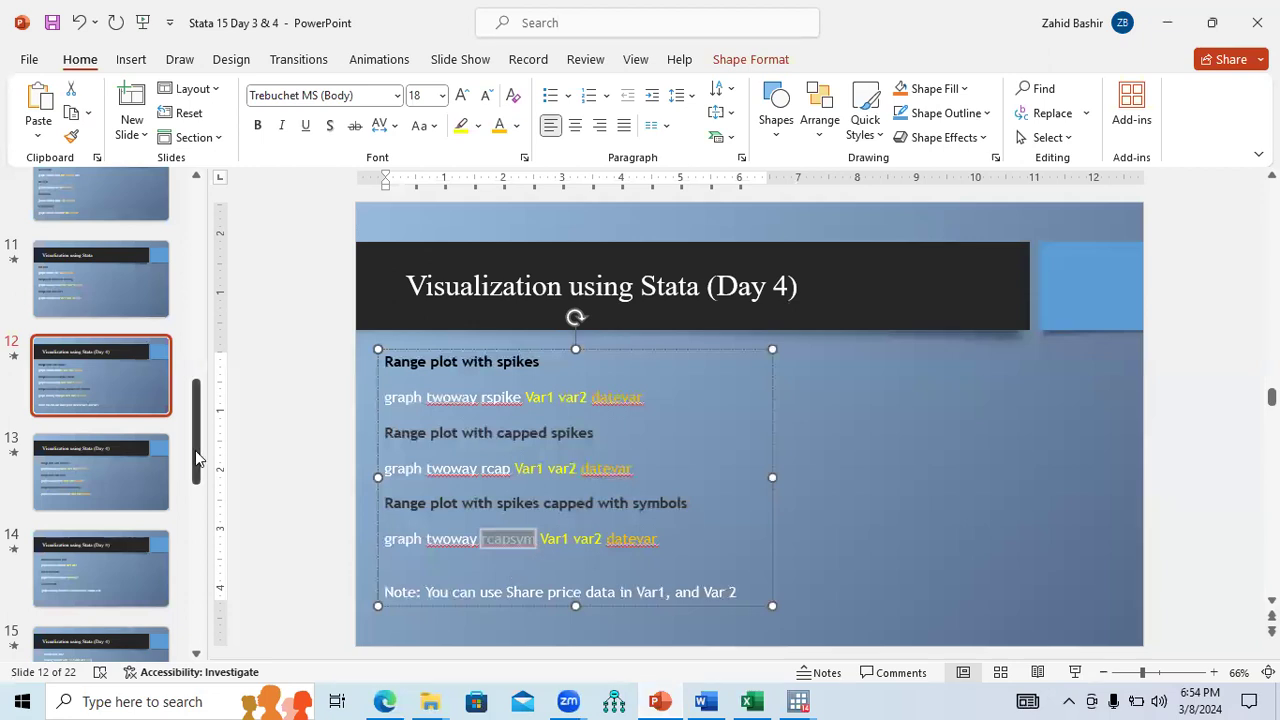
left_click(131, 460)
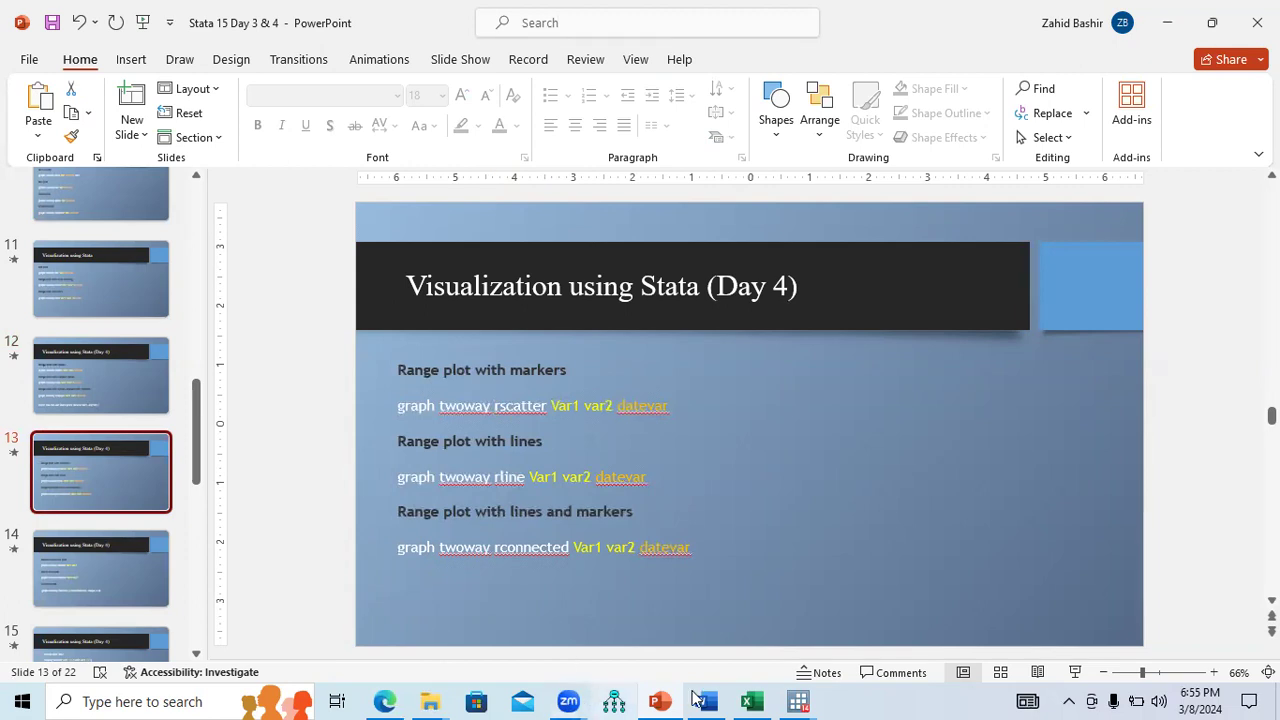
left_click(798, 701)
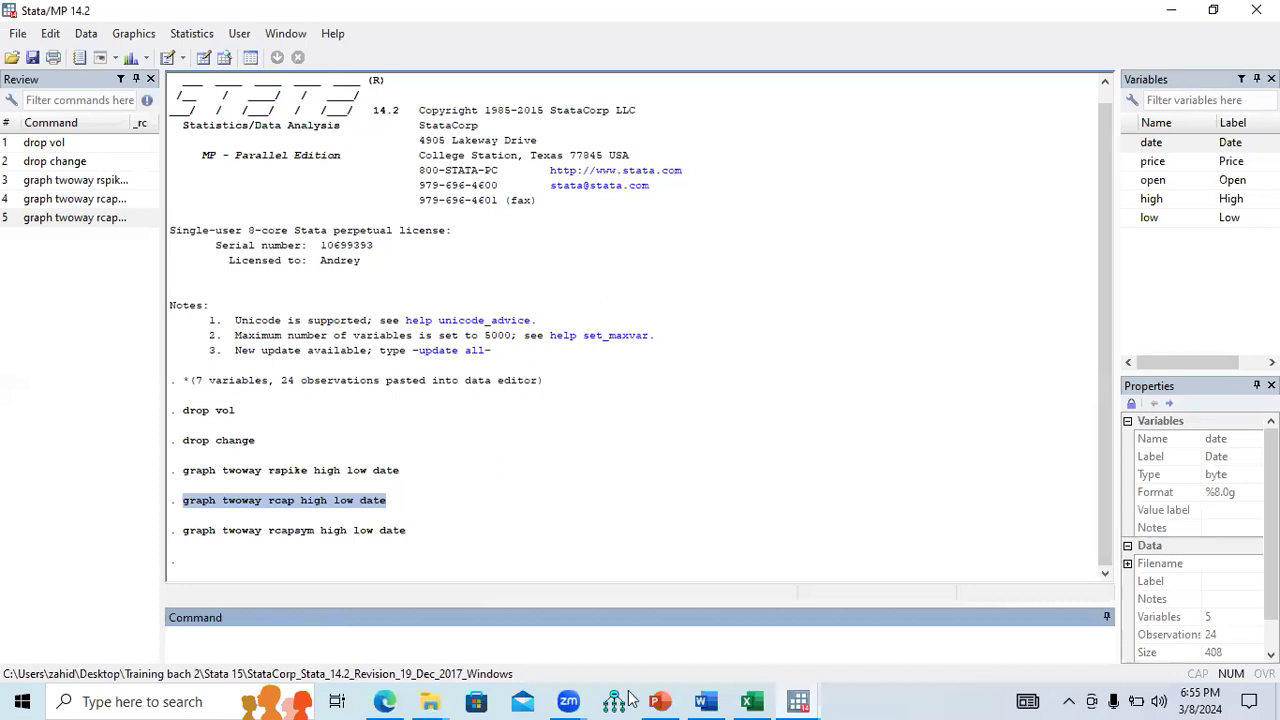
Copy the executed rcapsym command into the command line and select its rcapsym keyword for replacement.
left_click_drag(408, 531, 183, 531)
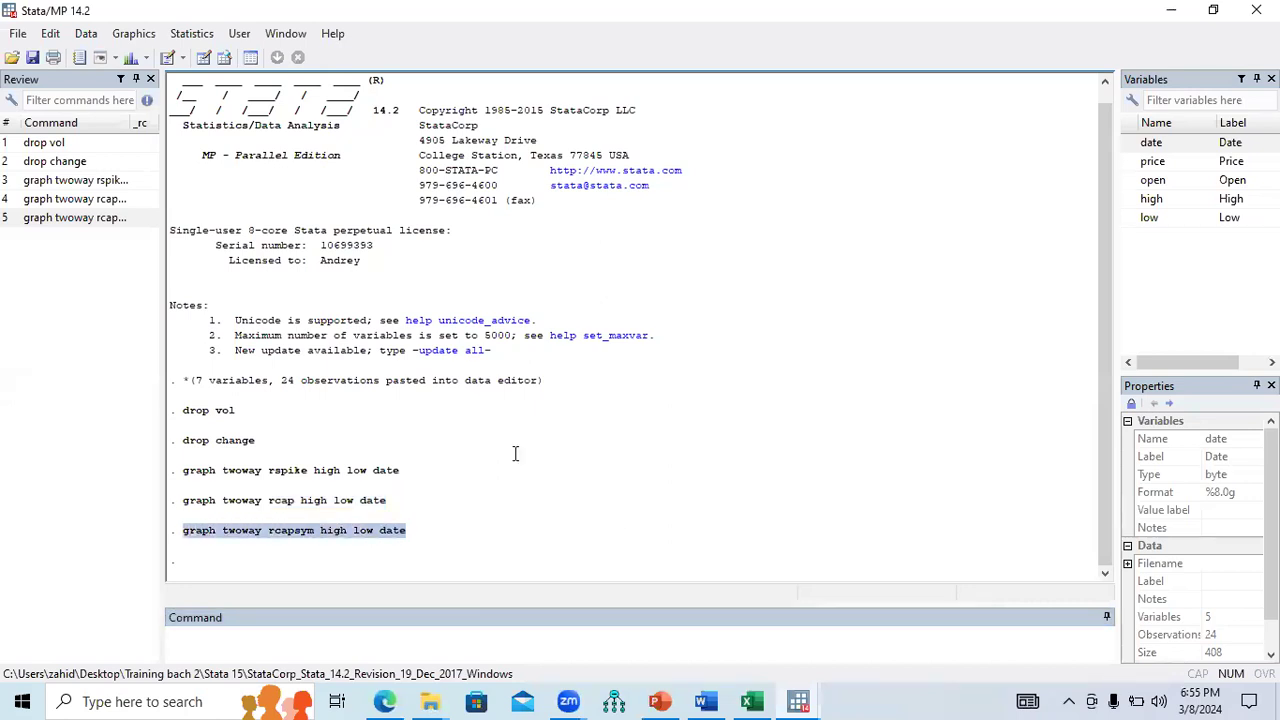
key("ctrl+c")
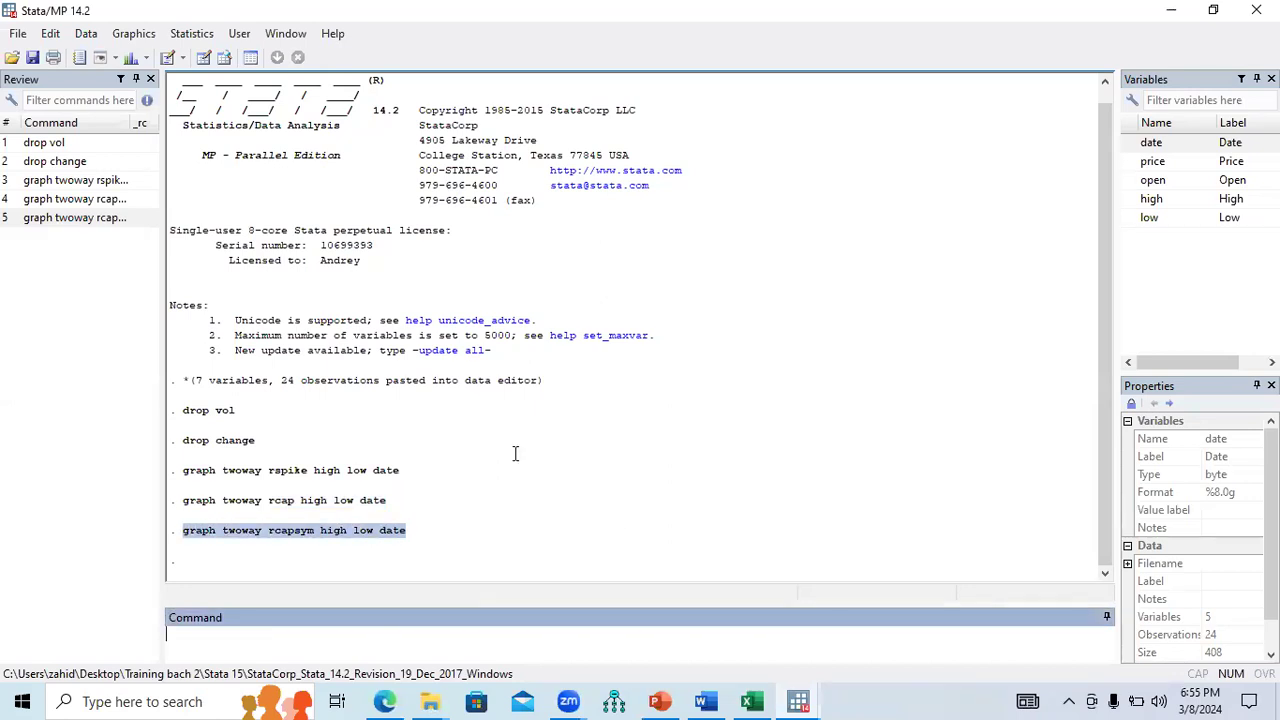
key("ctrl+v")
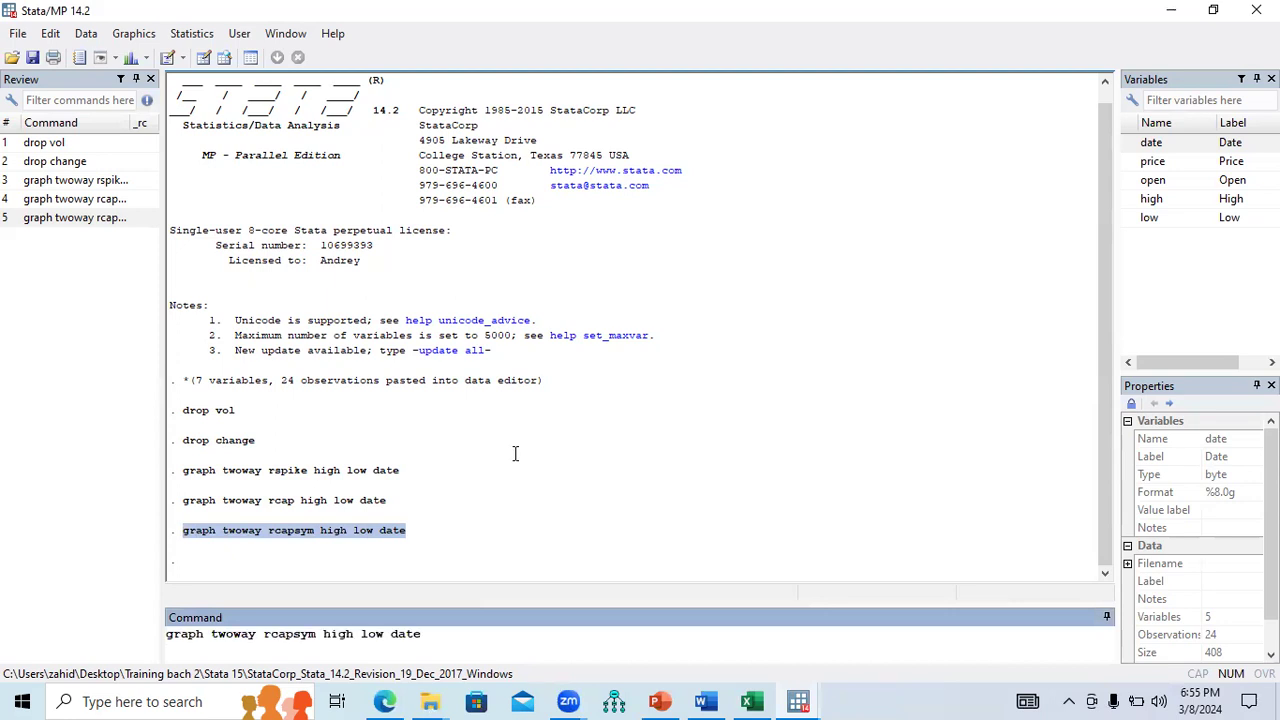
key("ctrl+Left")
key("ctrl+Left")
key("ctrl+Left")
key("ctrl+Left")
key("shift+Right")
key("shift+Right")
key("shift+Right")
key("shift+Right")
key("shift+Right")
key("shift+Right")
key("shift+Right")
Copy rscatter from slide 13 in PowerPoint, substitute it for rcapsym in Stata, and run graph twoway rscatter high low date.
key("alt+Tab")
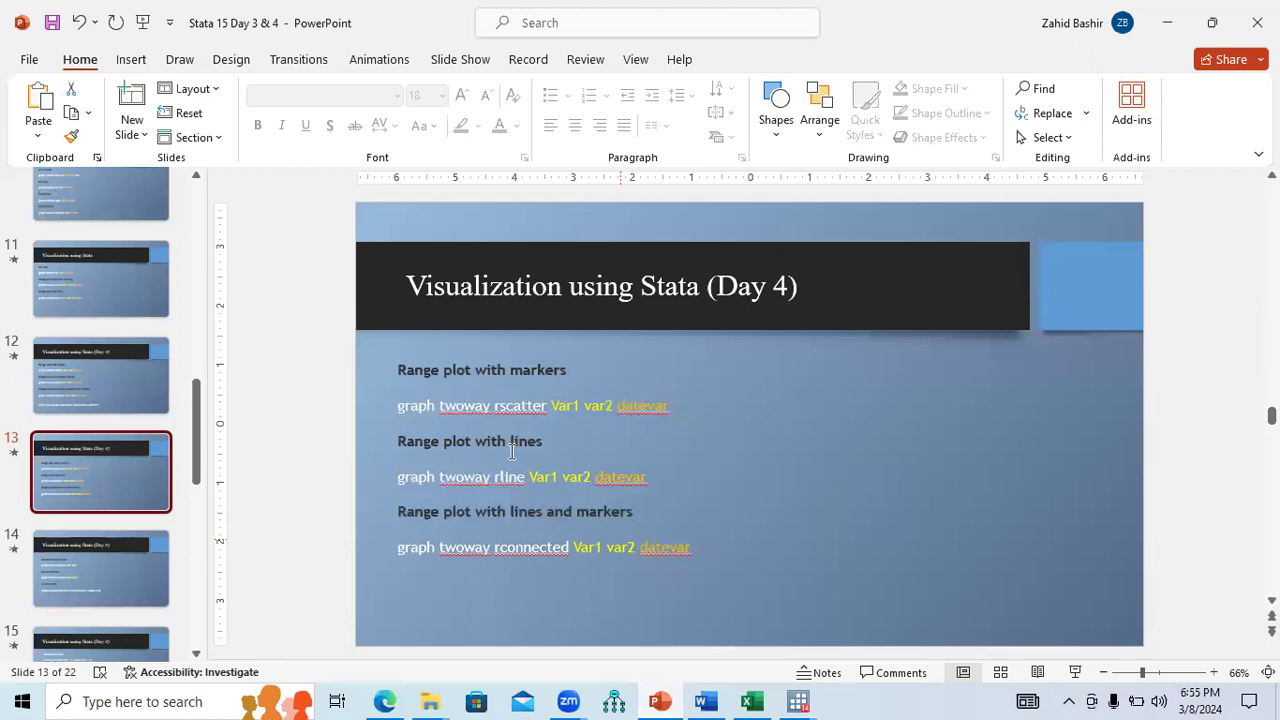
left_click_drag(494, 407, 546, 421)
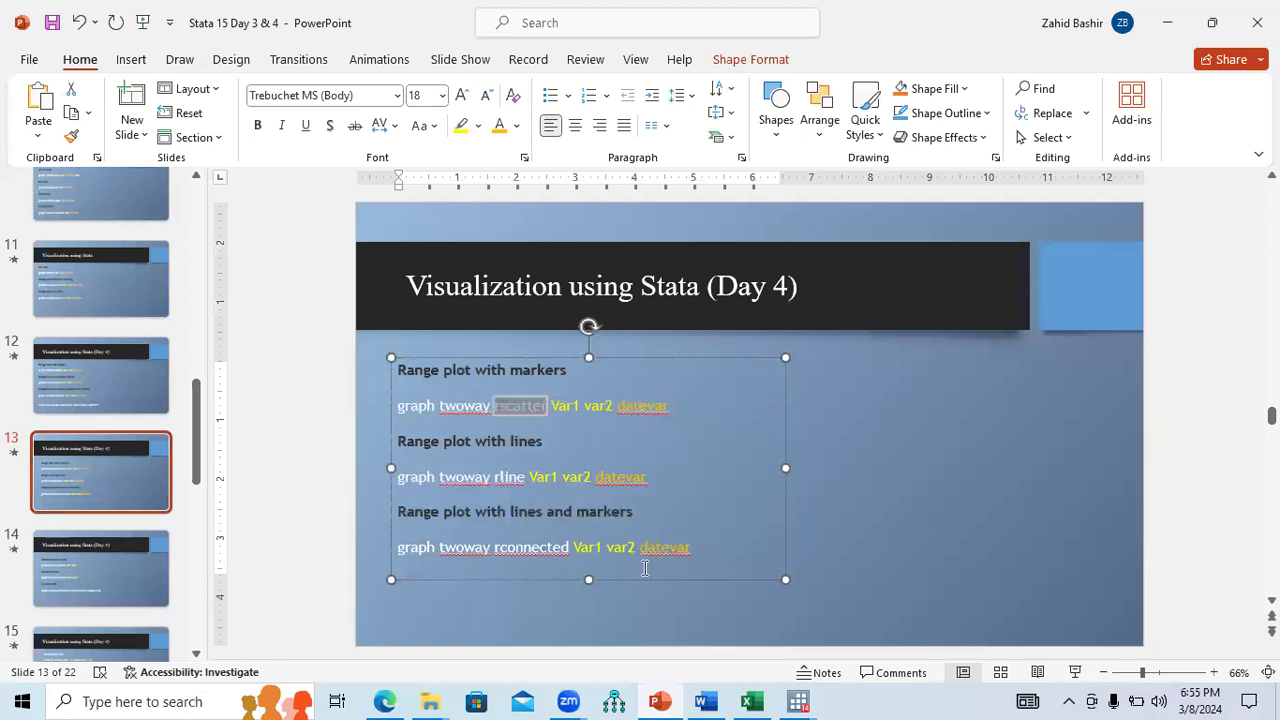
left_click(800, 700)
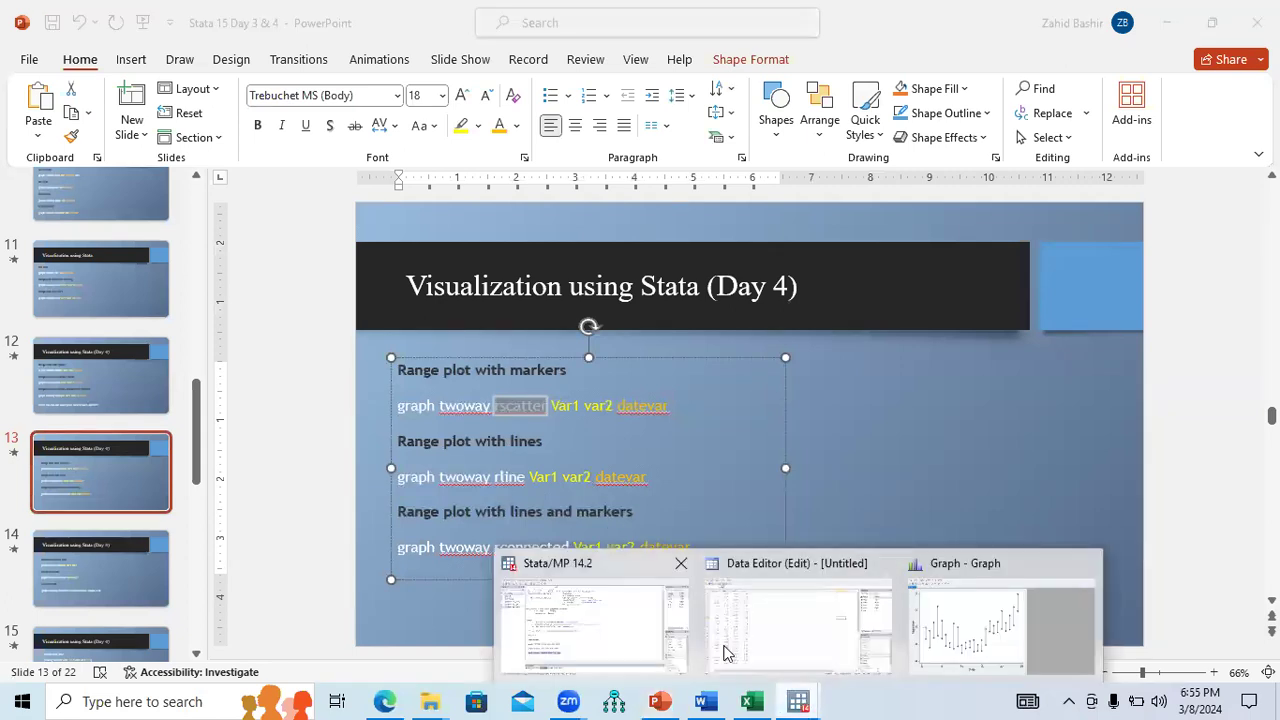
left_click(628, 652)
key("ctrl+v")
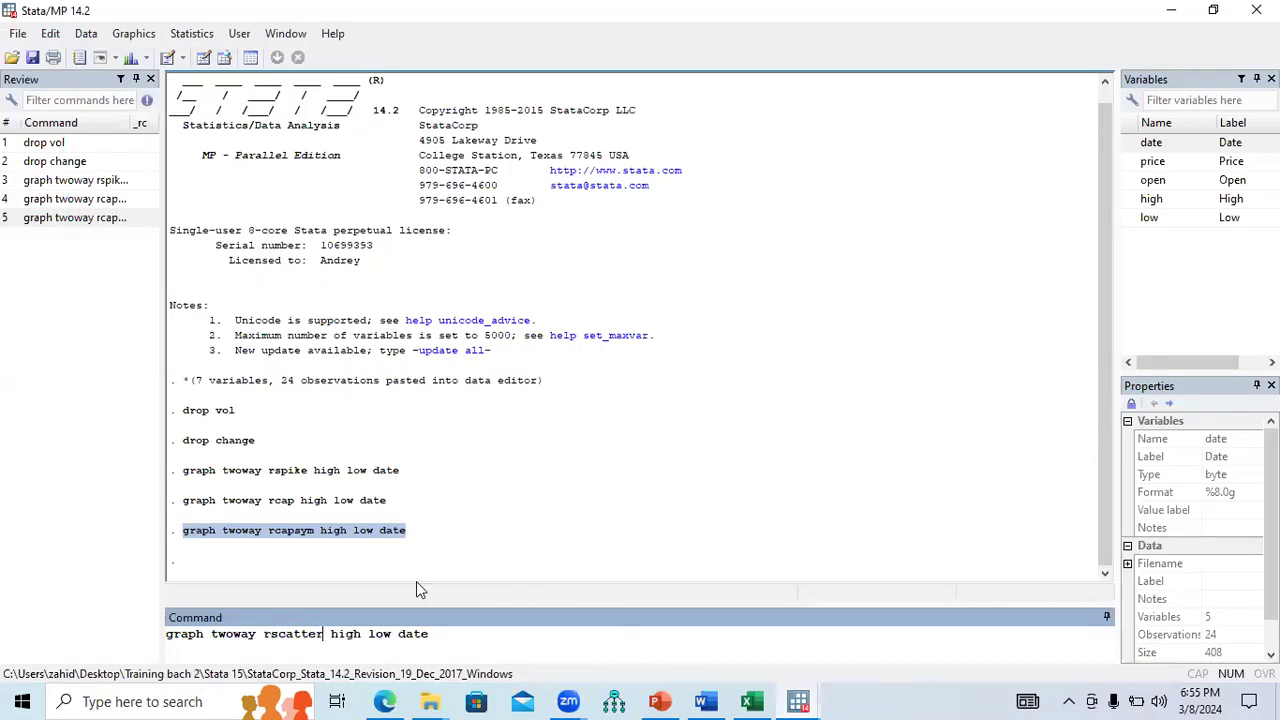
left_click_drag(264, 637, 331, 636)
left_click(425, 634)
key("Return")
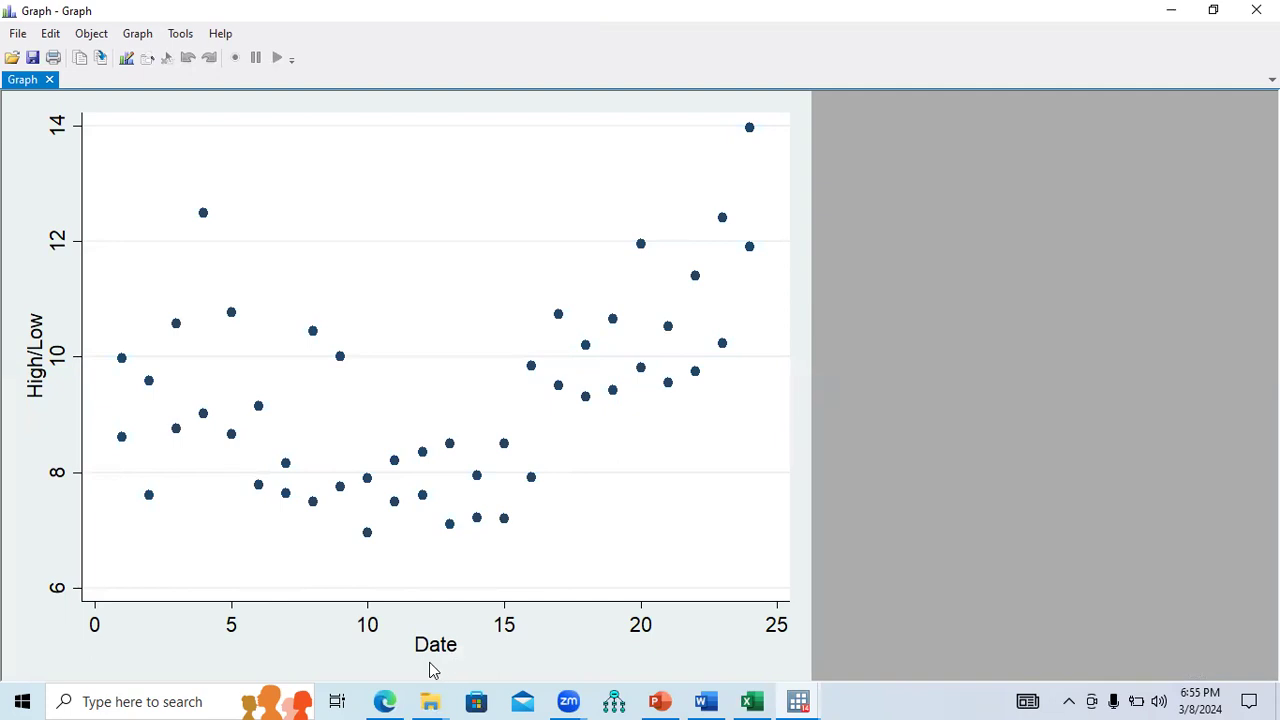
Switch to PowerPoint, review the rline keyword in the range plot with lines command on slide 13, and return to Stata.
left_click(660, 701)
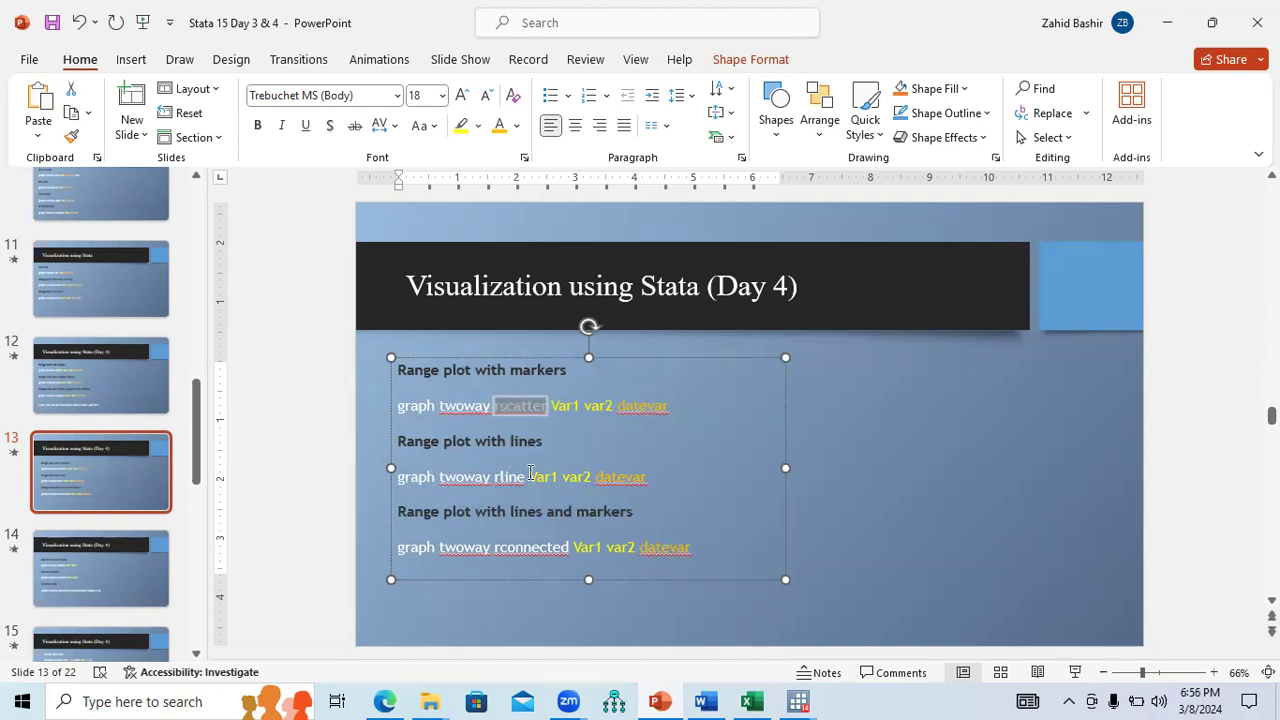
double_click(510, 477)
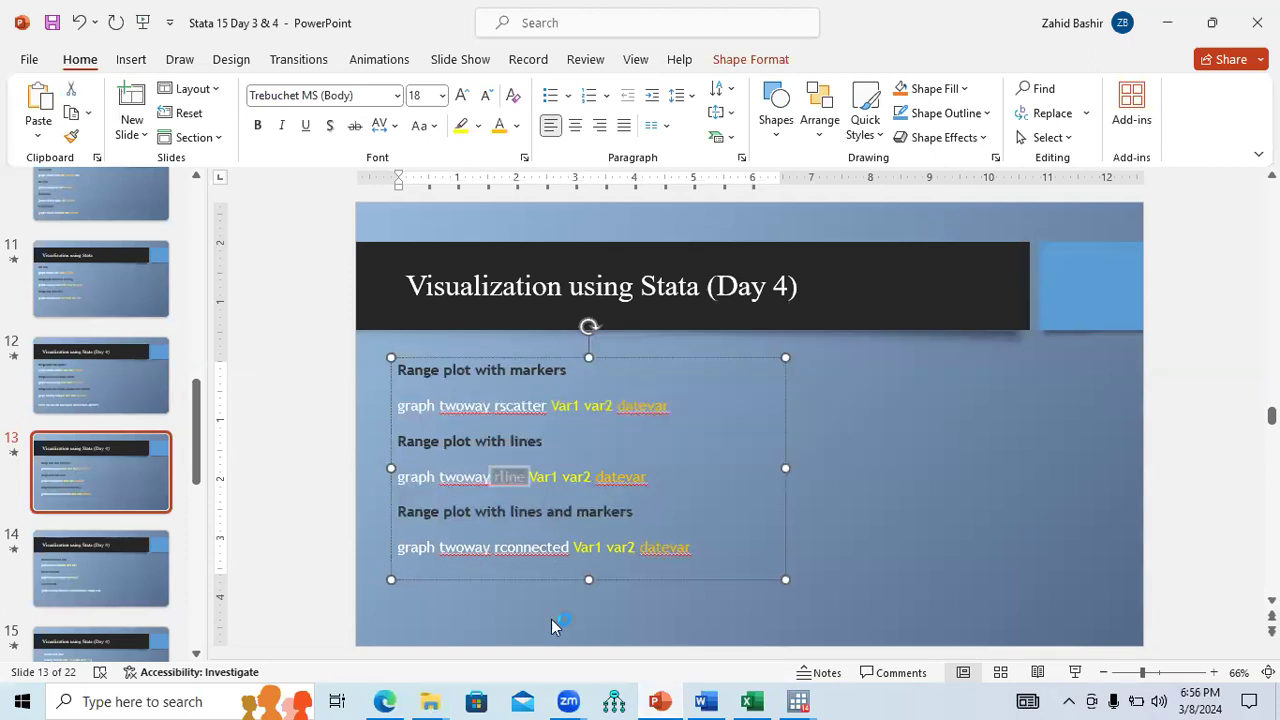
left_click(798, 701)
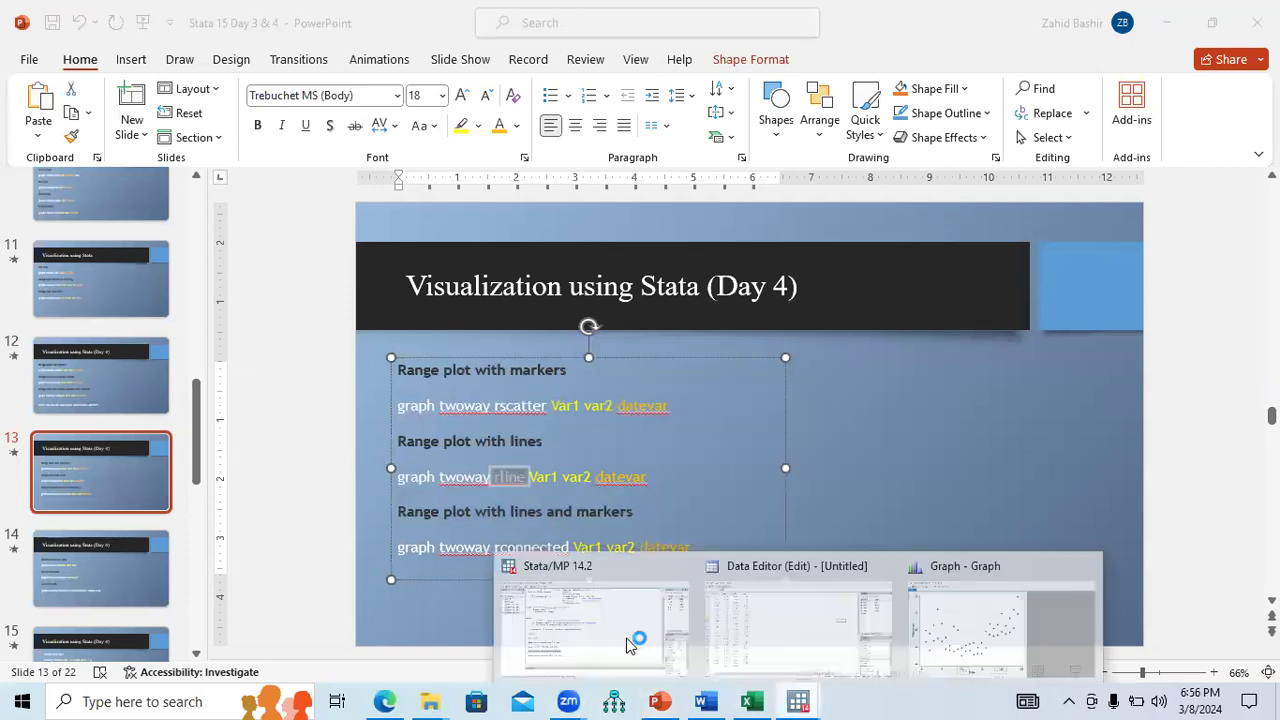
left_click(648, 633)
Reuse the executed rscatter command in the command line and change it to graph twoway rline high low date.
left_click_drag(415, 545, 183, 540)
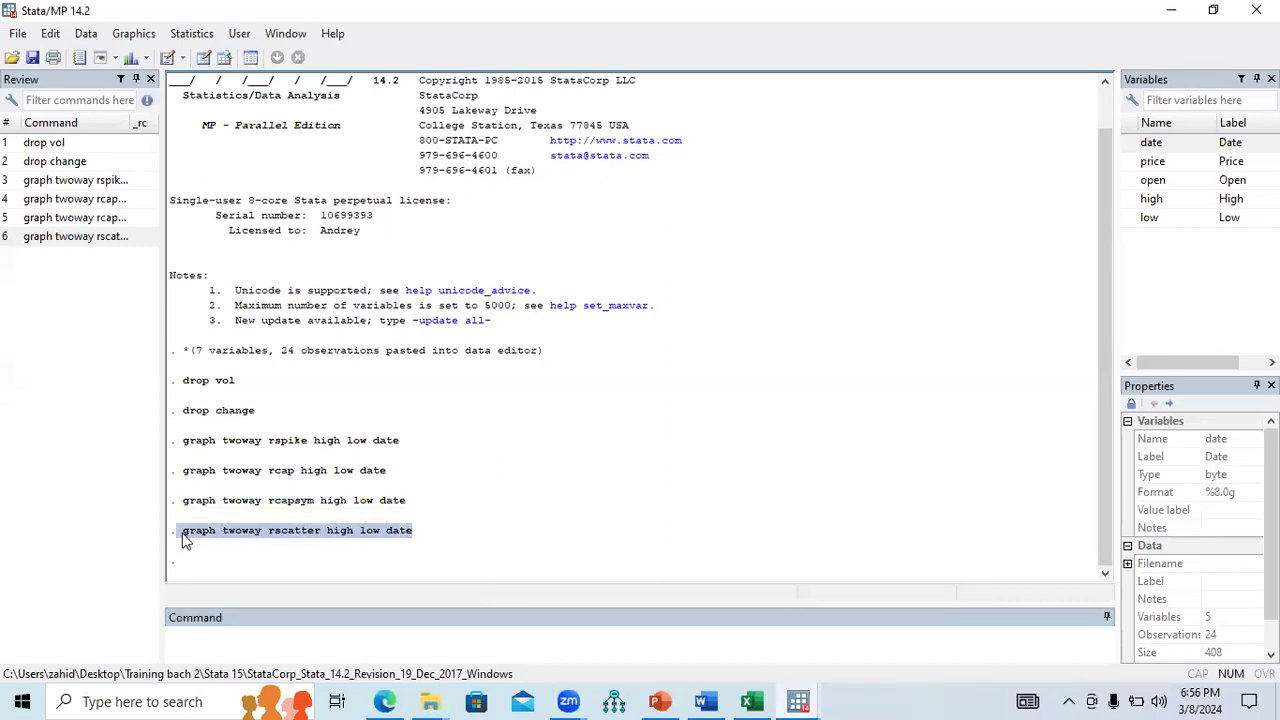
left_click(279, 650)
key("ctrl+v")
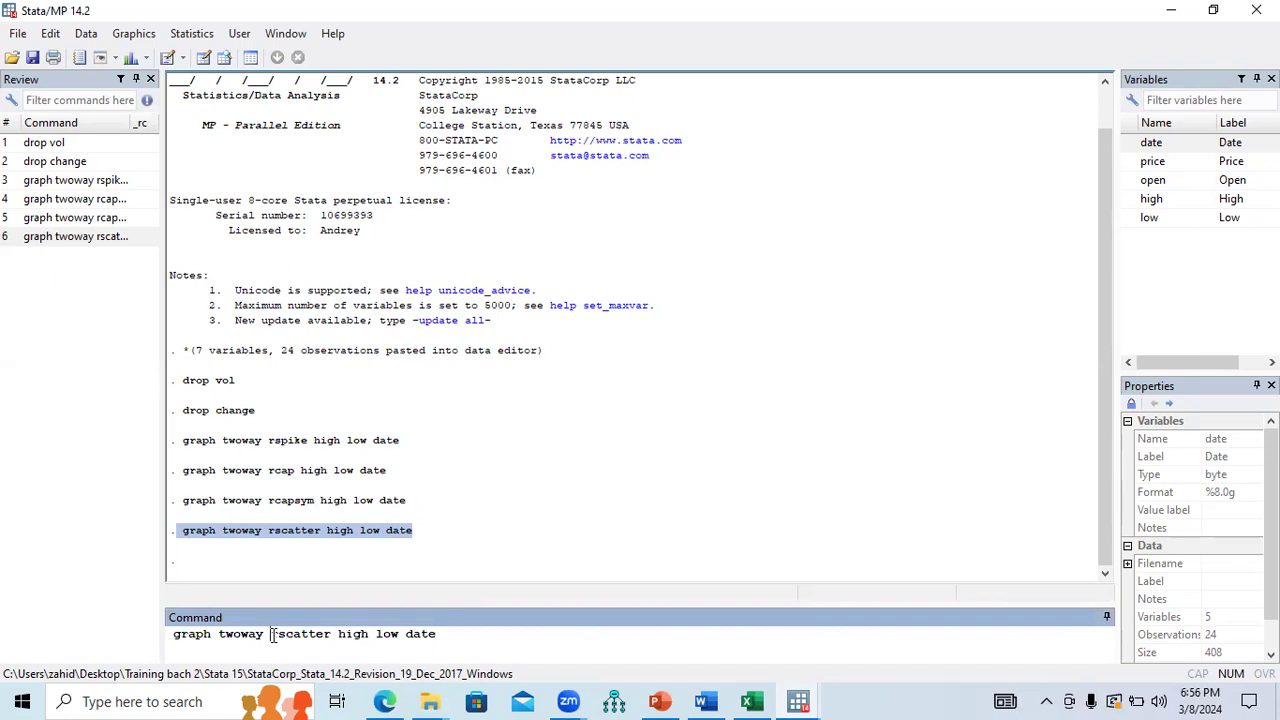
left_click_drag(272, 637, 316, 634)
type("rline")
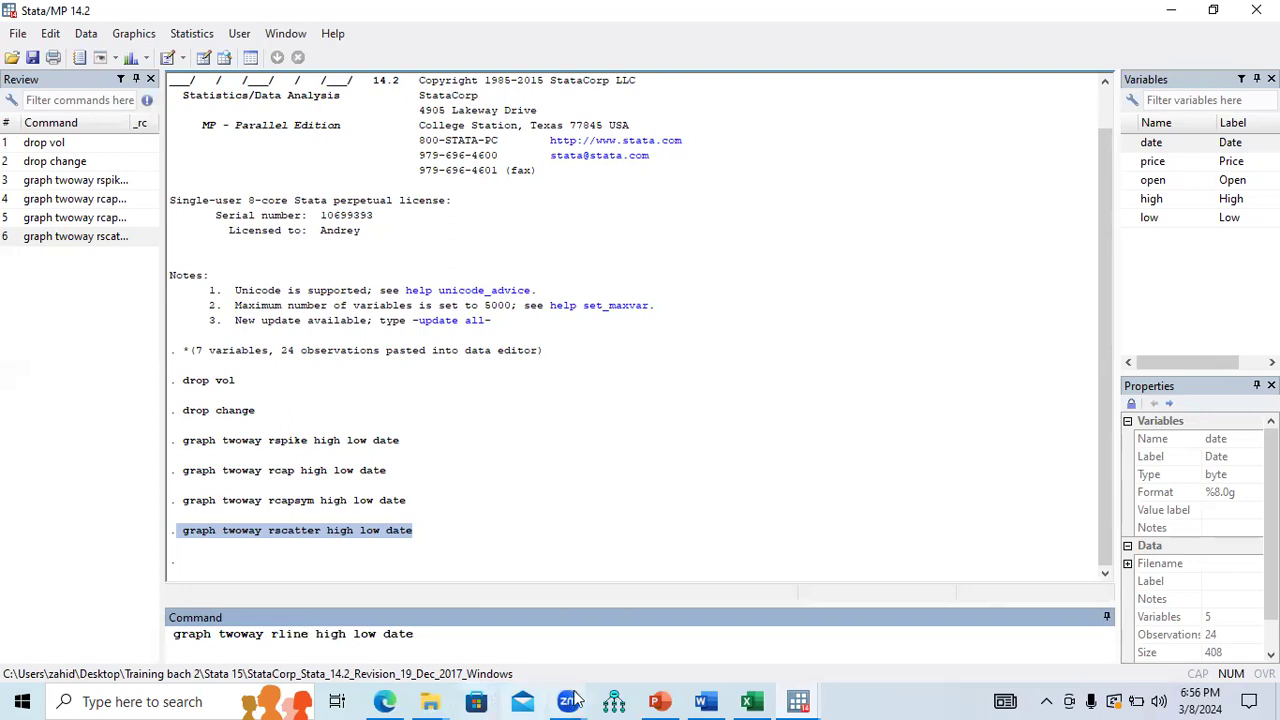
Check the rline command against slide 13 in PowerPoint, run it in Stata, and maximize the graph window.
left_click(659, 701)
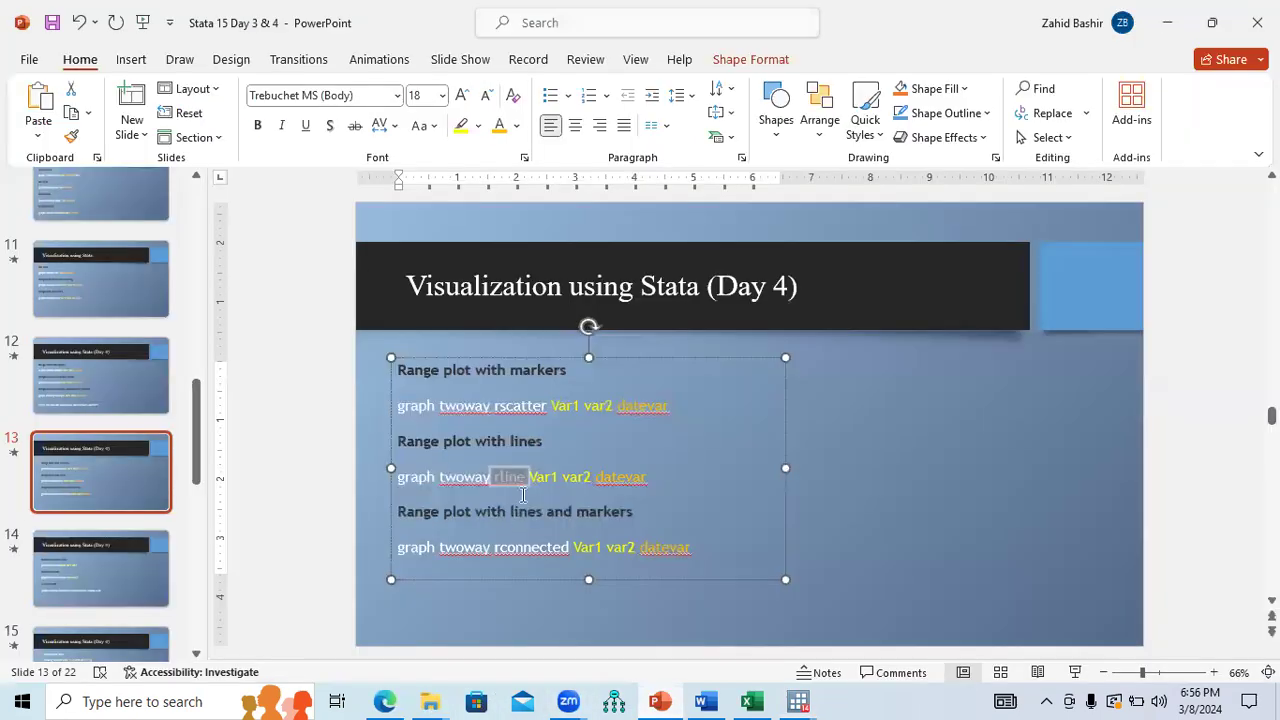
mouse_move(805, 700)
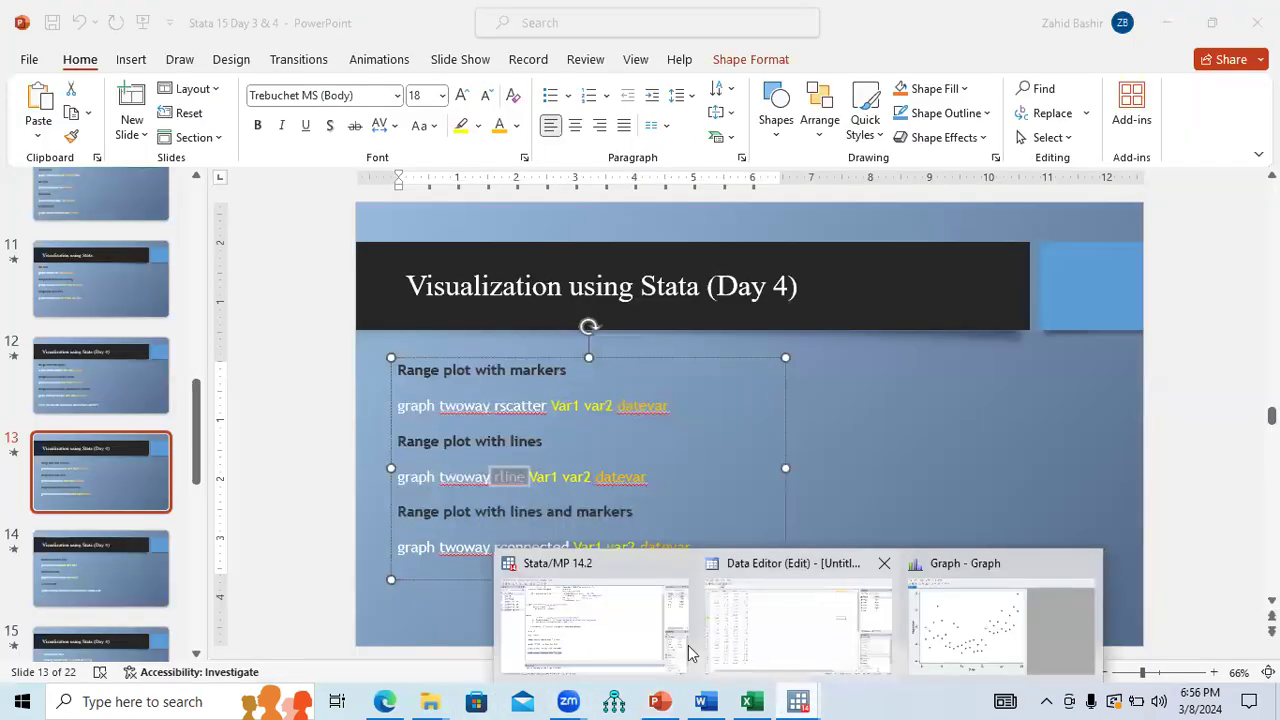
left_click(634, 645)
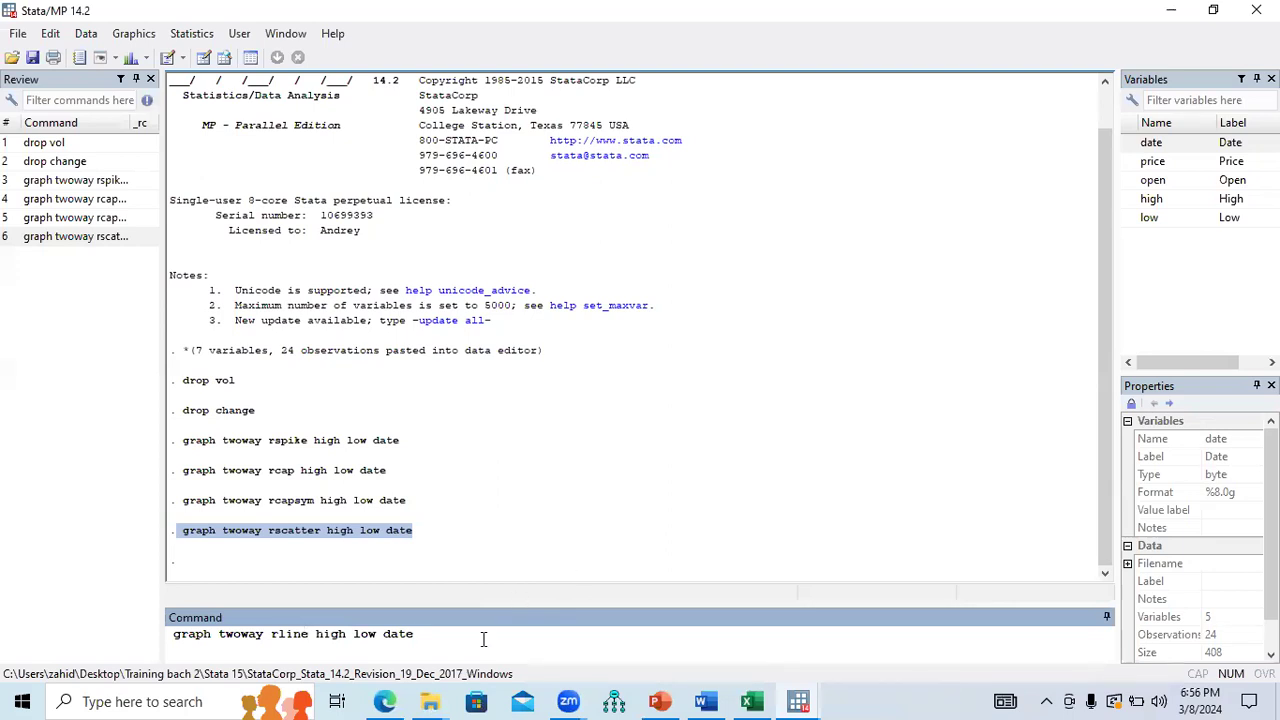
key("Return")
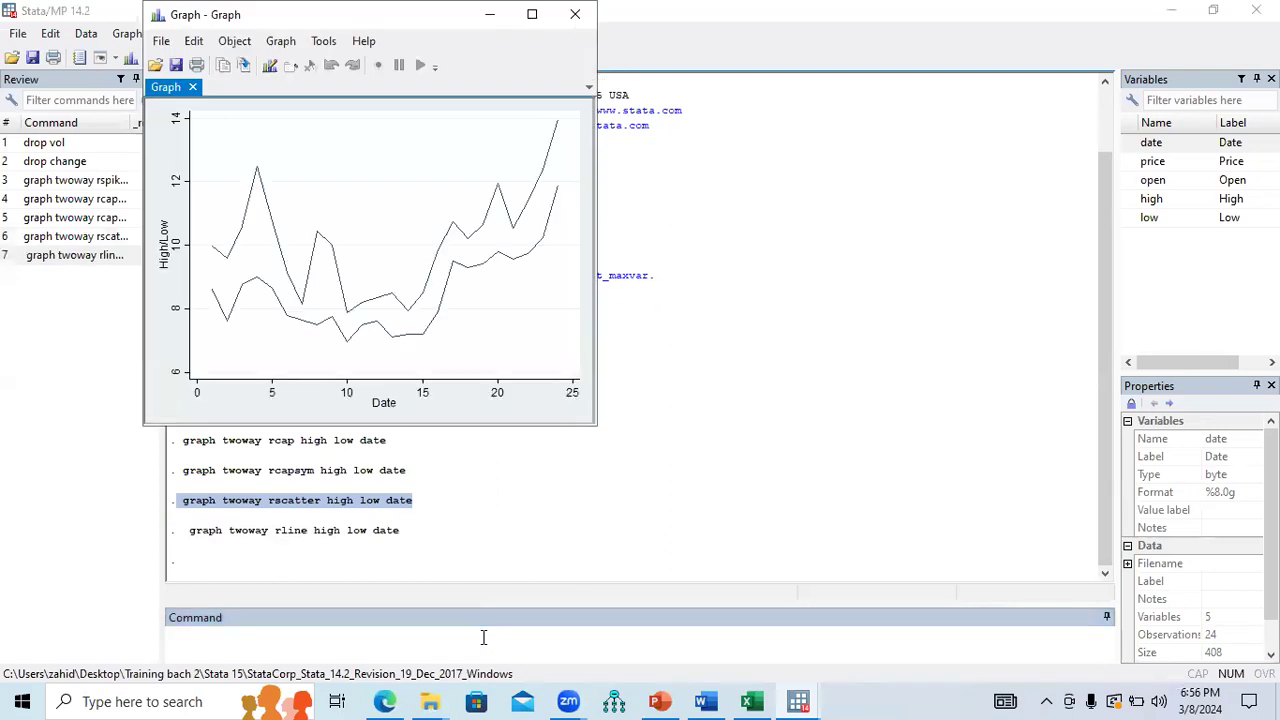
left_click(532, 14)
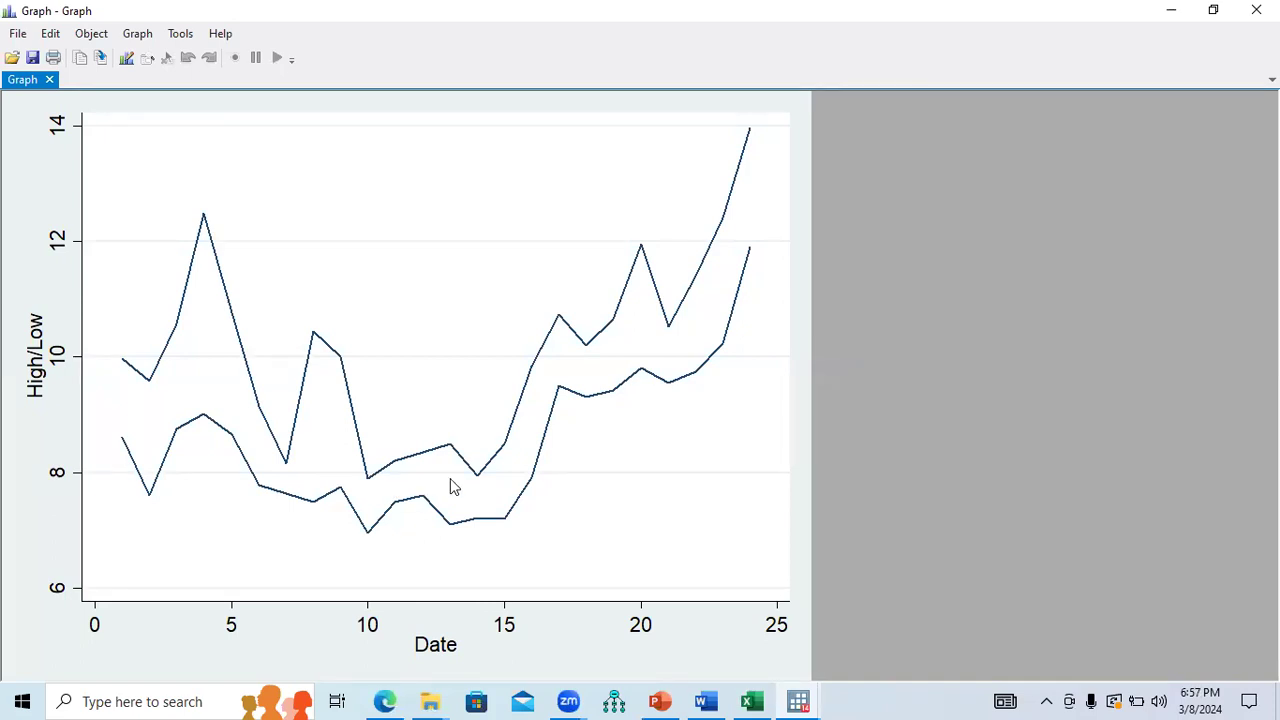
Check the rconnected keyword on slide 13 in PowerPoint, return to Stata, and copy the executed rline command into the command line.
left_click(660, 701)
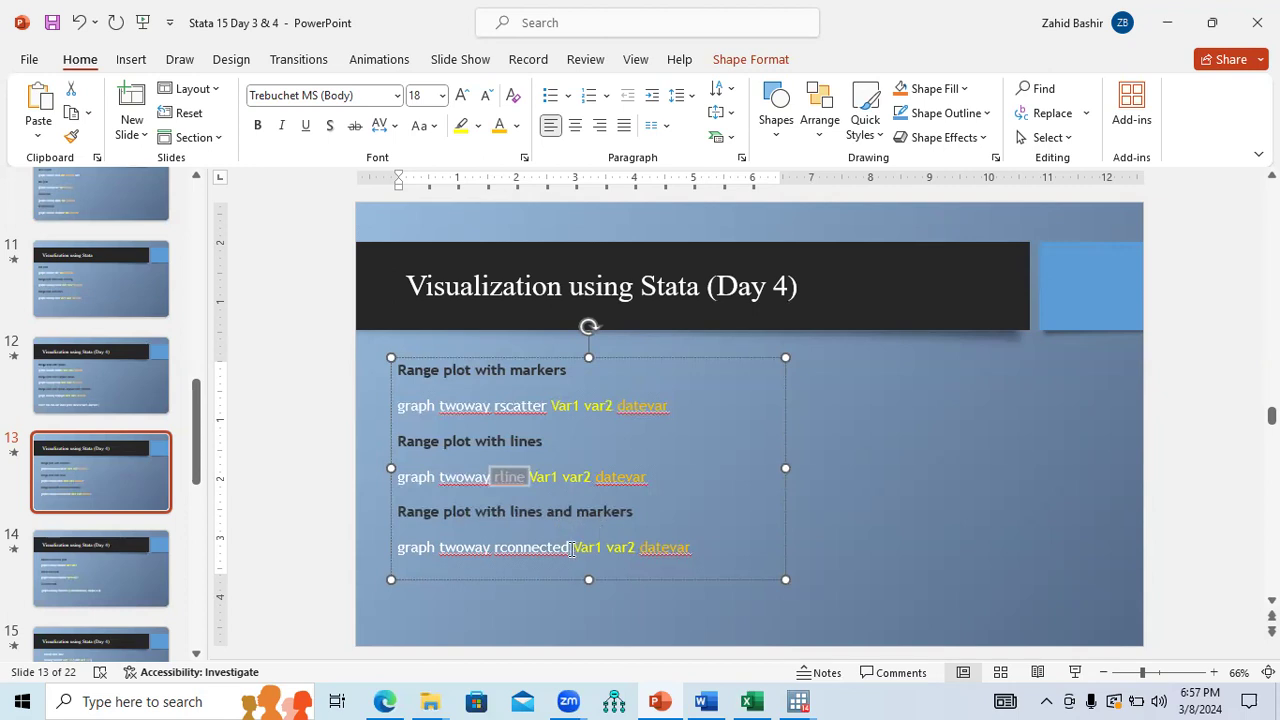
left_click_drag(569, 548, 531, 548)
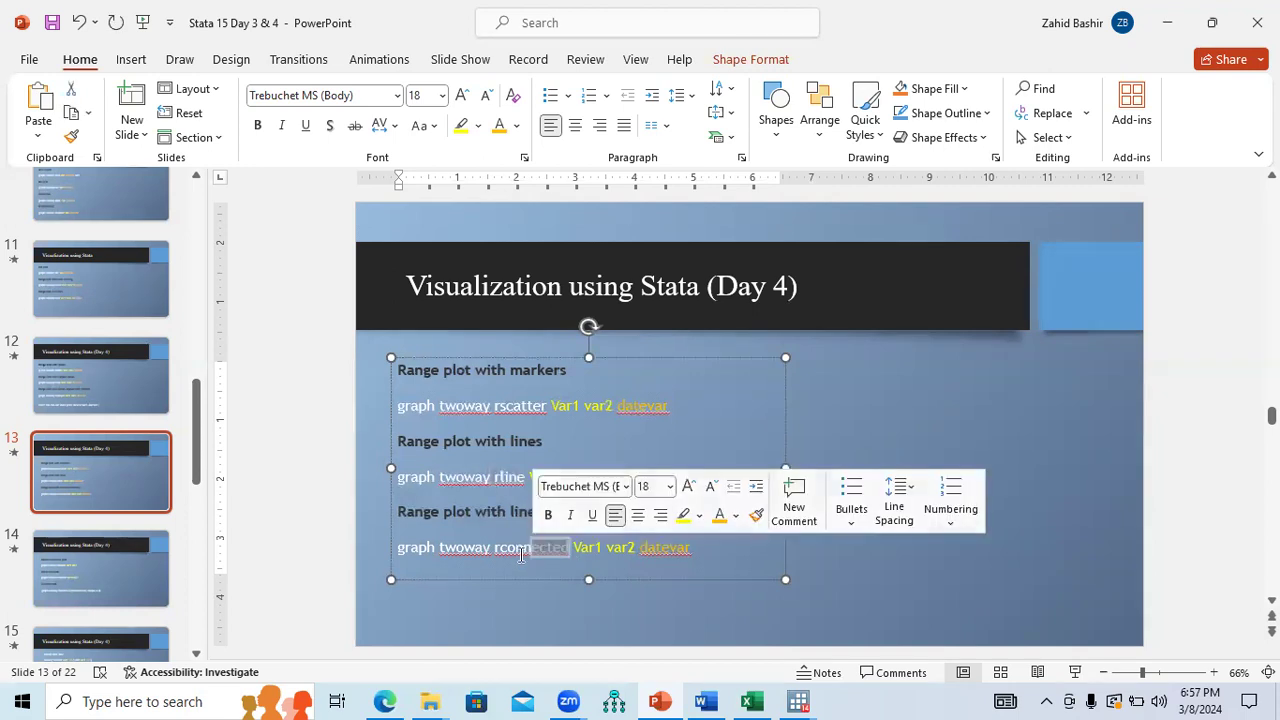
left_click(798, 701)
left_click(629, 653)
left_click_drag(418, 528, 196, 540)
key("ctrl+c")
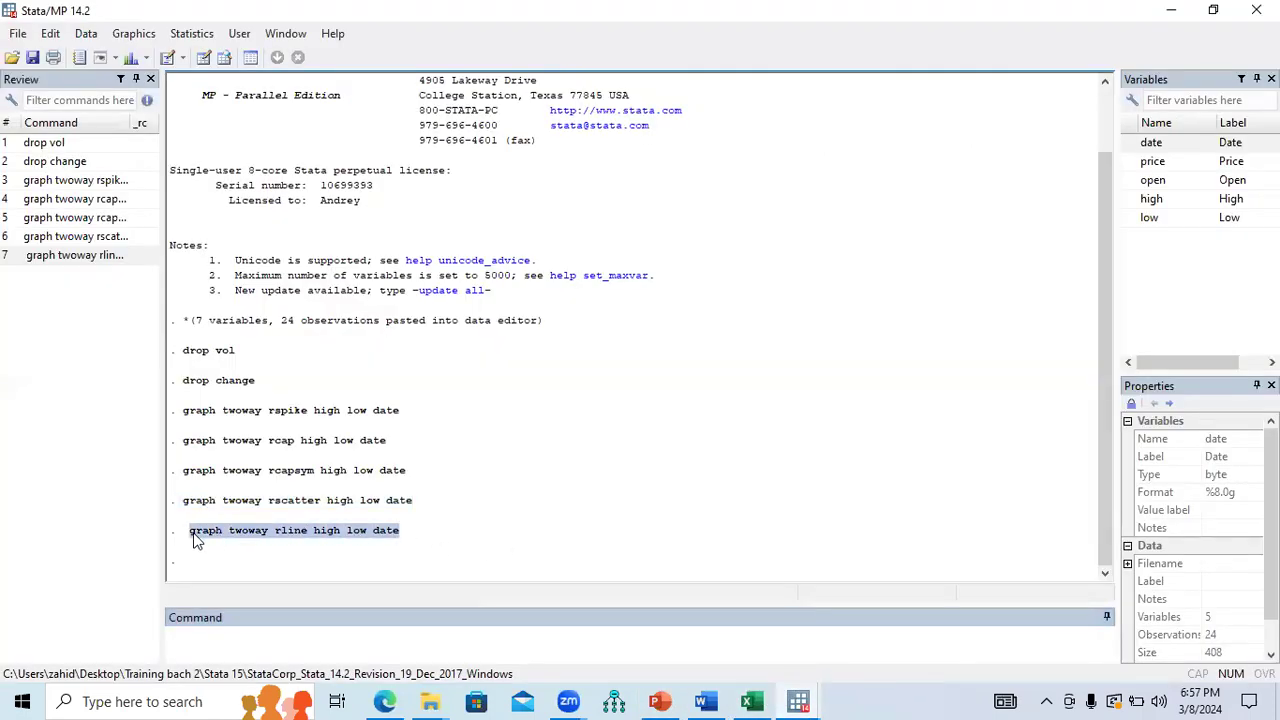
left_click(241, 639)
key("ctrl+v")
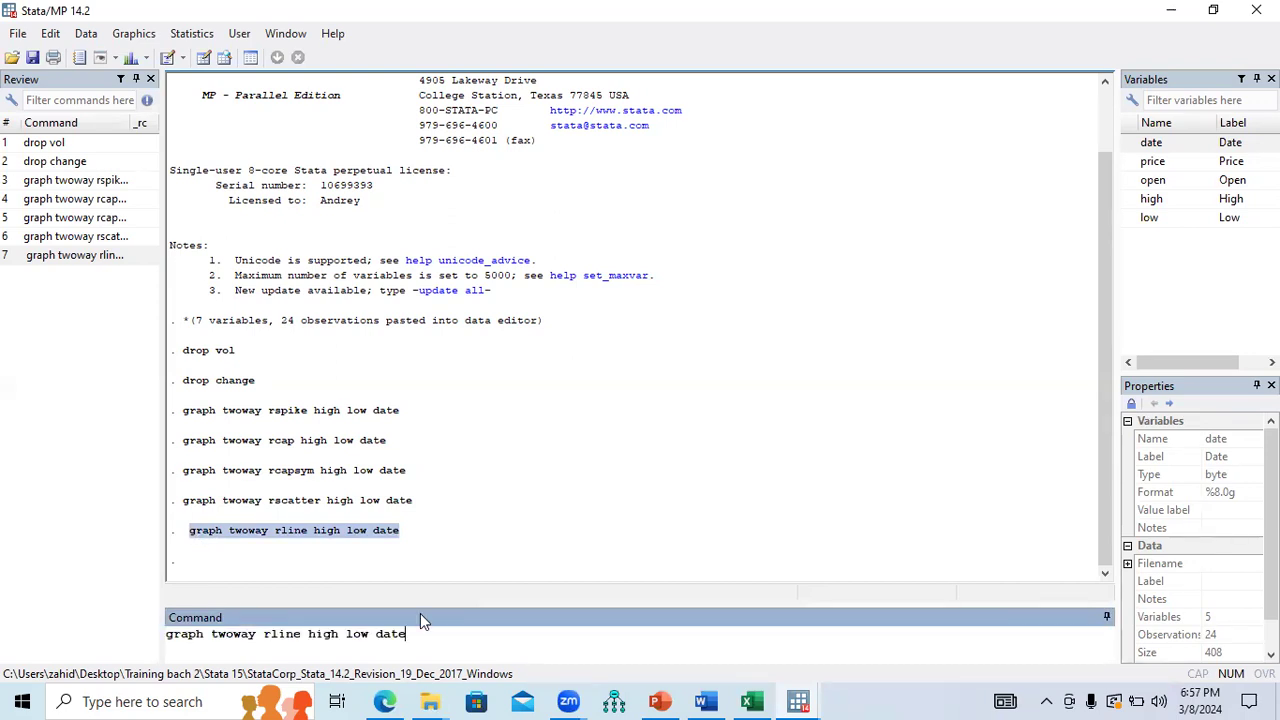
Copy rconnected from slide 13 in PowerPoint and substitute it for rline in Stata's command line, giving graph twoway rconnected high low date.
left_click(658, 701)
left_click(500, 553)
left_click_drag(504, 549, 570, 553)
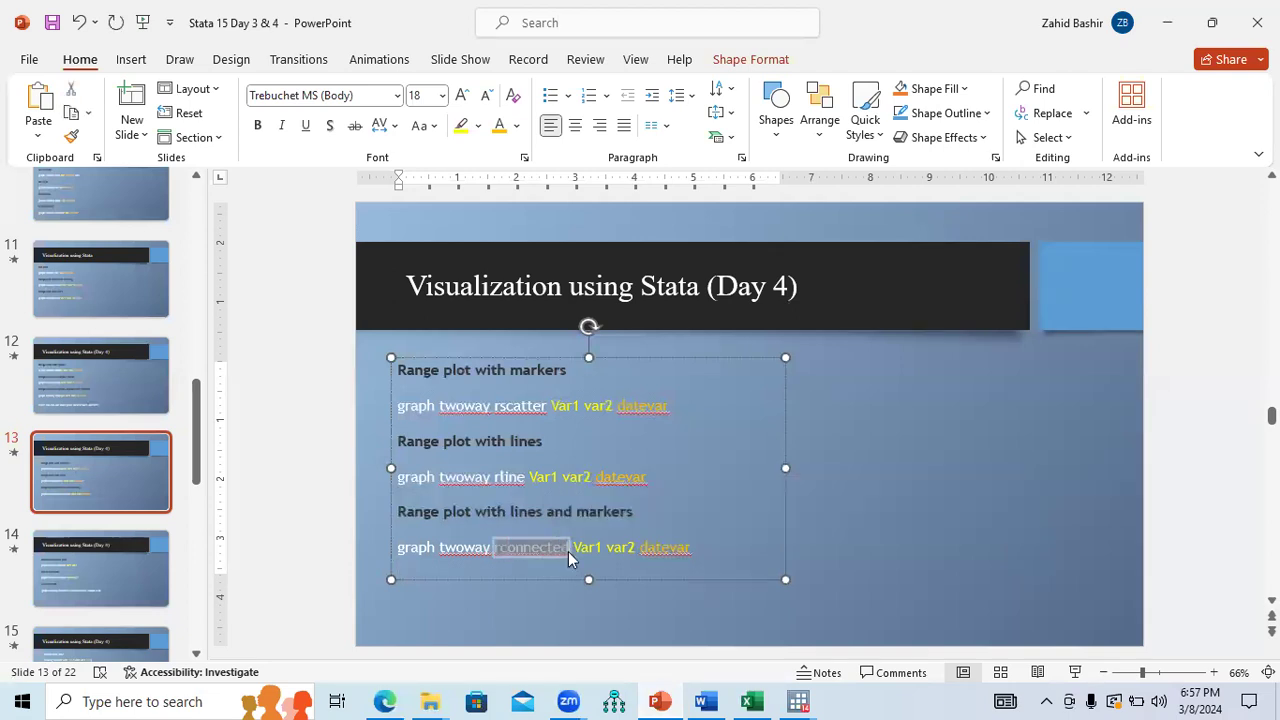
left_click(799, 701)
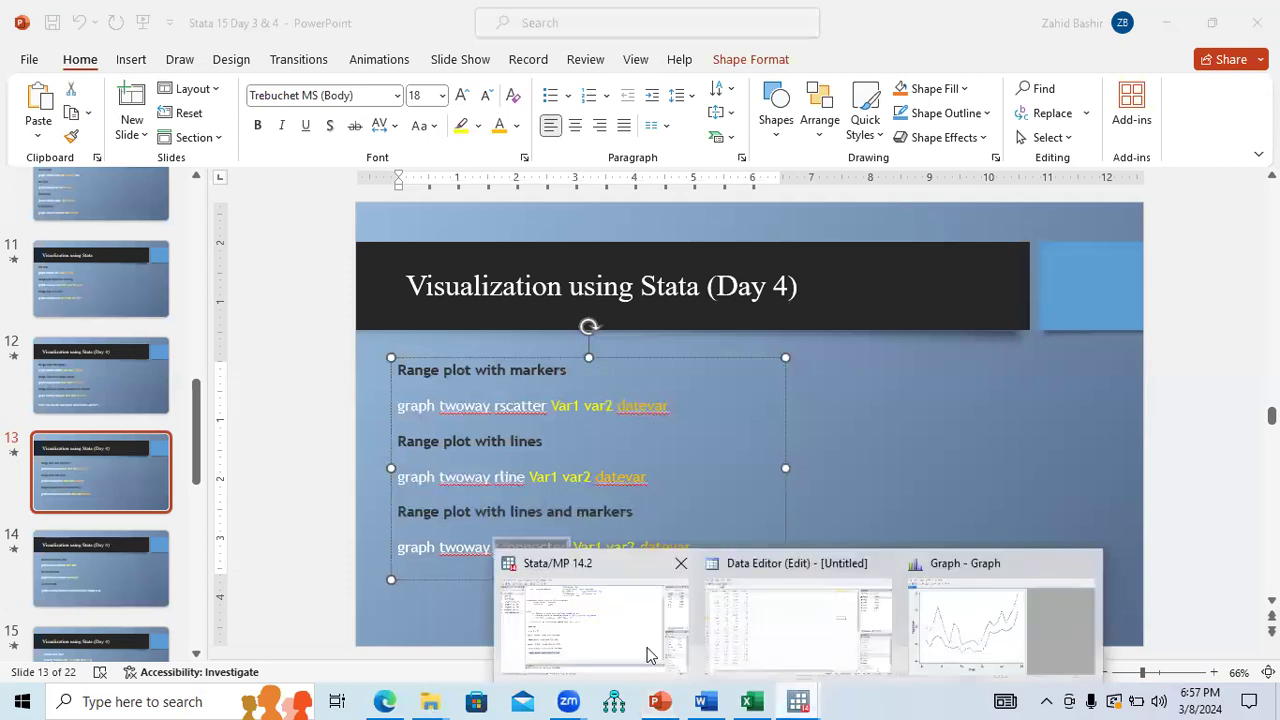
left_click(650, 652)
left_click_drag(303, 634, 264, 634)
type("rconnected high low date")
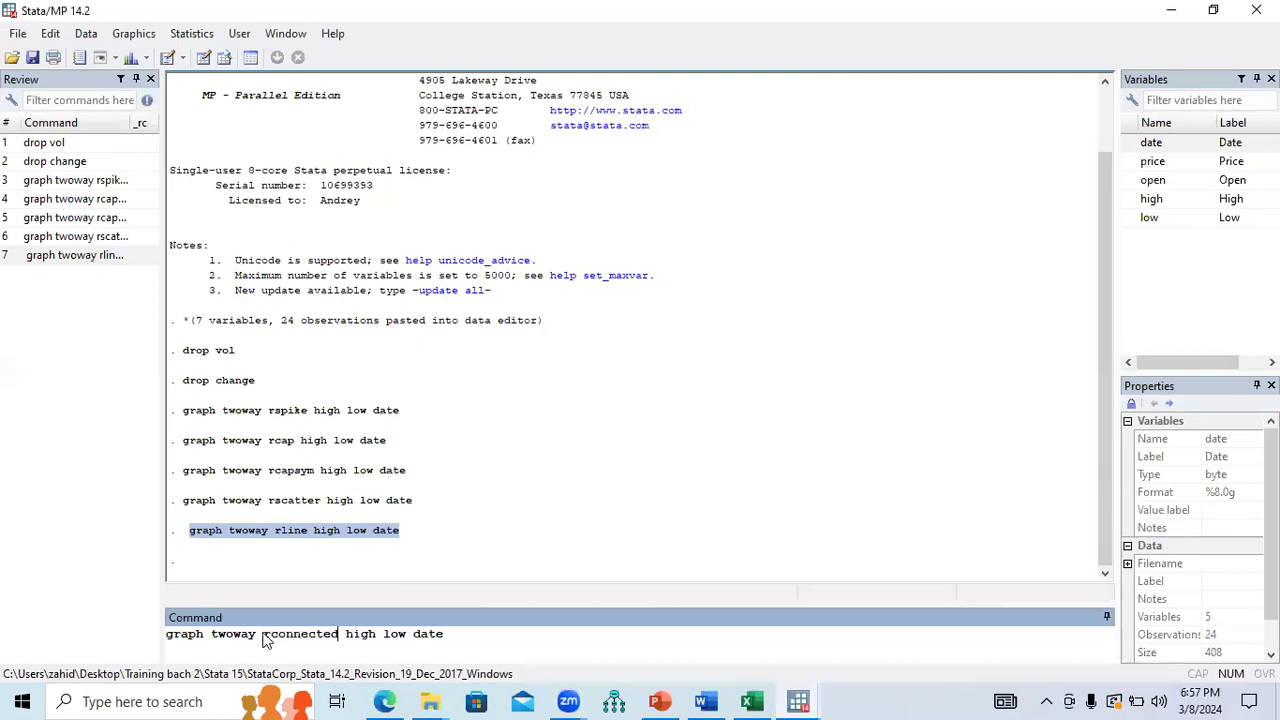
Run the rconnected range plot command, maximize the graph window to view it, and minimize it again.
key("Return")
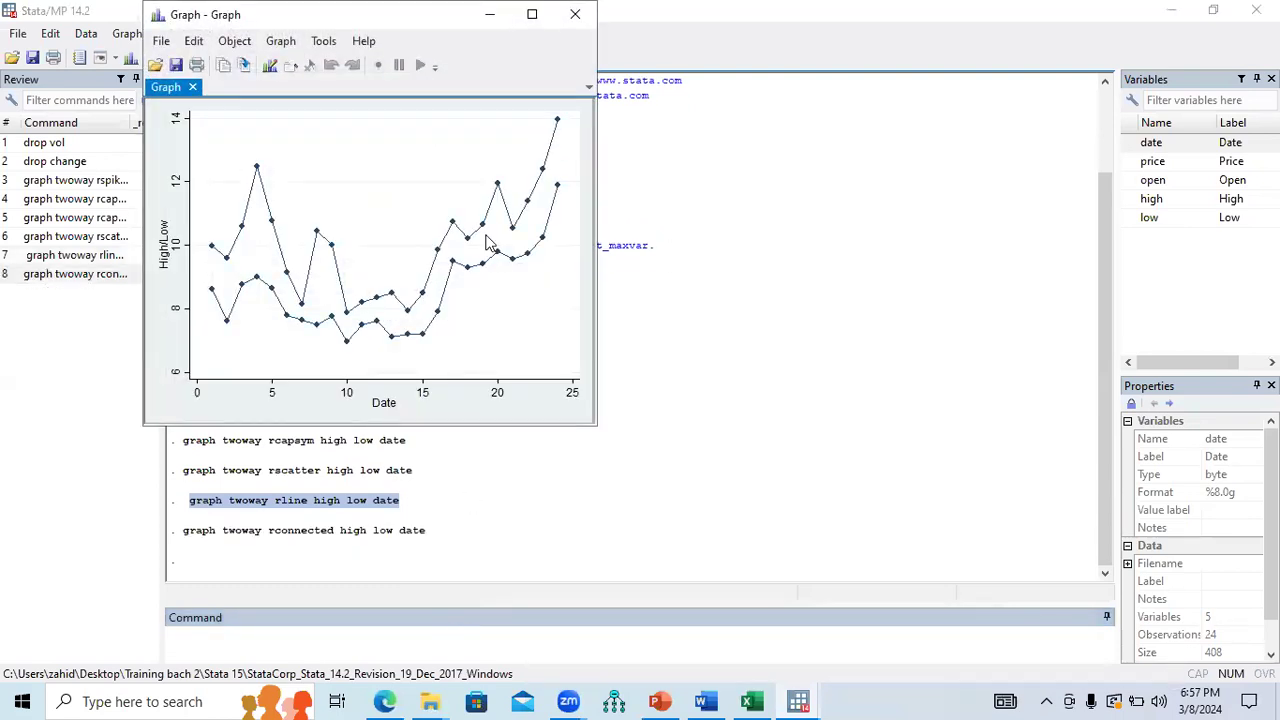
left_click(510, 14)
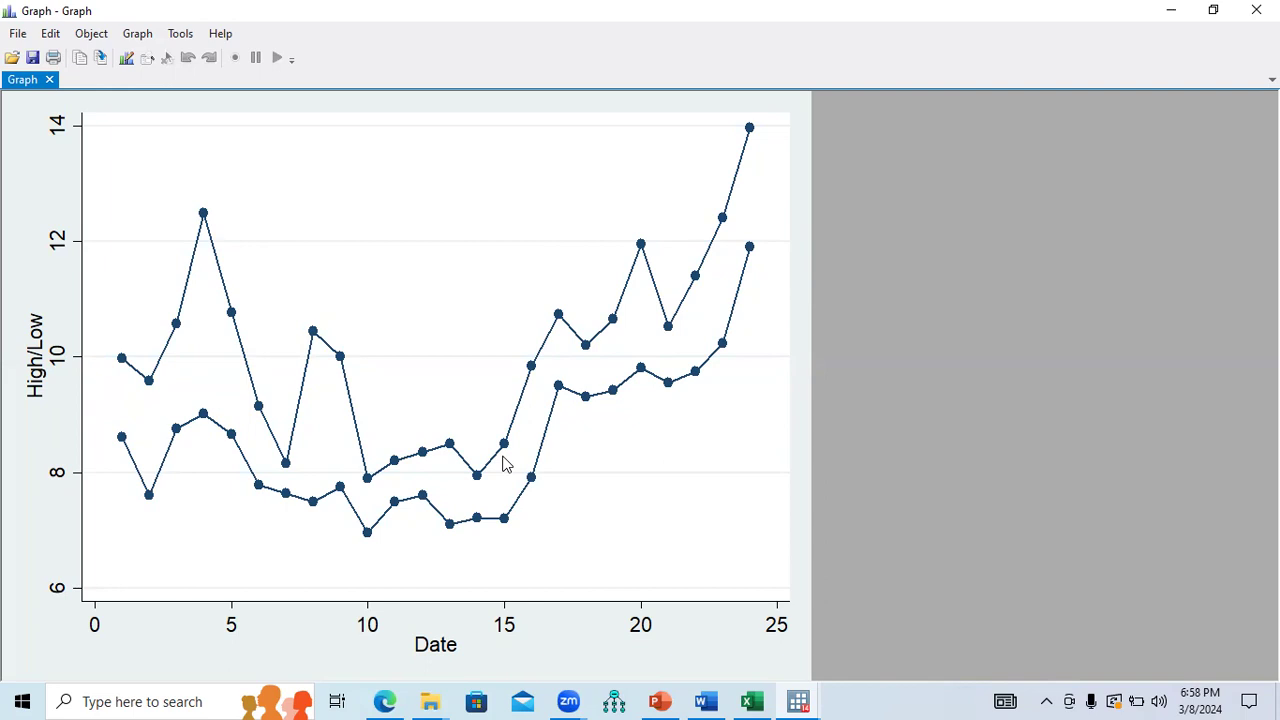
left_click(1171, 10)
Switch to PowerPoint, open slide 14, and copy the median band line plot command graph twoway mband Var1 var2.
left_click(662, 700)
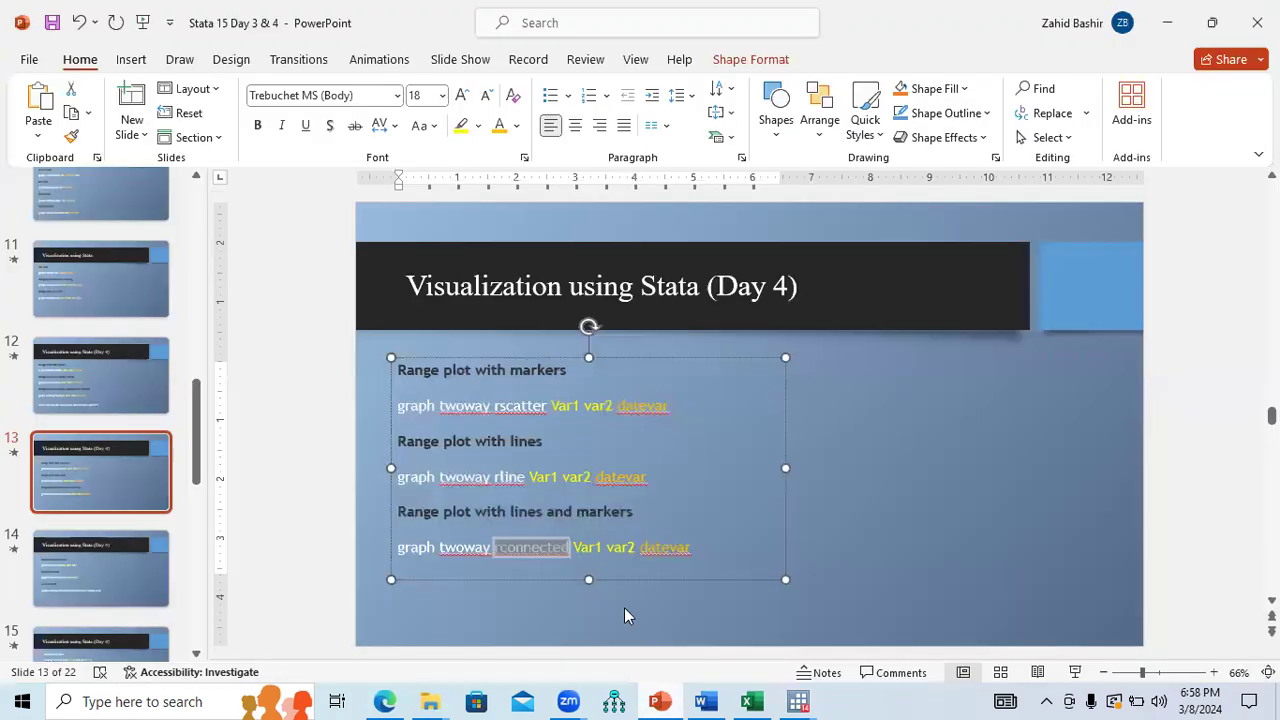
left_click(170, 590)
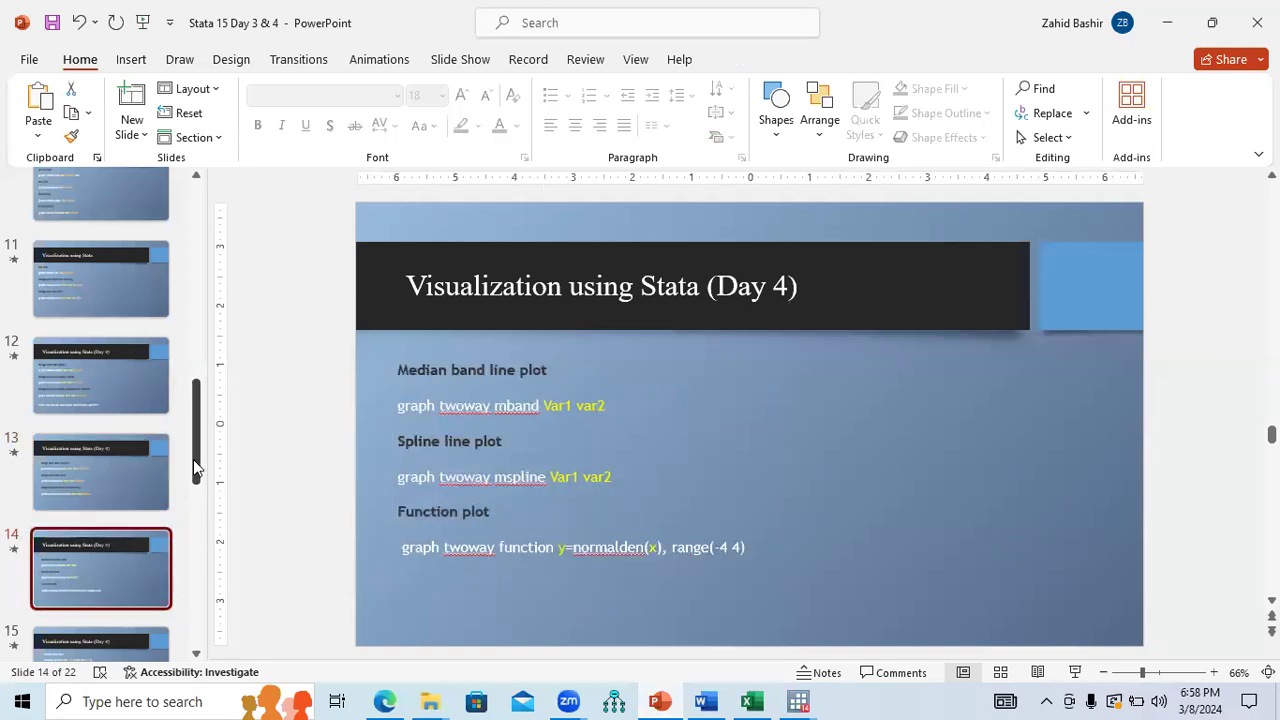
scroll(193, 459, "down", 2)
scroll(193, 514, "down", 2)
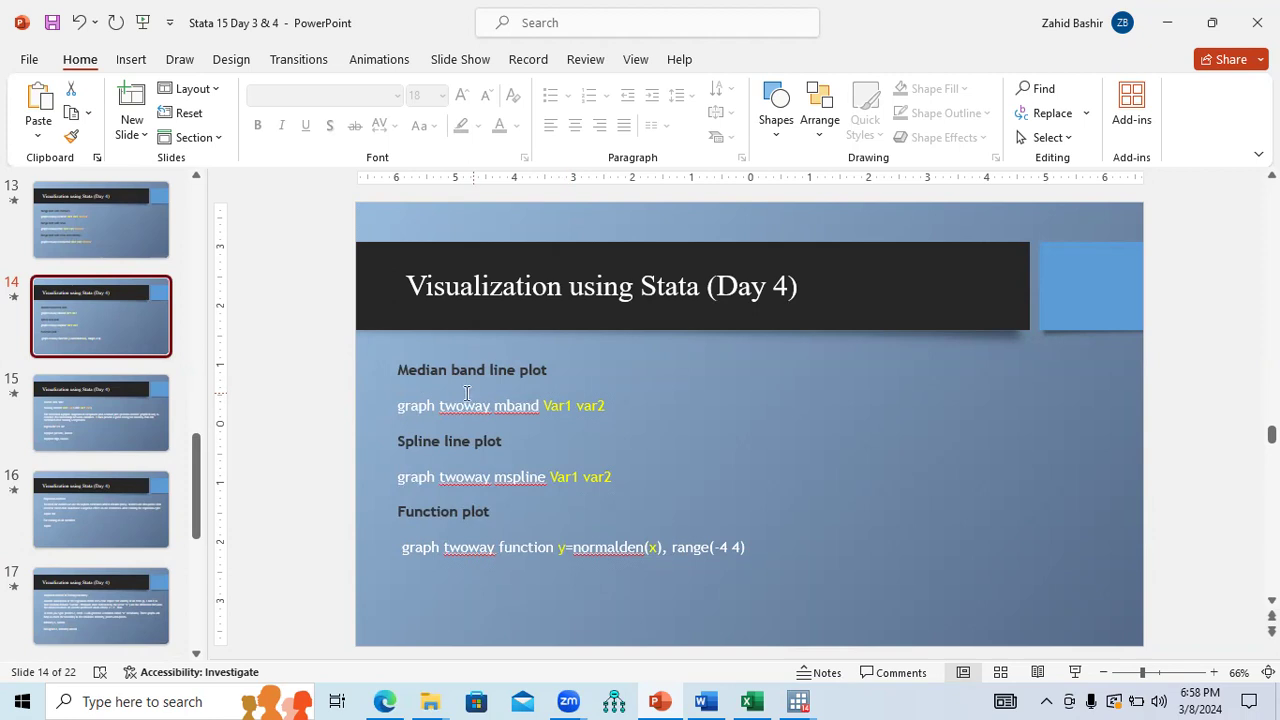
left_click_drag(399, 407, 610, 408)
key("ctrl+c")
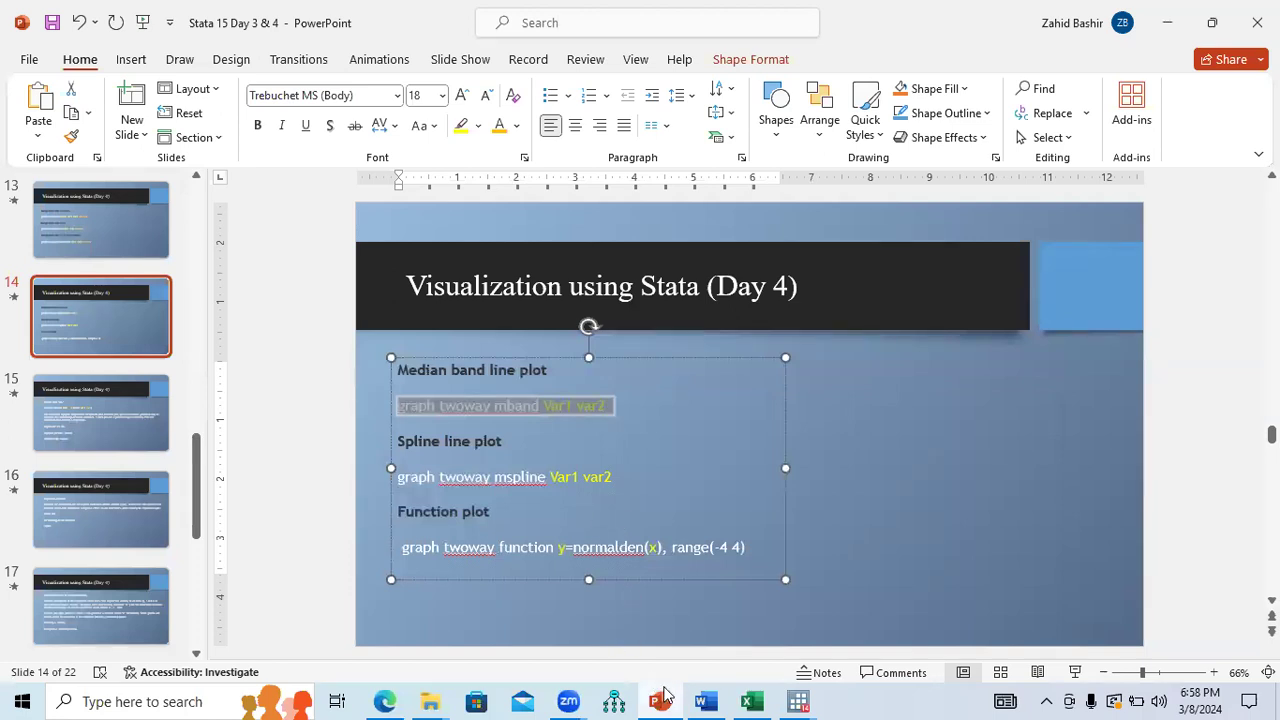
Paste the mband command into Stata's command line and replace Var1 var2 with the variables high and low.
mouse_move(797, 700)
left_click(589, 648)
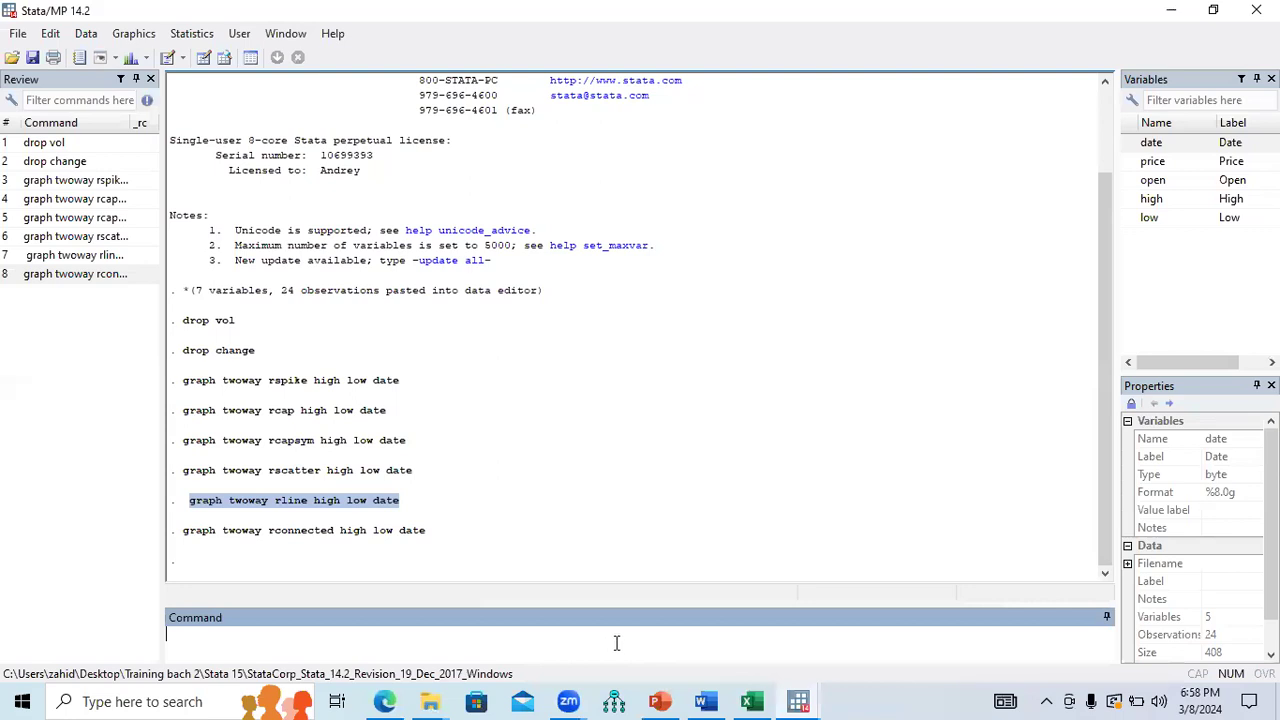
key("ctrl+v")
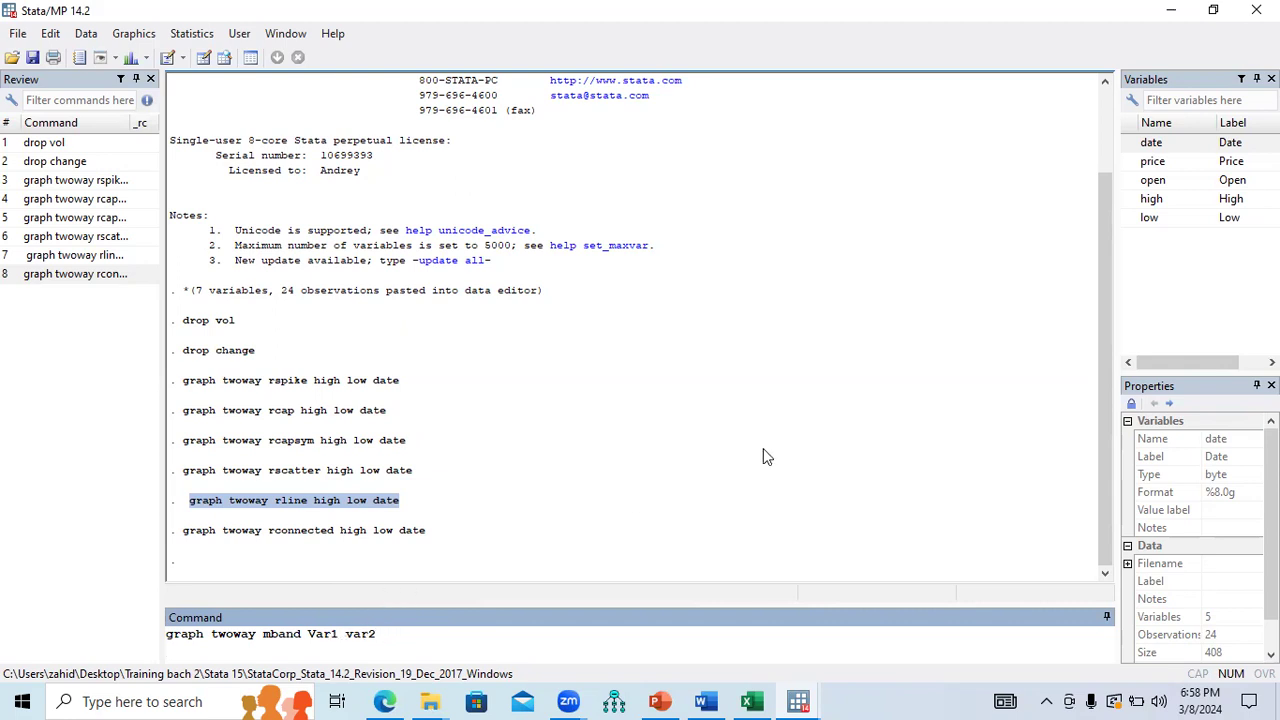
left_click_drag(397, 633, 307, 633)
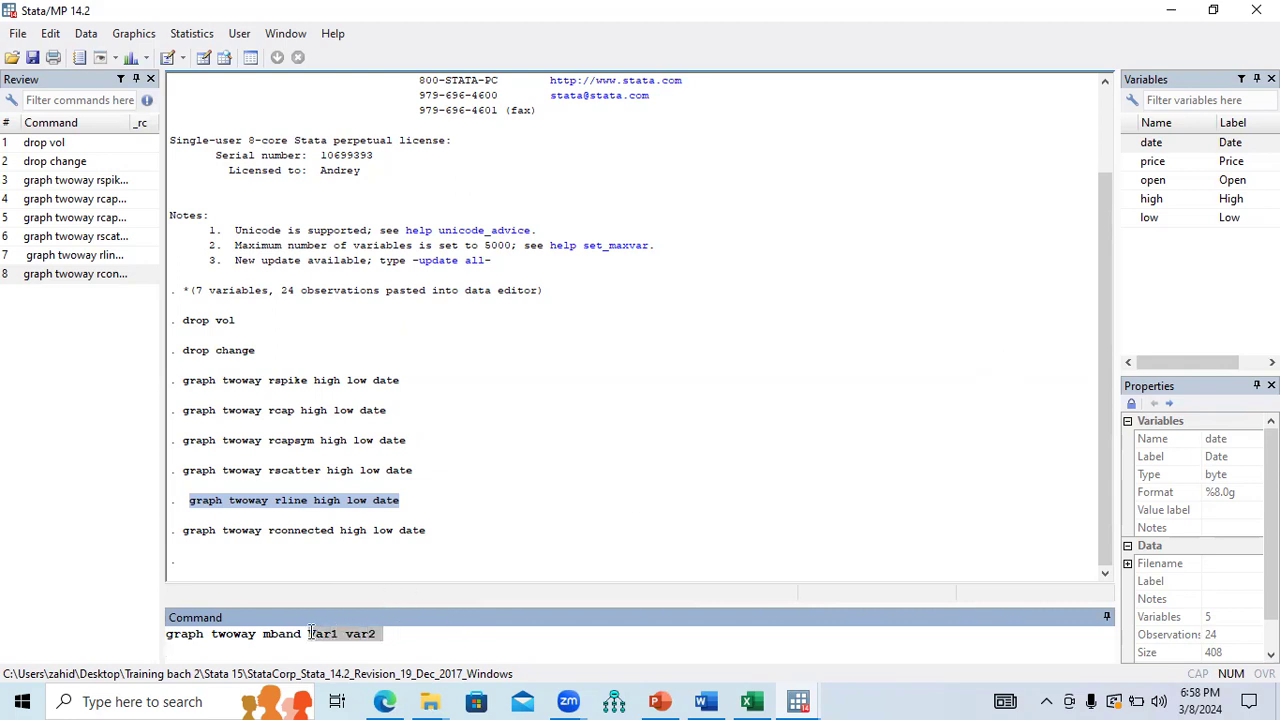
double_click(1130, 201)
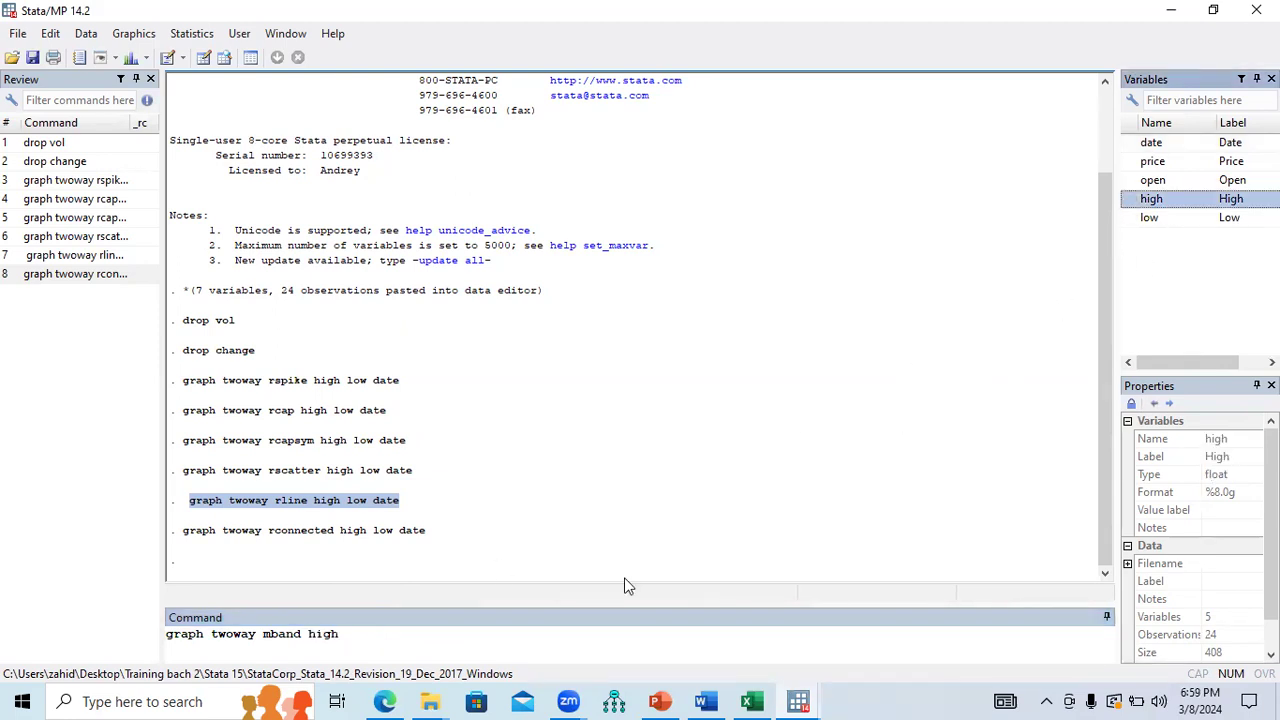
left_click(580, 632)
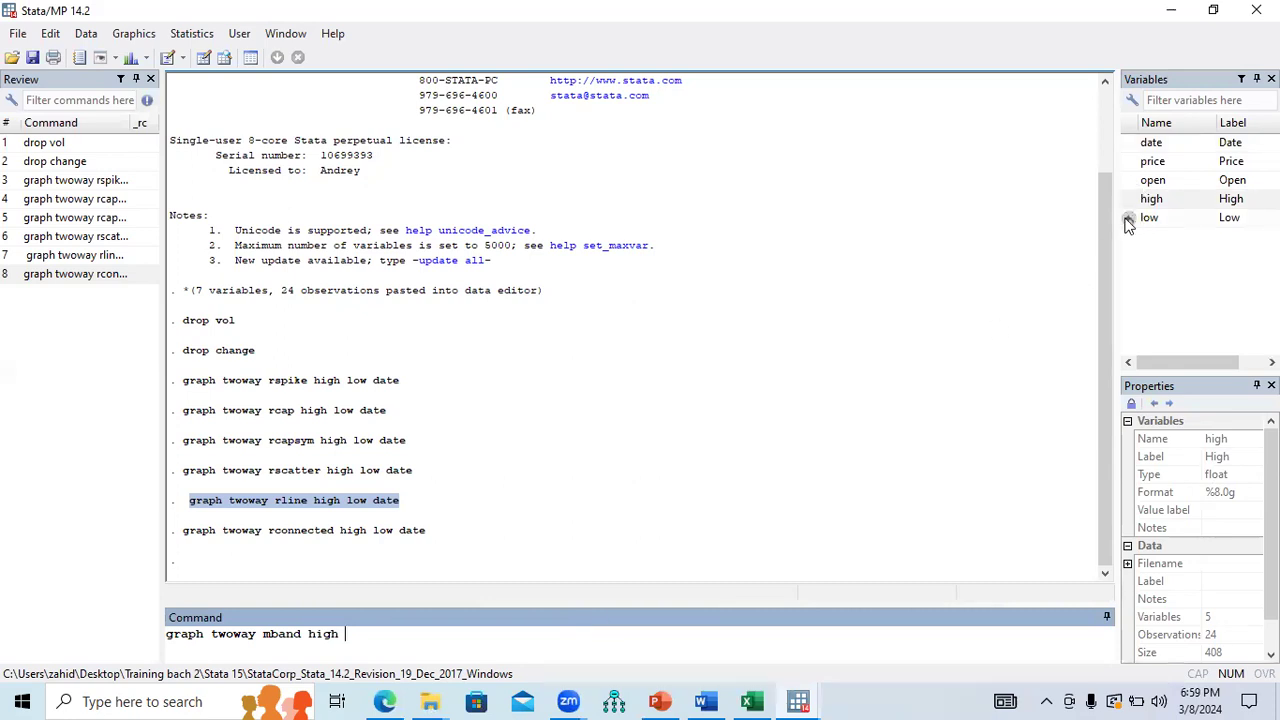
double_click(1147, 220)
left_click(470, 637)
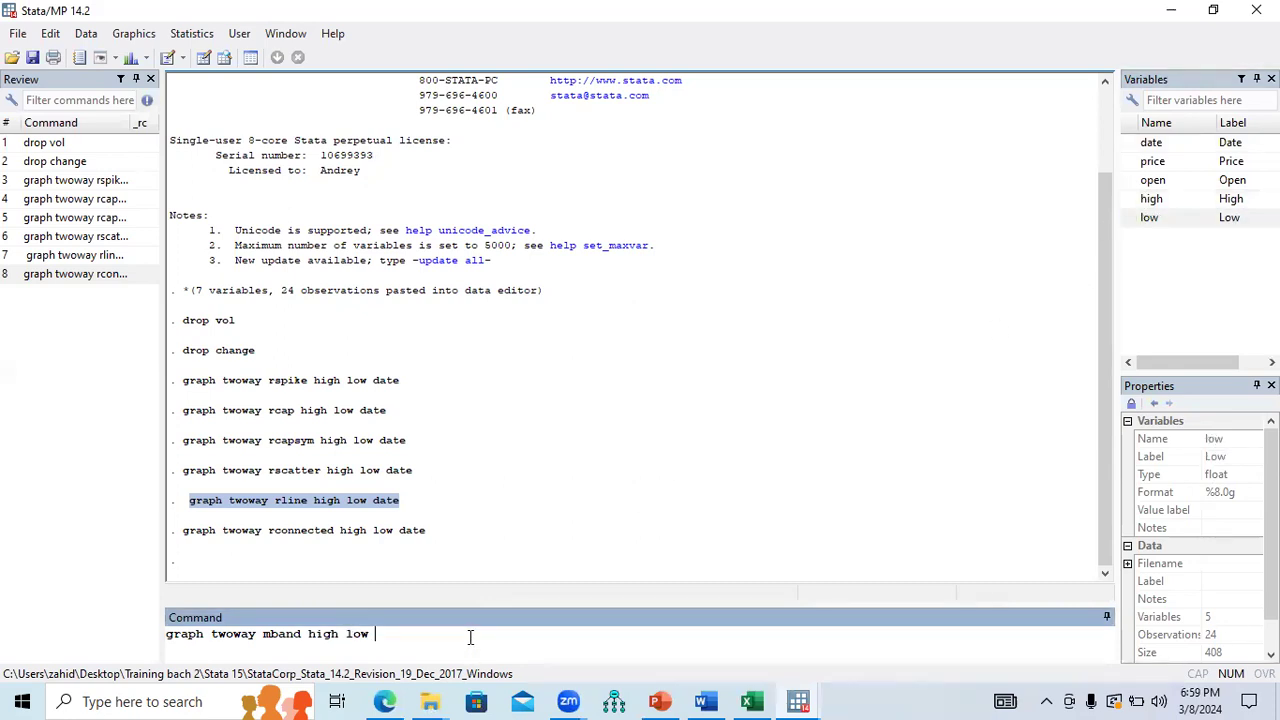
Run graph twoway mband high low, maximize the median band plot to view it, and close the graph window.
key("Return")
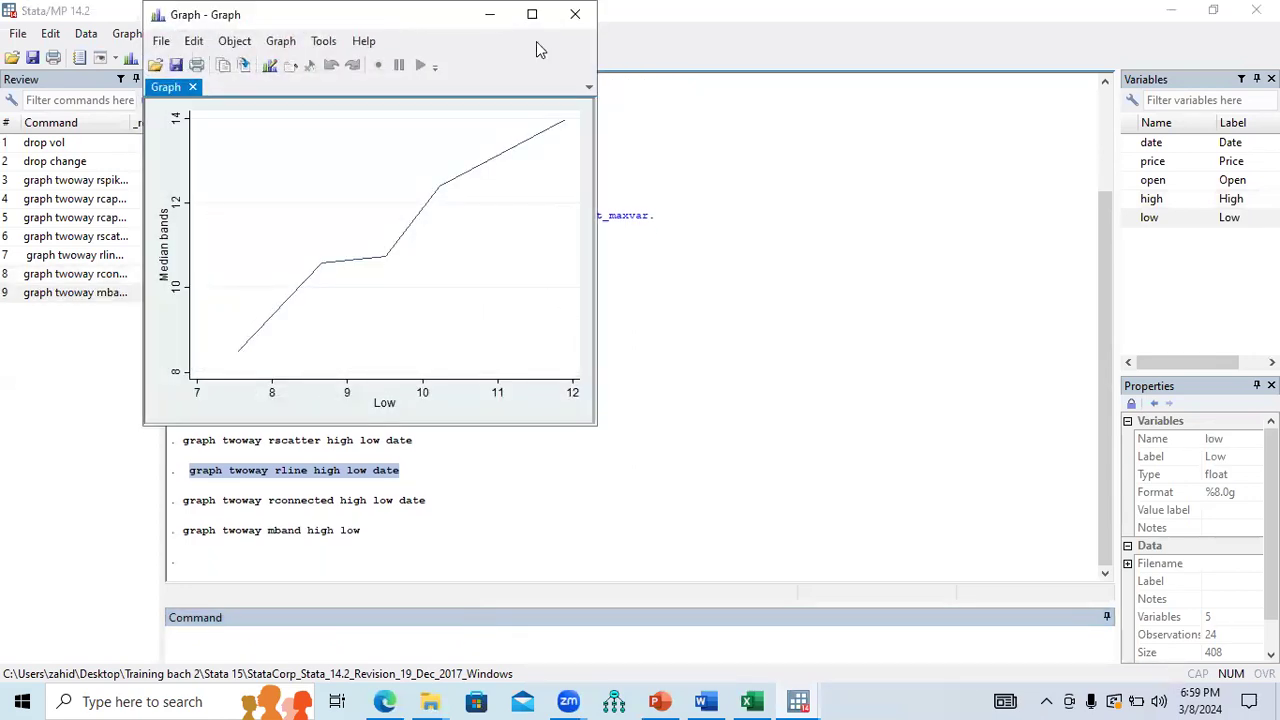
left_click(532, 14)
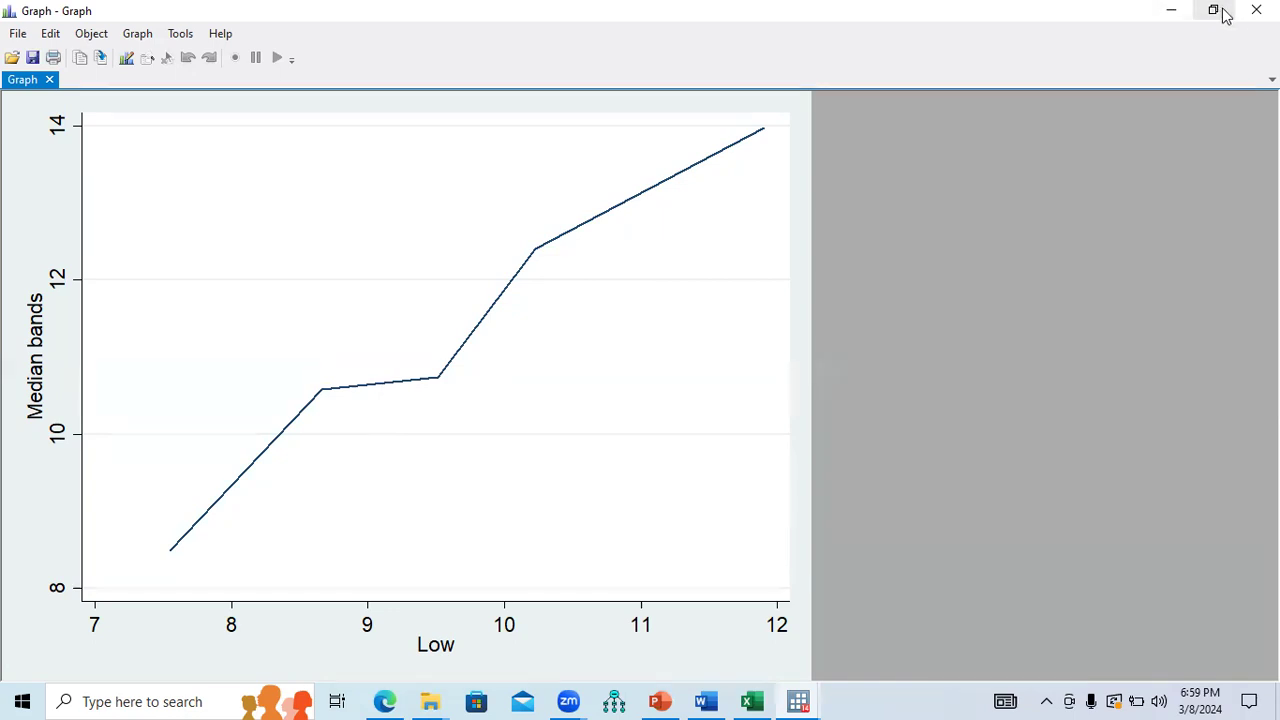
left_click(1257, 10)
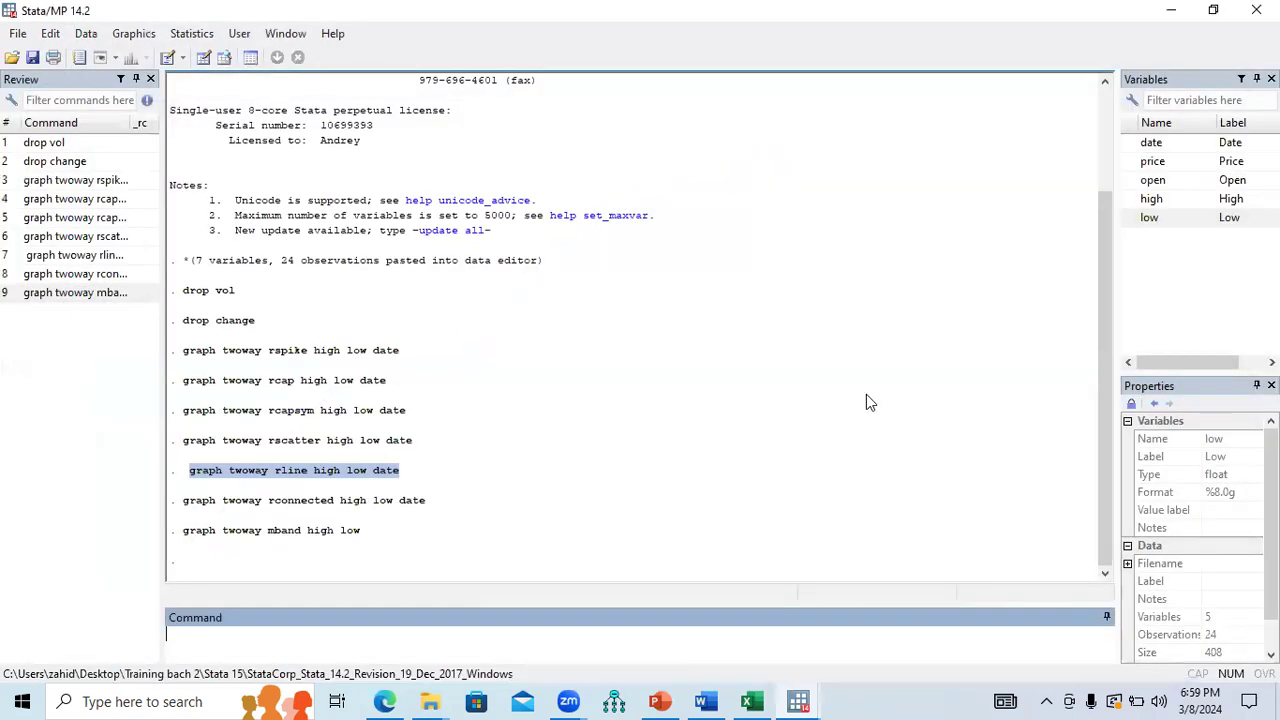
Copy the spline line plot command graph twoway mspline Var1 var2 from slide 14 in PowerPoint and paste it into Stata's command line.
left_click(659, 701)
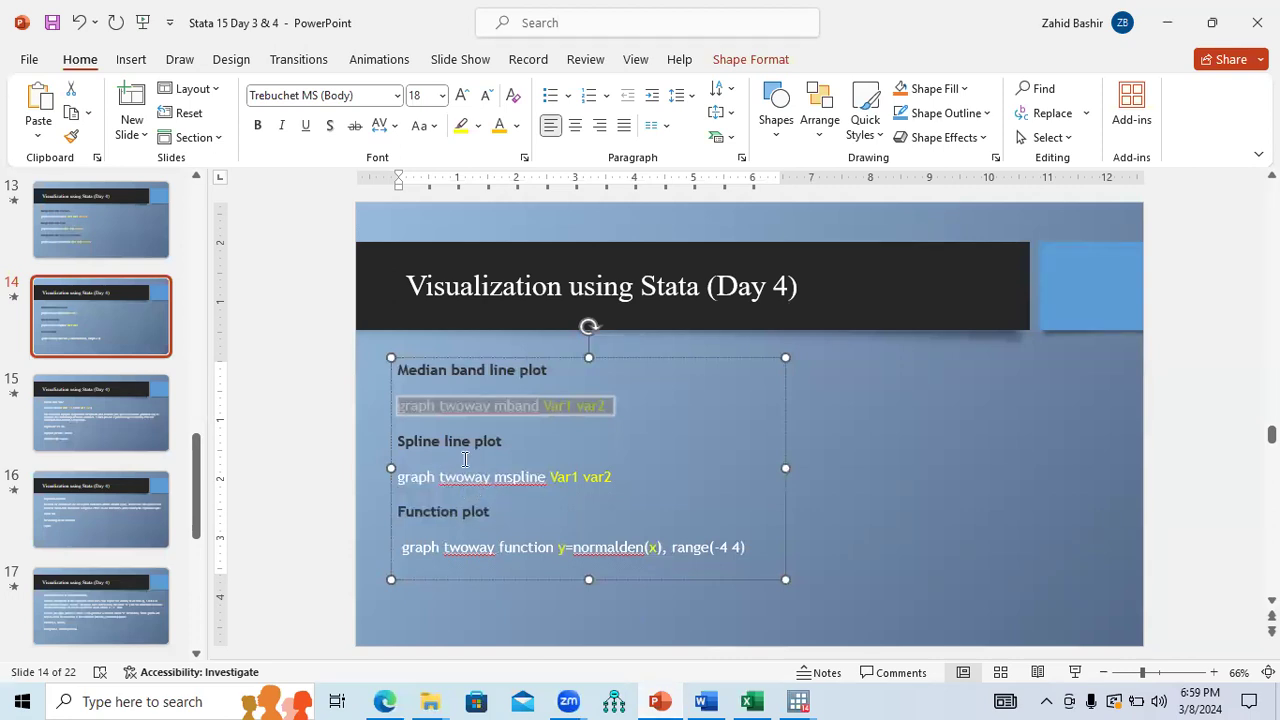
left_click_drag(613, 477, 414, 491)
key("ctrl+c")
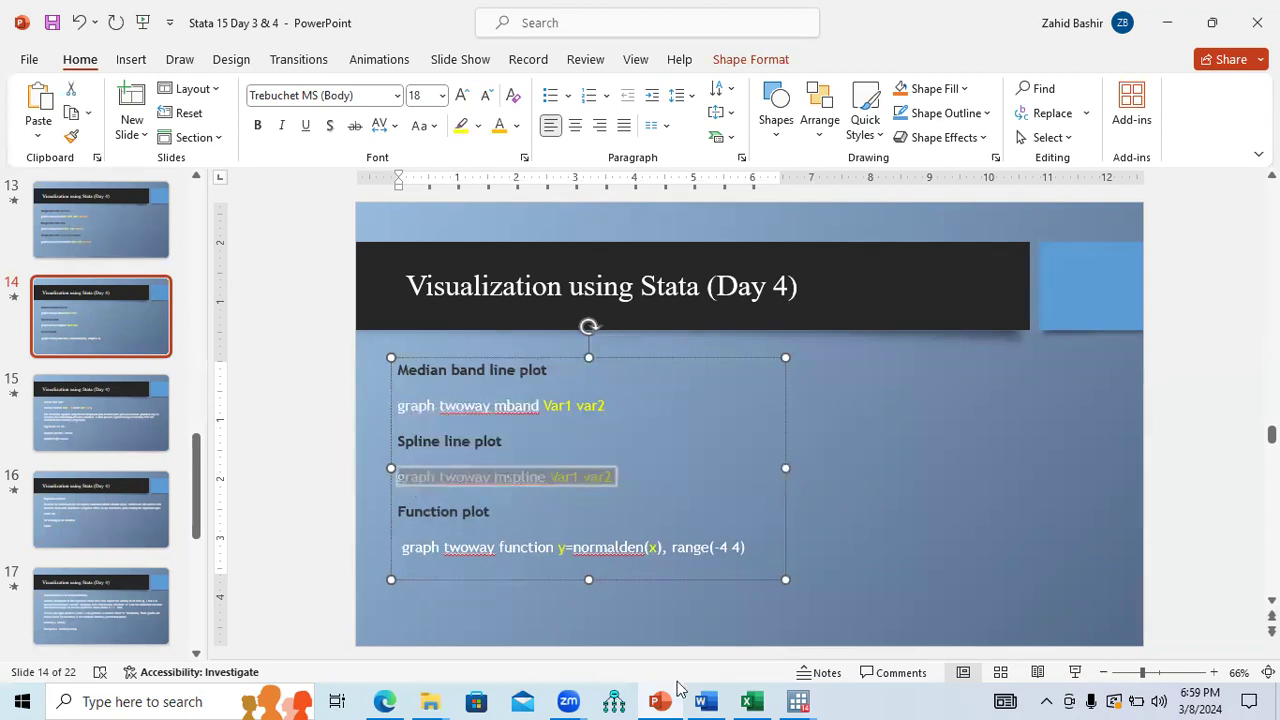
left_click(798, 701)
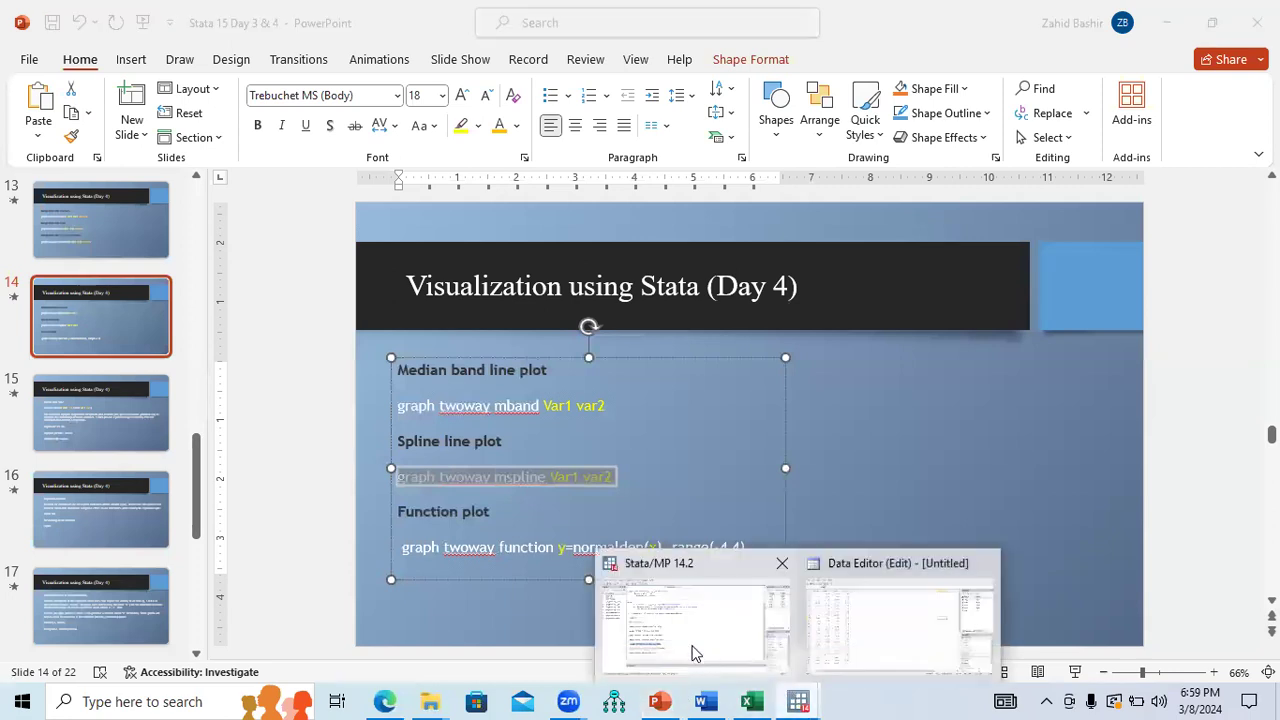
left_click(697, 652)
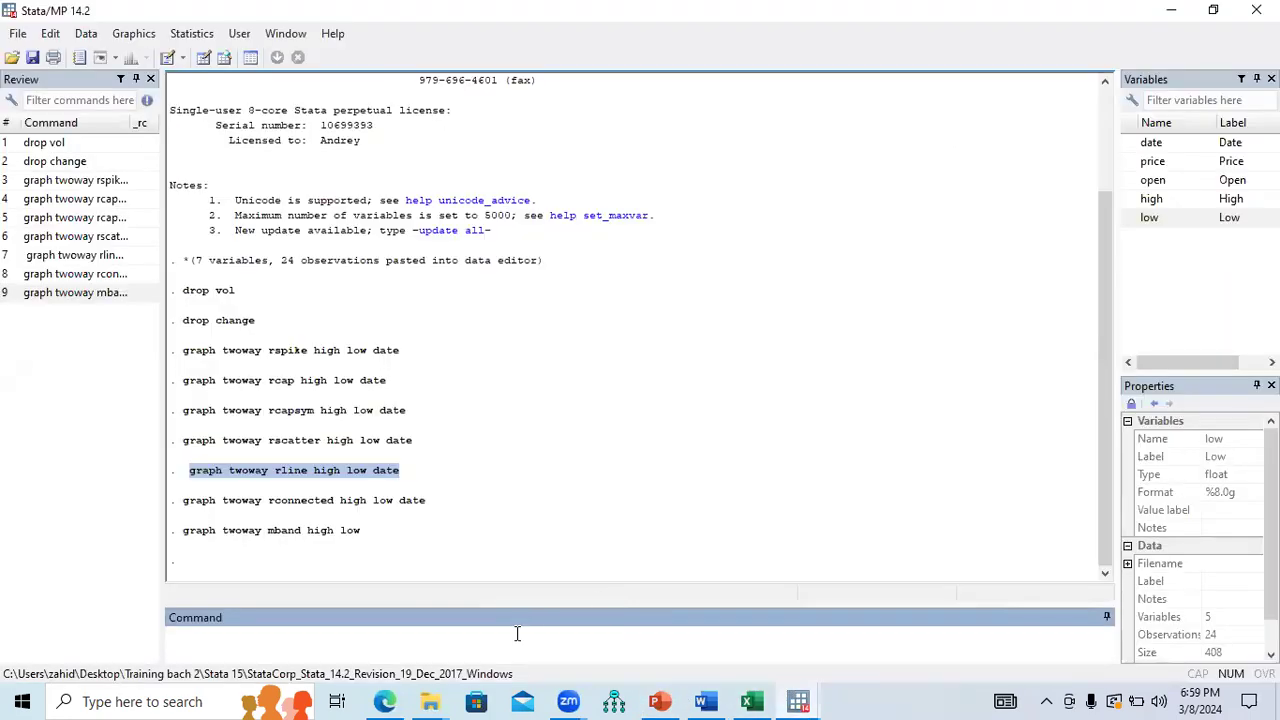
key("ctrl+v")
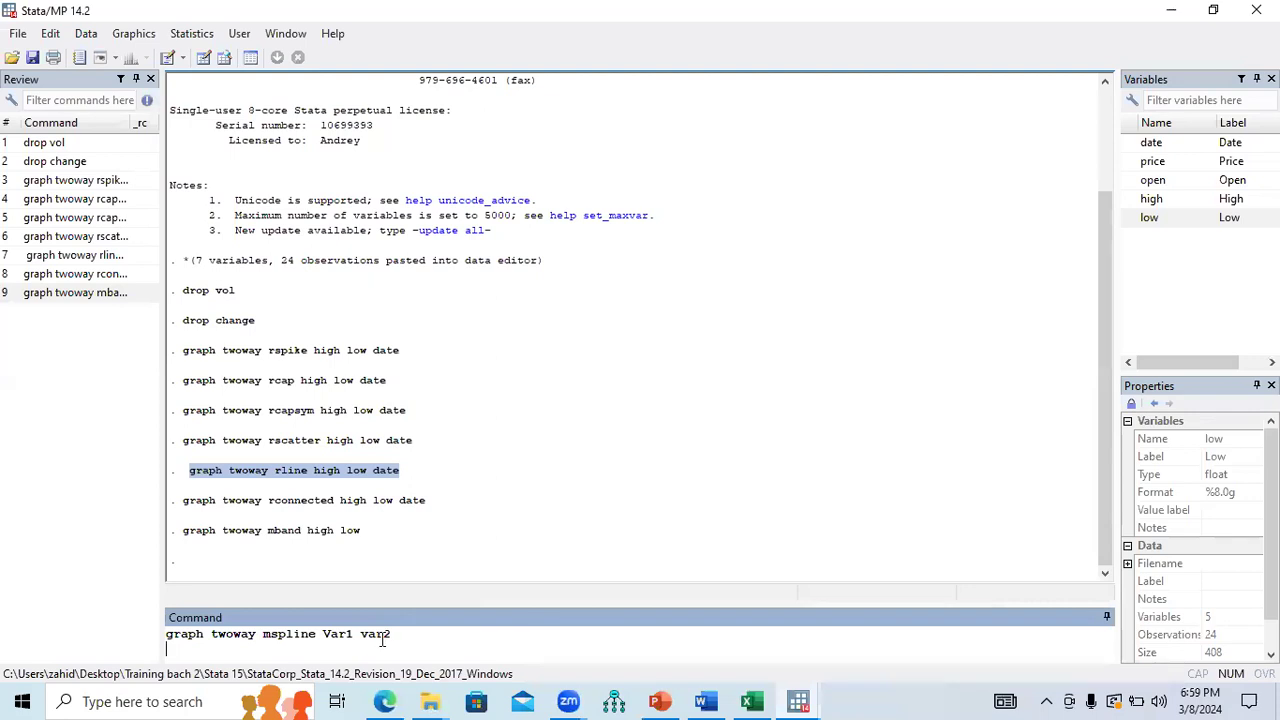
Replace Var1 var2 in the mspline command with high low copied from the executed mband command.
left_click_drag(372, 536, 310, 541)
key("ctrl+c")
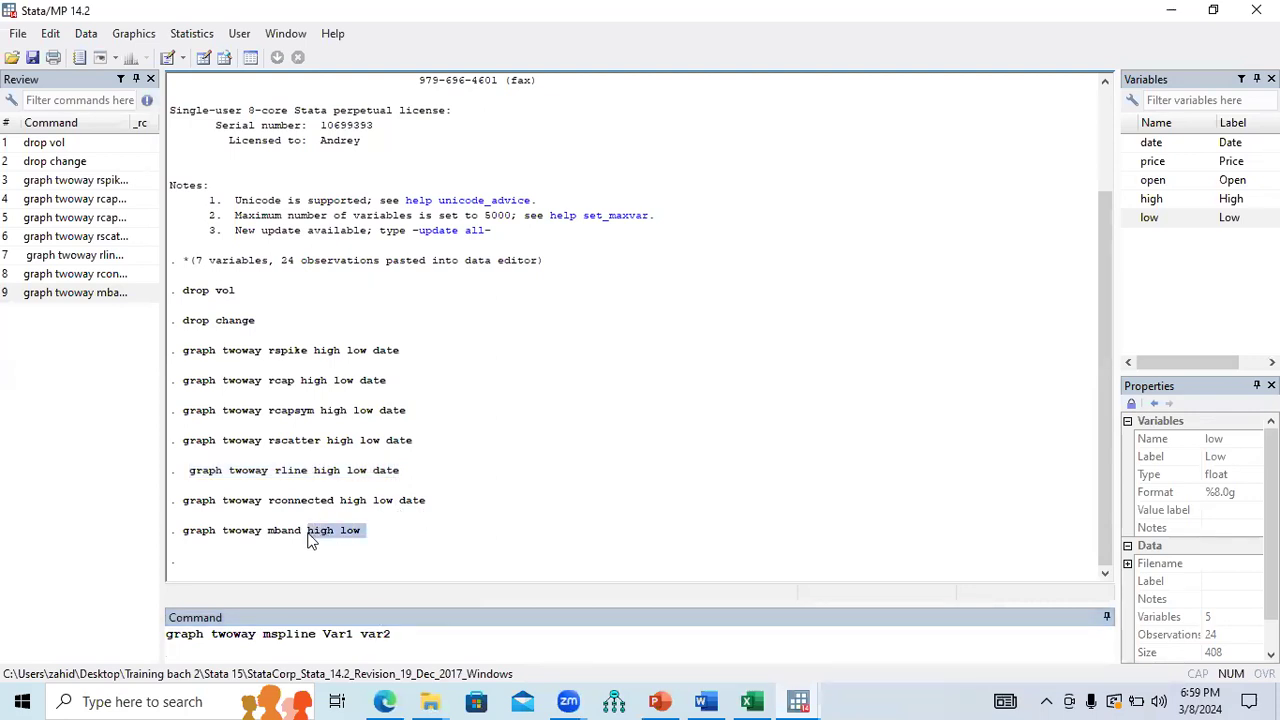
left_click_drag(392, 634, 324, 634)
key("ctrl+v")
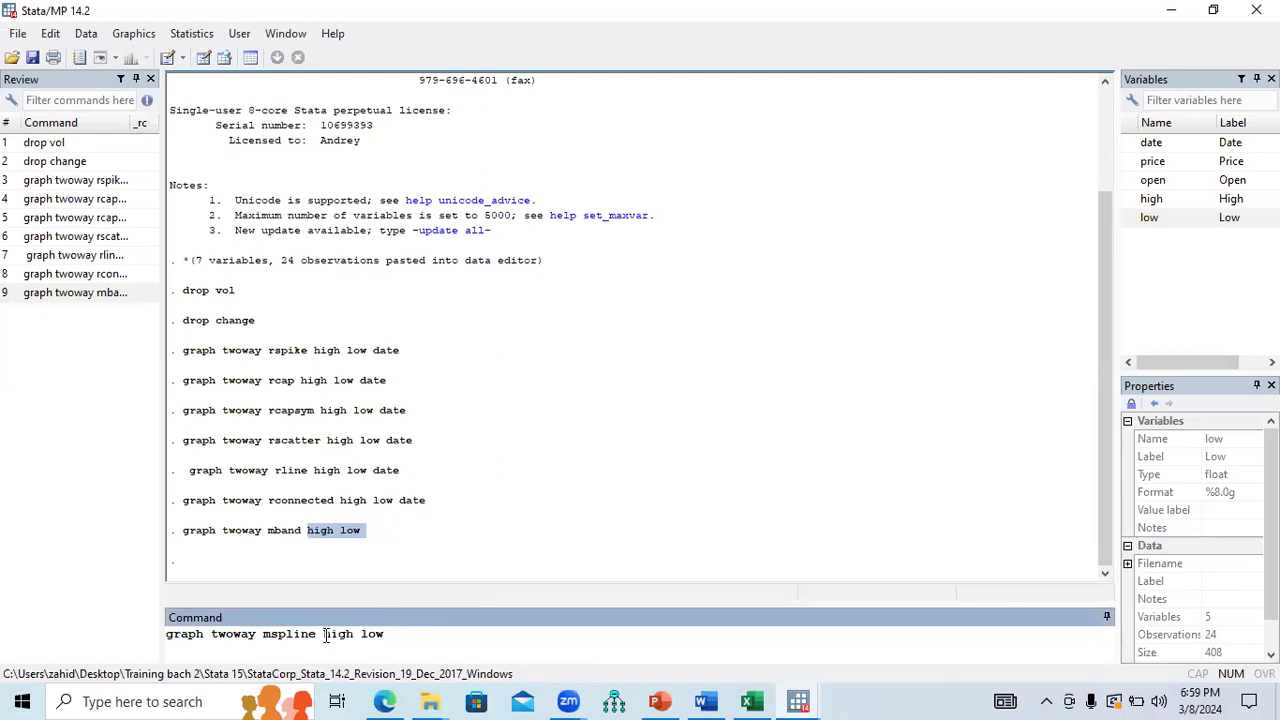
Run graph twoway mspline high low, view the median spline plot, and close the graph window.
left_click_drag(270, 634, 315, 634)
left_click(391, 634)
key("Return")
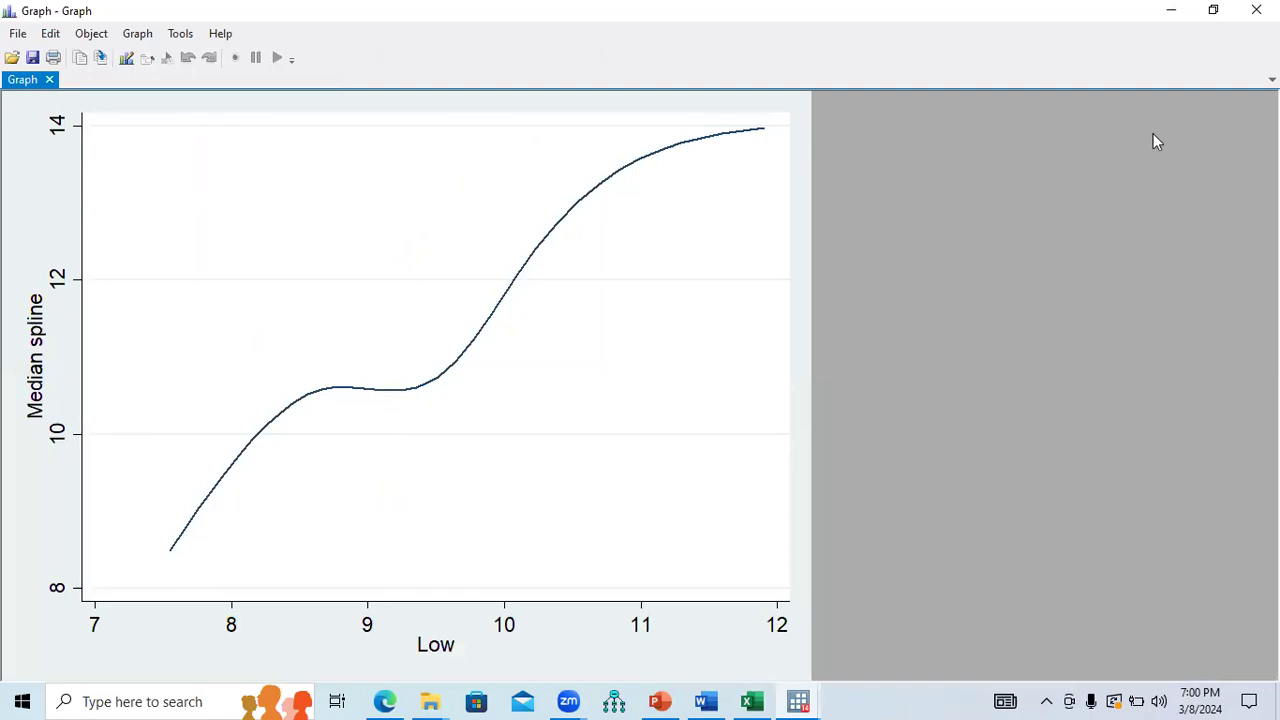
left_click(1256, 10)
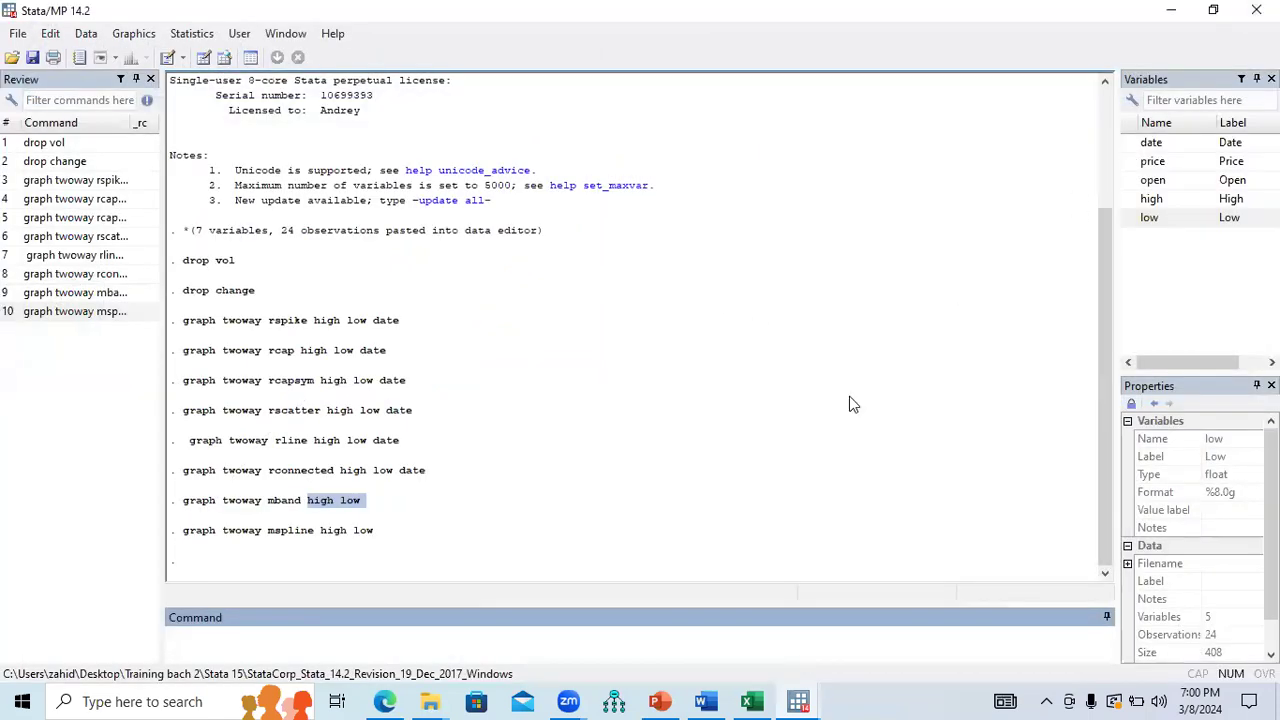
Switch to PowerPoint, review the y and x terms of slide 14's function plot command, and copy graph twoway function y=normalden(x), range(-4 4).
left_click(659, 701)
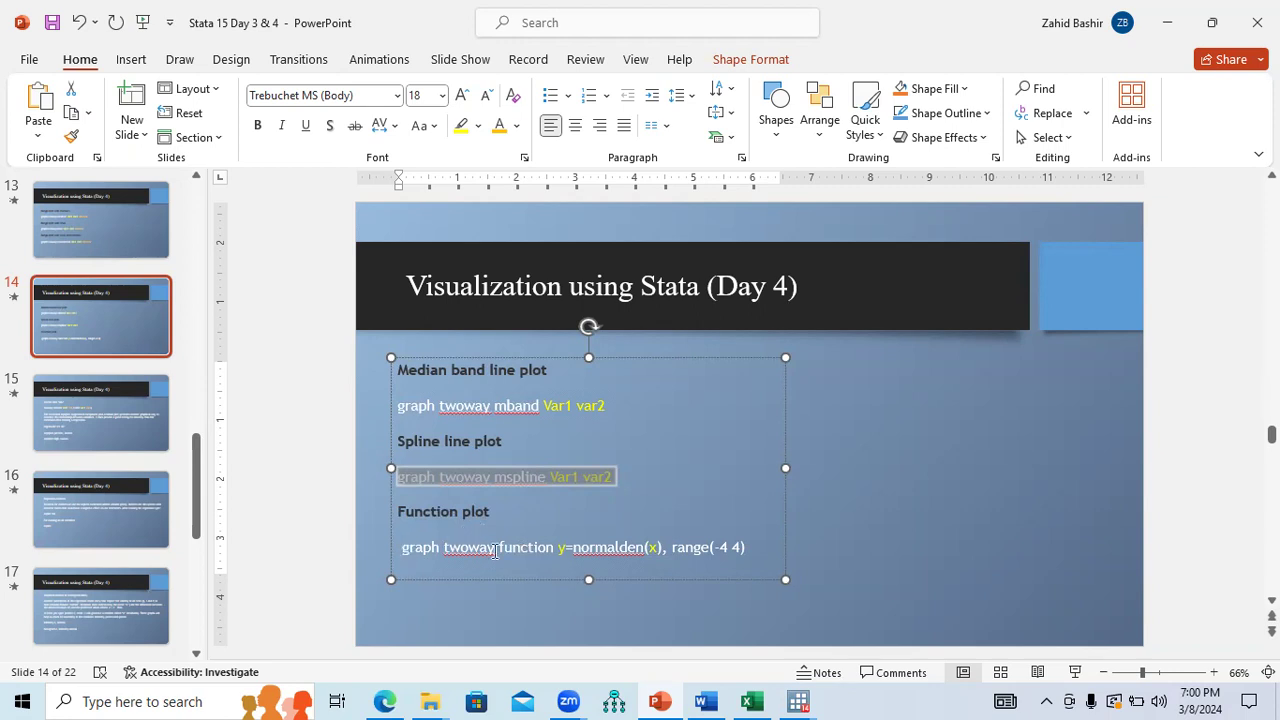
left_click(560, 549)
double_click(560, 549)
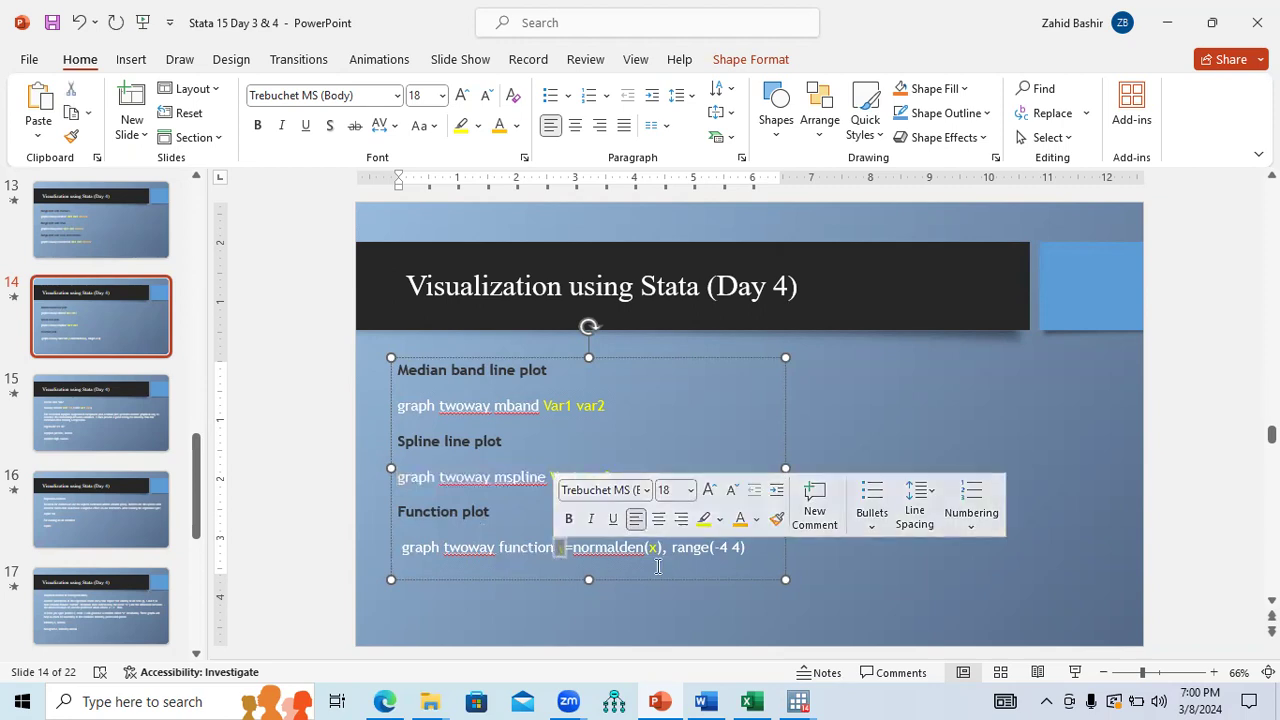
left_click_drag(646, 549, 662, 551)
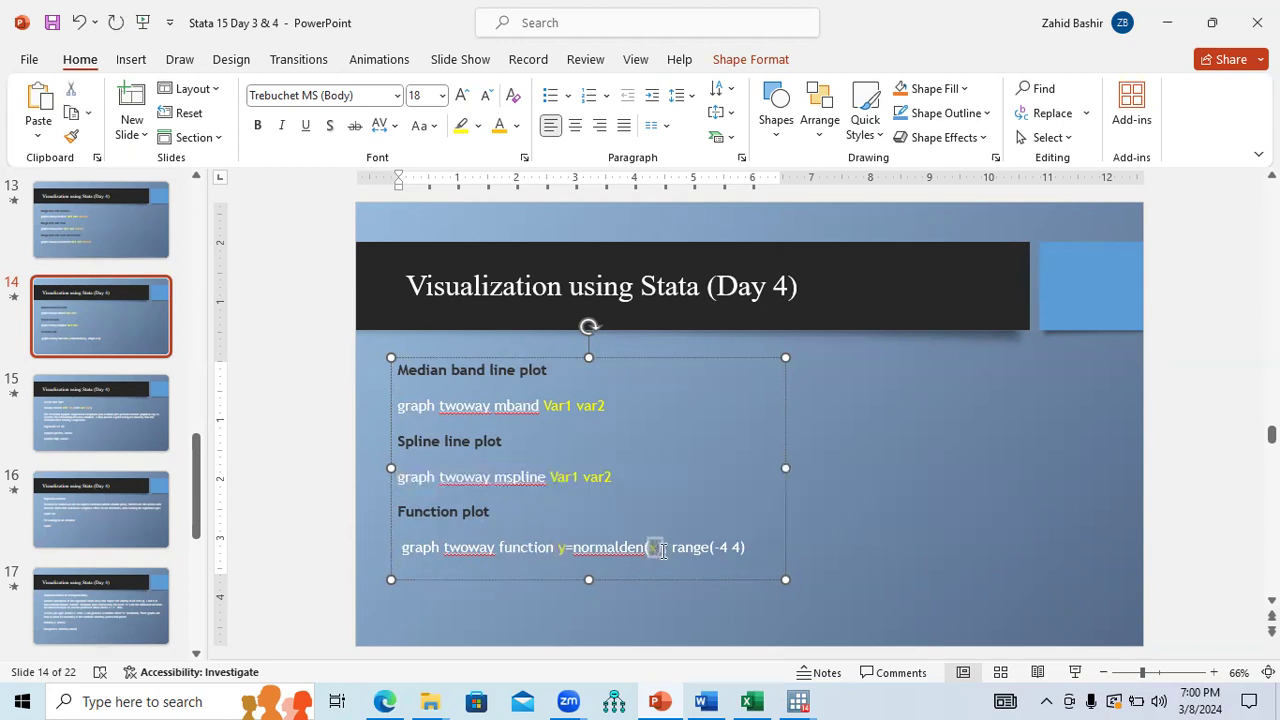
left_click(718, 547)
left_click_drag(740, 547, 422, 553)
key("ctrl+c")
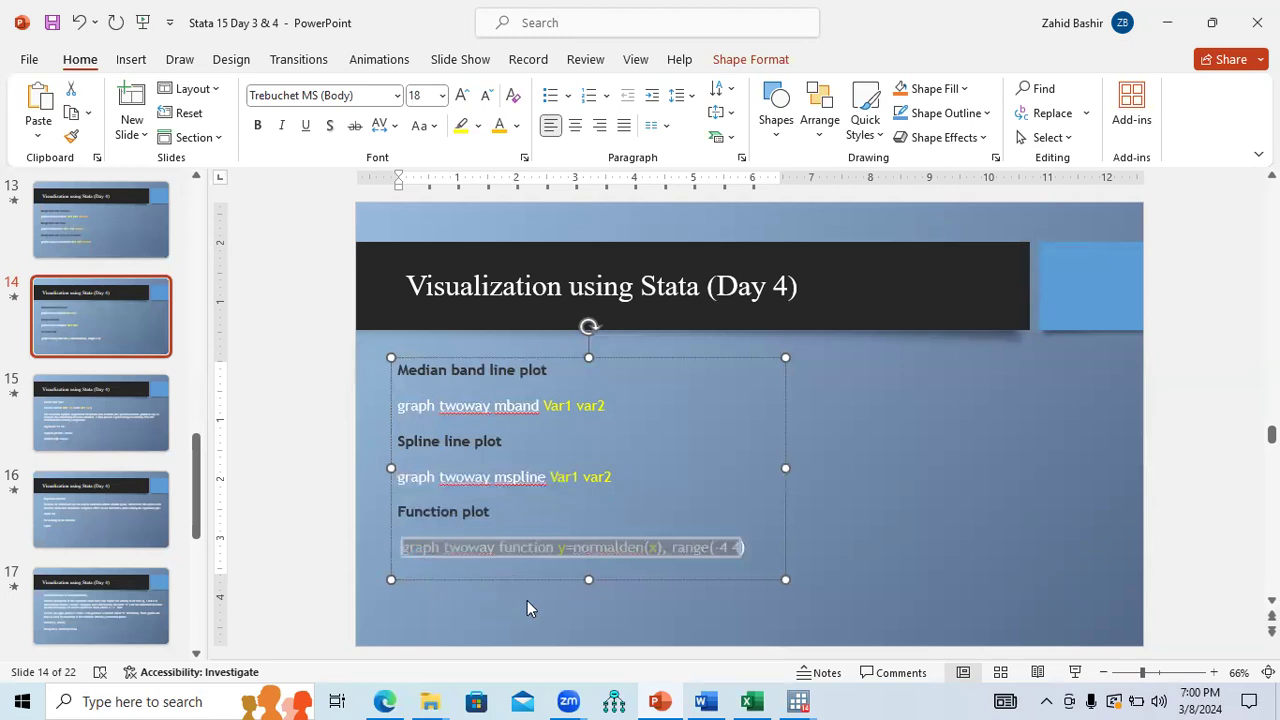
Paste the copied function plot command into Stata's command line and replace y with price and x with open.
mouse_move(798, 701)
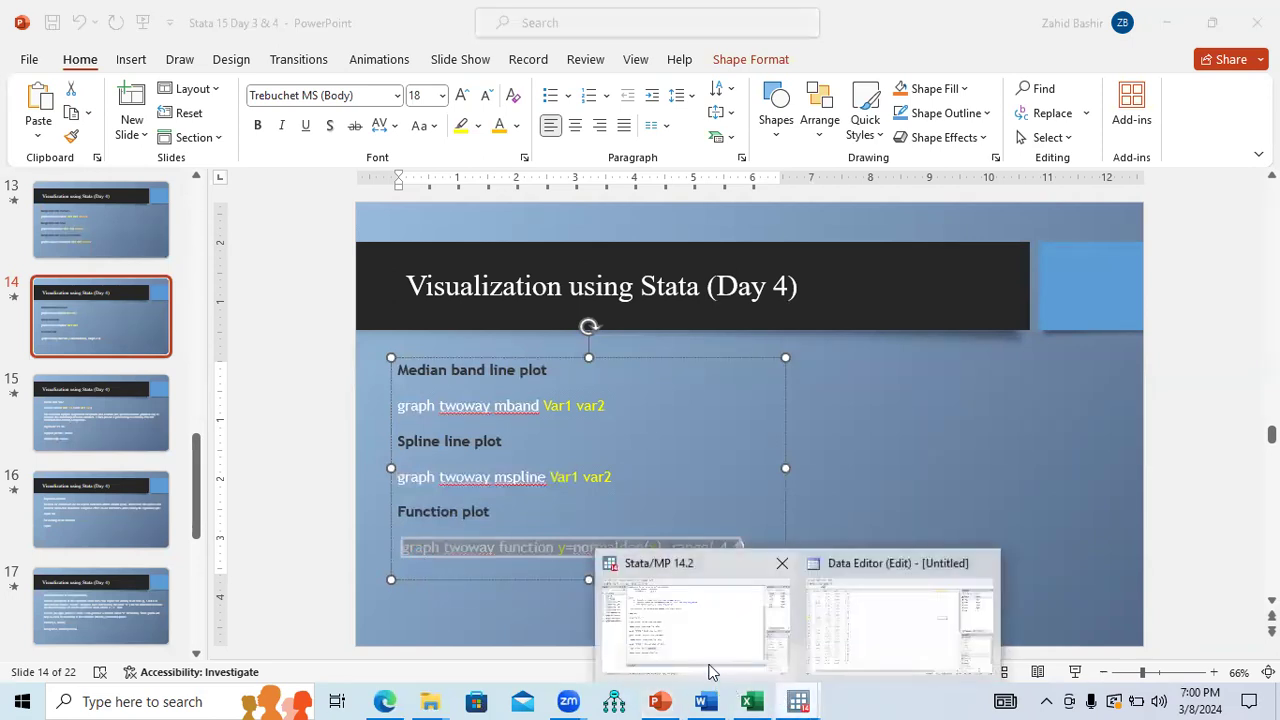
left_click(585, 645)
key("ctrl+v")
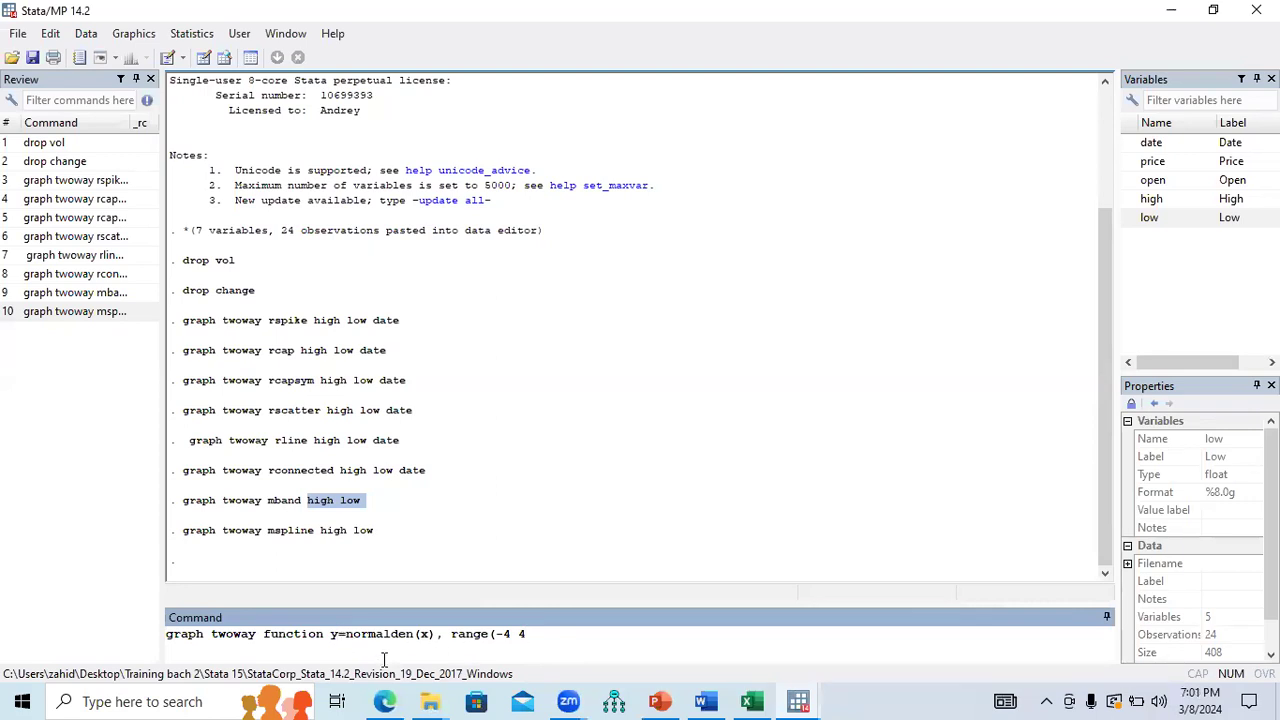
key("BackSpace")
left_click(1129, 163)
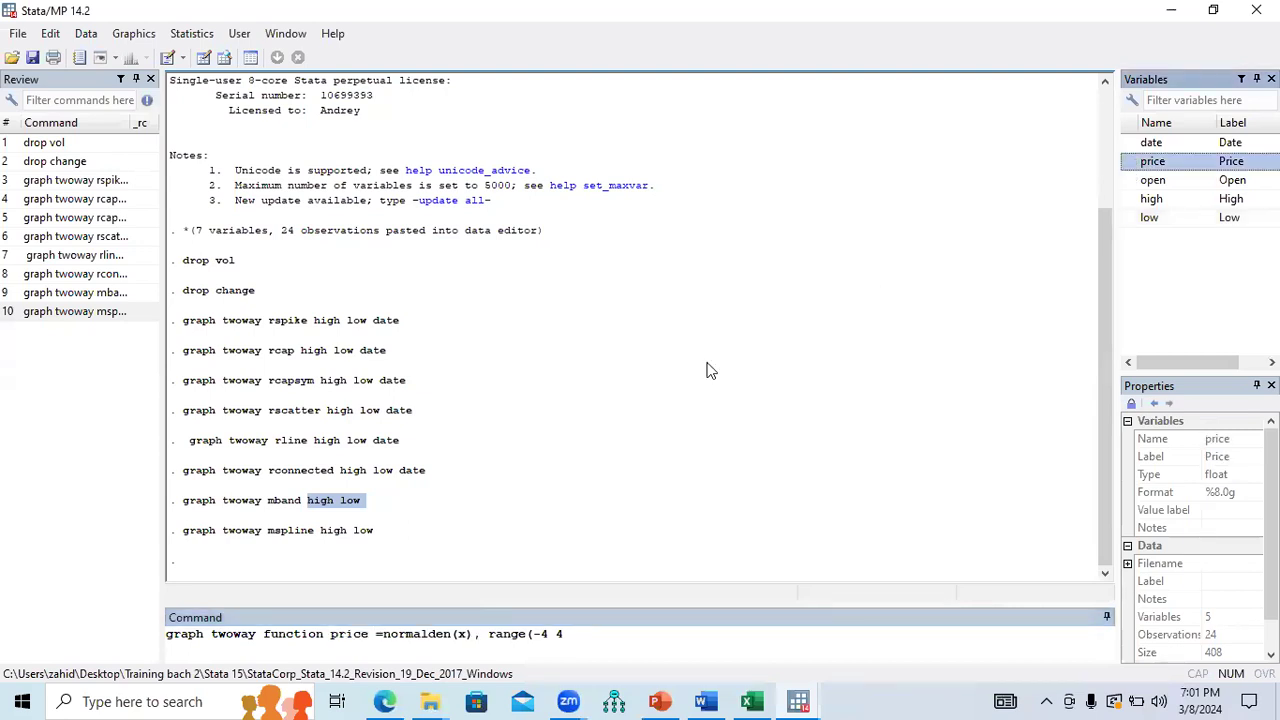
left_click(383, 636)
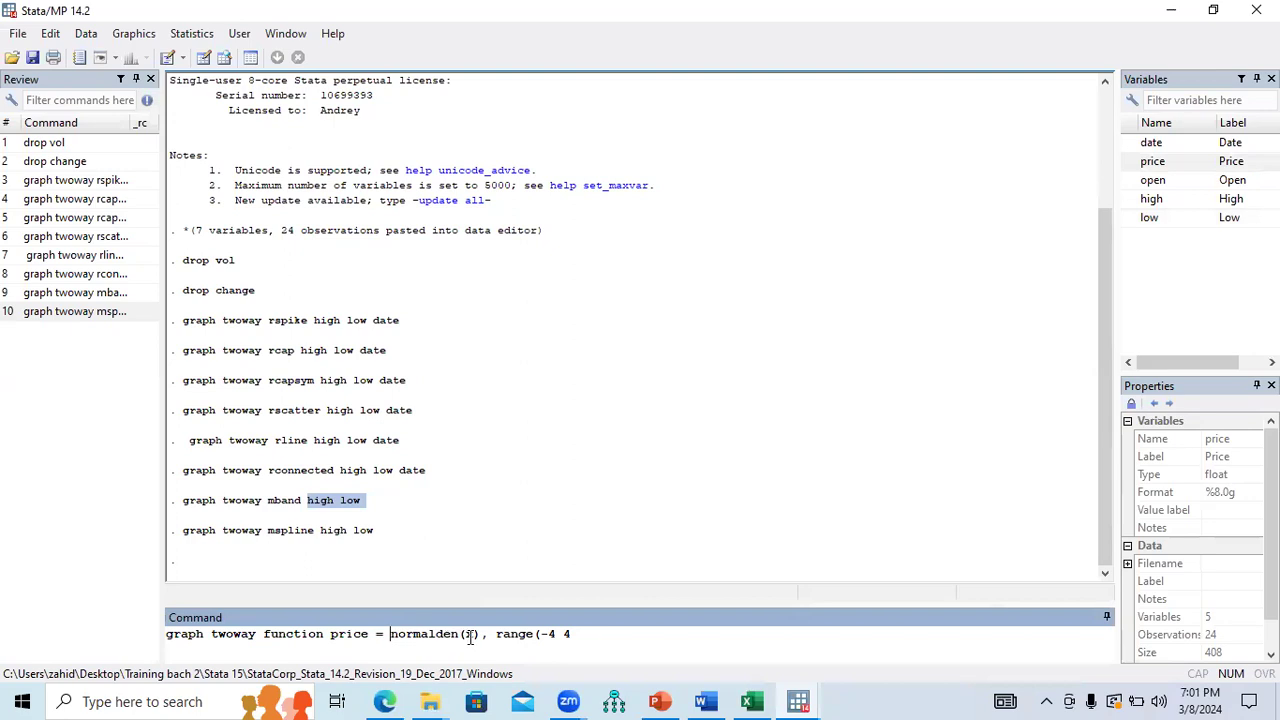
key("BackSpace")
left_click(1129, 181)
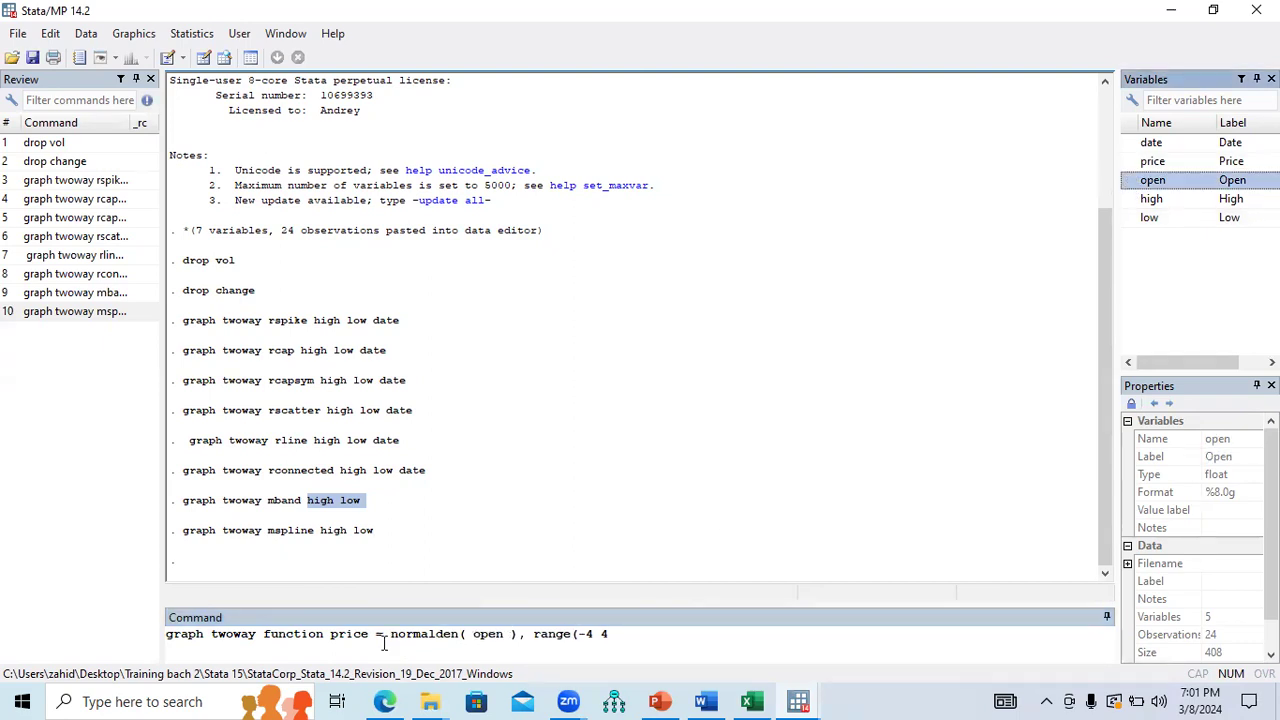
Complete and run graph twoway function price = normalden( open ), range(-4 4), view the plot maximized, and close the graph window.
left_click_drag(372, 635, 330, 635)
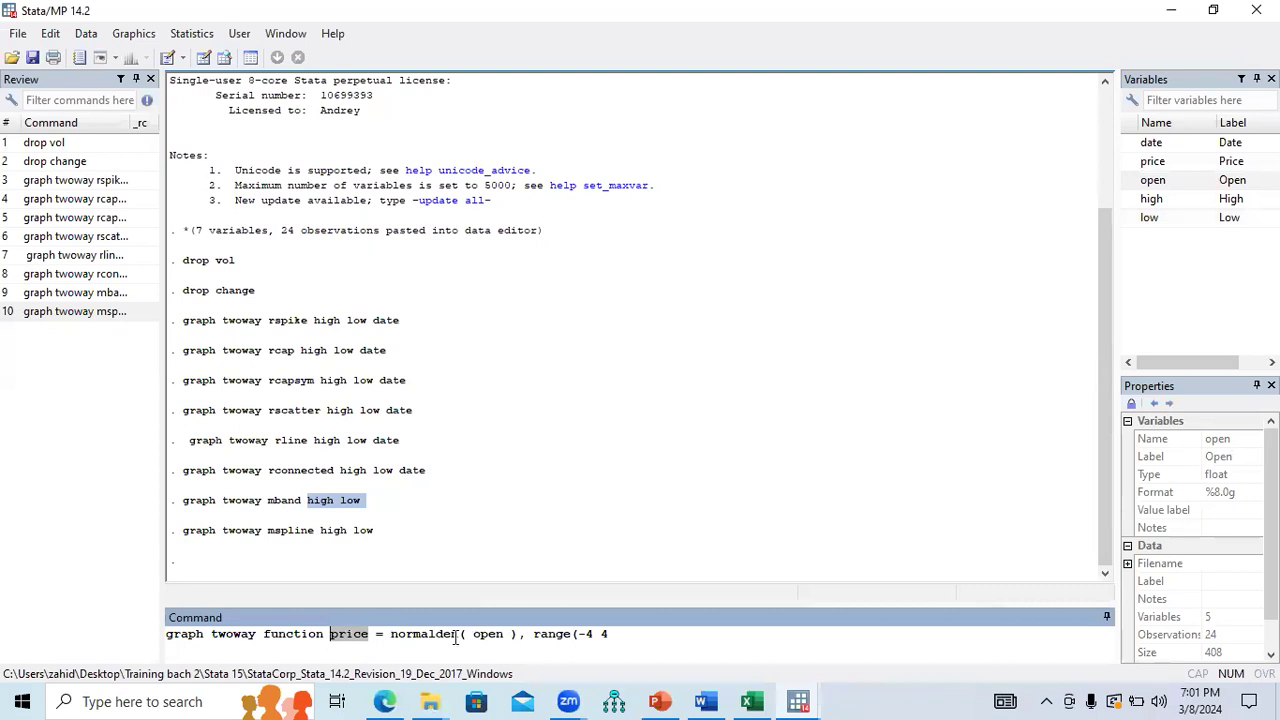
left_click_drag(505, 635, 477, 640)
left_click(617, 637)
key("Return")
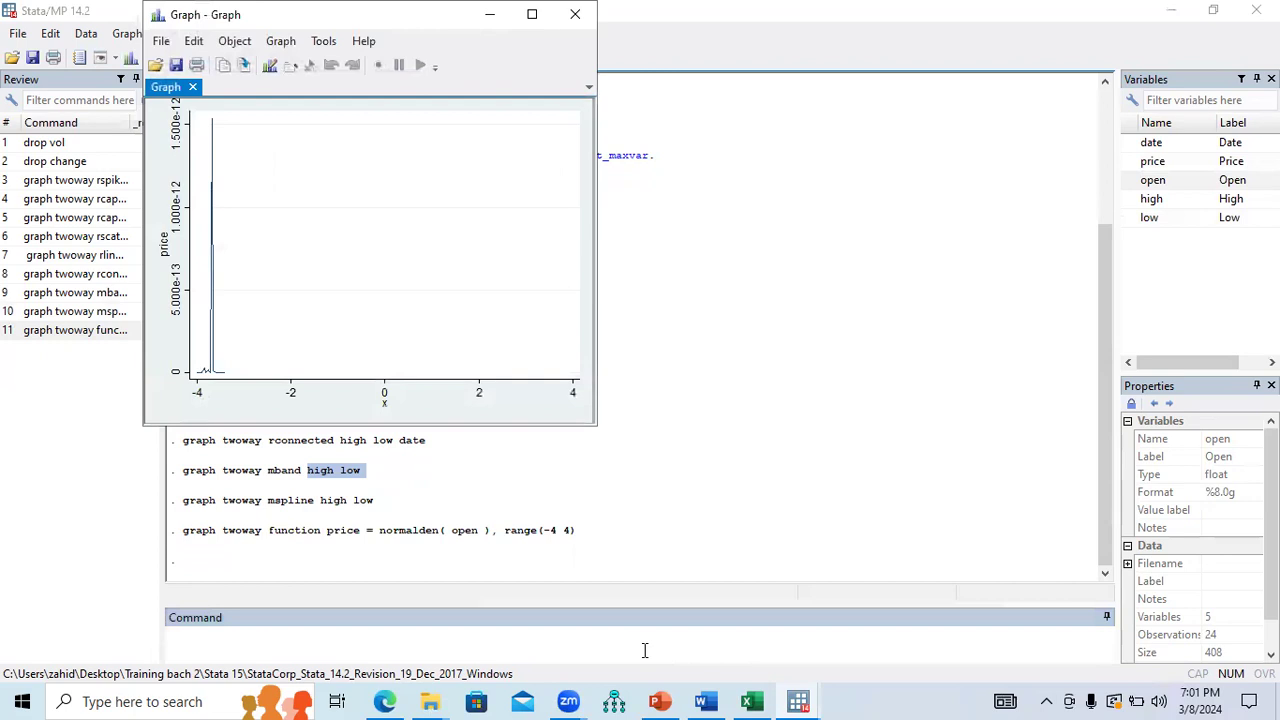
left_click(532, 14)
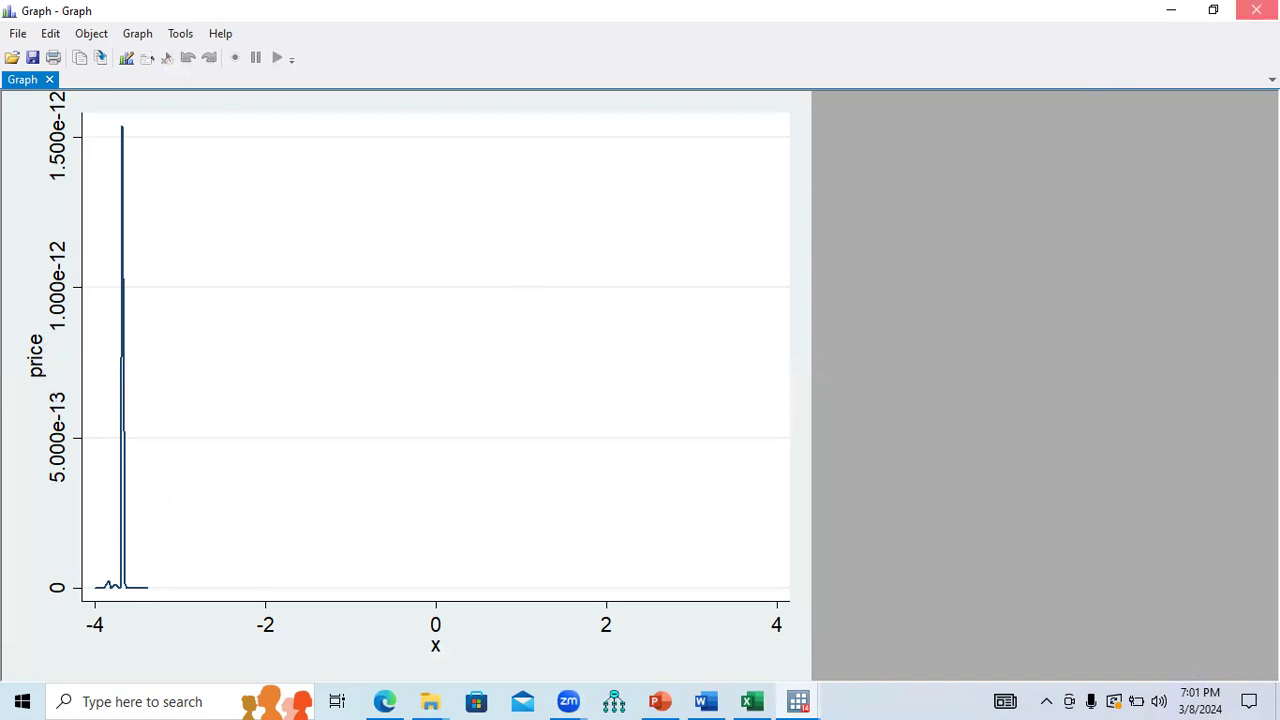
left_click(1256, 10)
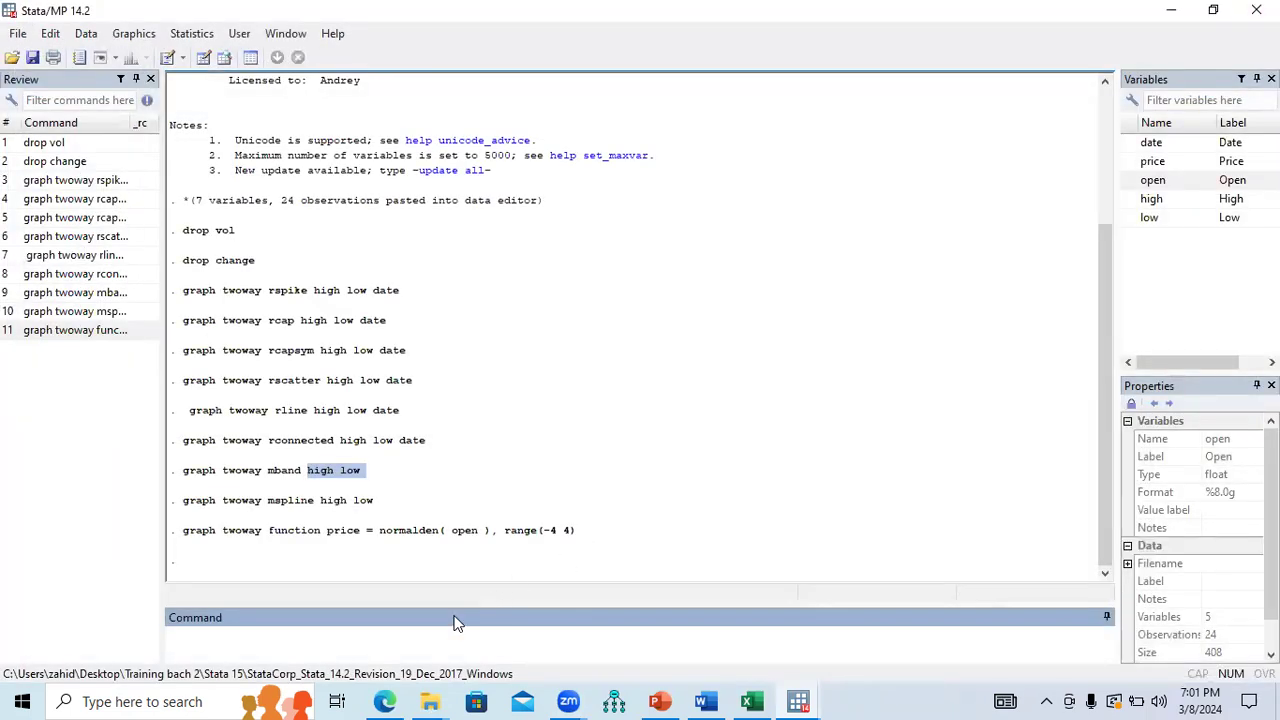
Switch to PowerPoint and open slide 15 with the scatter, lfit and acprplot commands.
left_click(663, 700)
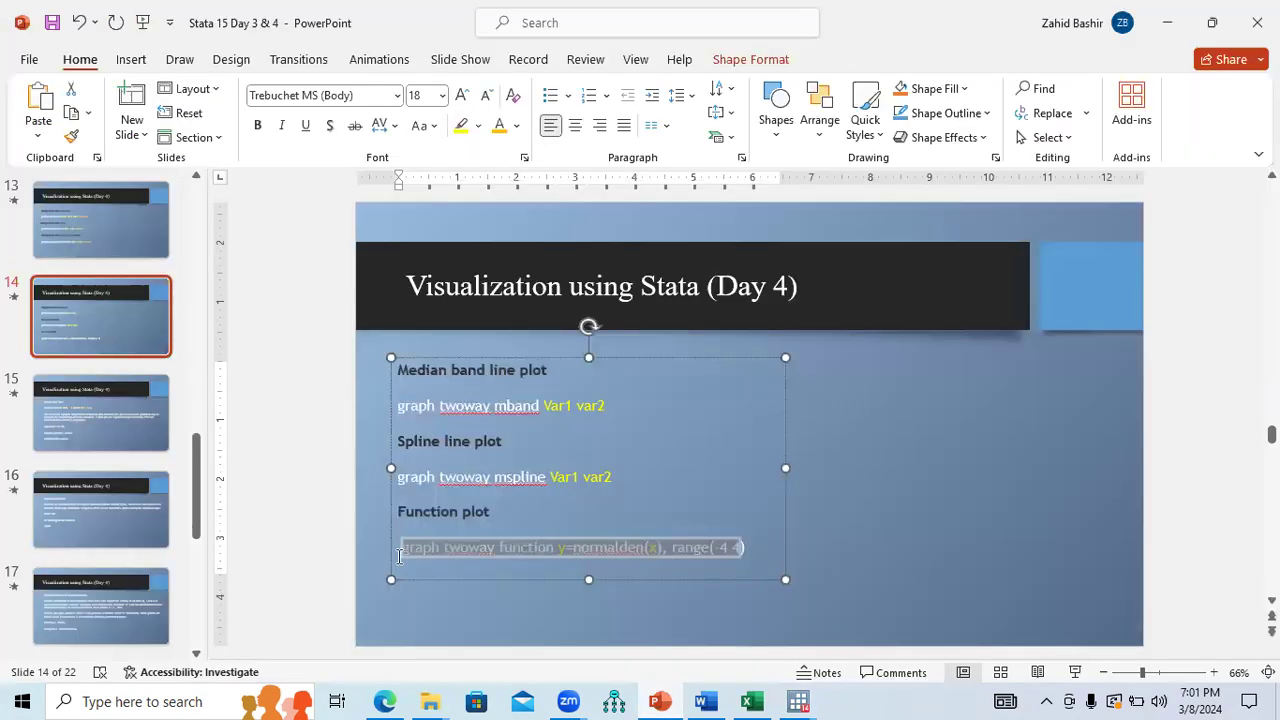
left_click(108, 432)
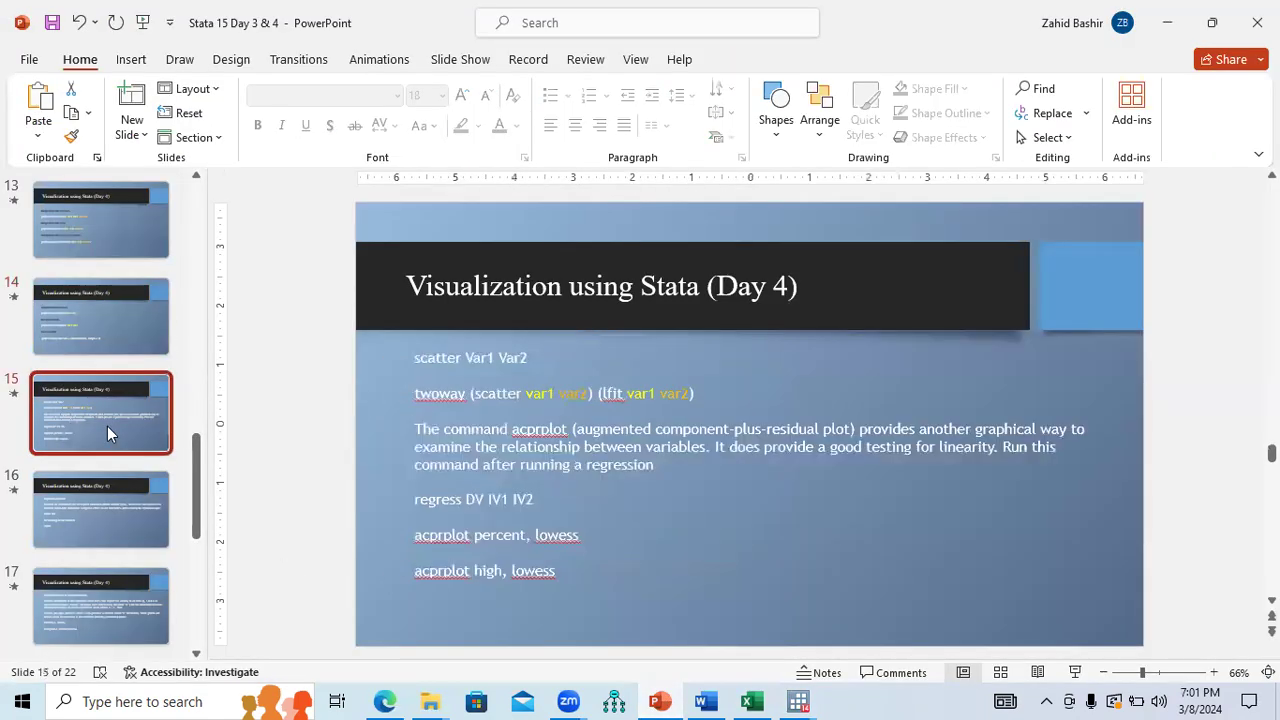